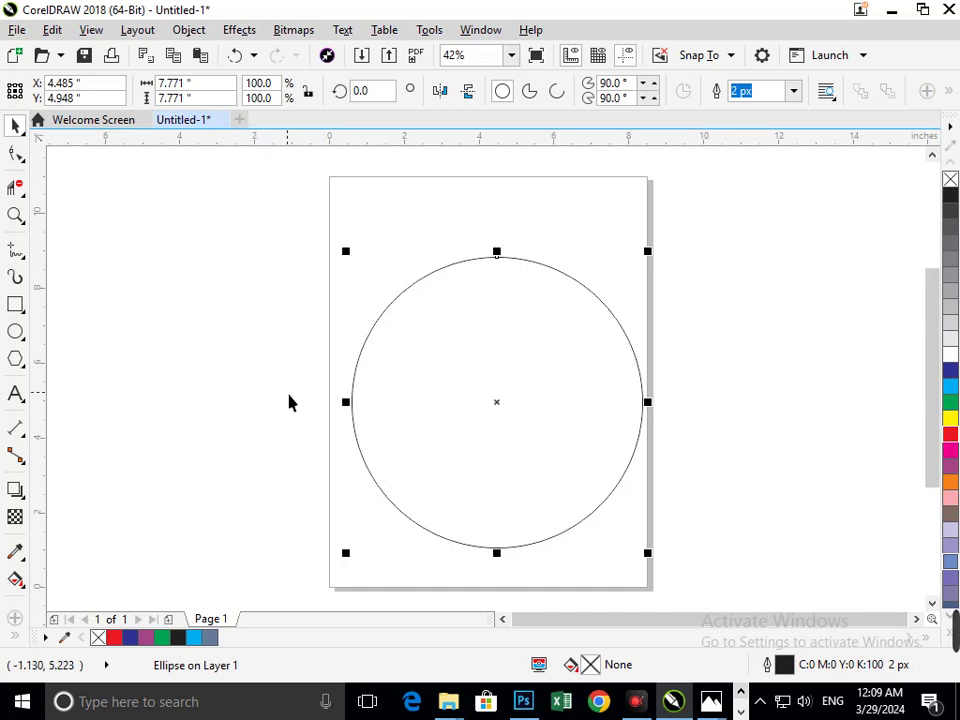
Draw a tall ellipse about 3.5 in wide beside the page, with a concentric inner copy scaled to 78.3%
{"action": "left_click", "coordinate": [19, 333]}
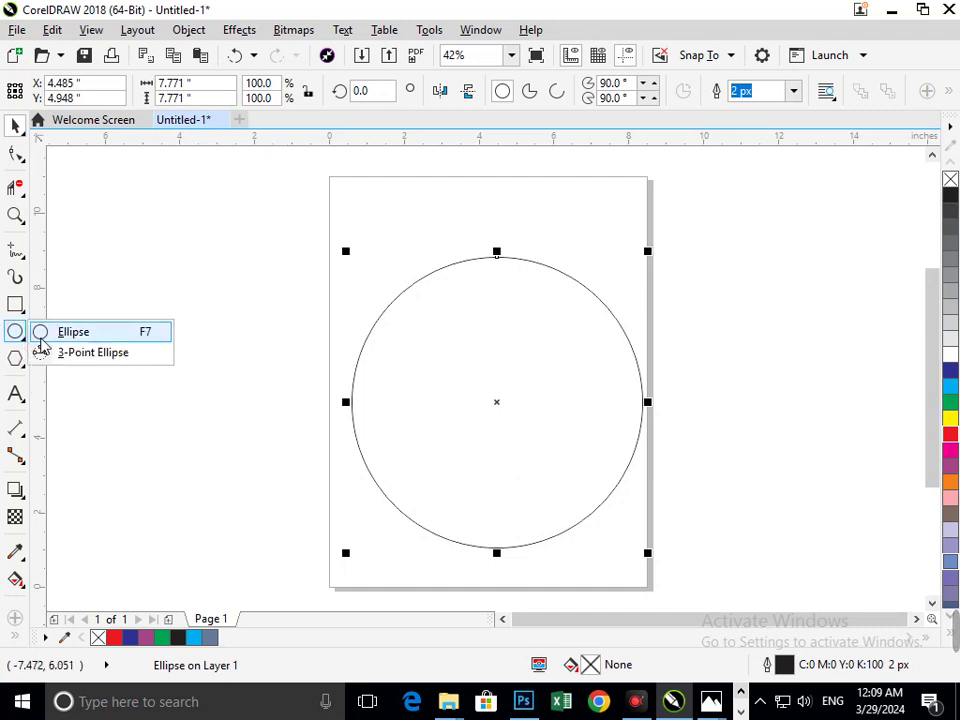
{"action": "left_click", "coordinate": [73, 330]}
{"action": "left_click_drag", "start_coordinate": [138, 256], "coordinate": [269, 500]}
Draw a rectangle about 4.6 × 2.5 in over the ellipses' lower ends and delete the excess segments to leave an open-footed arch
{"action": "left_click", "coordinate": [15, 304]}
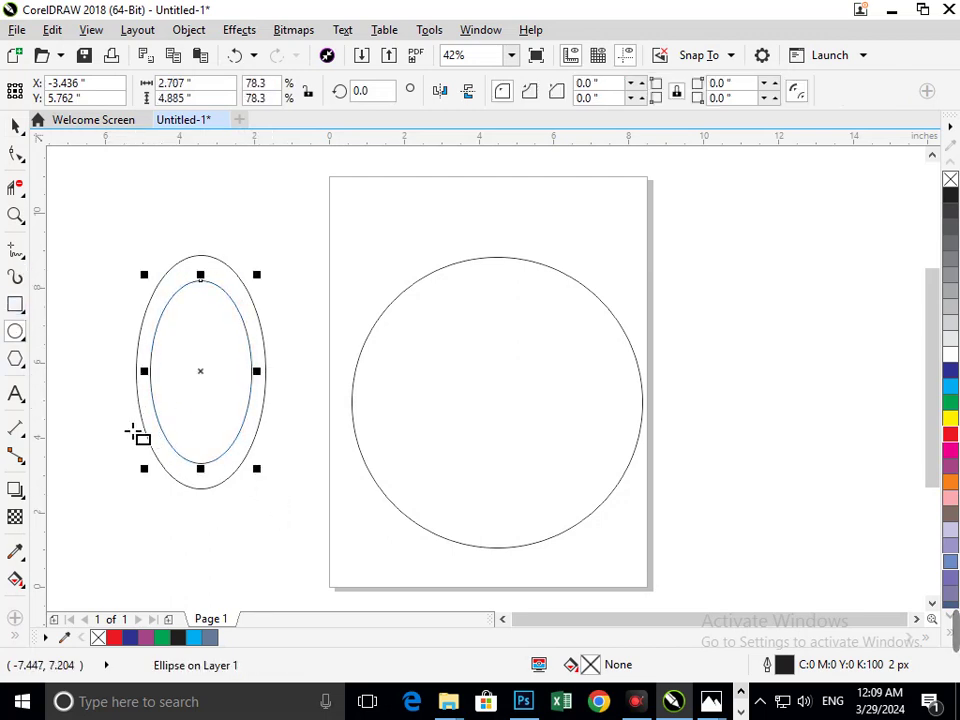
{"action": "mouse_move", "coordinate": [117, 435]}
{"action": "left_mouse_down"}
{"action": "mouse_move", "coordinate": [297, 536]}
{"action": "mouse_move", "coordinate": [289, 528]}
{"action": "left_mouse_up"}
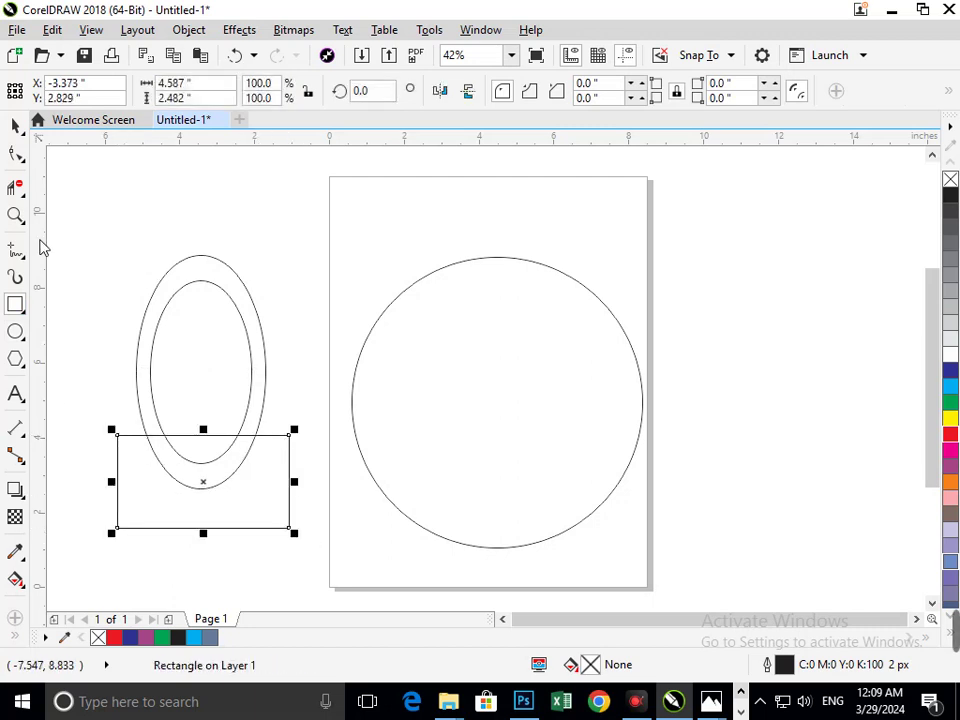
{"action": "left_click", "coordinate": [16, 187]}
{"action": "left_click_drag", "start_coordinate": [185, 455], "coordinate": [200, 505]}
{"action": "left_click_drag", "start_coordinate": [221, 499], "coordinate": [267, 567]}
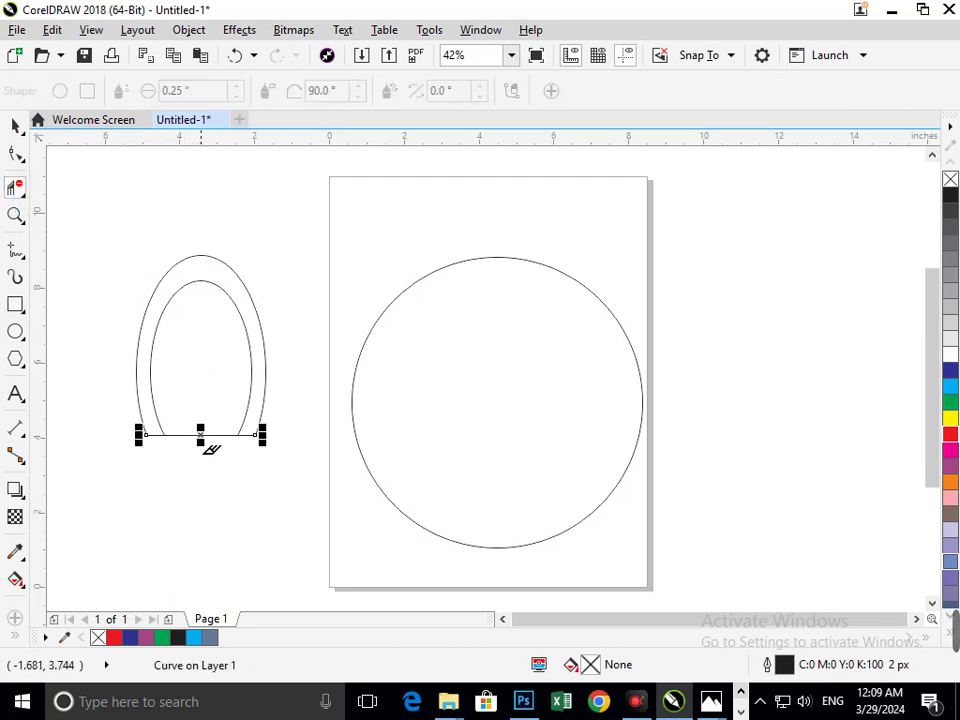
{"action": "left_click_drag", "start_coordinate": [199, 426], "coordinate": [207, 470]}
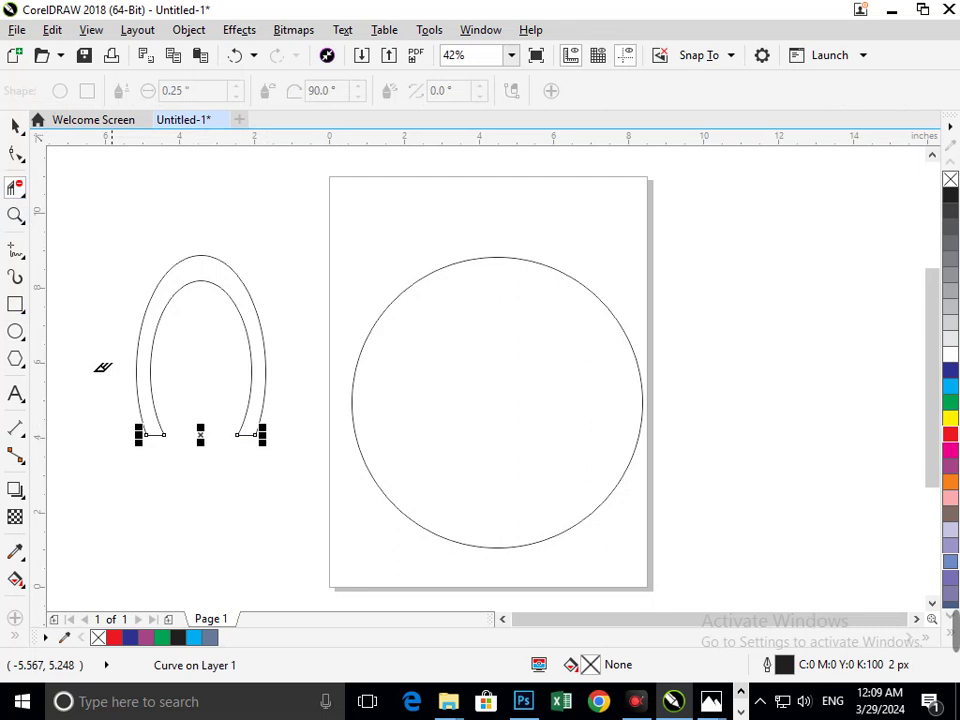
Narrow the arch symmetrically to about 2.65 in wide and stretch its legs downward
{"action": "left_click", "coordinate": [15, 125]}
{"action": "left_click_drag", "start_coordinate": [109, 223], "coordinate": [298, 527]}
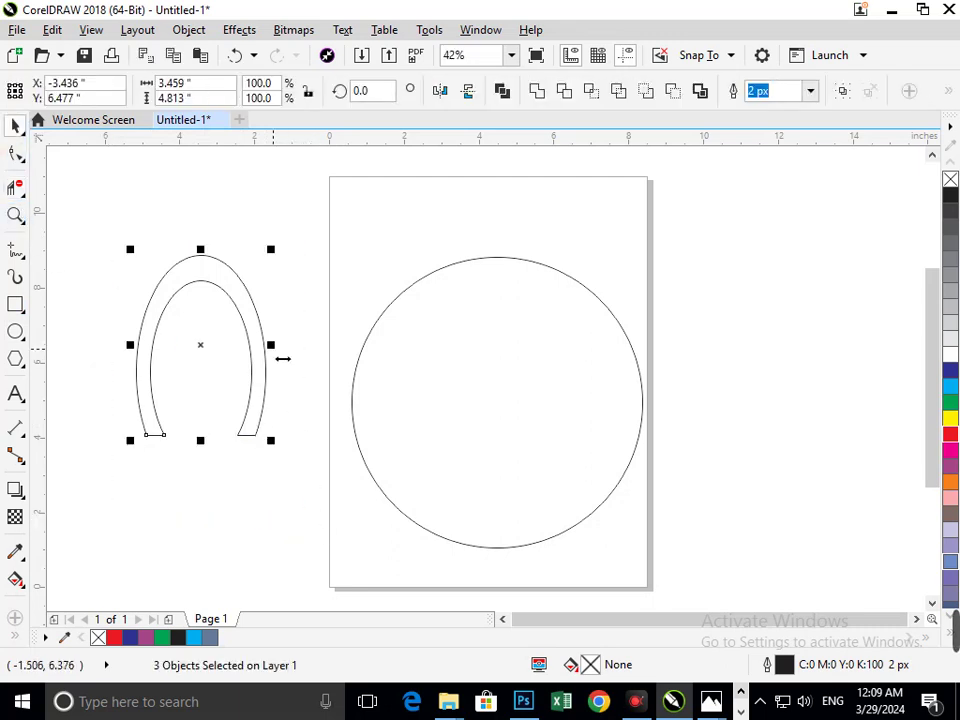
{"action": "left_click_drag", "start_coordinate": [283, 358], "coordinate": [264, 362]}
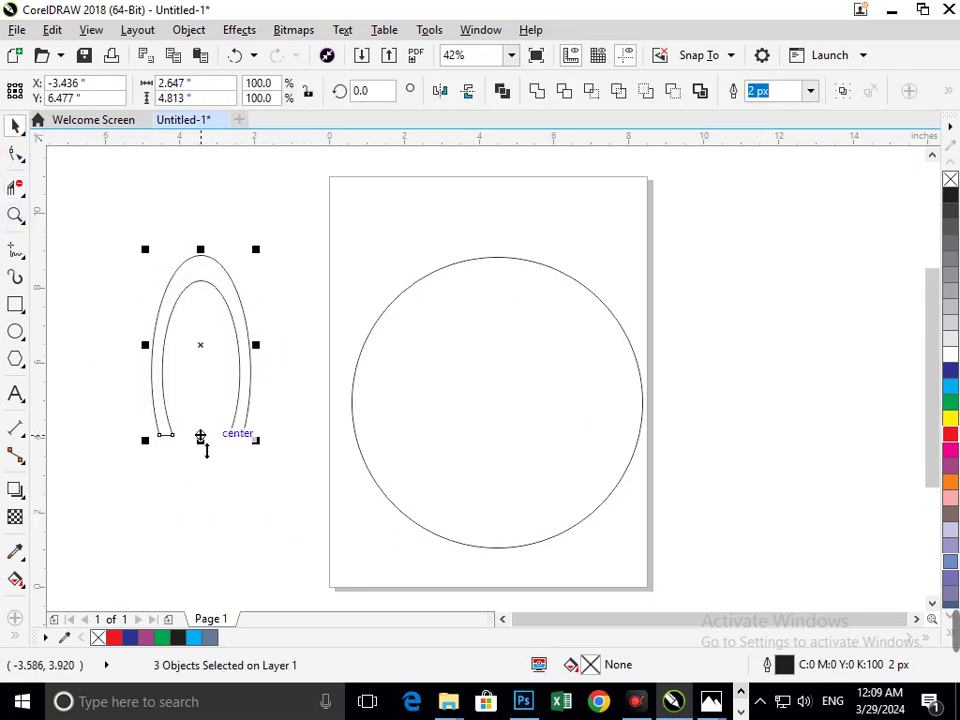
{"action": "left_click_drag", "start_coordinate": [200, 437], "coordinate": [211, 470]}
{"action": "left_click", "coordinate": [216, 510]}
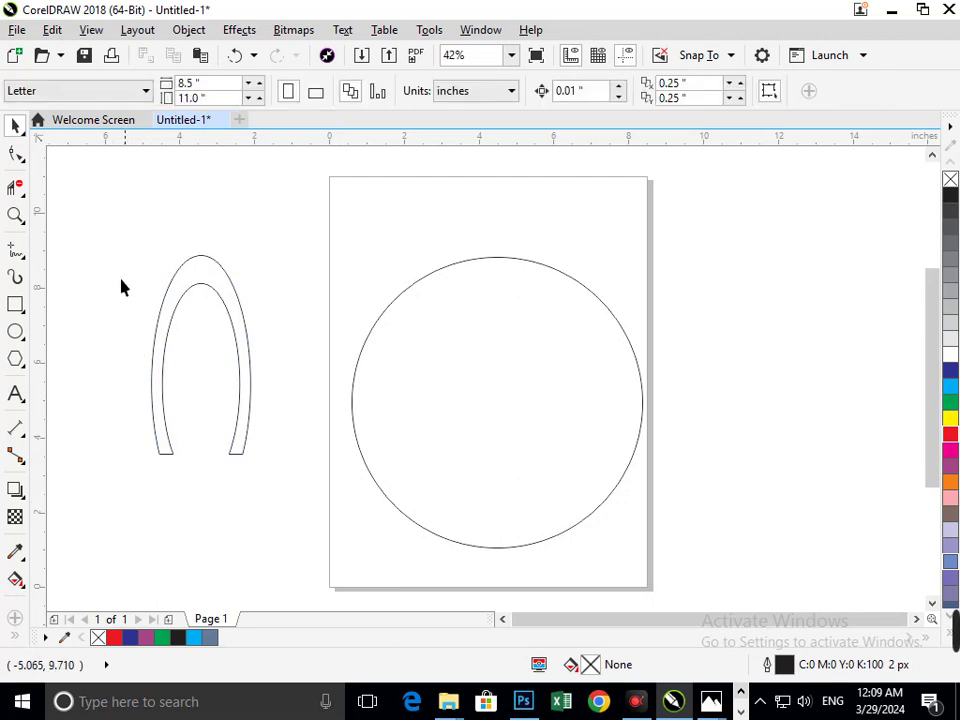
Draw a thin crossbar rectangle about 3.66 × 0.48 in across the arch and shift it slightly down
{"action": "left_click", "coordinate": [15, 305]}
{"action": "left_click_drag", "start_coordinate": [135, 362], "coordinate": [281, 392]}
{"action": "left_click", "coordinate": [15, 125]}
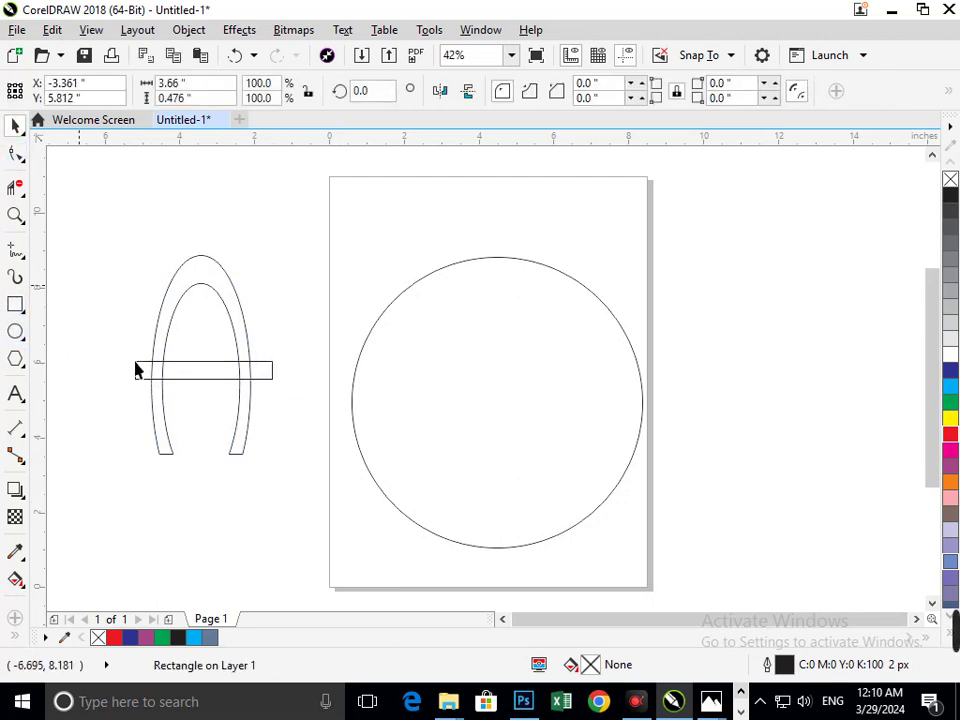
{"action": "left_click", "coordinate": [175, 371]}
{"action": "left_click_drag", "start_coordinate": [206, 379], "coordinate": [212, 388]}
{"action": "left_click", "coordinate": [90, 407]}
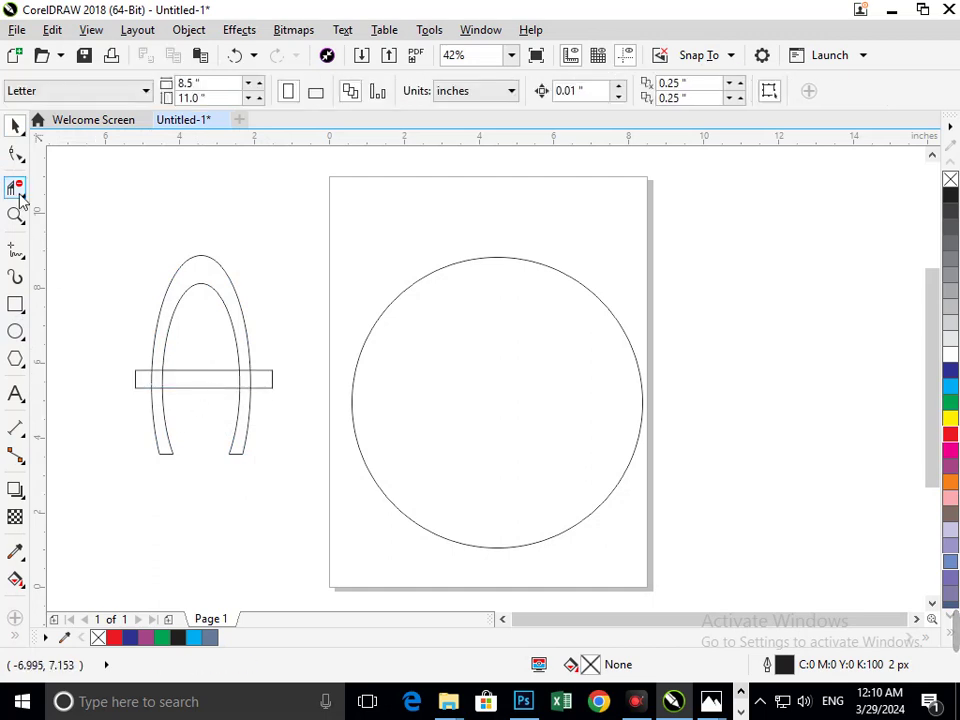
Delete the crossbar ends outside the arch and the segments crossing its left leg with virtual segment deletion
{"action": "left_click", "coordinate": [16, 190]}
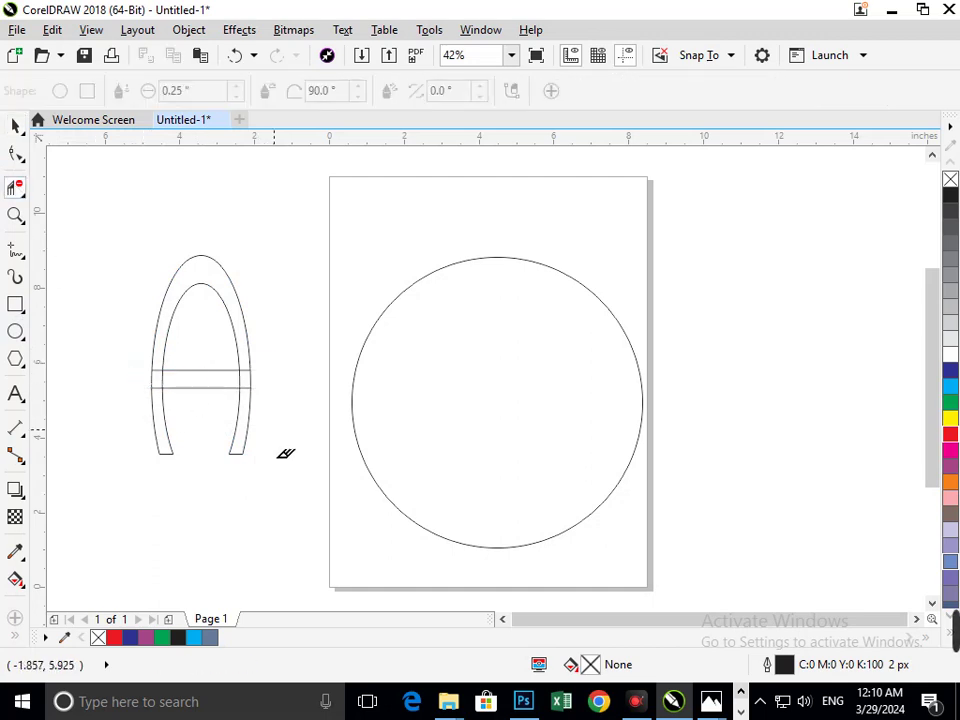
{"action": "left_click_drag", "start_coordinate": [148, 341], "coordinate": [200, 422]}
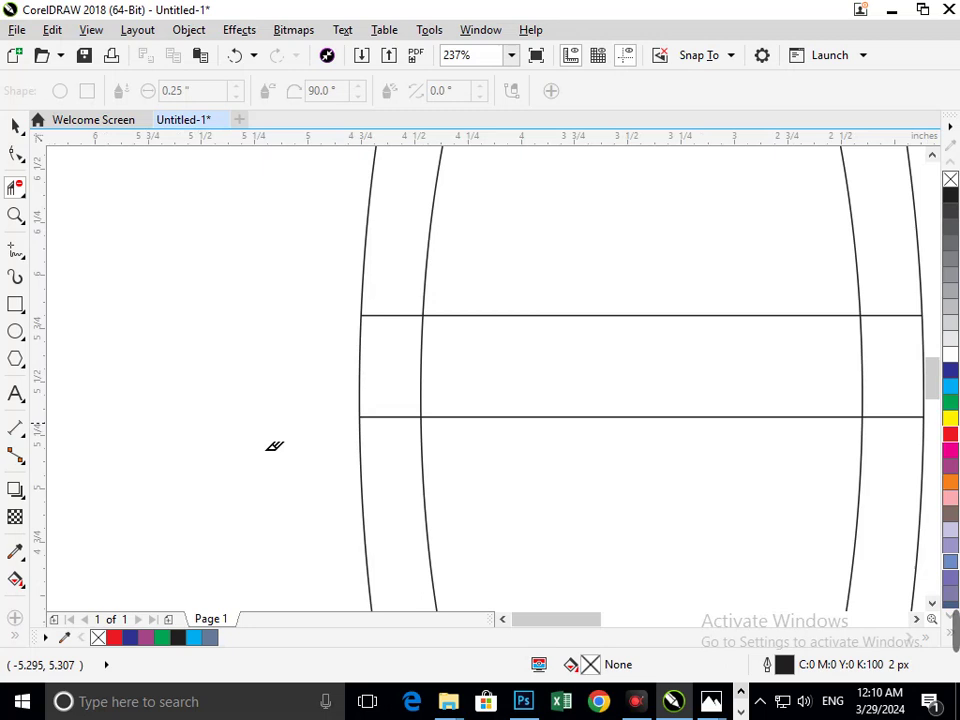
{"action": "left_click", "coordinate": [421, 384]}
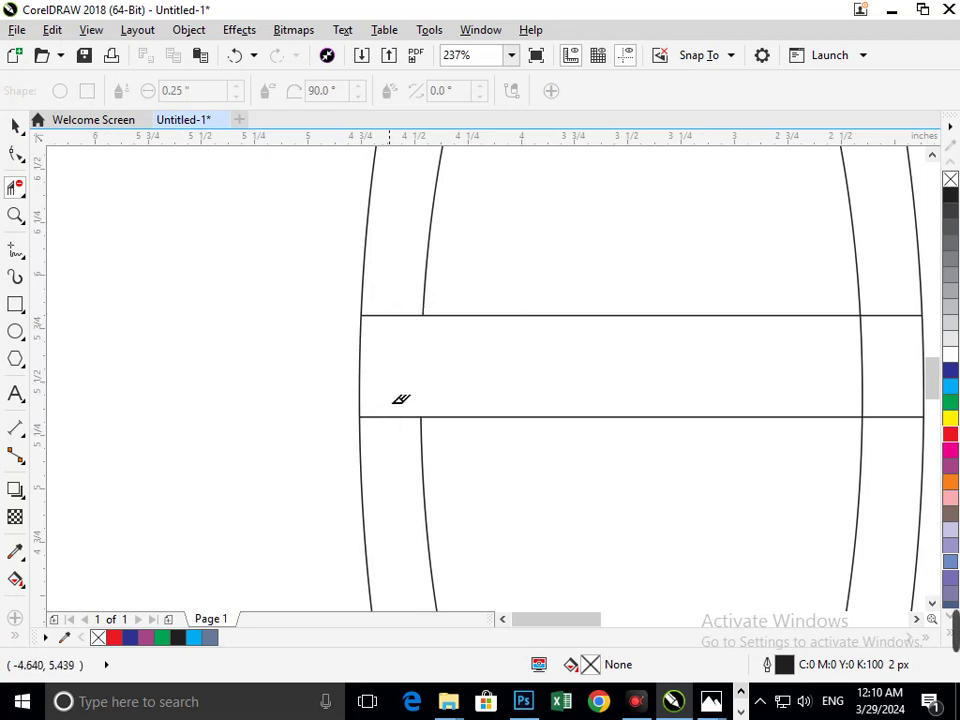
{"action": "left_click_drag", "start_coordinate": [398, 379], "coordinate": [397, 395]}
{"action": "left_click", "coordinate": [402, 418]}
{"action": "key", "text": "F3"}
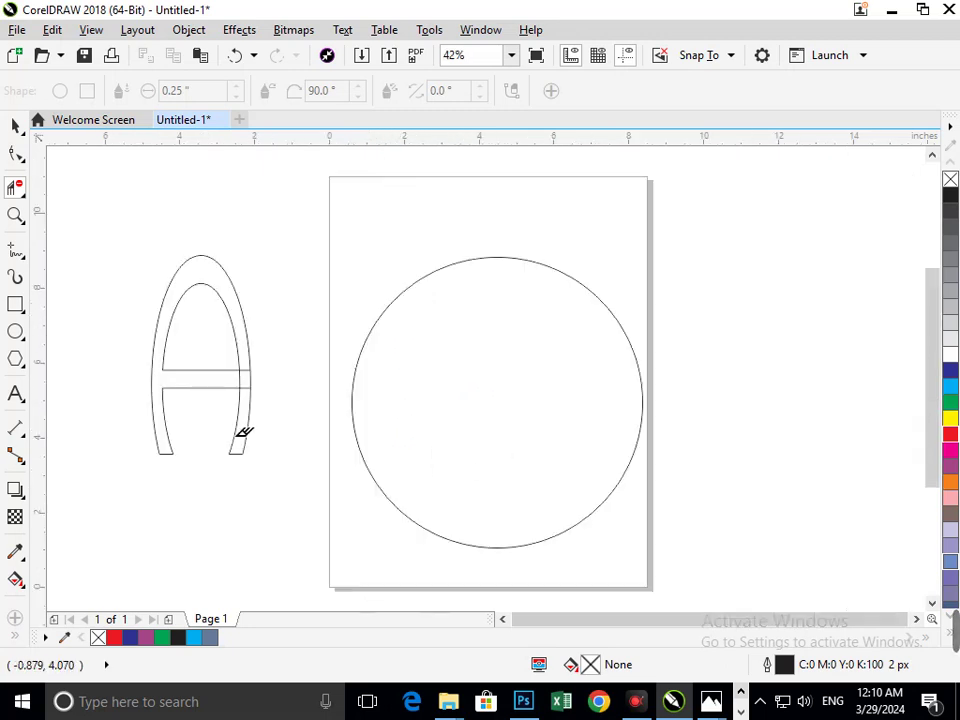
Delete the segments crossing the arch's right leg at the crossbar to complete the letter A outline
{"action": "key", "text": "F2"}
{"action": "left_click_drag", "start_coordinate": [208, 347], "coordinate": [289, 425]}
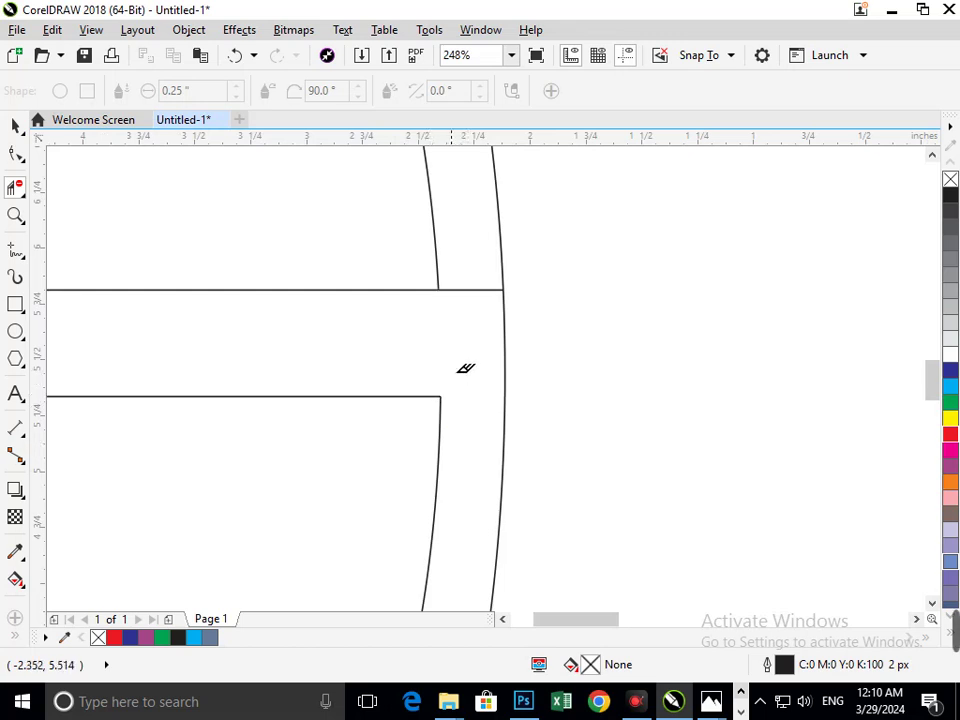
{"action": "scroll", "coordinate": [446, 333], "scroll_direction": "down", "scroll_amount": 4}
{"action": "scroll", "coordinate": [208, 343], "scroll_direction": "up", "scroll_amount": 4}
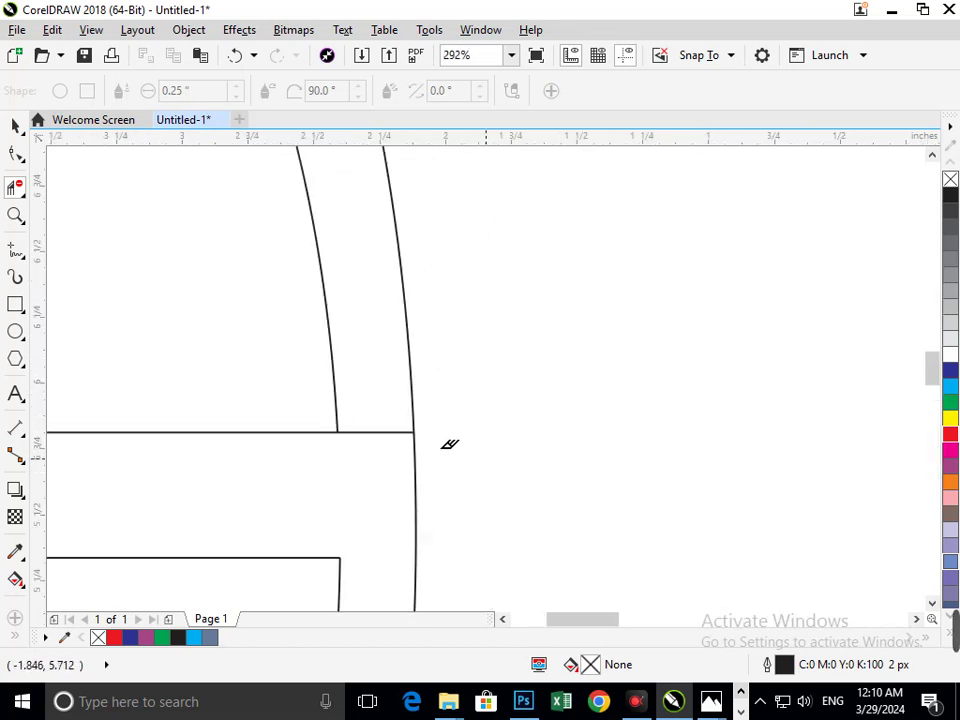
{"action": "scroll", "coordinate": [324, 492], "scroll_direction": "down", "scroll_amount": 4}
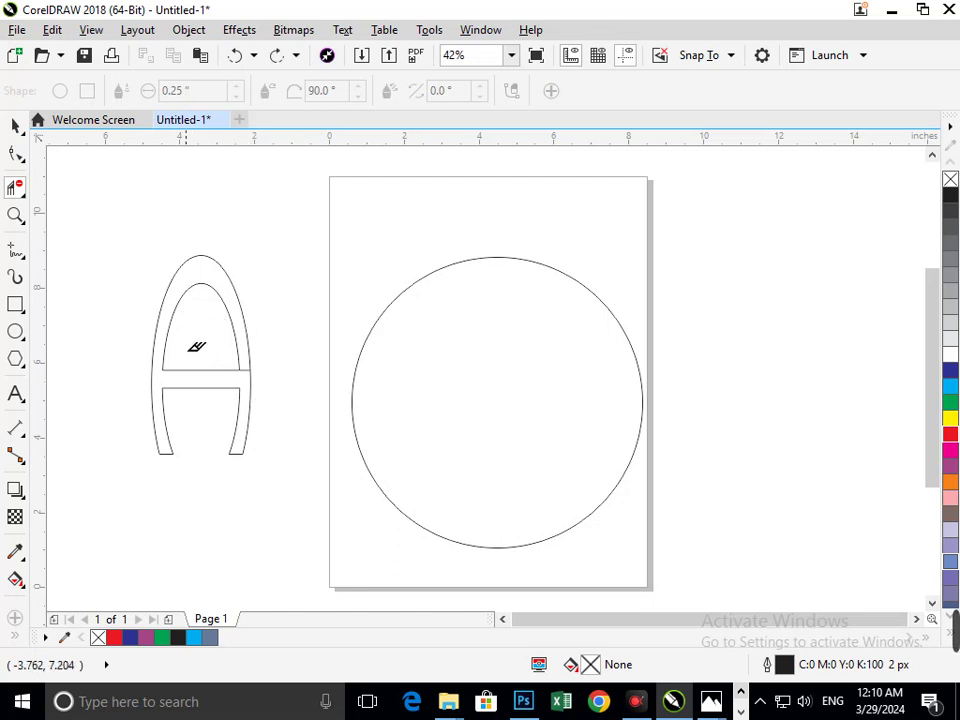
{"action": "scroll", "coordinate": [170, 410], "scroll_direction": "up", "scroll_amount": 3}
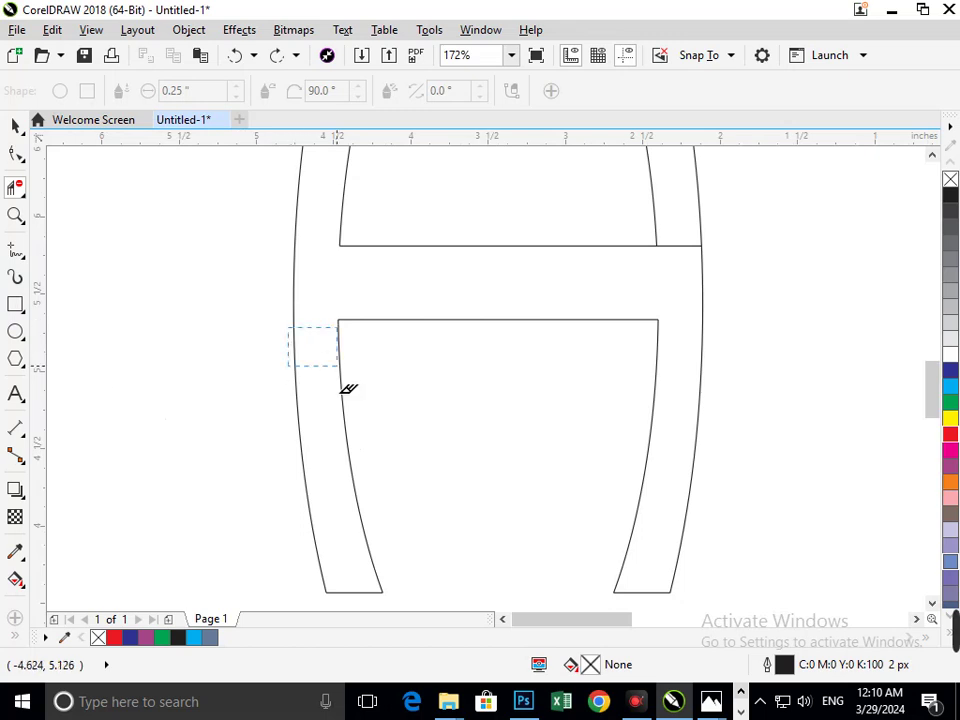
{"action": "scroll", "coordinate": [348, 388], "scroll_direction": "down", "scroll_amount": 3}
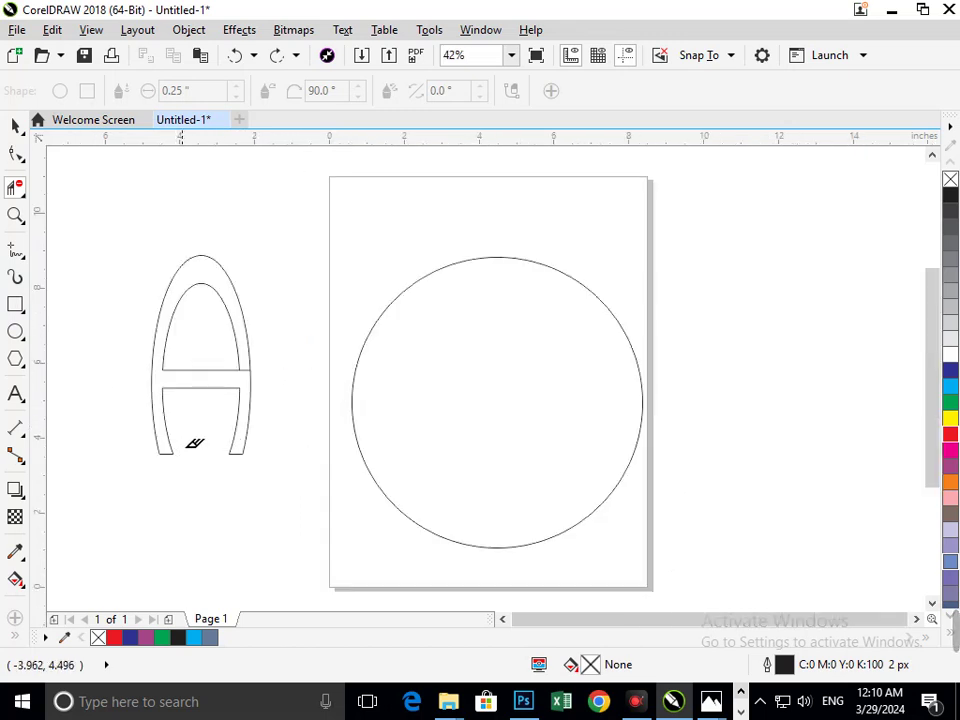
{"action": "key", "text": "F2"}
{"action": "left_click_drag", "start_coordinate": [225, 348], "coordinate": [303, 390]}
{"action": "left_click", "coordinate": [294, 390]}
{"action": "key", "text": "F3"}
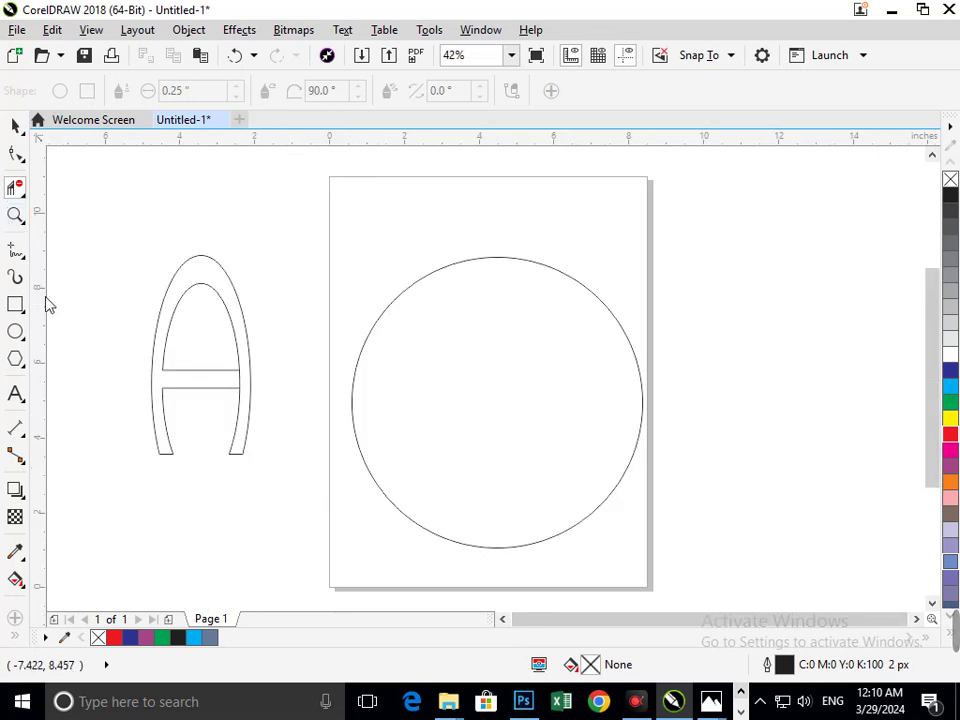
{"action": "scroll", "coordinate": [230, 401], "scroll_direction": "up", "scroll_amount": 6}
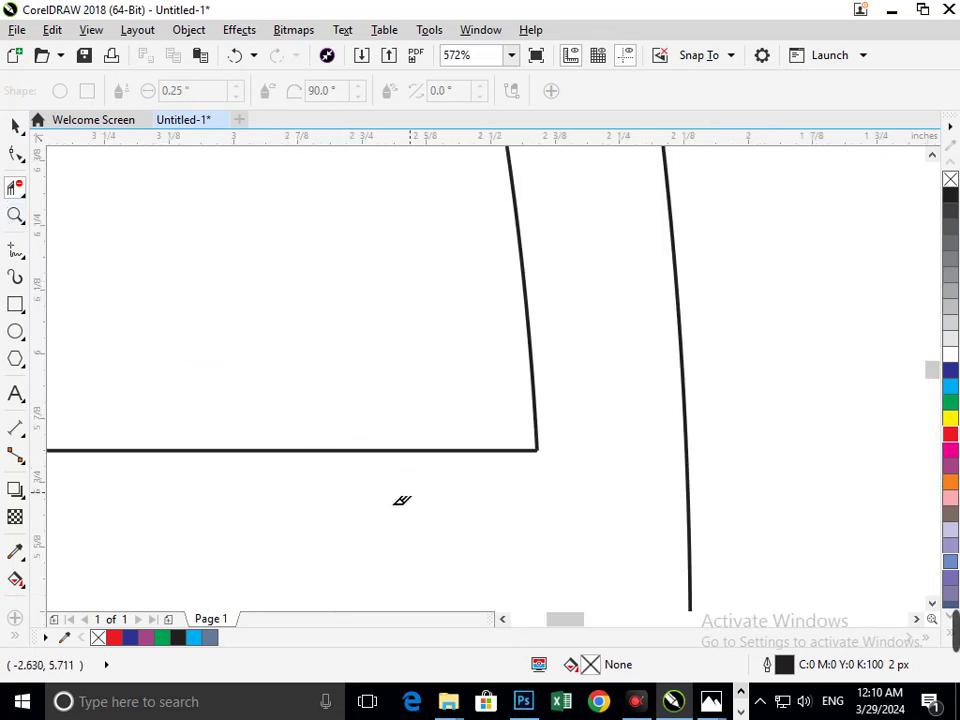
{"action": "scroll", "coordinate": [352, 478], "scroll_direction": "down", "scroll_amount": 6}
{"action": "left_click", "coordinate": [15, 126]}
{"action": "left_click_drag", "start_coordinate": [77, 204], "coordinate": [326, 516]}
{"action": "left_click", "coordinate": [317, 541]}
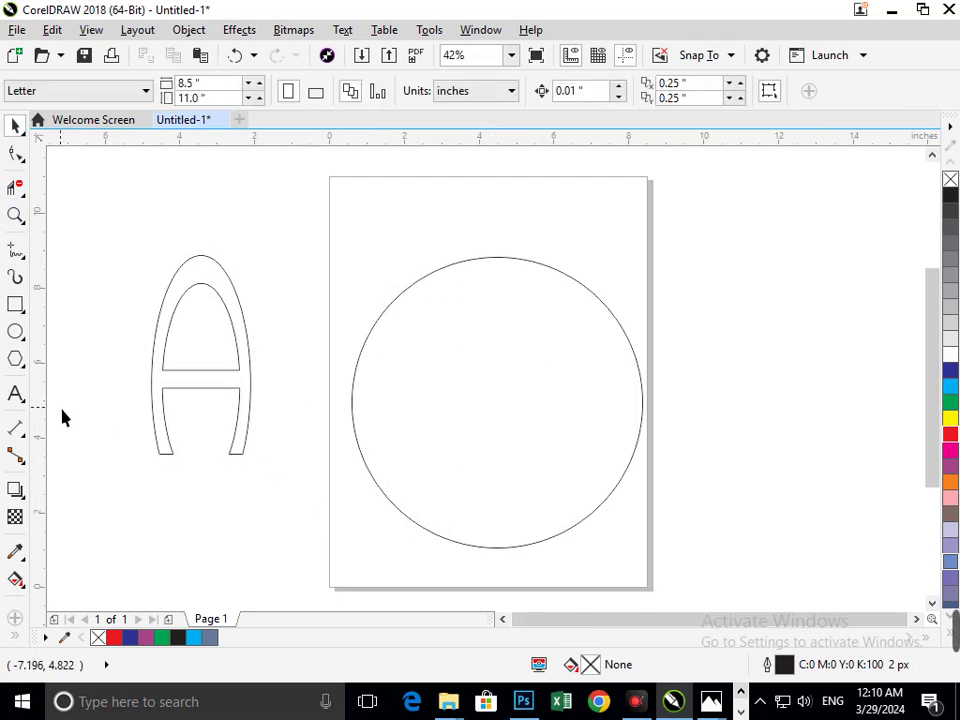
Draw an ellipse about 3.73 × 5.65 in overlapping the A's right leg, with a concentric inner copy scaled to 76.7%
{"action": "left_click", "coordinate": [15, 331]}
{"action": "mouse_move", "coordinate": [230, 257]}
{"action": "left_mouse_down"}
{"action": "mouse_move", "coordinate": [280, 326]}
{"action": "mouse_move", "coordinate": [340, 455]}
{"action": "mouse_move", "coordinate": [370, 468]}
{"action": "left_mouse_up"}
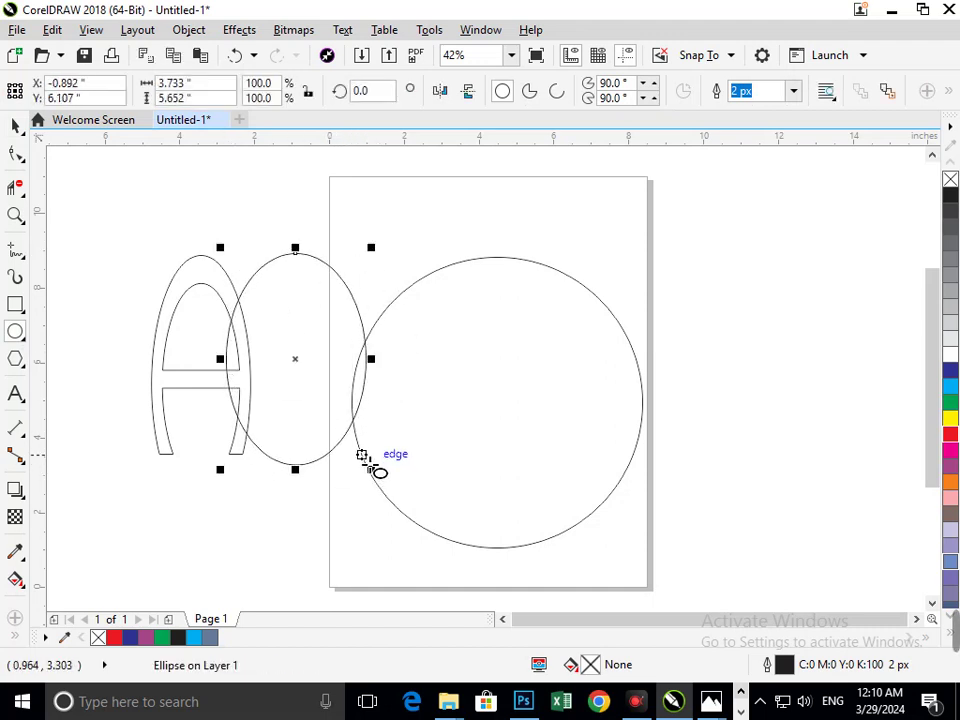
{"action": "left_click_drag", "start_coordinate": [231, 483], "coordinate": [246, 482]}
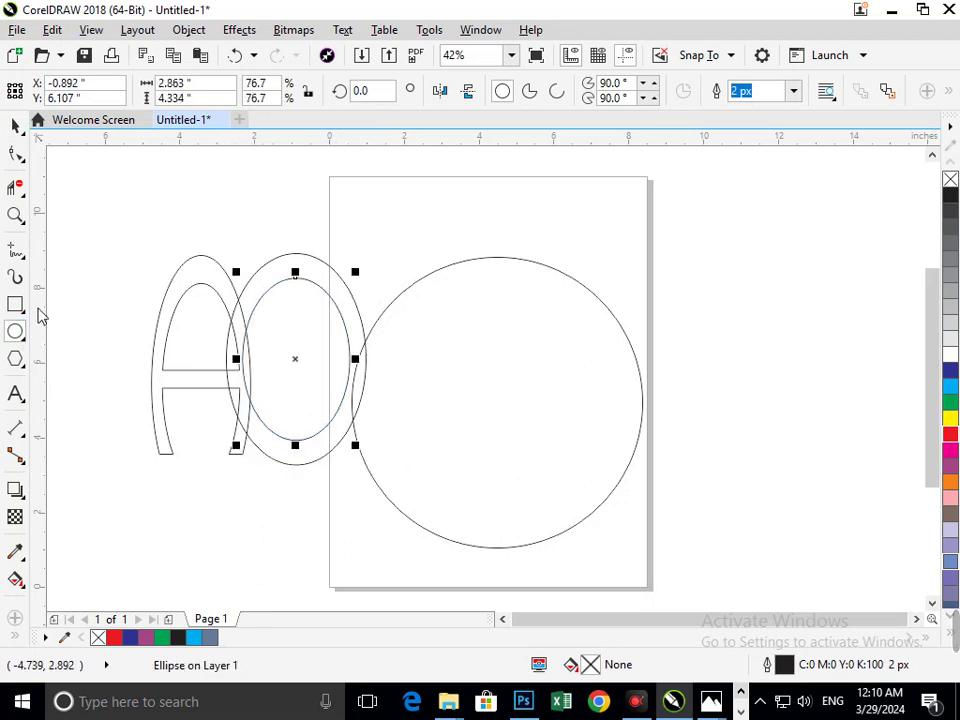
Move the large circle to the right, partly off the page and clear of the letter shapes
{"action": "left_click", "coordinate": [15, 127]}
{"action": "left_click", "coordinate": [64, 224]}
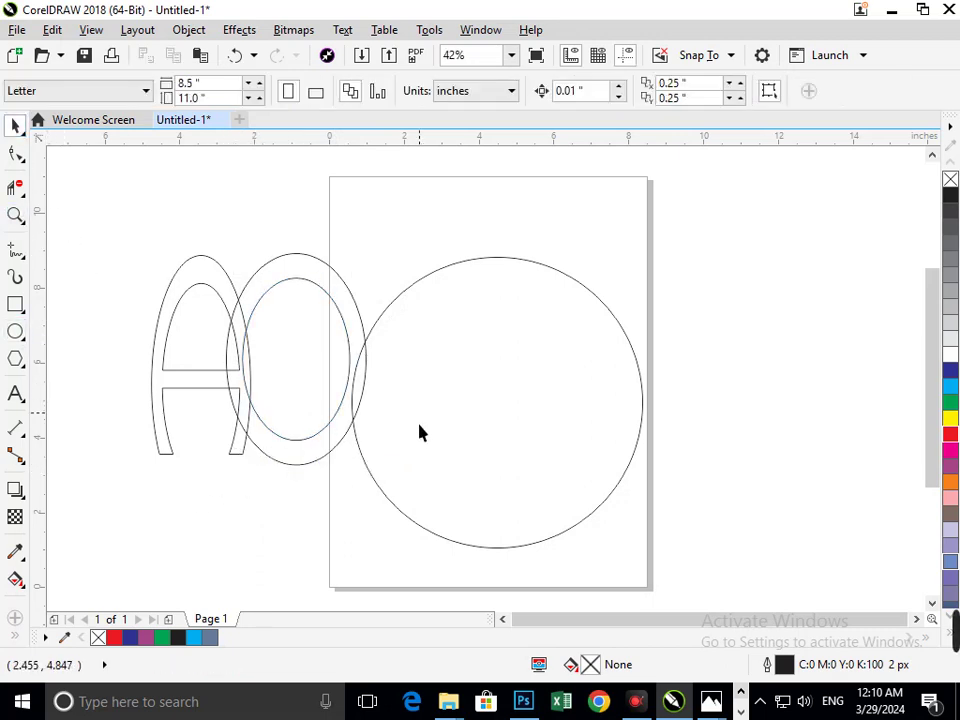
{"action": "left_click_drag", "start_coordinate": [417, 429], "coordinate": [612, 452]}
{"action": "left_click", "coordinate": [501, 495]}
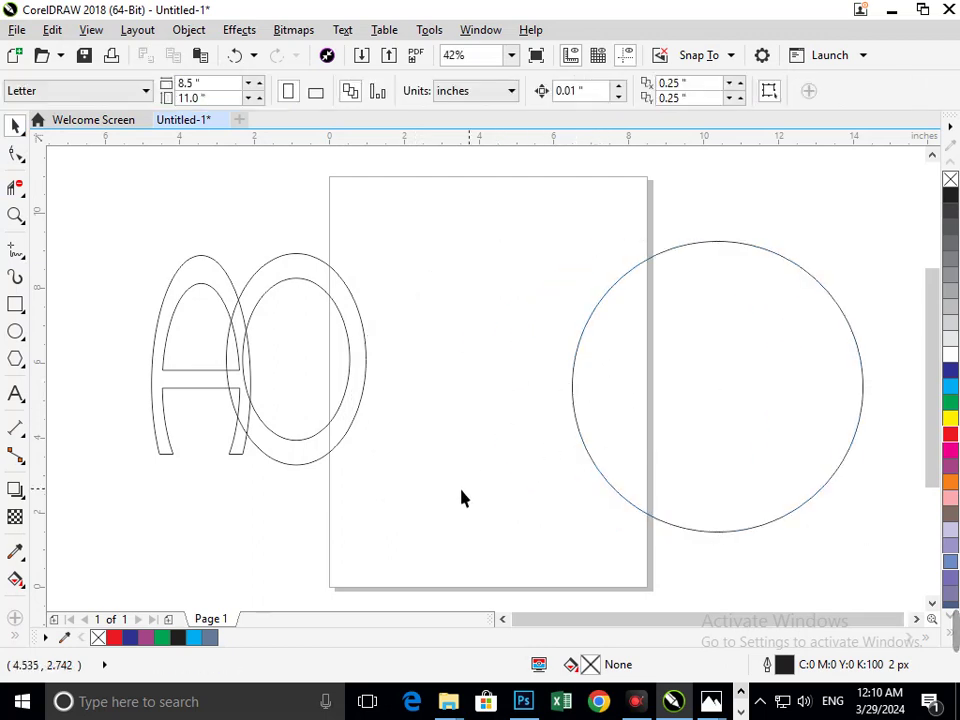
Narrow the two concentric ellipses to about 3.3 in wide and move them left to overlap the A's right leg
{"action": "left_click_drag", "start_coordinate": [428, 469], "coordinate": [226, 254]}
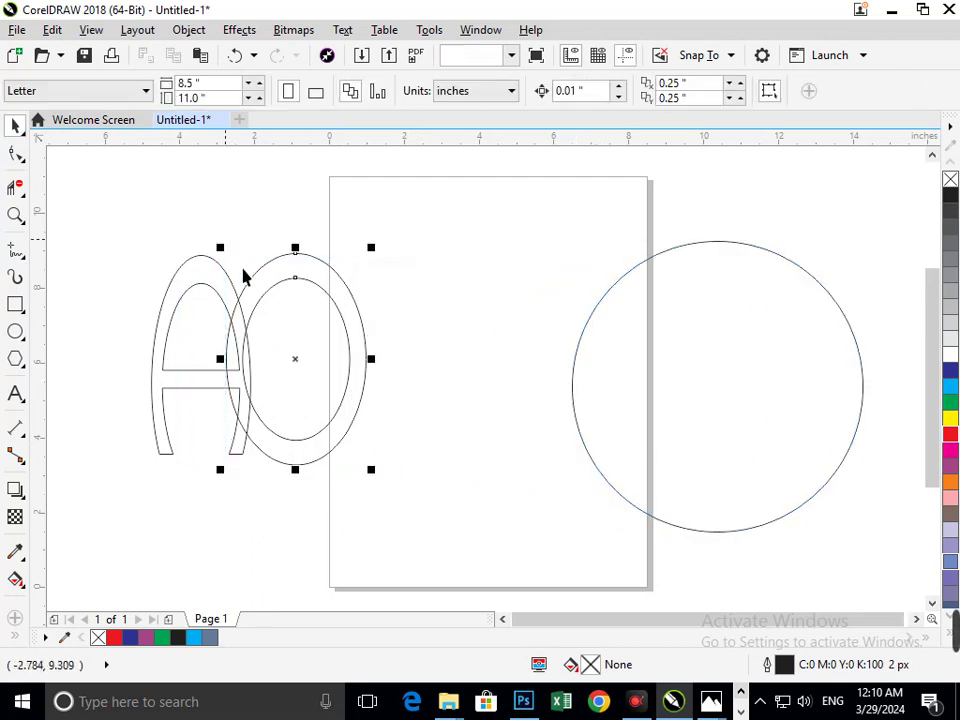
{"action": "left_click_drag", "start_coordinate": [367, 358], "coordinate": [350, 358]}
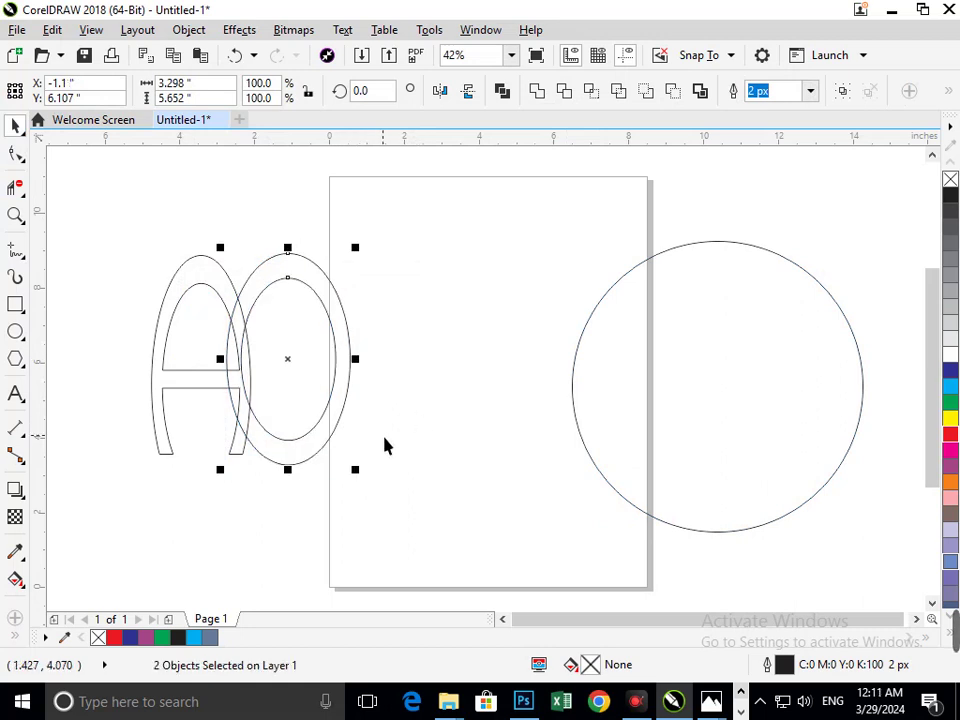
{"action": "key", "text": "Right"}
{"action": "key", "text": "Right"}
{"action": "key", "text": "Right"}
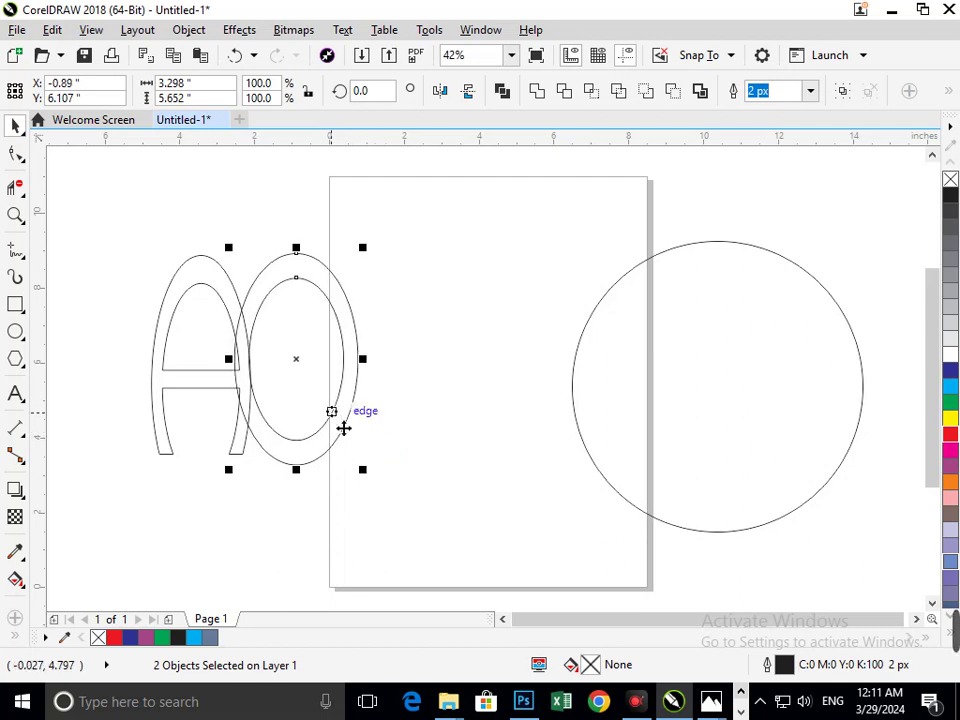
{"action": "left_click_drag", "start_coordinate": [343, 426], "coordinate": [316, 424]}
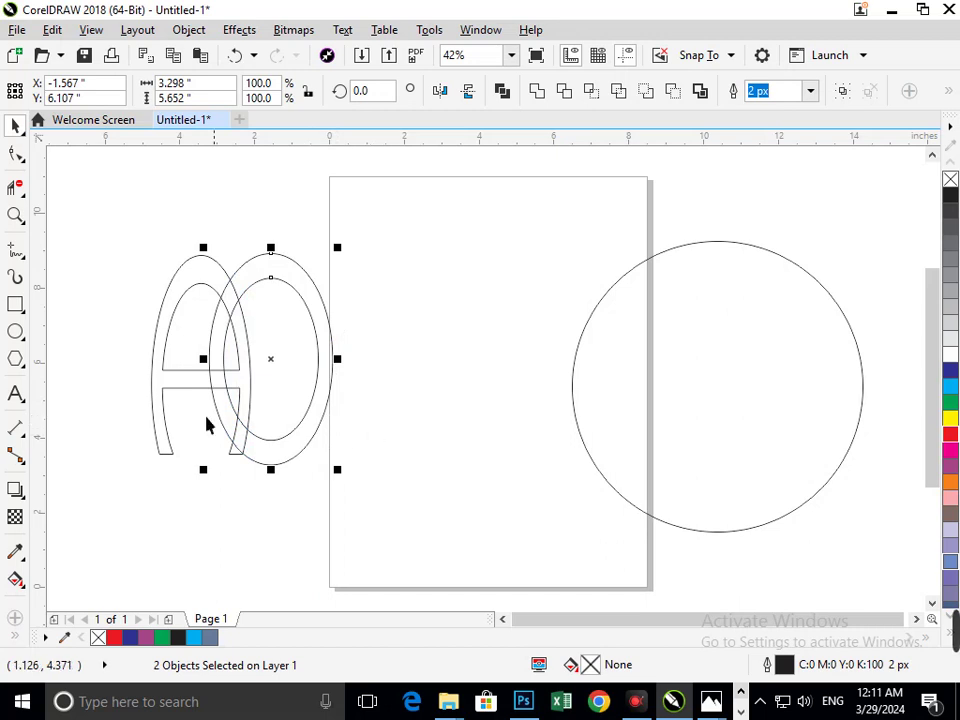
Delete the segments of both ellipses that lie inside the A's lower opening
{"action": "key", "text": "F2"}
{"action": "left_click_drag", "start_coordinate": [186, 375], "coordinate": [280, 443]}
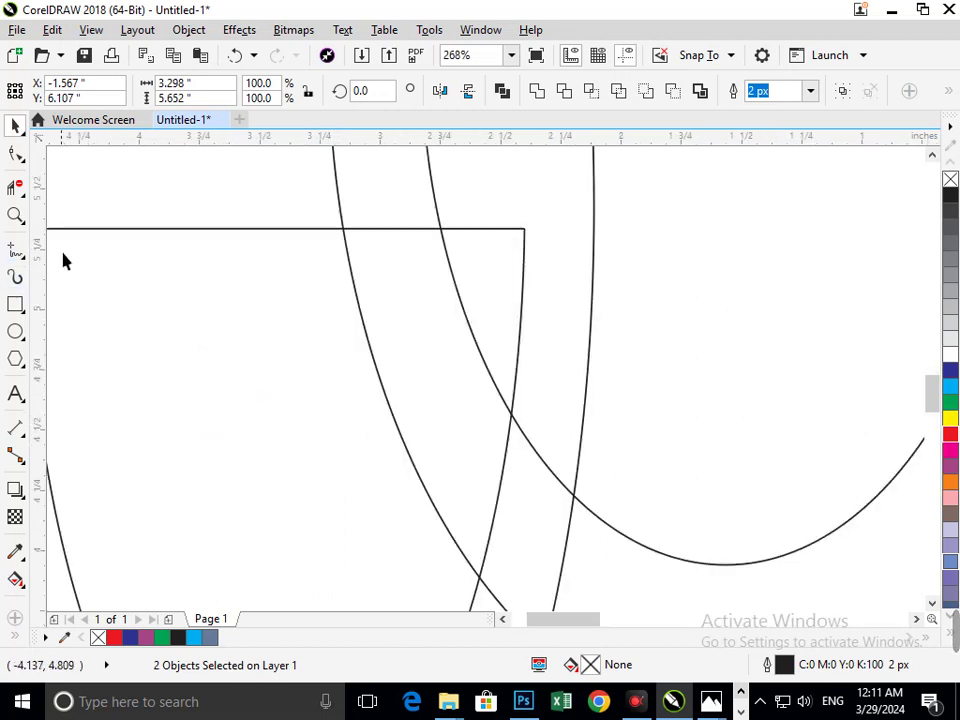
{"action": "left_click", "coordinate": [15, 187]}
{"action": "left_click", "coordinate": [464, 292]}
{"action": "left_click", "coordinate": [375, 361]}
{"action": "key", "text": "F3"}
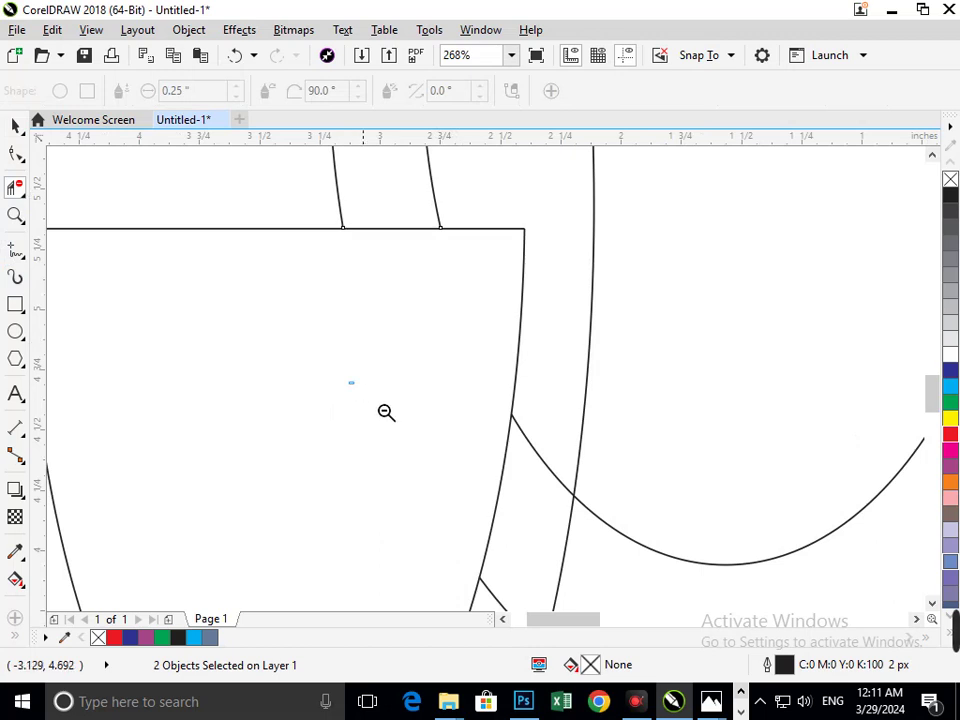
Delete the ellipse segments inside the A's upper opening and crossbar, keeping the A's inner arch intact
{"action": "key", "text": "F2"}
{"action": "left_click_drag", "start_coordinate": [160, 301], "coordinate": [265, 357]}
{"action": "left_click", "coordinate": [474, 455]}
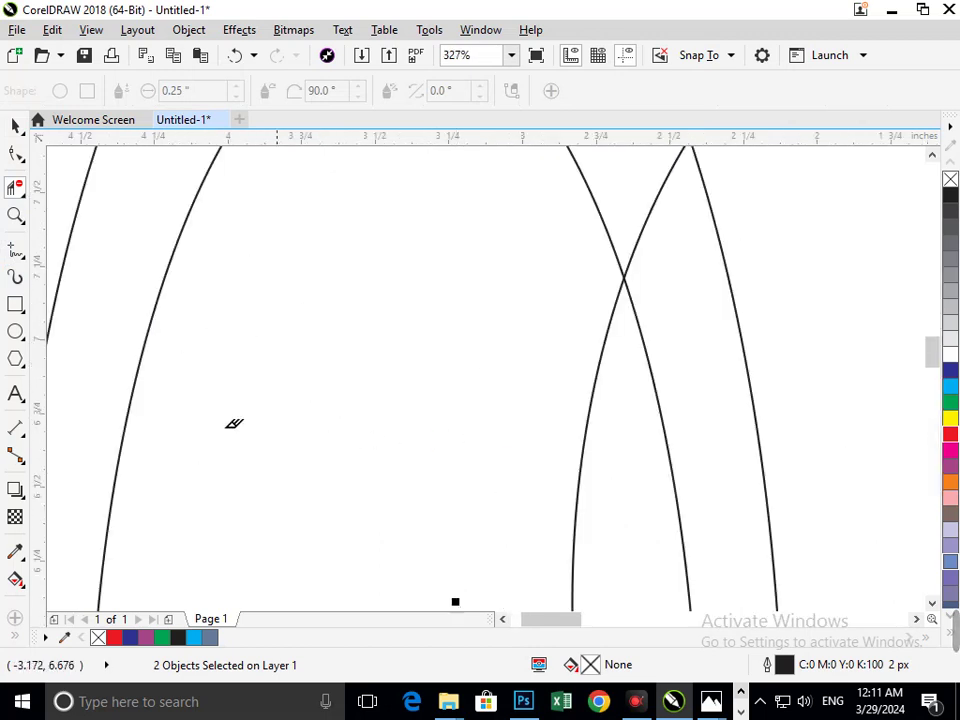
{"action": "key", "text": "F4"}
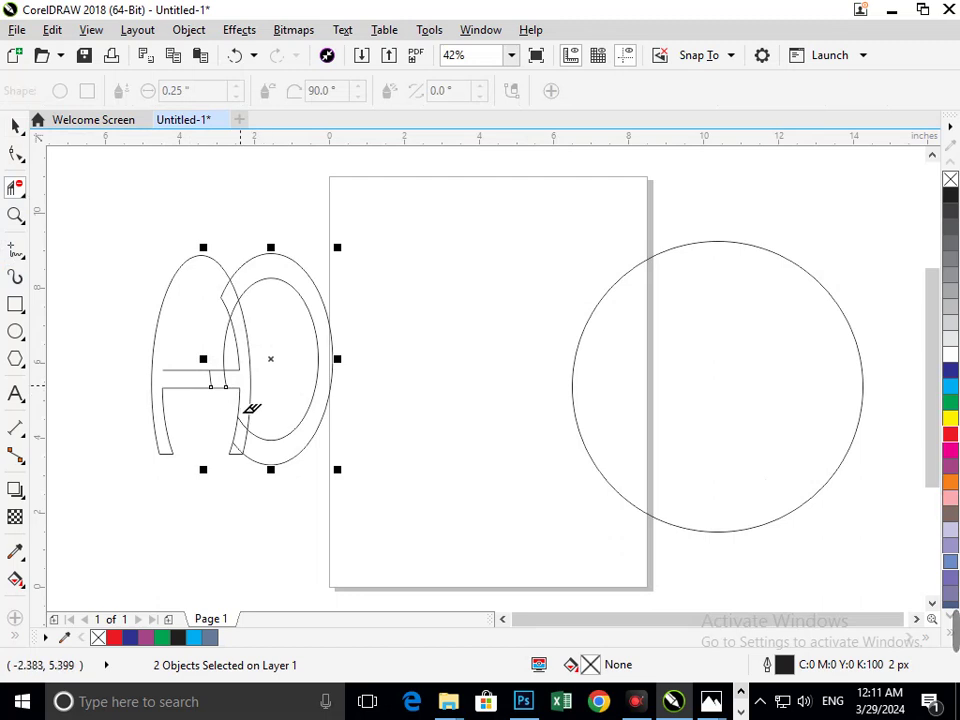
{"action": "key", "text": "ctrl+z"}
{"action": "scroll", "coordinate": [254, 388], "scroll_direction": "up", "scroll_amount": 5}
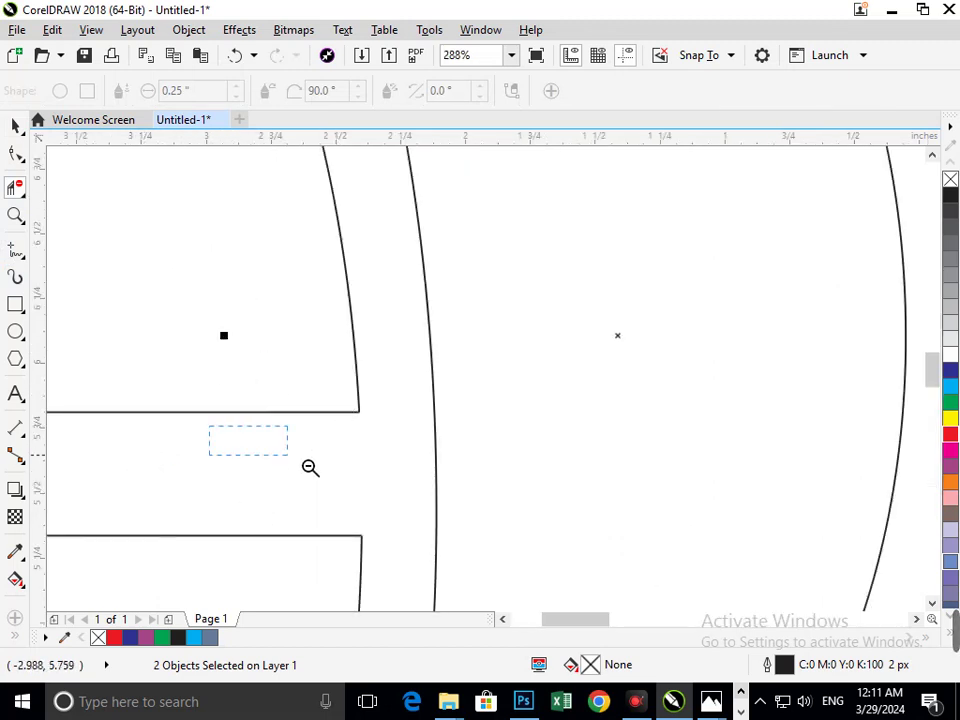
{"action": "scroll", "coordinate": [311, 464], "scroll_direction": "down", "scroll_amount": 5}
{"action": "scroll", "coordinate": [246, 336], "scroll_direction": "up", "scroll_amount": 5}
Delete the remaining ellipse segments that cross the upper and lower parts of the A's right leg
{"action": "left_click", "coordinate": [369, 344]}
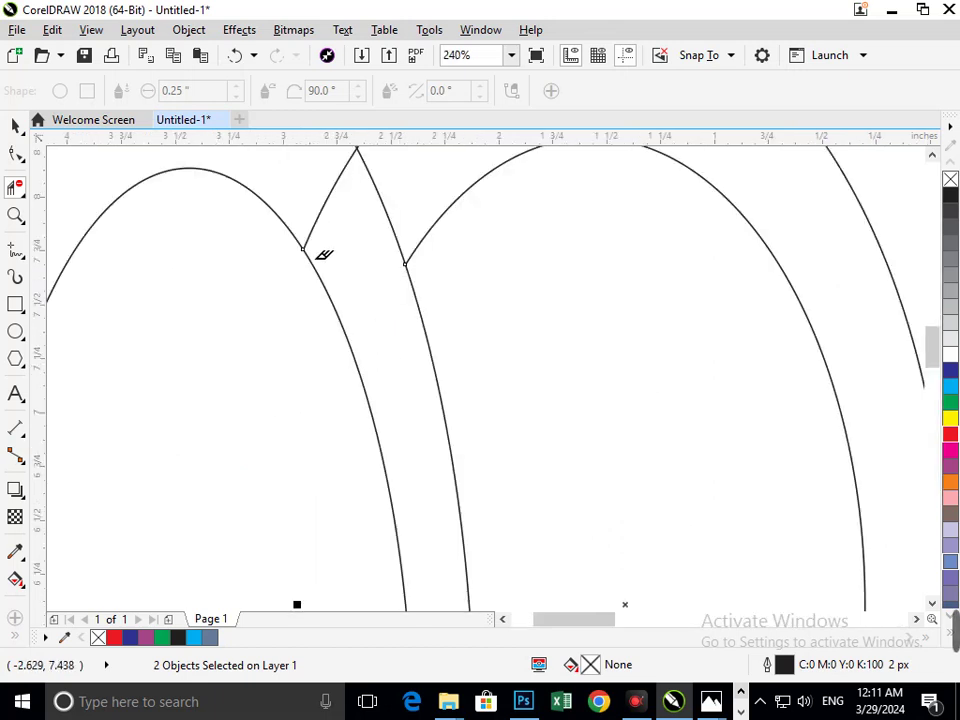
{"action": "left_click", "coordinate": [322, 208]}
{"action": "scroll", "coordinate": [340, 306], "scroll_direction": "down", "scroll_amount": 5}
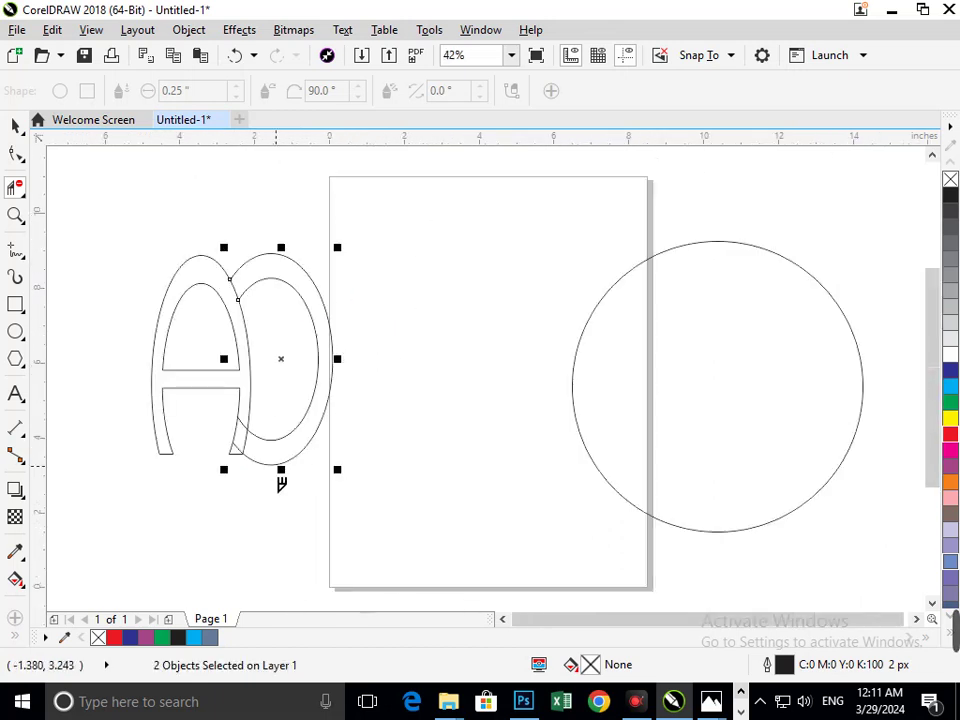
{"action": "scroll", "coordinate": [231, 425], "scroll_direction": "up", "scroll_amount": 5}
{"action": "left_click", "coordinate": [356, 561]}
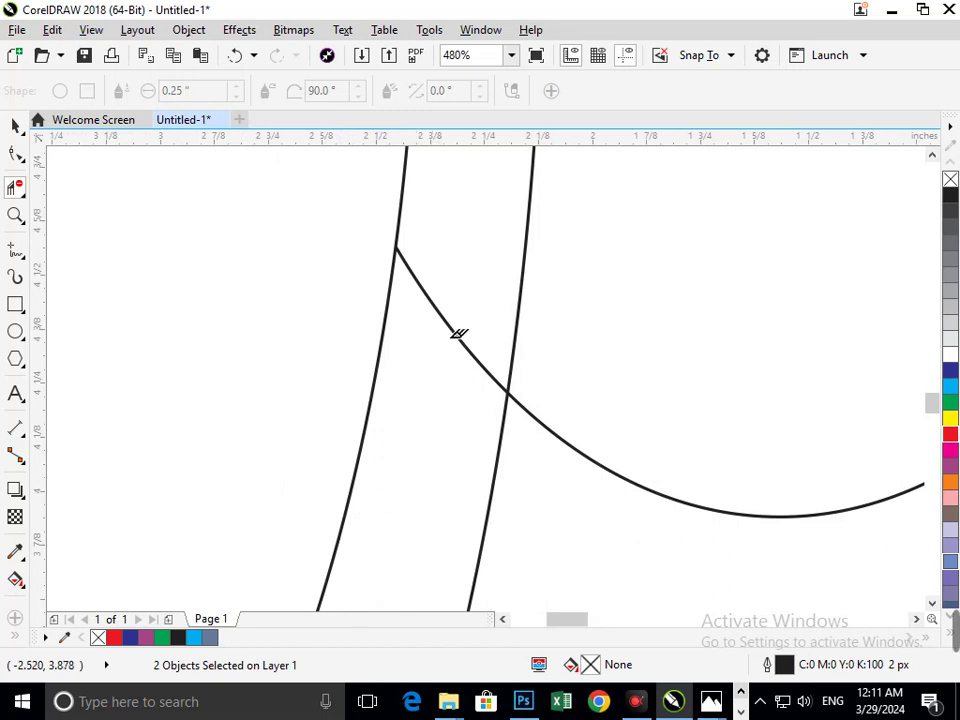
{"action": "left_click", "coordinate": [458, 329]}
{"action": "scroll", "coordinate": [383, 427], "scroll_direction": "down", "scroll_amount": 5}
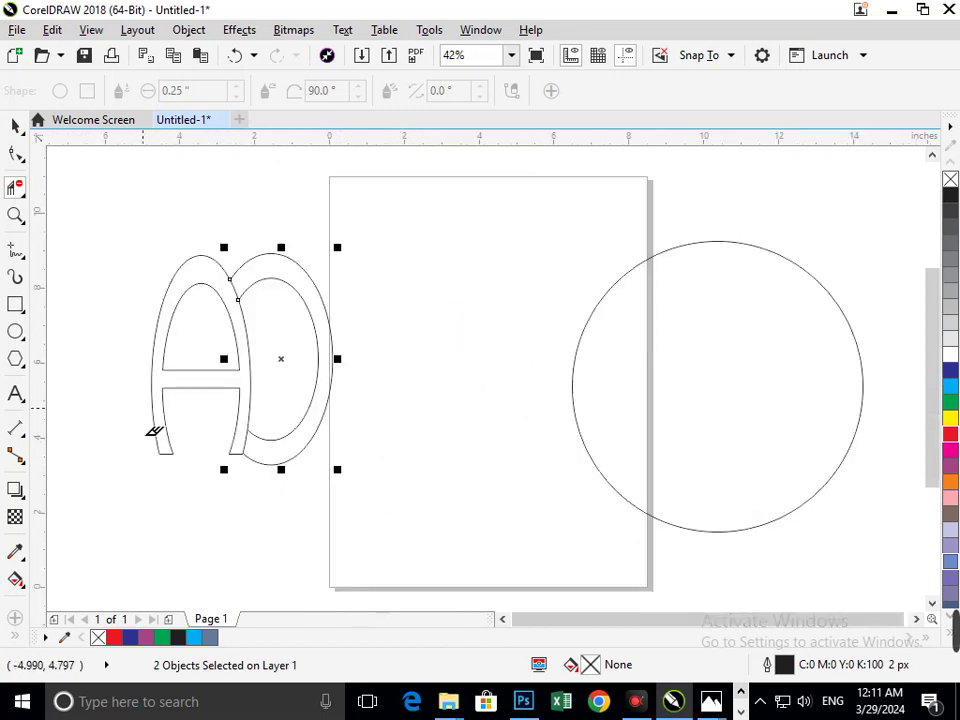
Create filled shapes from the A and the partial ring with Smart Fill
{"action": "left_click", "coordinate": [15, 127]}
{"action": "left_click", "coordinate": [62, 300]}
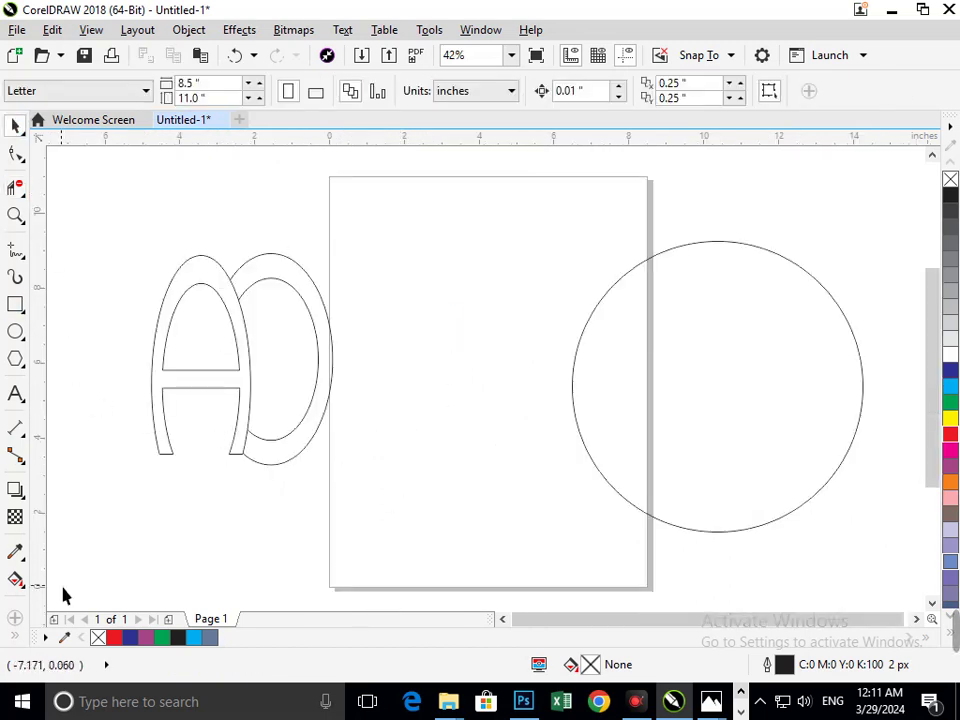
{"action": "left_click", "coordinate": [16, 637]}
{"action": "left_click", "coordinate": [45, 625]}
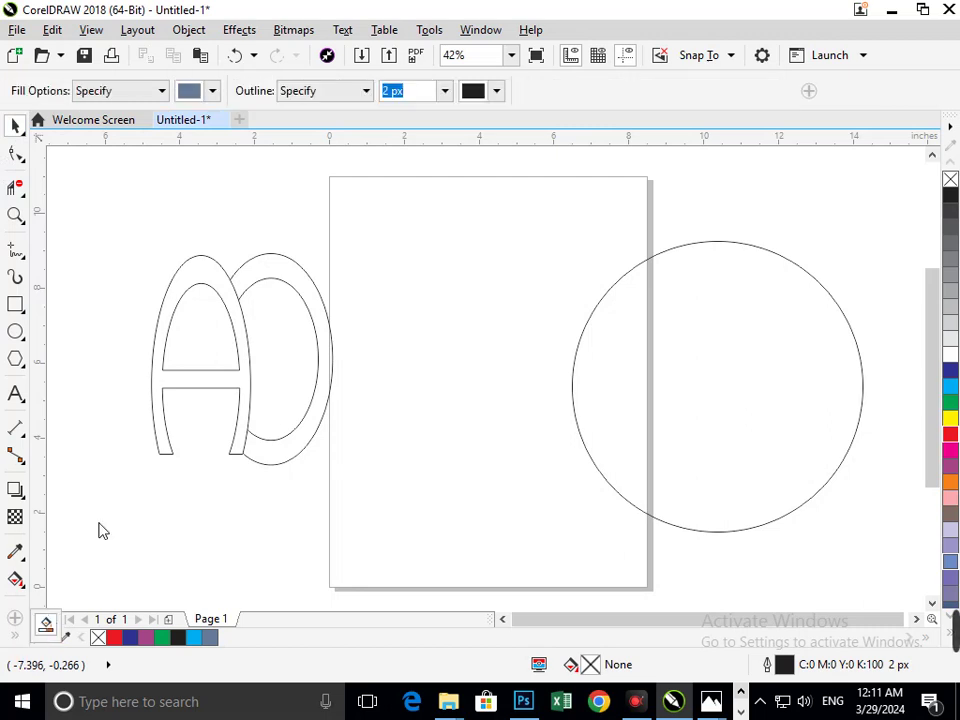
{"action": "left_click", "coordinate": [169, 448]}
{"action": "left_click", "coordinate": [262, 450]}
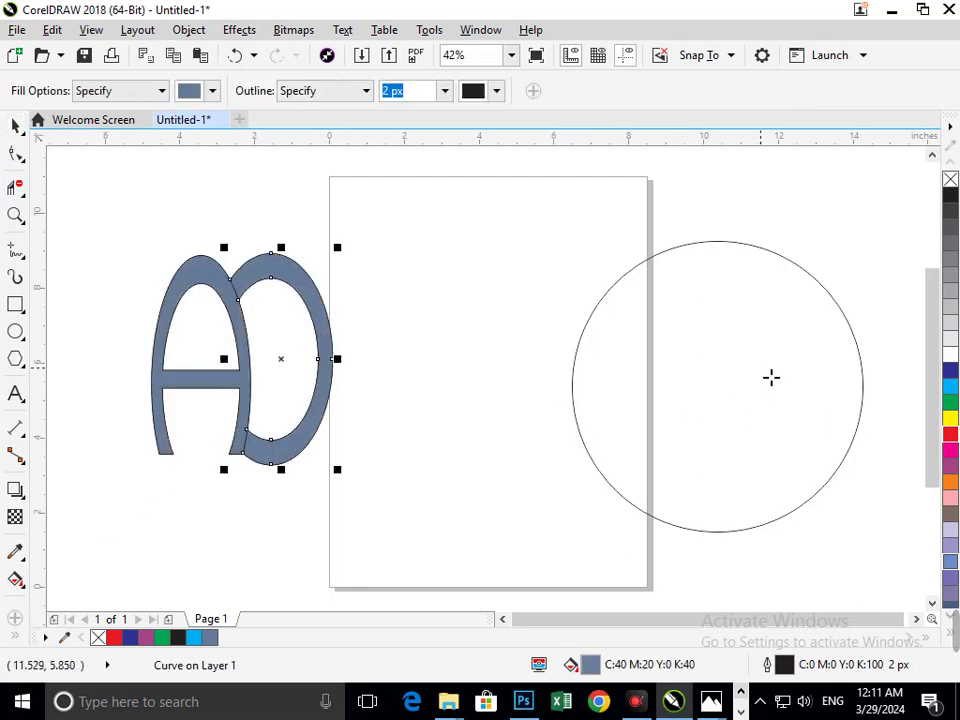
Colour the partial ring red and the A blue
{"action": "left_click", "coordinate": [950, 433]}
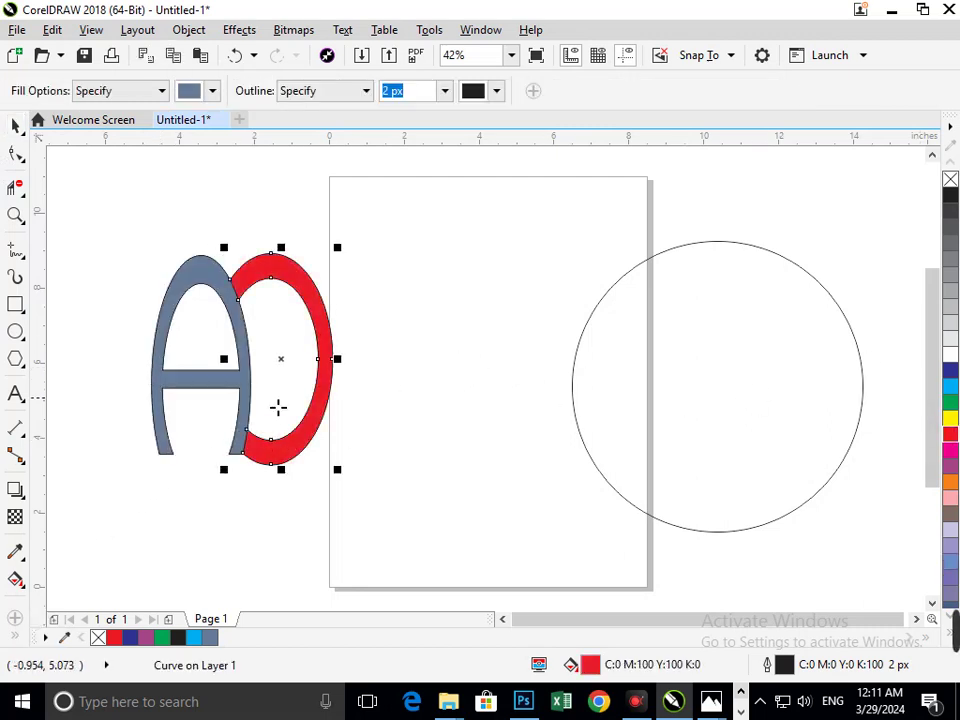
{"action": "left_click", "coordinate": [196, 306]}
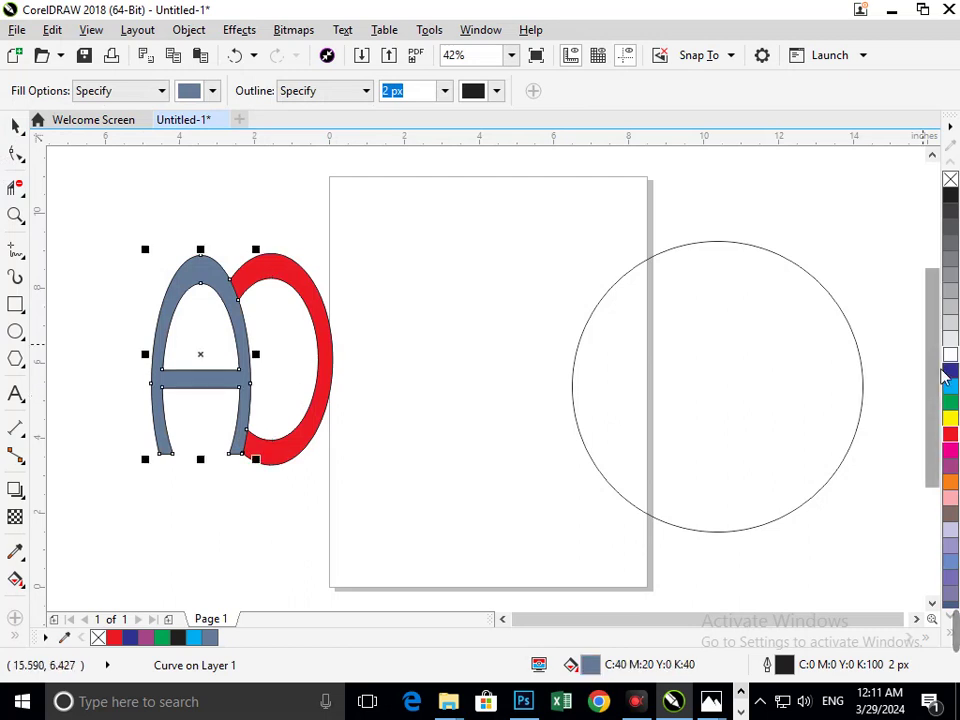
{"action": "left_click", "coordinate": [950, 370]}
{"action": "left_click", "coordinate": [15, 125]}
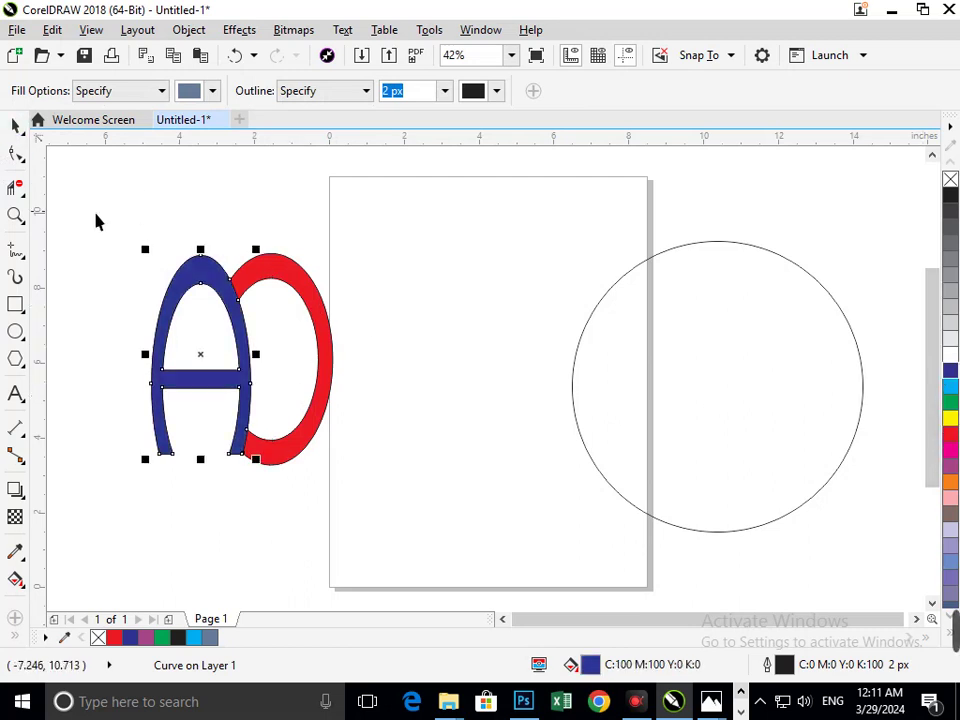
{"action": "left_click_drag", "start_coordinate": [118, 214], "coordinate": [375, 557]}
{"action": "left_click", "coordinate": [184, 460]}
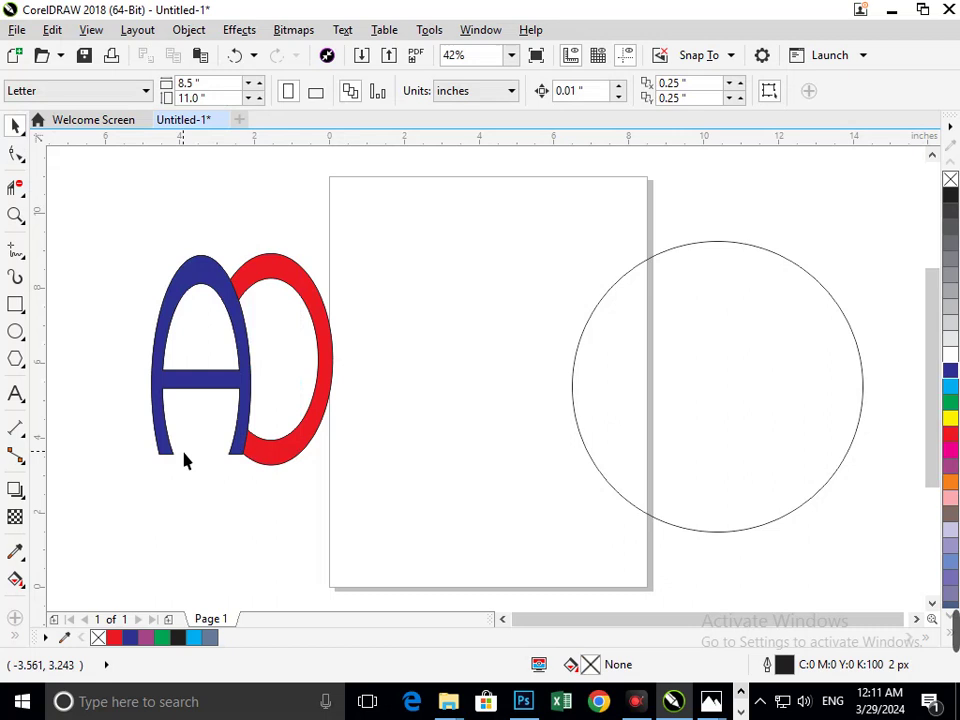
Move the red ring slightly right, away from the A, and widen it to about 3.33 in
{"action": "left_click", "coordinate": [280, 457]}
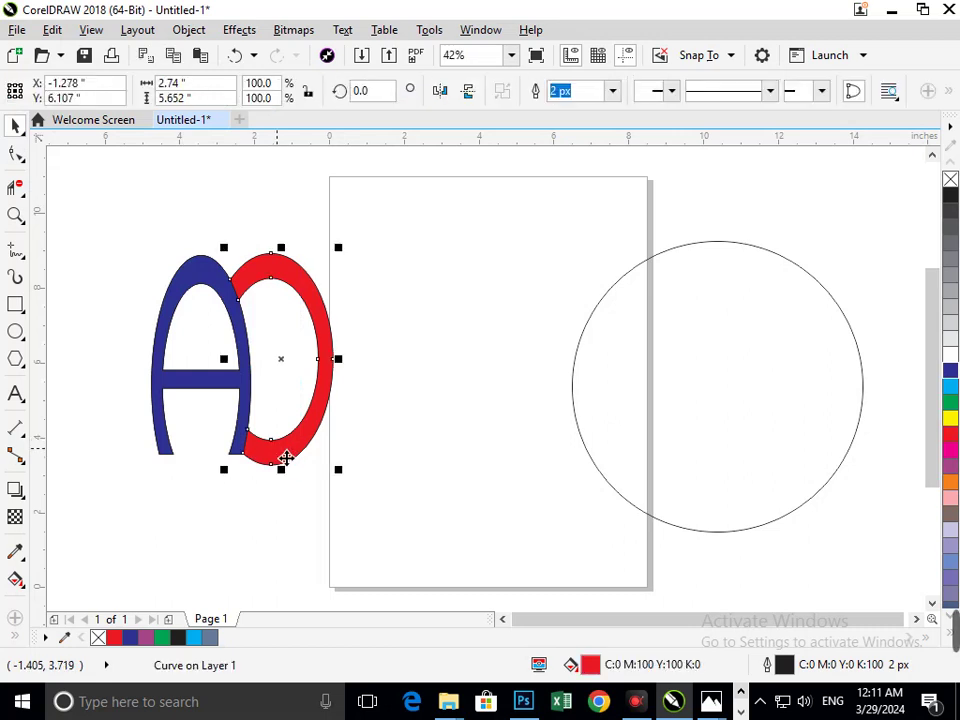
{"action": "key", "text": "Right"}
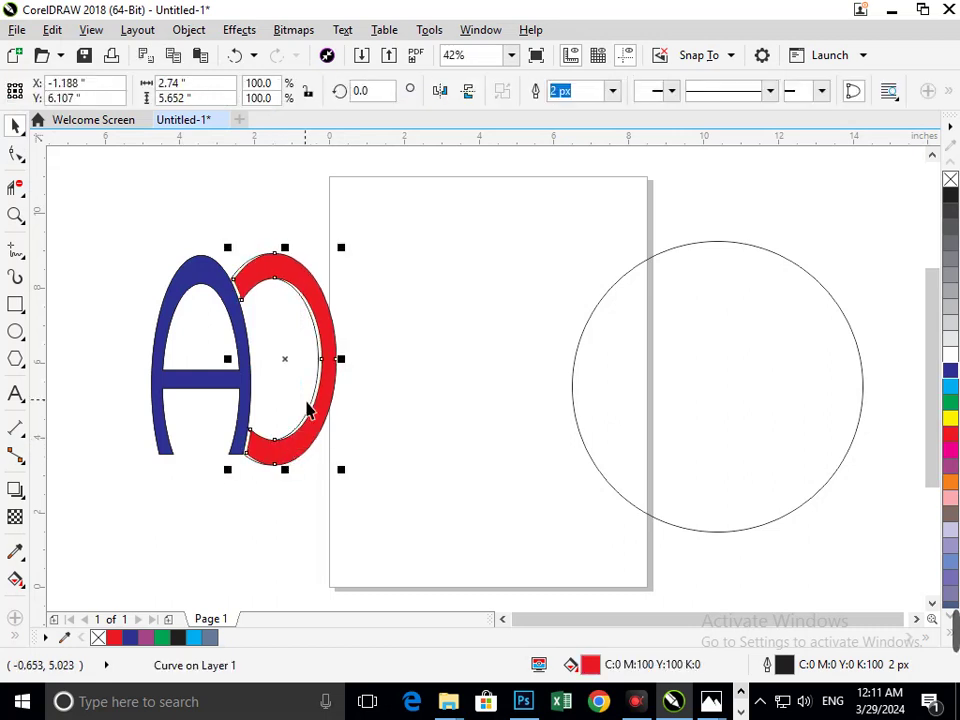
{"action": "left_click_drag", "start_coordinate": [341, 358], "coordinate": [380, 380]}
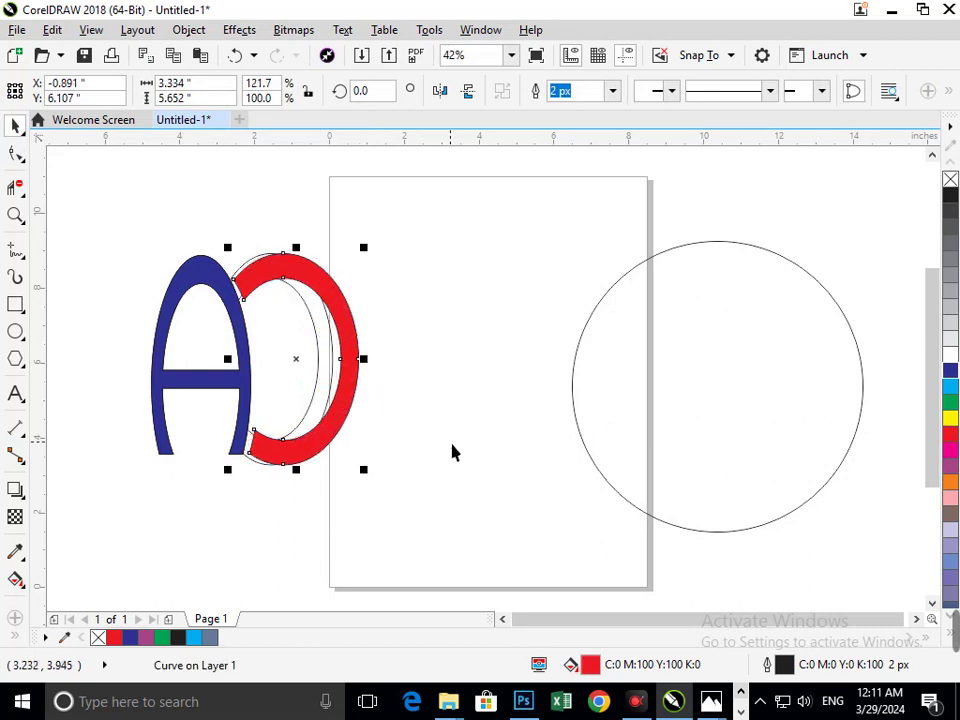
{"action": "left_click", "coordinate": [370, 414]}
Delete the leftover outer ellipse outline and shift the leftover inner outline slightly right within the red ring
{"action": "left_click", "coordinate": [241, 390]}
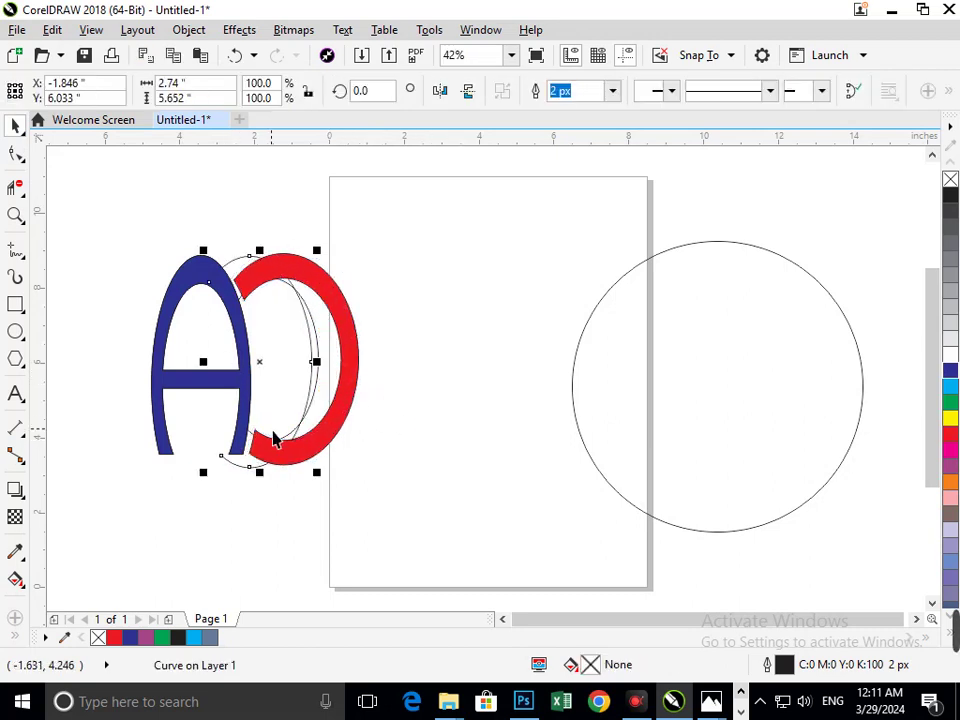
{"action": "key", "text": "Delete"}
{"action": "left_click", "coordinate": [321, 383]}
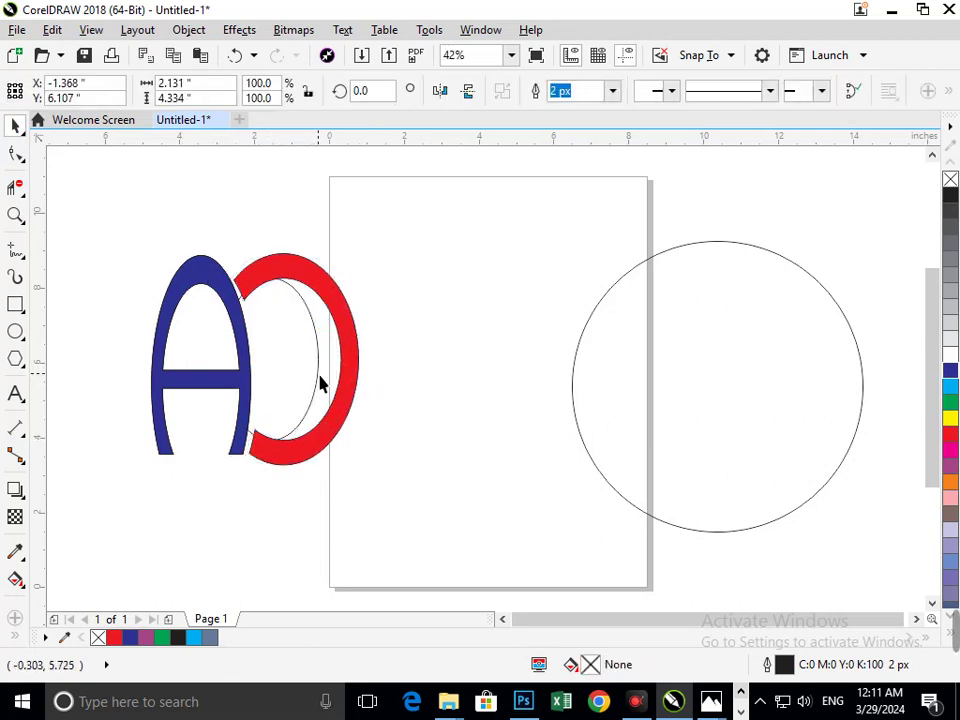
{"action": "left_click", "coordinate": [327, 386]}
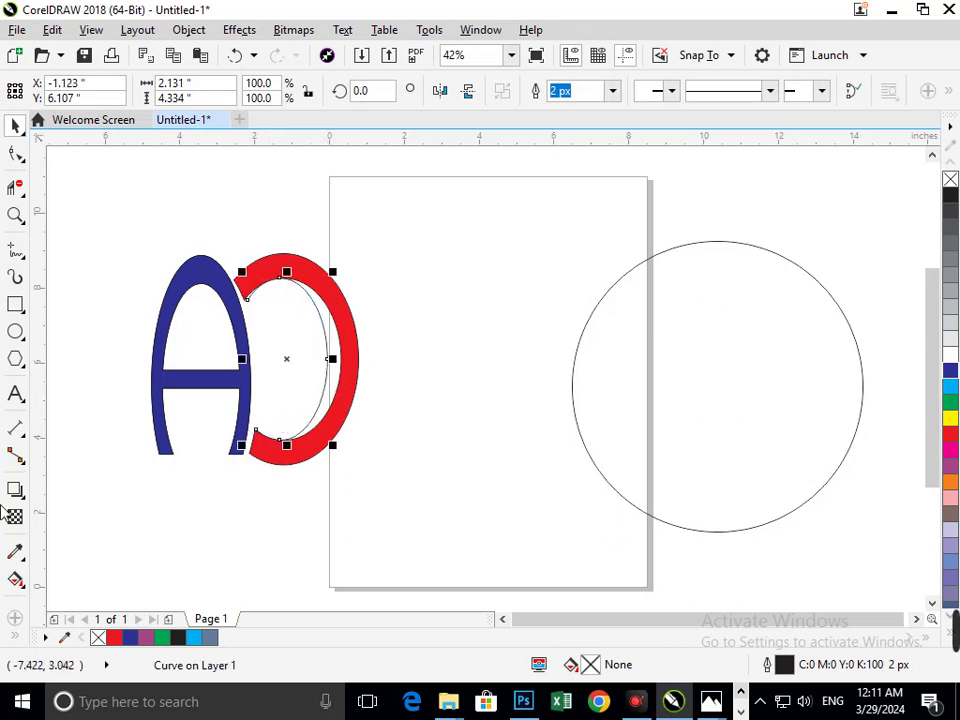
Smart-fill the crescent between the inner outline and the red ring, and colour it green
{"action": "left_click", "coordinate": [45, 621]}
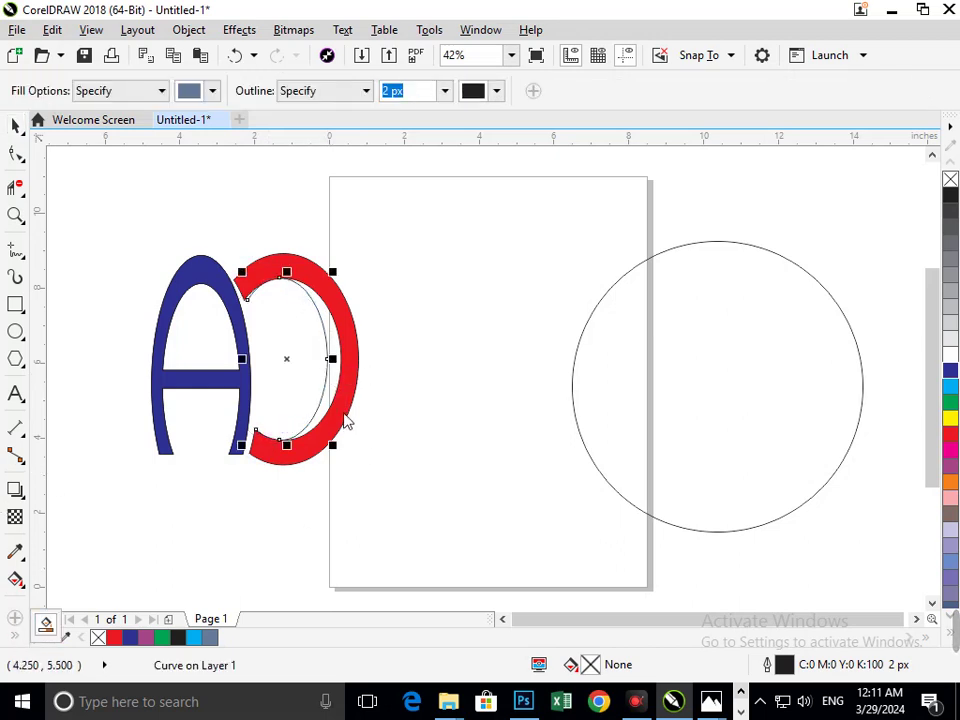
{"action": "left_click", "coordinate": [342, 400]}
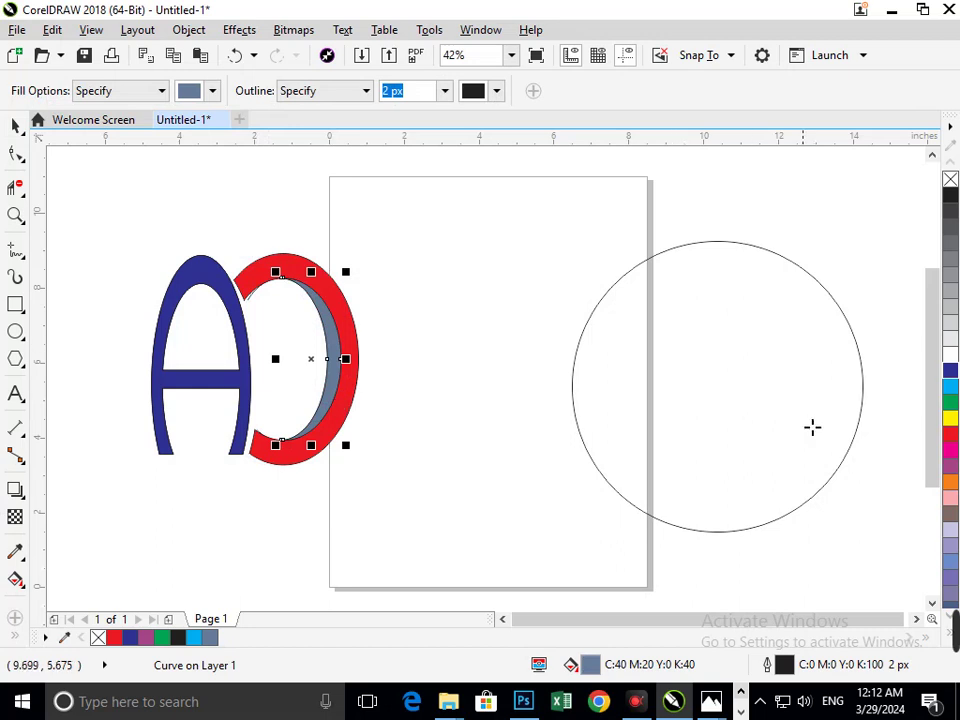
{"action": "left_click", "coordinate": [951, 403]}
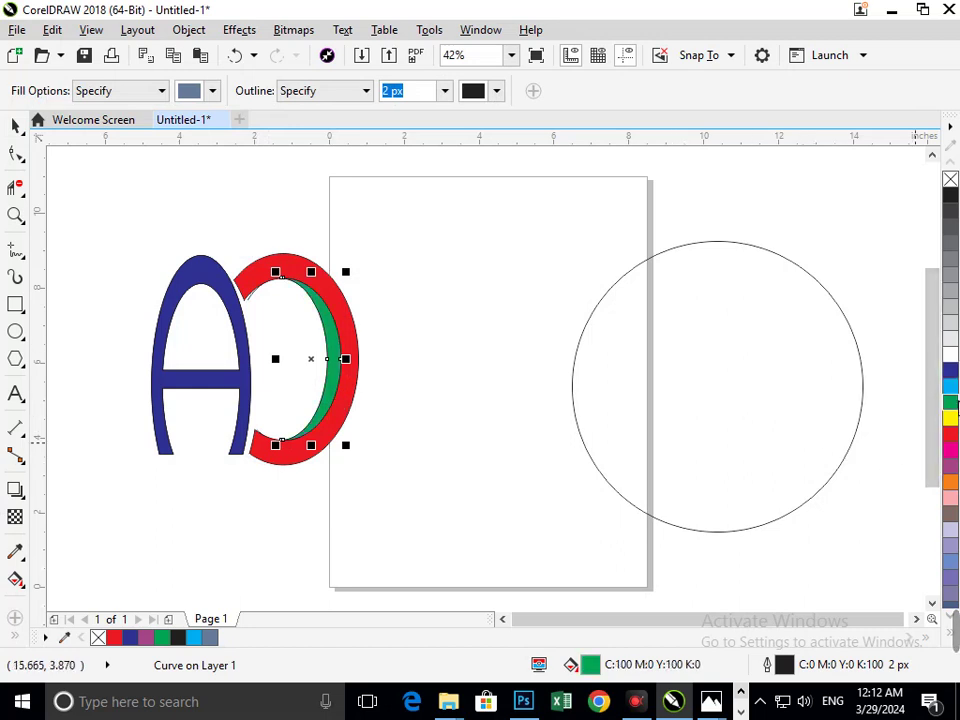
{"action": "left_click", "coordinate": [15, 126]}
{"action": "left_click", "coordinate": [193, 188]}
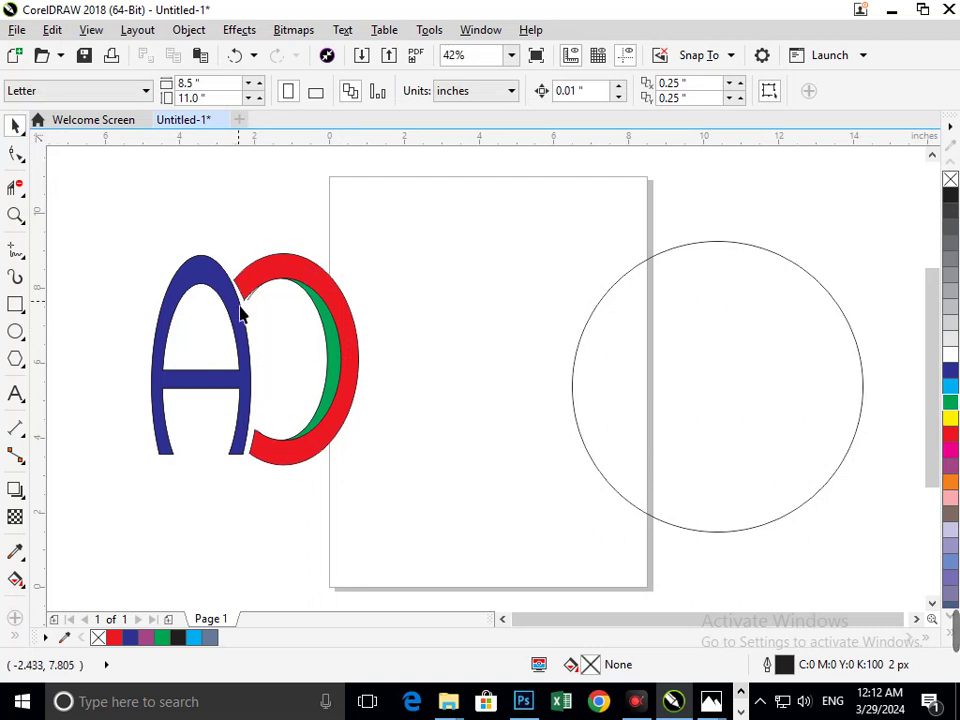
{"action": "left_click_drag", "start_coordinate": [253, 283], "coordinate": [343, 391]}
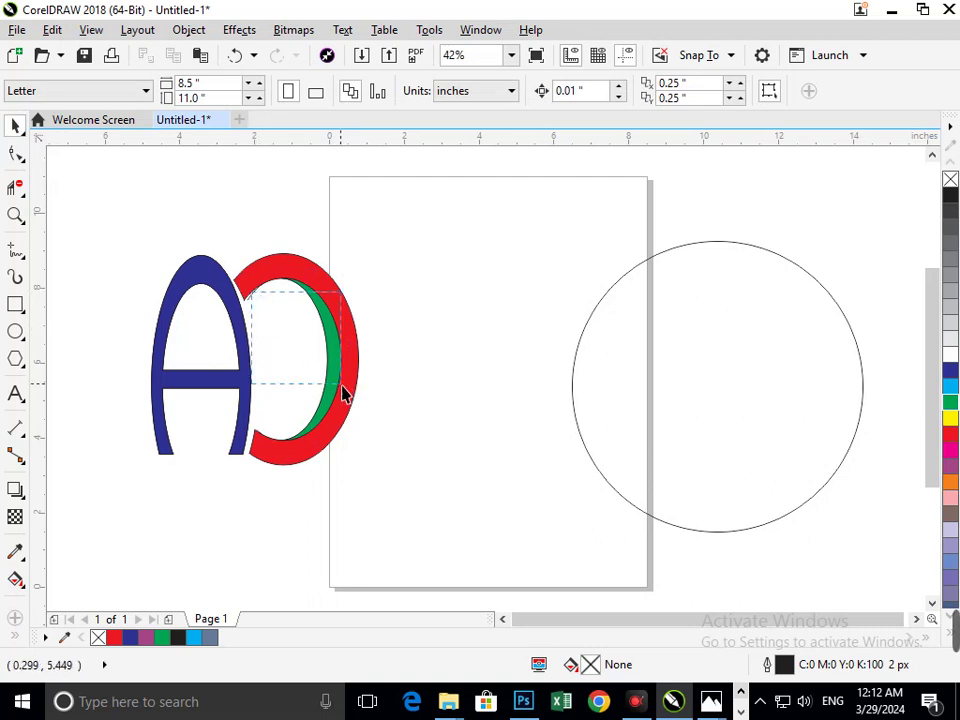
{"action": "scroll", "coordinate": [321, 375], "scroll_direction": "down", "scroll_amount": 9}
{"action": "key", "text": "F2"}
{"action": "left_click_drag", "start_coordinate": [392, 304], "coordinate": [602, 452]}
{"action": "key", "text": "F2"}
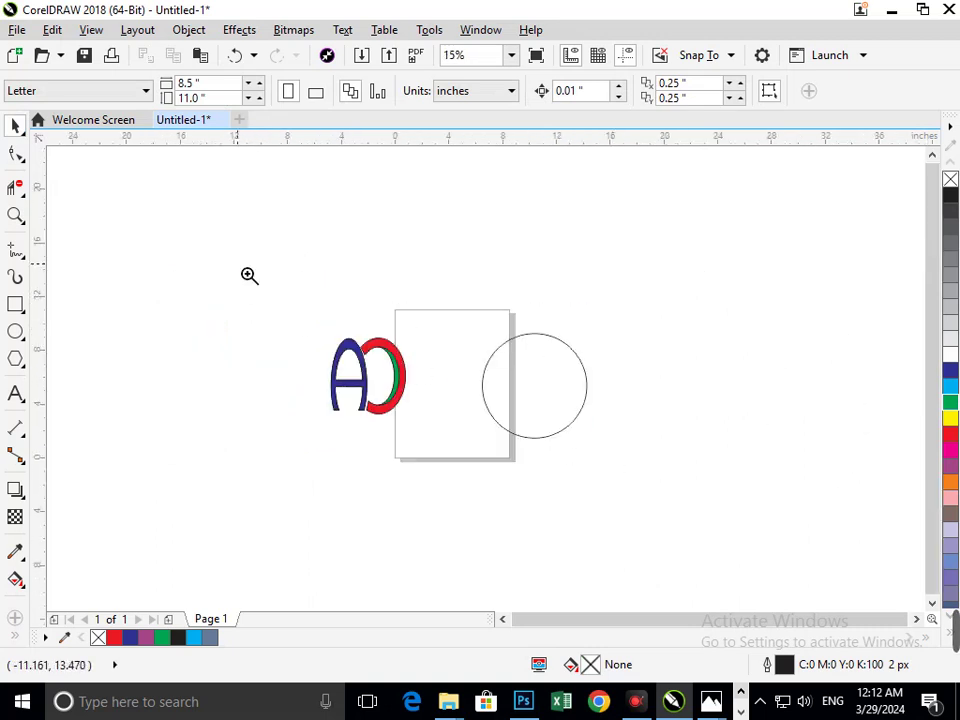
{"action": "left_click_drag", "start_coordinate": [249, 276], "coordinate": [573, 486]}
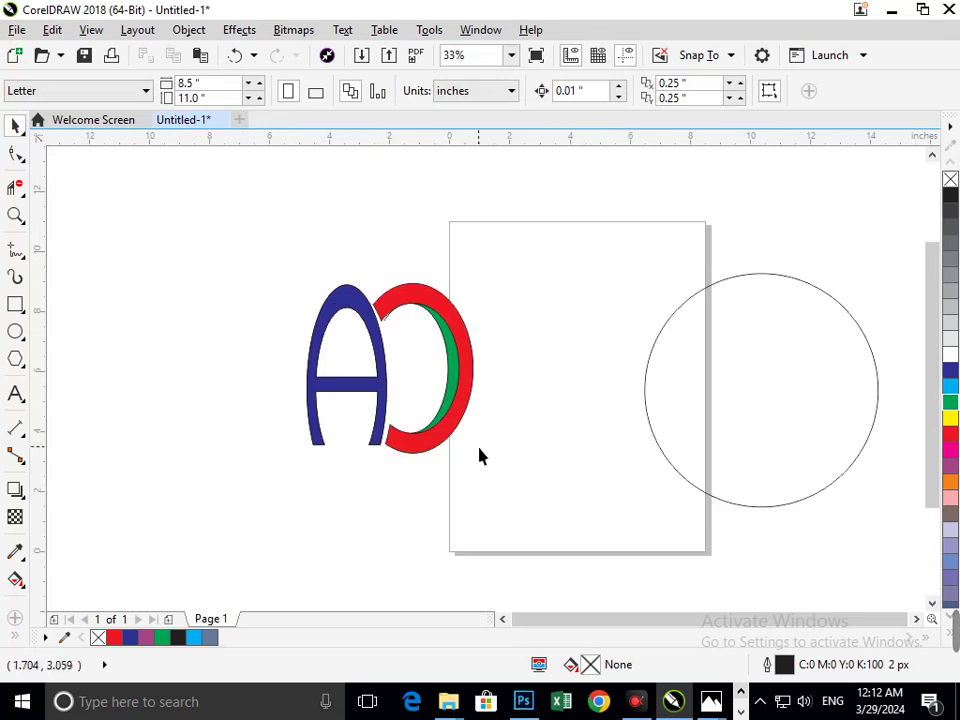
Draw a two-point line about 3.46 in tall between the upper and lower inner corners of the red ring's open side
{"action": "left_click", "coordinate": [15, 248]}
{"action": "left_click", "coordinate": [75, 272]}
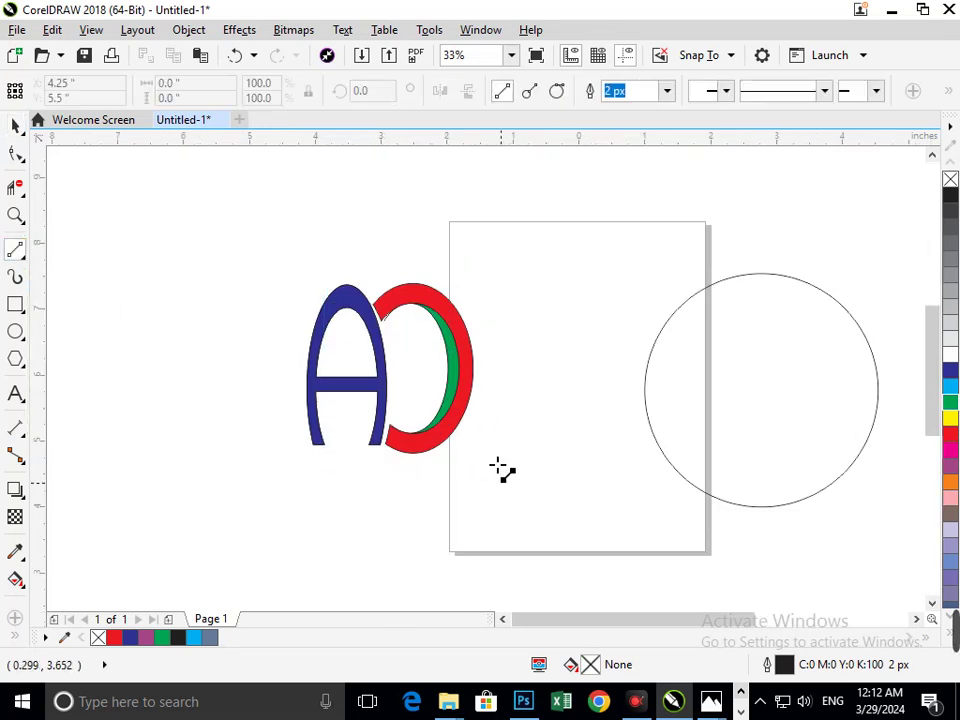
{"action": "scroll", "coordinate": [341, 369], "scroll_direction": "up", "scroll_amount": 2}
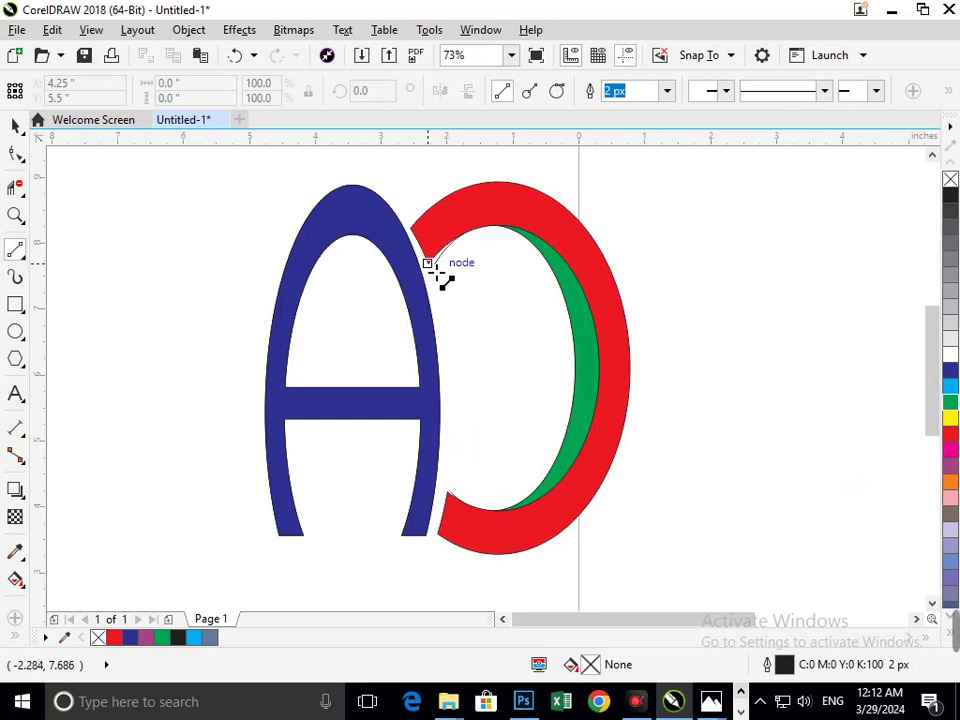
{"action": "mouse_move", "coordinate": [438, 272]}
{"action": "left_mouse_down"}
{"action": "mouse_move", "coordinate": [460, 470]}
{"action": "mouse_move", "coordinate": [453, 508]}
{"action": "left_mouse_up"}
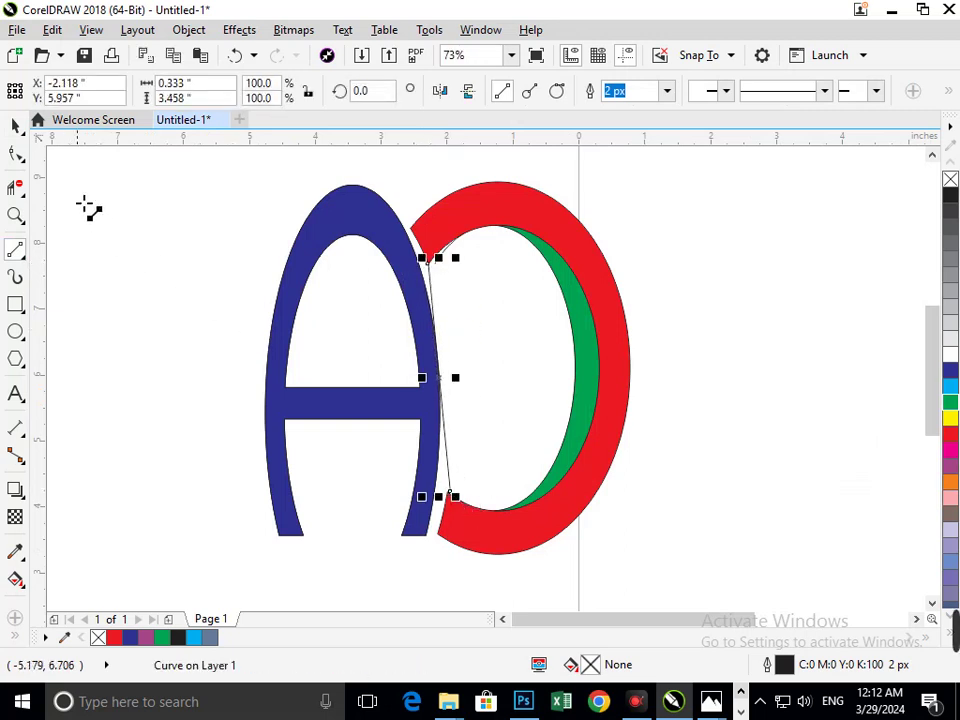
Convert the line to a curve, move its ends to the ring's outer corners and bow it to the right of the A
{"action": "left_click", "coordinate": [17, 155]}
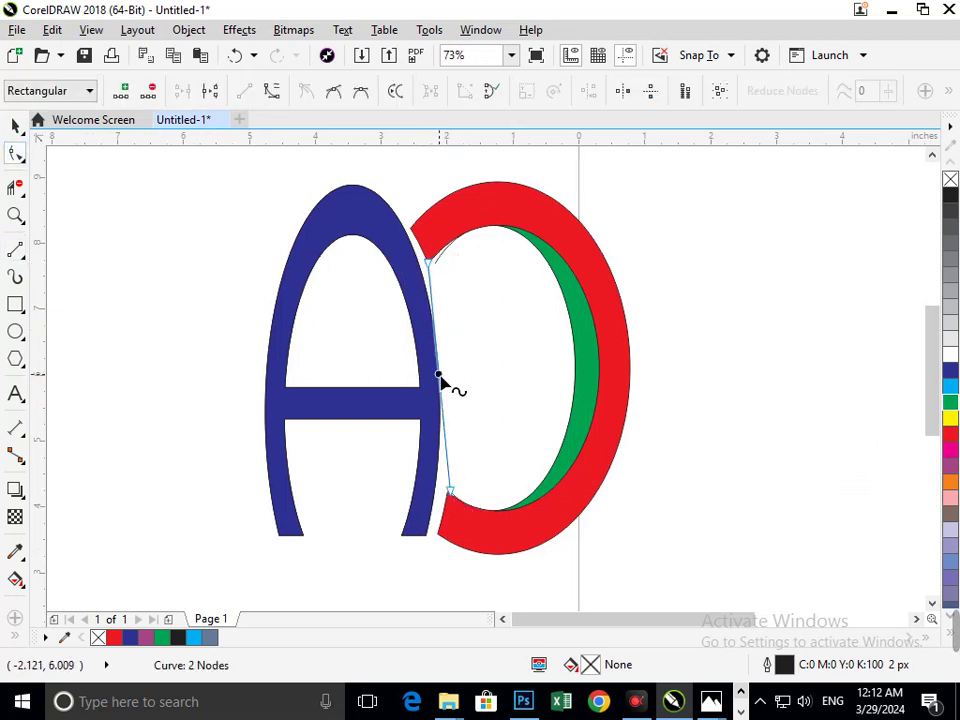
{"action": "left_click", "coordinate": [440, 381]}
{"action": "left_click", "coordinate": [271, 91]}
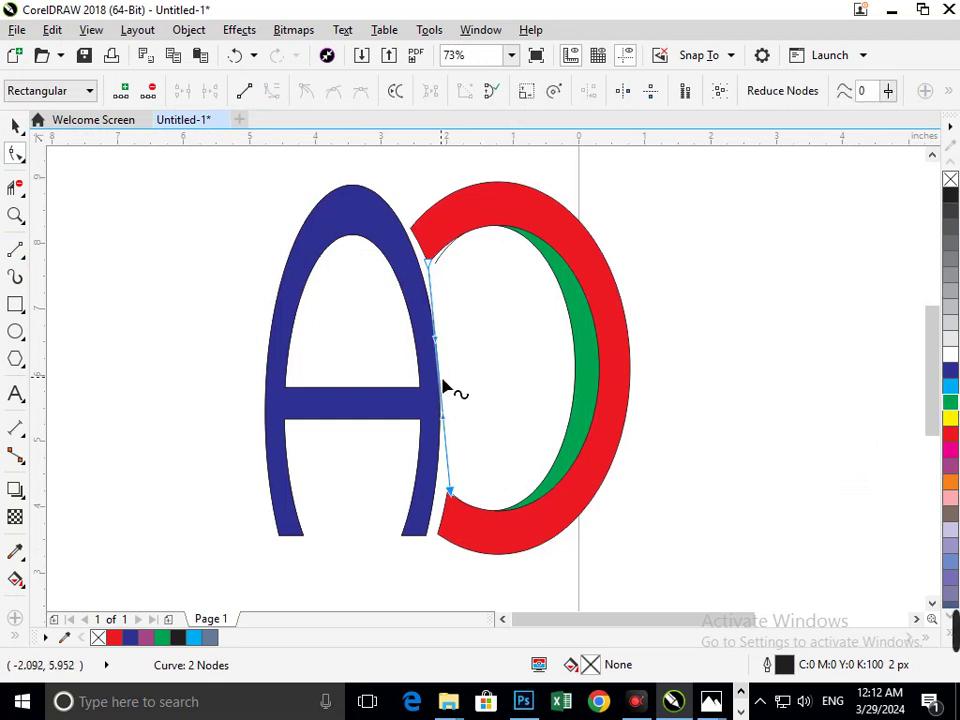
{"action": "left_click_drag", "start_coordinate": [444, 387], "coordinate": [463, 393]}
{"action": "left_click_drag", "start_coordinate": [452, 495], "coordinate": [439, 540]}
{"action": "left_click_drag", "start_coordinate": [433, 268], "coordinate": [417, 237]}
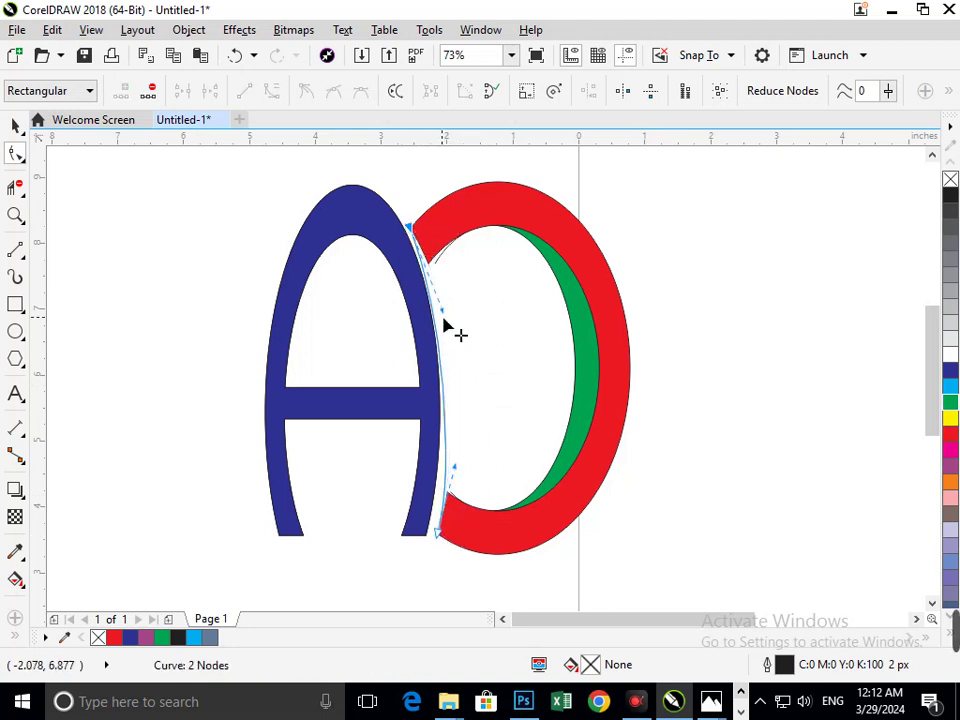
{"action": "left_click_drag", "start_coordinate": [444, 314], "coordinate": [488, 391]}
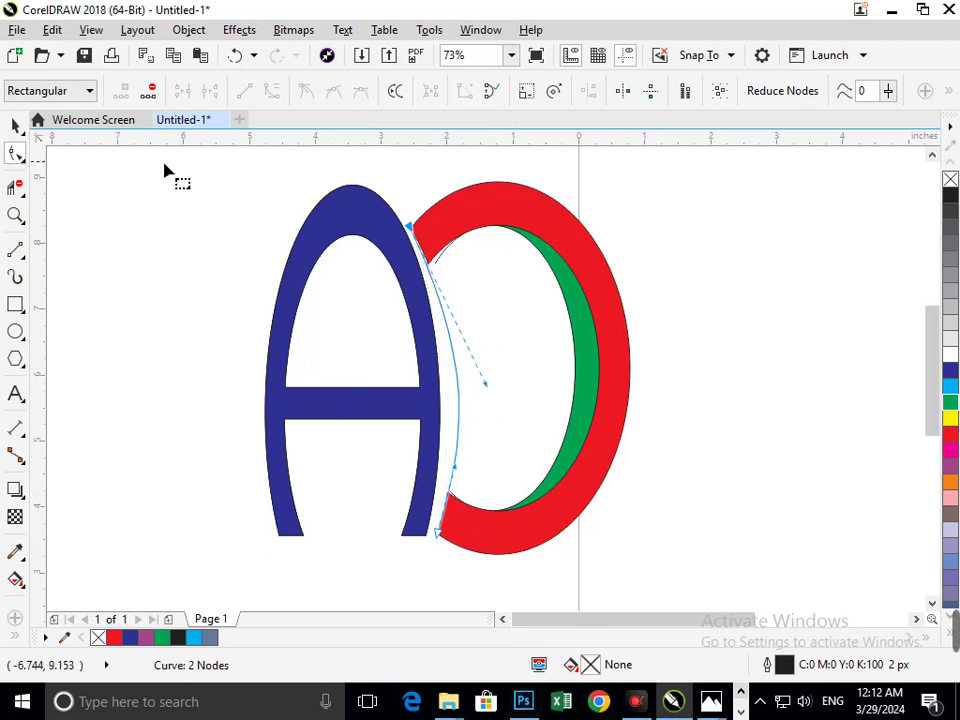
{"action": "left_click", "coordinate": [15, 125]}
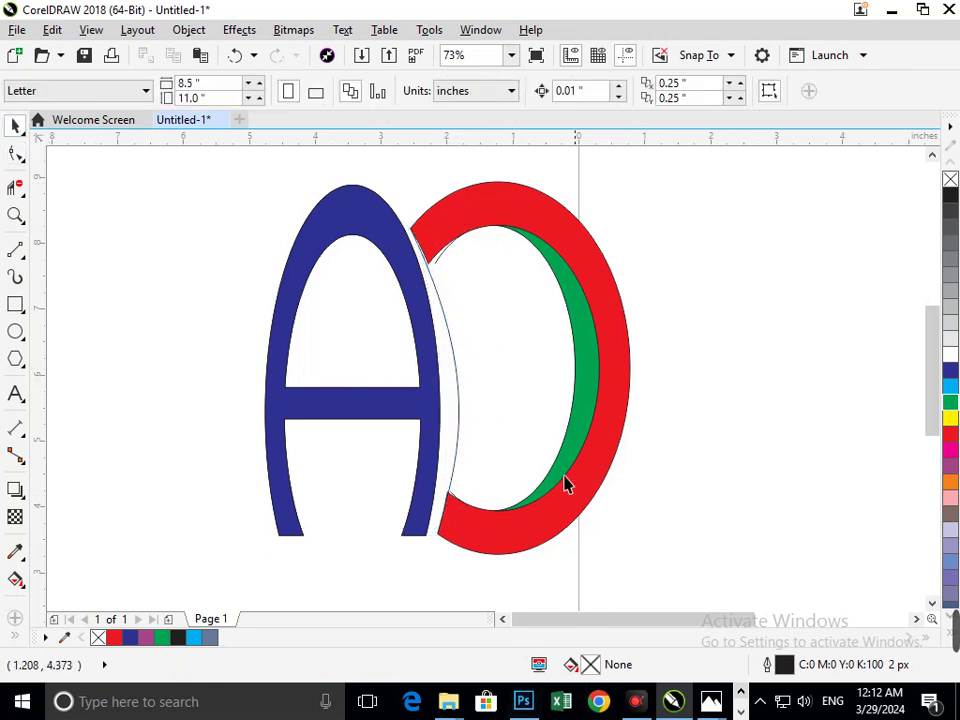
Duplicate the bowed curve between the A and the red ring, placing the copy slightly to its right
{"action": "left_click", "coordinate": [458, 469]}
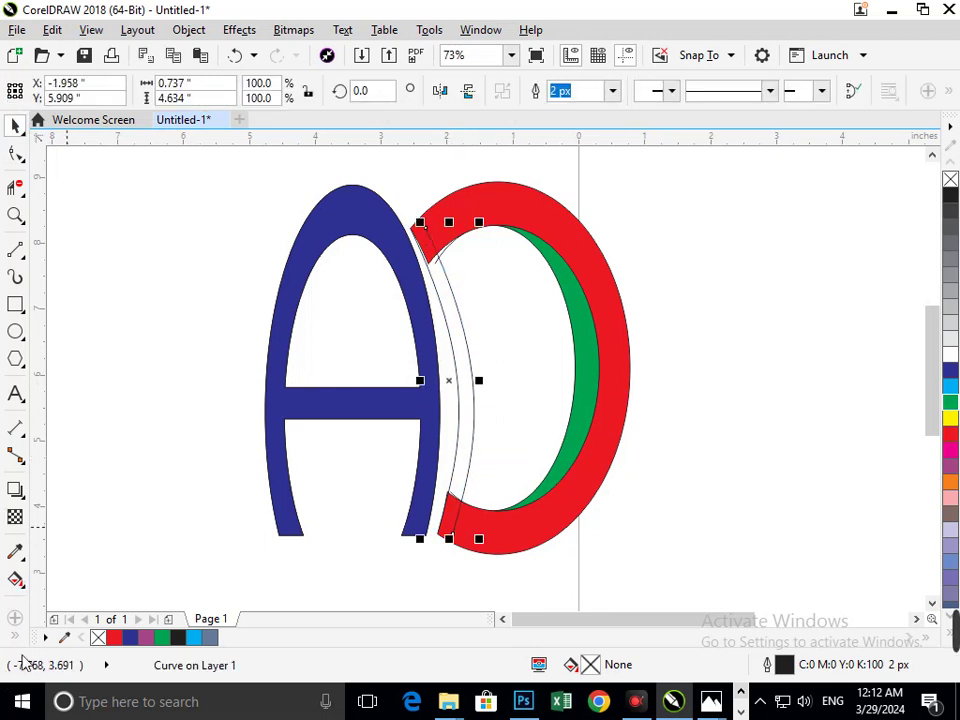
{"action": "left_click", "coordinate": [680, 510]}
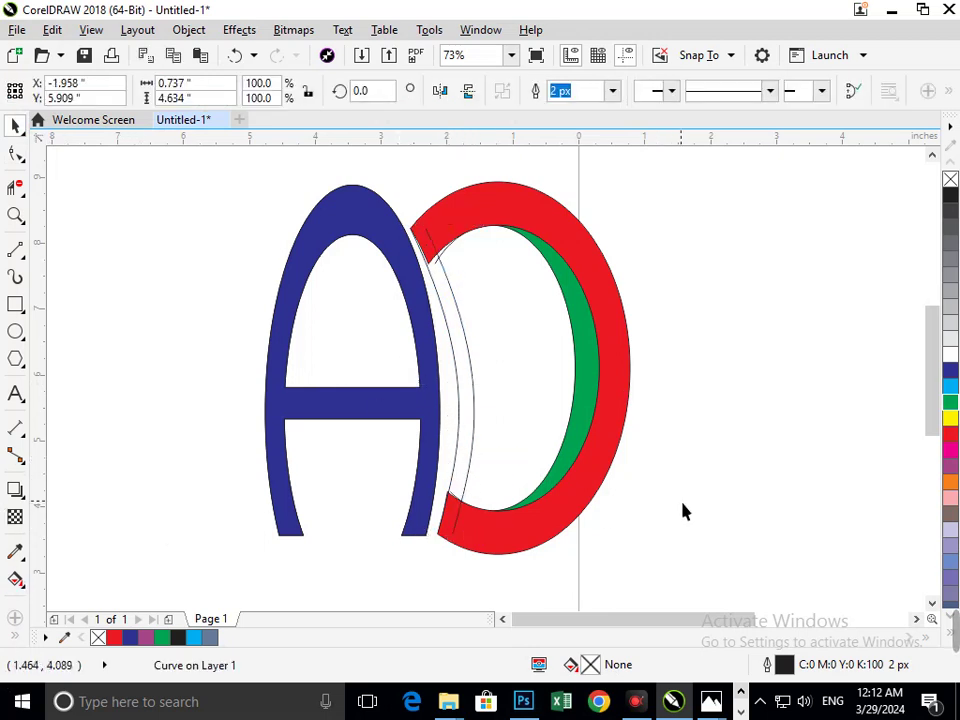
{"action": "scroll", "coordinate": [422, 458], "scroll_direction": "up", "scroll_amount": 5}
{"action": "scroll", "coordinate": [435, 285], "scroll_direction": "down", "scroll_amount": 5}
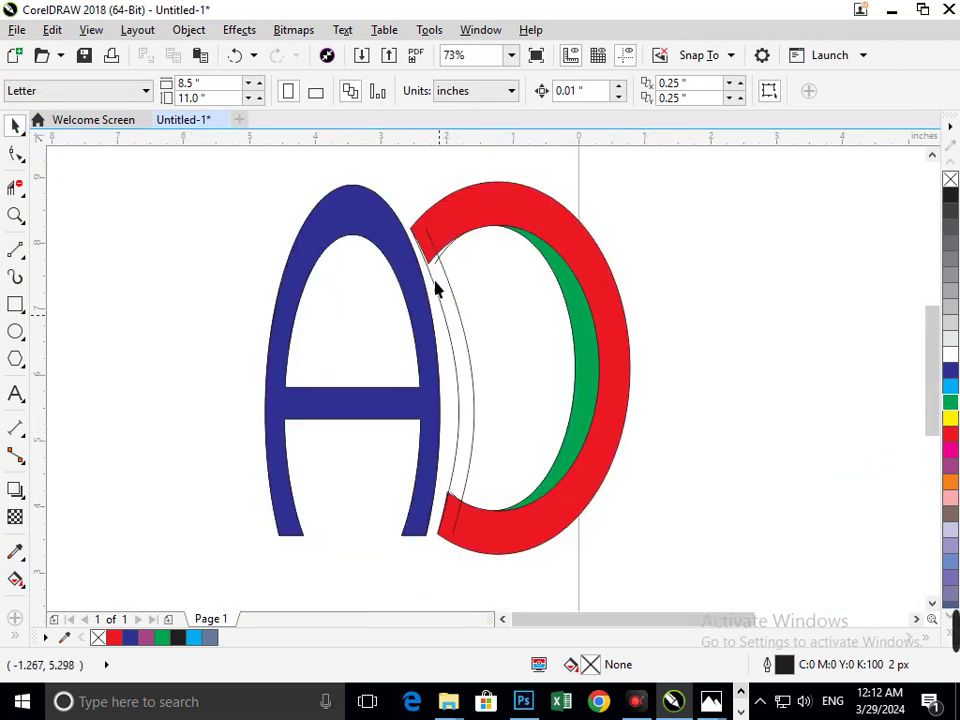
Shift the original bowed curve slightly right so it passes through the red ring's upper inner corner
{"action": "scroll", "coordinate": [571, 488], "scroll_direction": "up", "scroll_amount": 5}
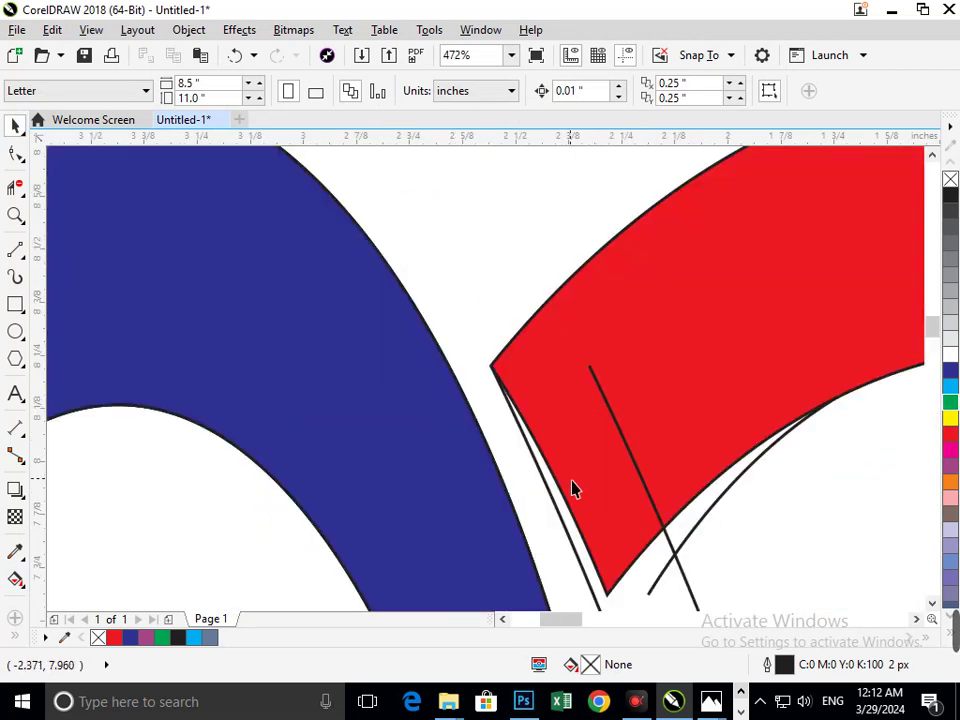
{"action": "left_click", "coordinate": [580, 572]}
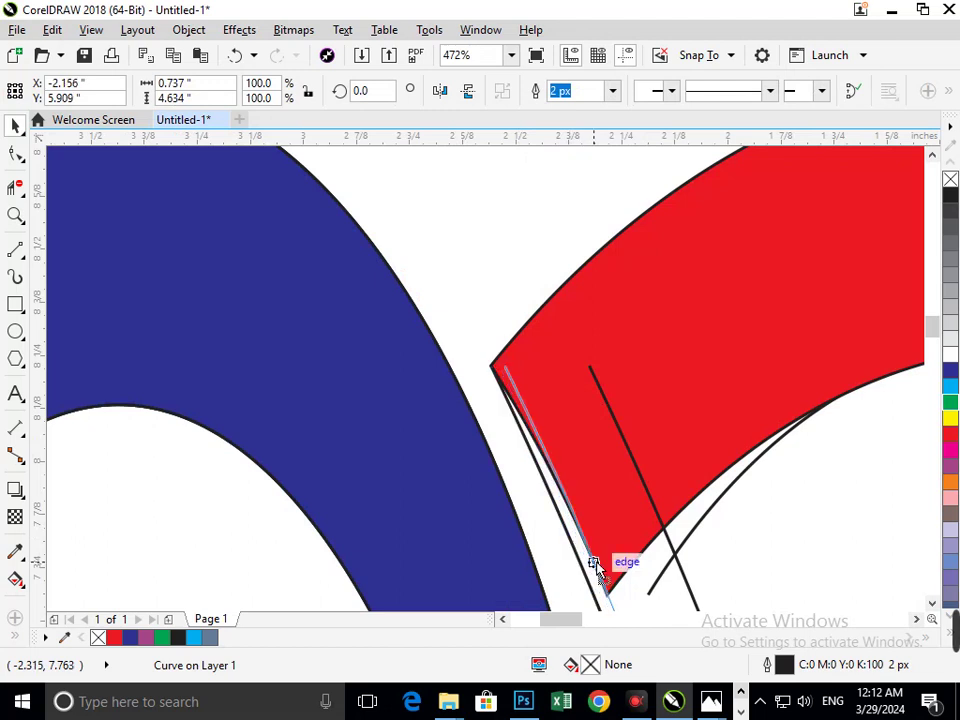
{"action": "left_click_drag", "start_coordinate": [593, 562], "coordinate": [598, 561]}
{"action": "key", "text": "F3"}
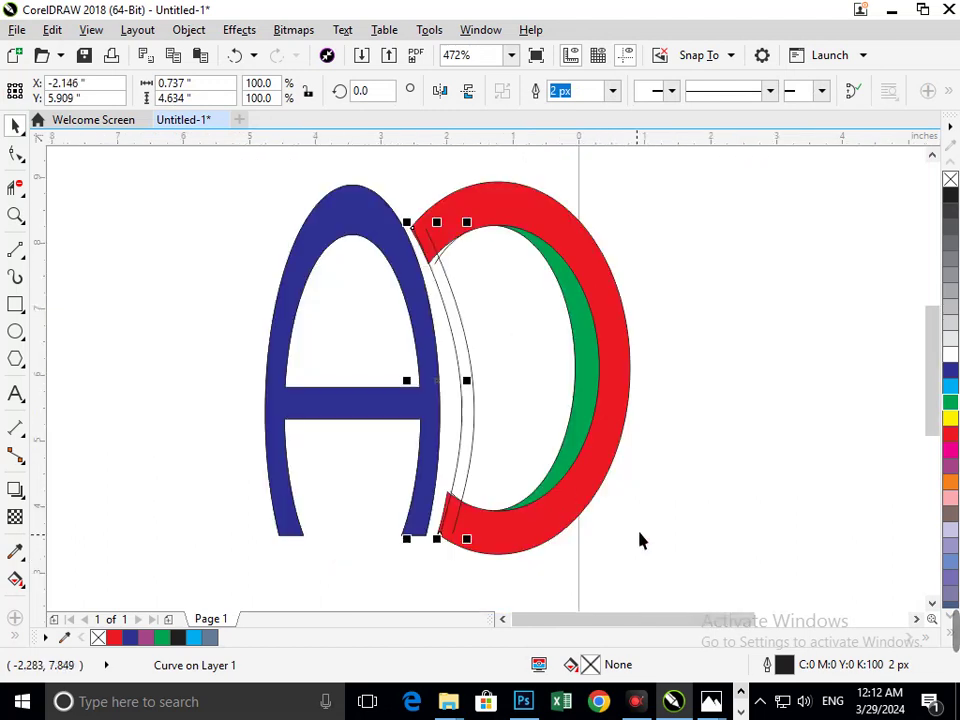
Smart-fill the narrow strip between the two bowed curves and make its fill and outline red
{"action": "left_click", "coordinate": [16, 636]}
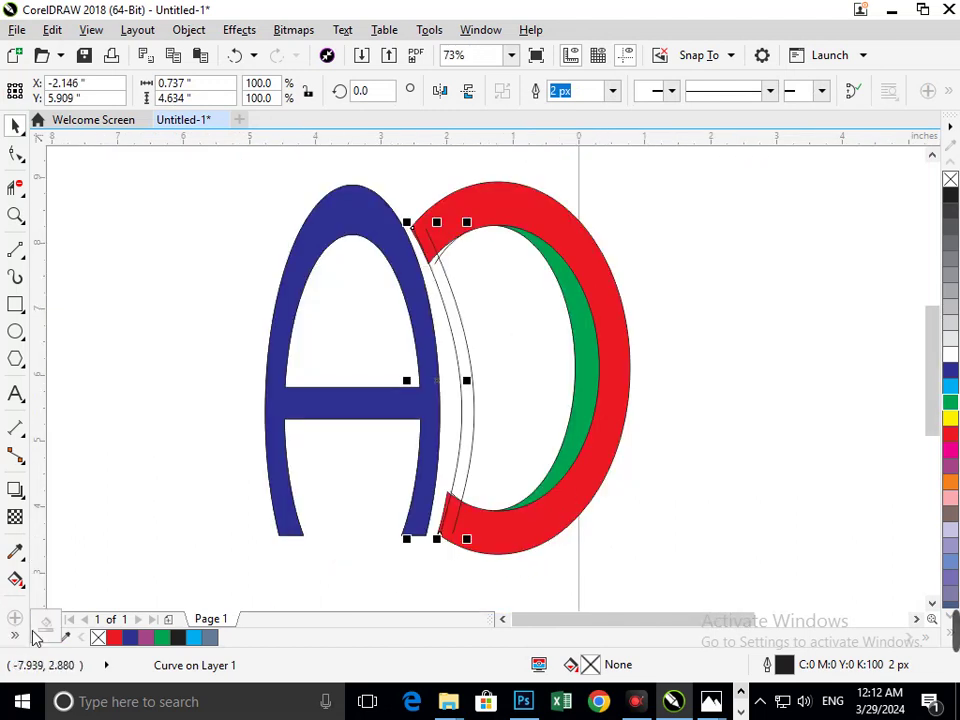
{"action": "left_click", "coordinate": [42, 625]}
{"action": "left_click", "coordinate": [462, 468]}
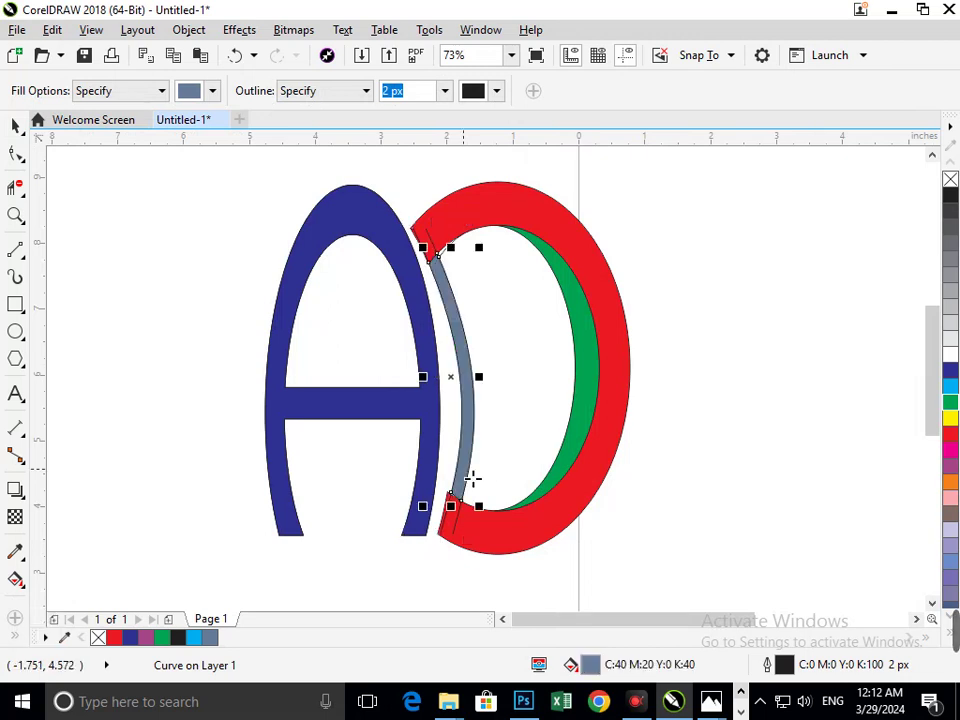
{"action": "left_click", "coordinate": [950, 433]}
{"action": "right_click", "coordinate": [950, 433]}
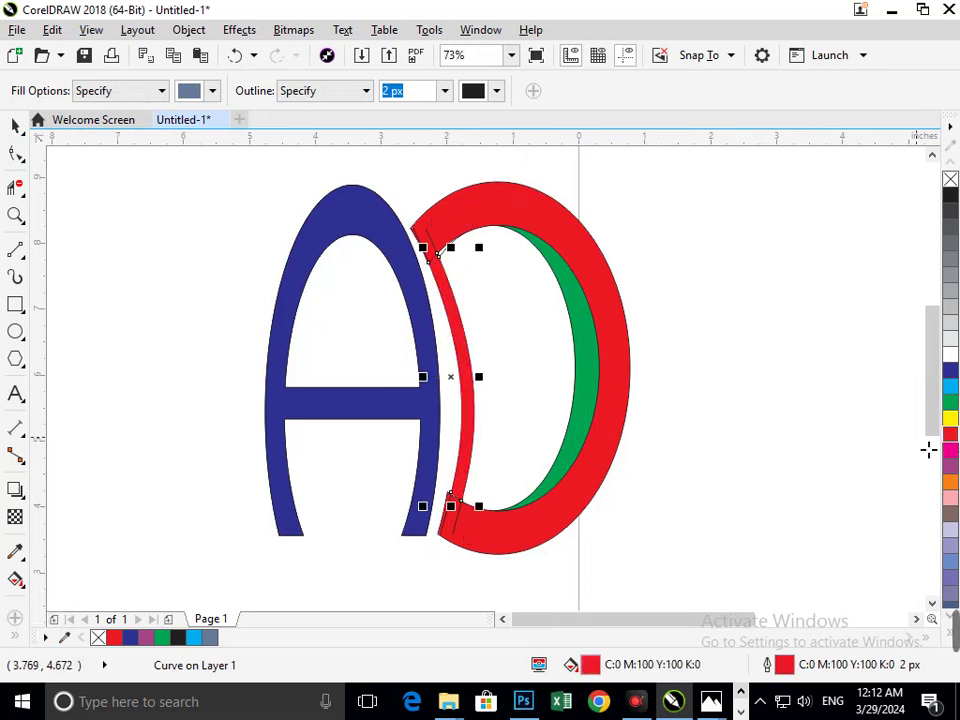
{"action": "scroll", "coordinate": [529, 417], "scroll_direction": "down", "scroll_amount": 2}
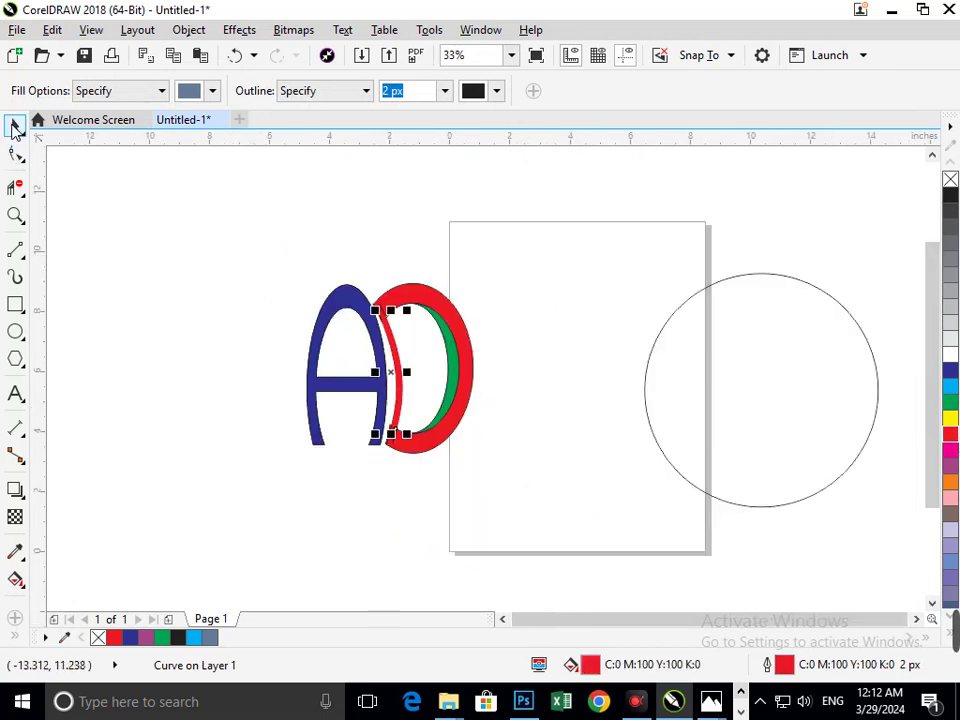
Smart-fill the small gap between the red strip's lower end and the ring, with red fill and outline
{"action": "left_click", "coordinate": [514, 379]}
{"action": "scroll", "coordinate": [396, 441], "scroll_direction": "up", "scroll_amount": 5}
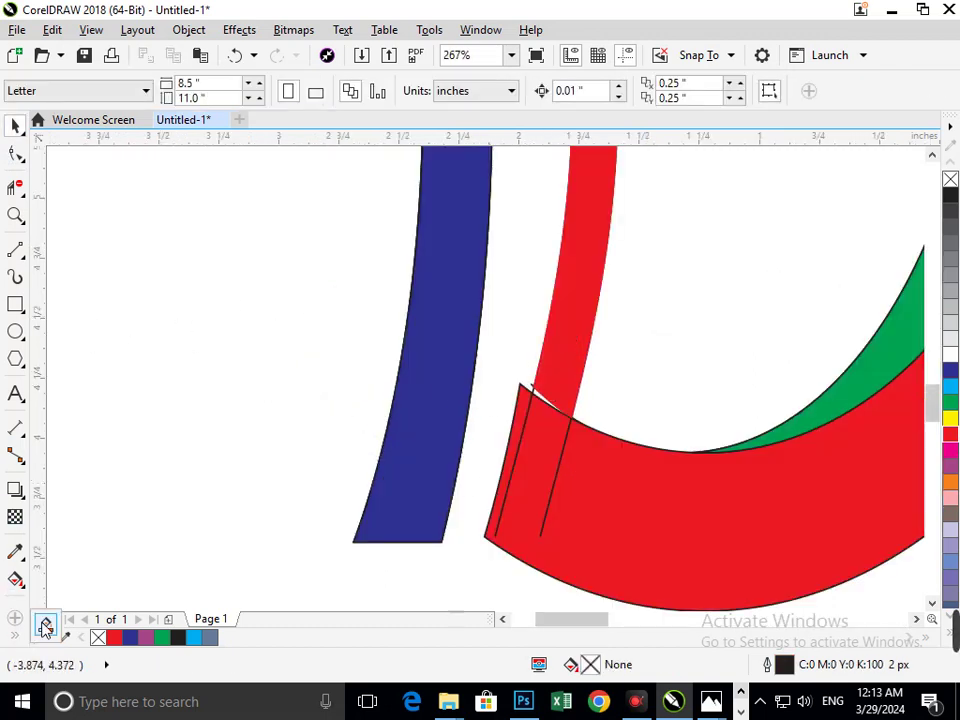
{"action": "left_click", "coordinate": [16, 580]}
{"action": "left_click", "coordinate": [548, 405]}
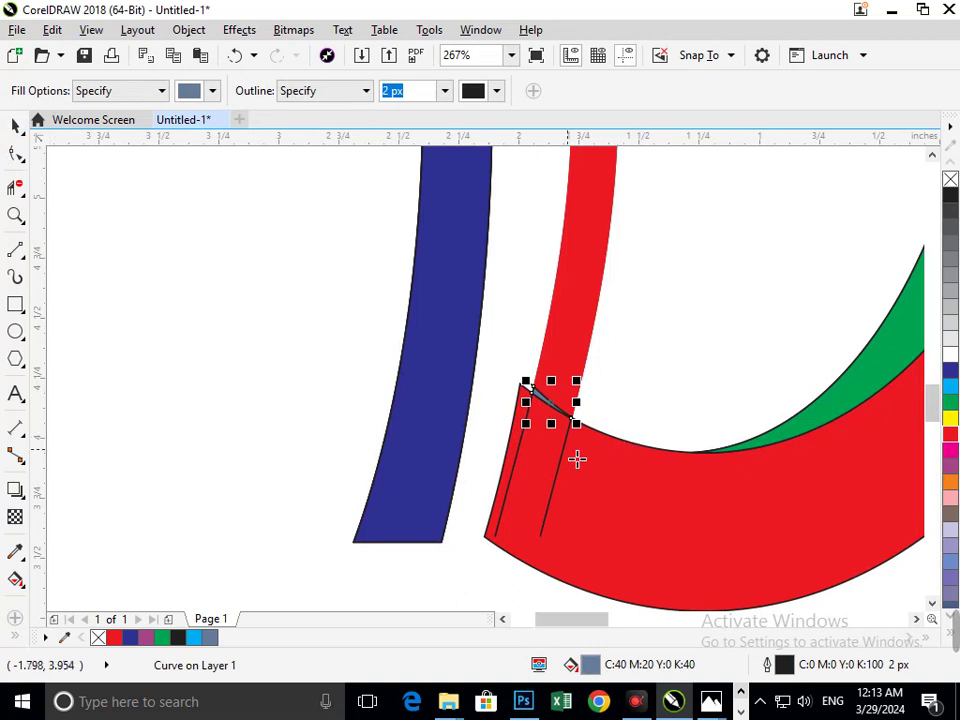
{"action": "left_click", "coordinate": [953, 436]}
{"action": "right_click", "coordinate": [953, 436]}
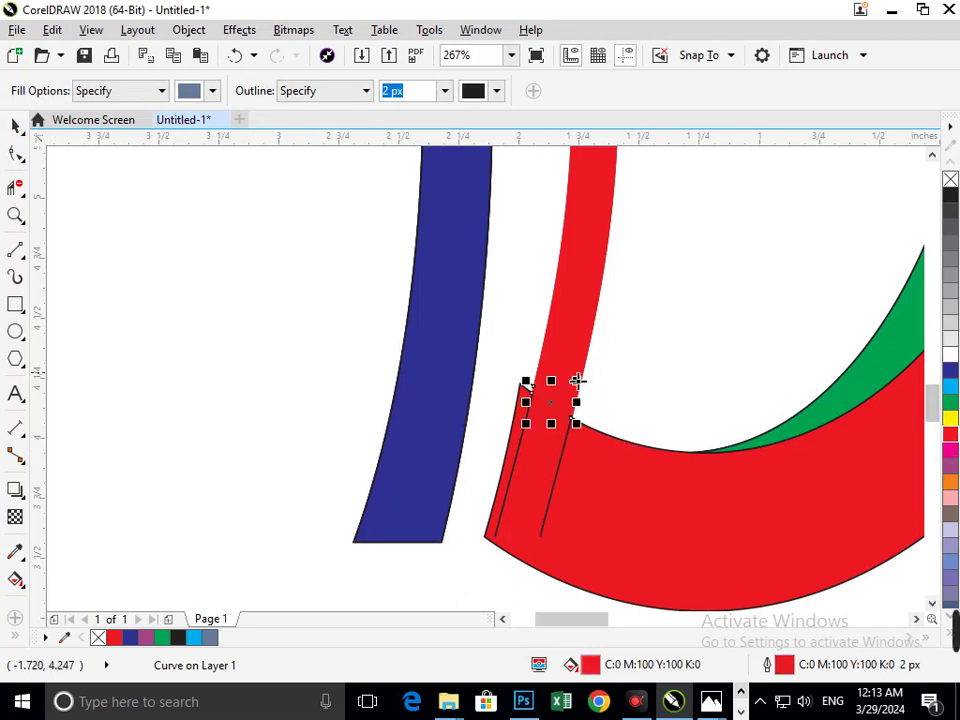
Try to trim the overlapping line segments at both junctions of the strip and ring with Virtual Segment Delete
{"action": "left_click", "coordinate": [16, 189]}
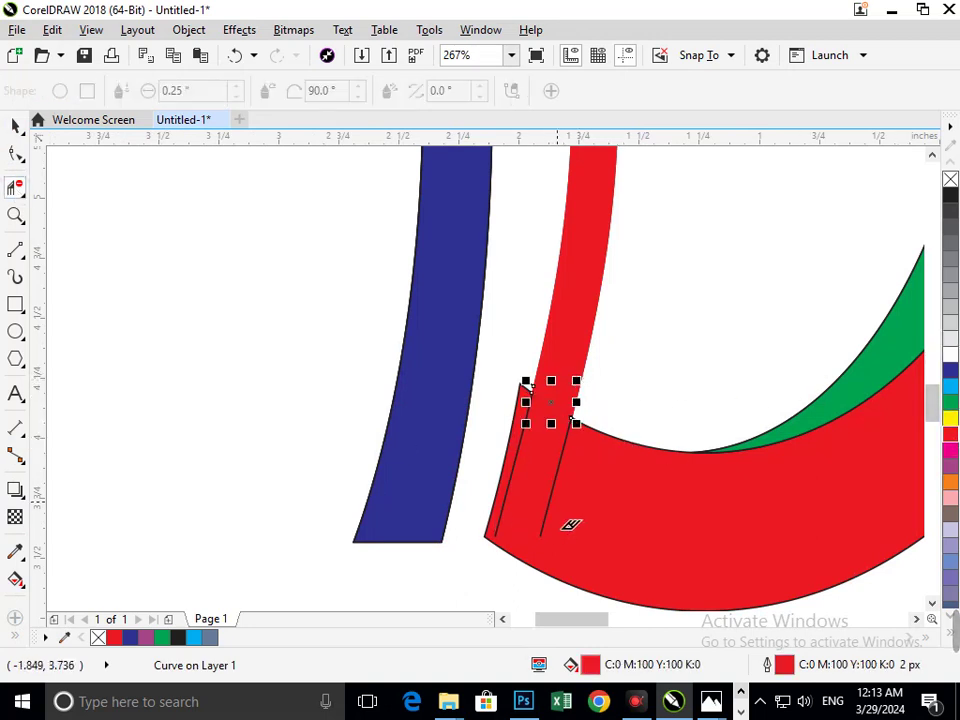
{"action": "left_click", "coordinate": [553, 430]}
{"action": "scroll", "coordinate": [551, 390], "scroll_direction": "down", "scroll_amount": 5}
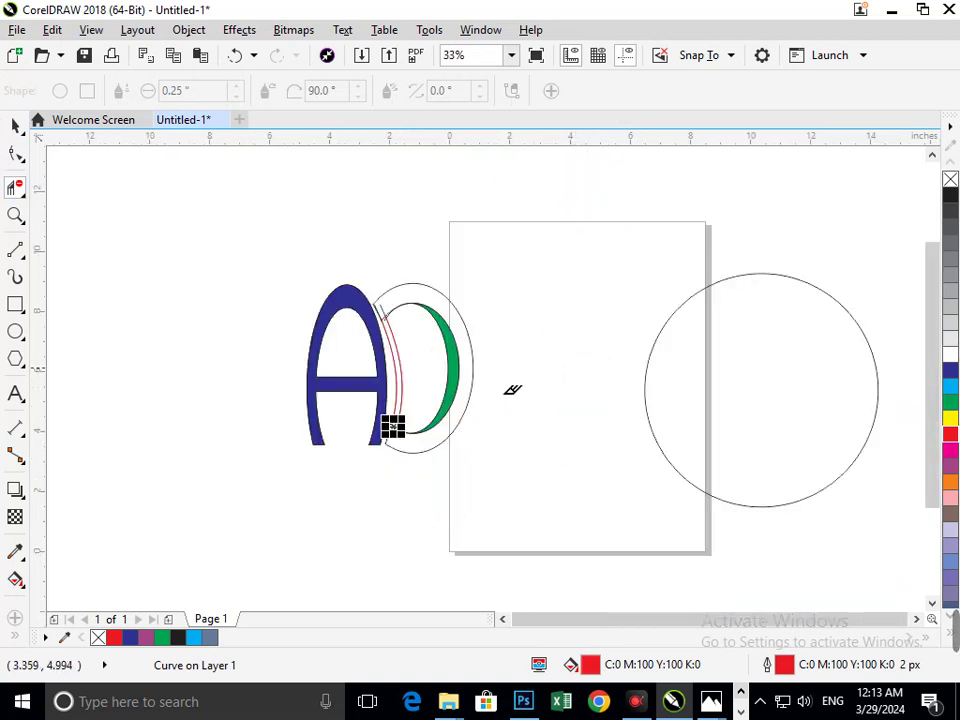
{"action": "scroll", "coordinate": [390, 324], "scroll_direction": "up", "scroll_amount": 5}
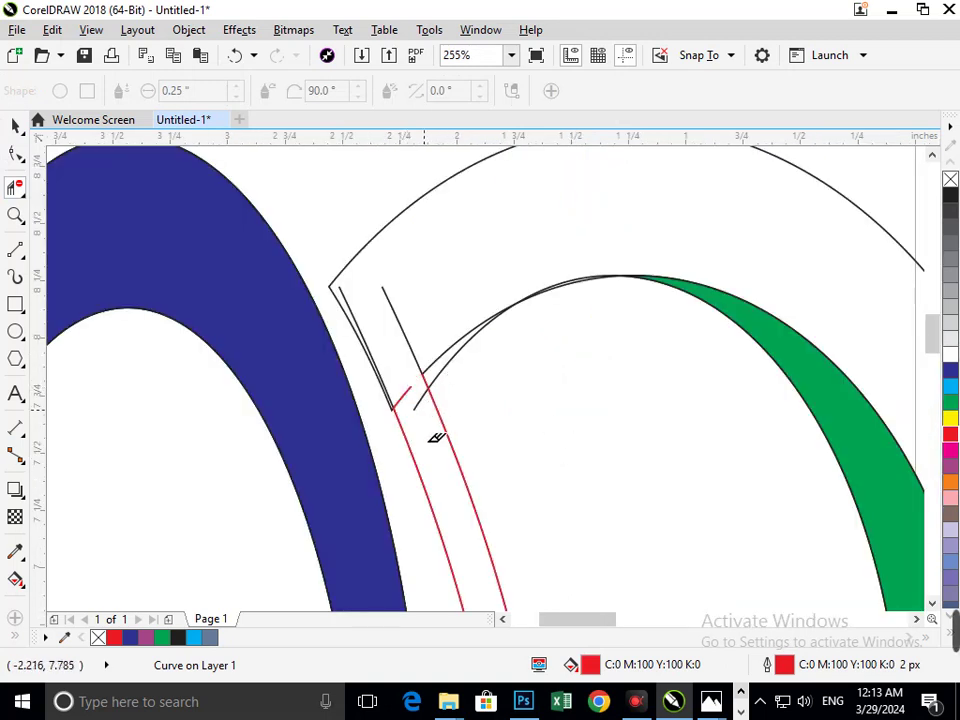
{"action": "left_click", "coordinate": [409, 356]}
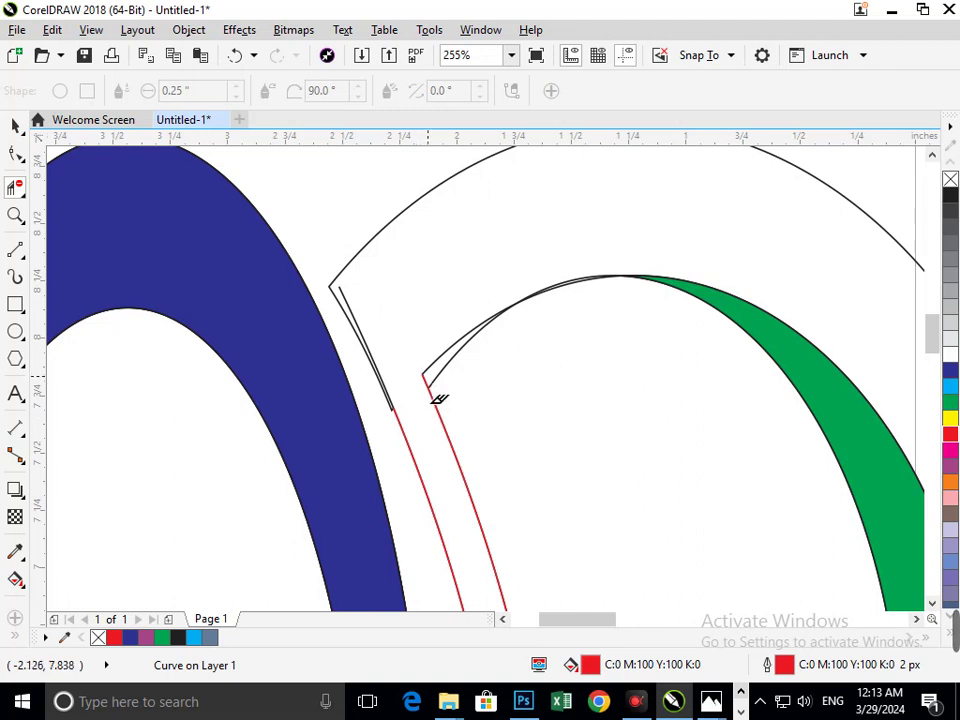
{"action": "left_click", "coordinate": [430, 388]}
{"action": "scroll", "coordinate": [357, 315], "scroll_direction": "up", "scroll_amount": 4}
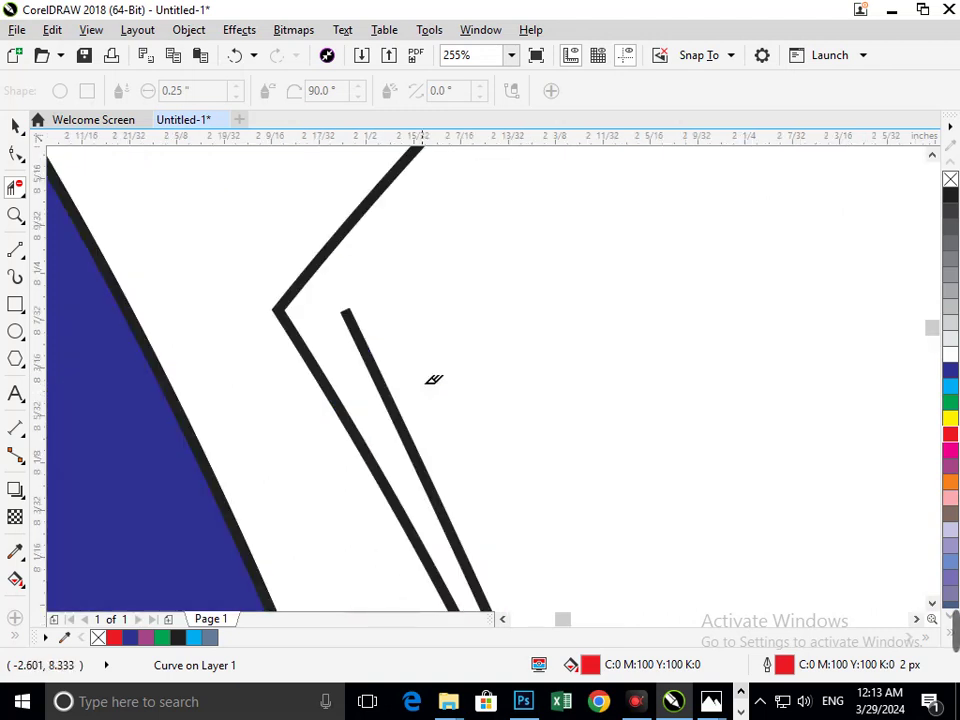
{"action": "left_click", "coordinate": [364, 354]}
{"action": "scroll", "coordinate": [444, 399], "scroll_direction": "down", "scroll_amount": 4}
{"action": "scroll", "coordinate": [465, 413], "scroll_direction": "down", "scroll_amount": 5}
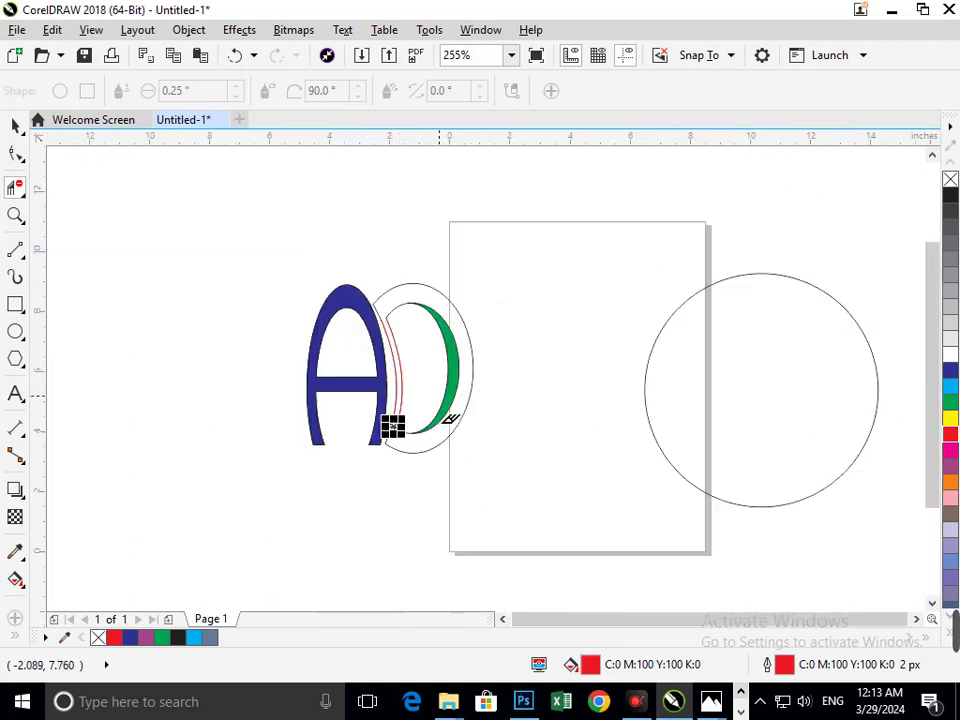
Try to smart-fill the trimmed ring outline and the area inside it
{"action": "left_click", "coordinate": [17, 641]}
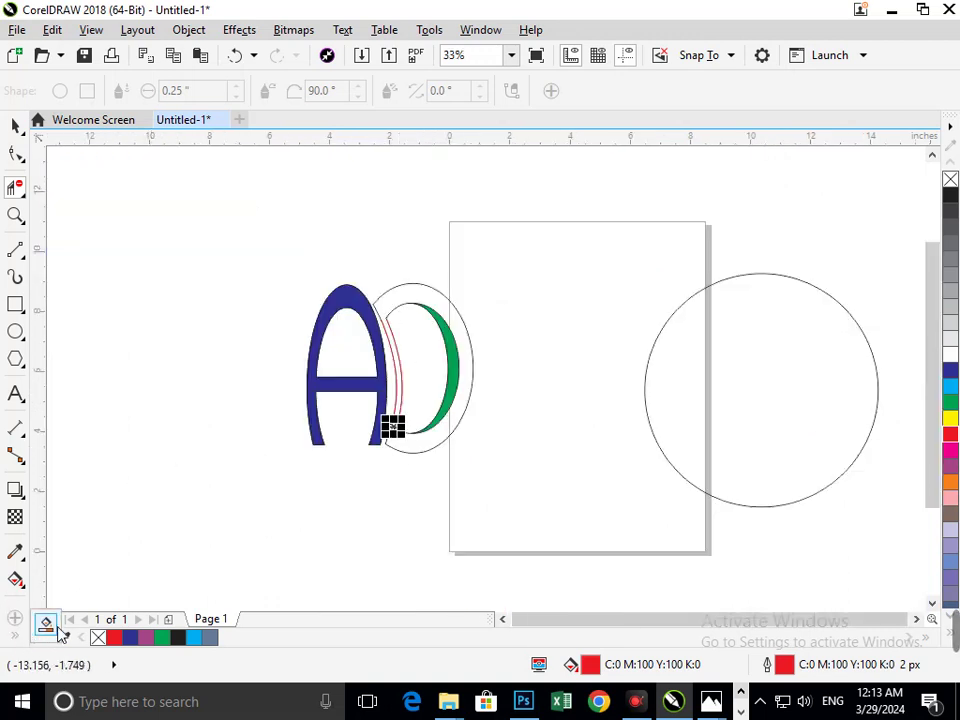
{"action": "left_click", "coordinate": [44, 622]}
{"action": "left_click", "coordinate": [422, 453]}
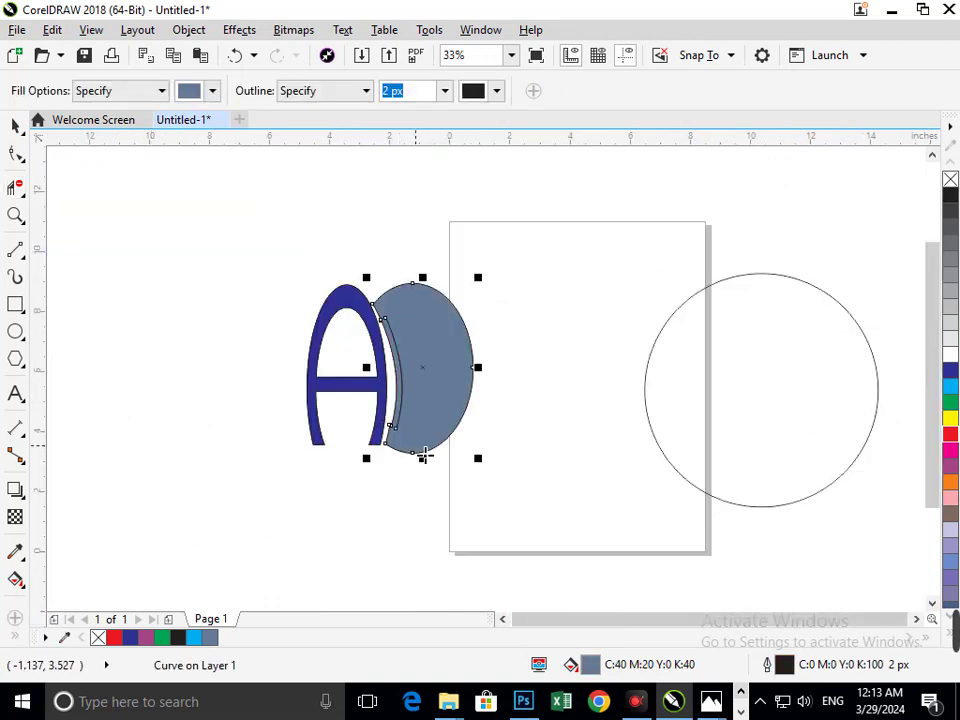
{"action": "left_click", "coordinate": [403, 381]}
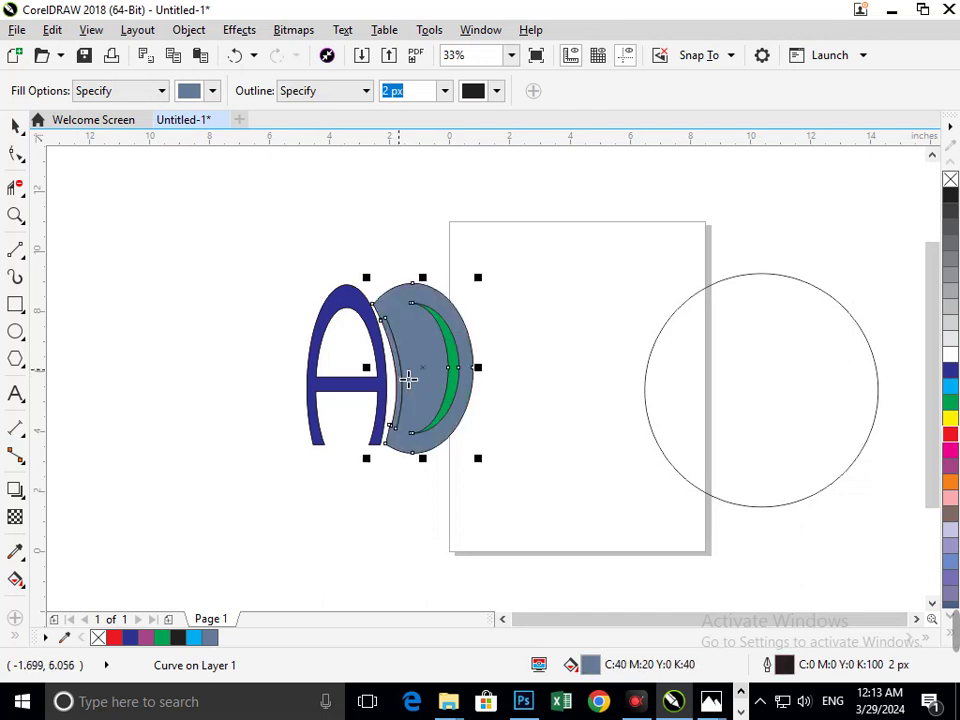
Undo the smart fills and the segment deletions, then deselect everything
{"action": "key", "text": "ctrl+z"}
{"action": "key", "text": "ctrl+shift+z"}
{"action": "key", "text": "ctrl+z"}
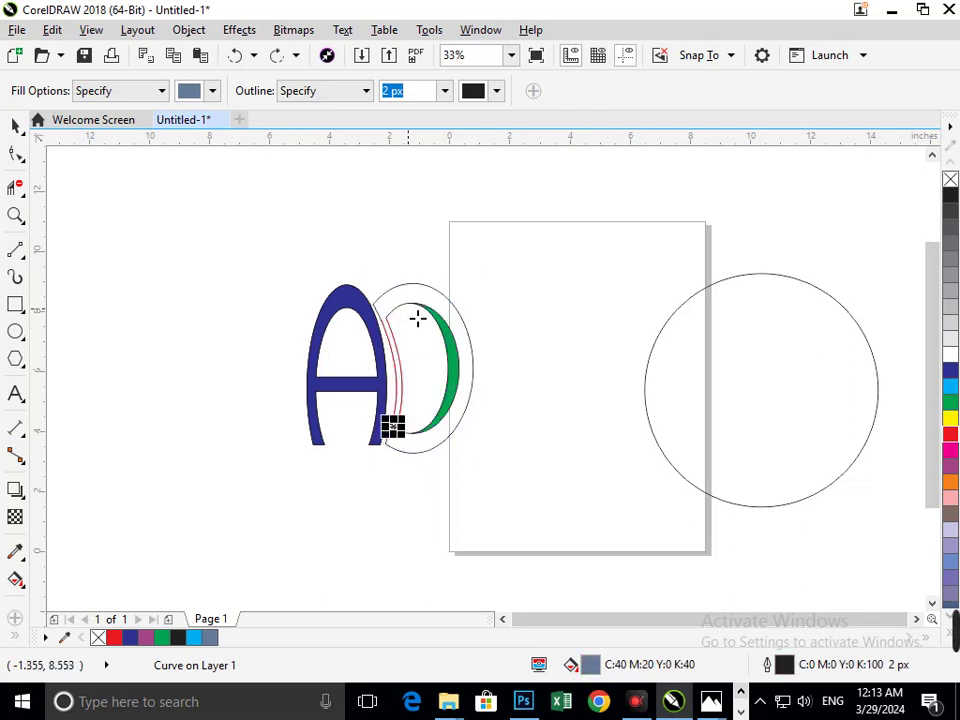
{"action": "key", "text": "ctrl+shift+z"}
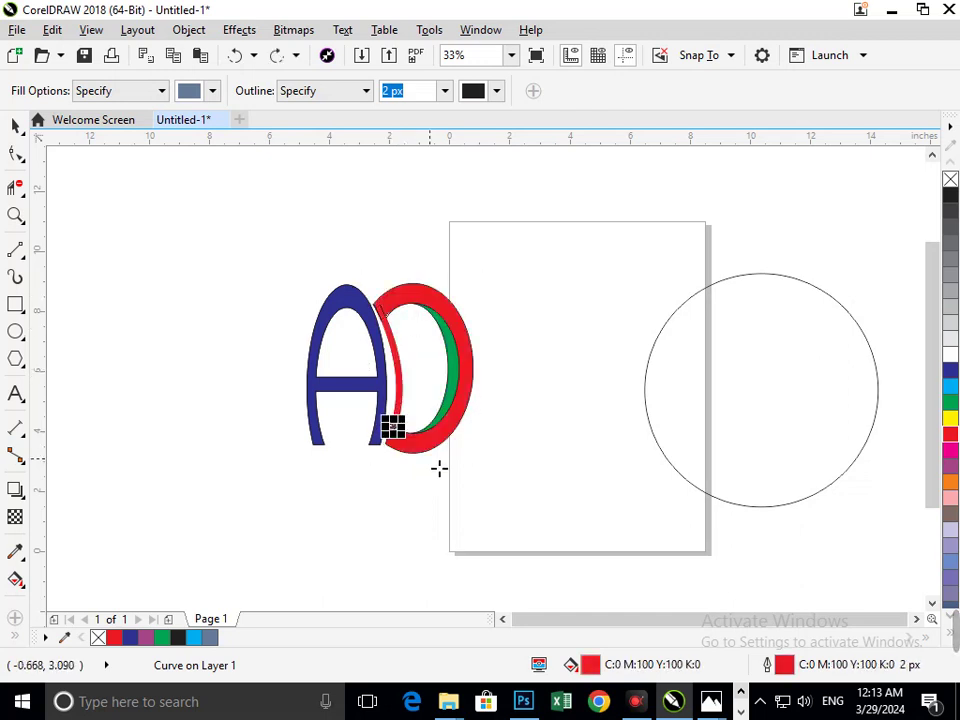
{"action": "left_click", "coordinate": [15, 124]}
{"action": "left_click", "coordinate": [208, 330]}
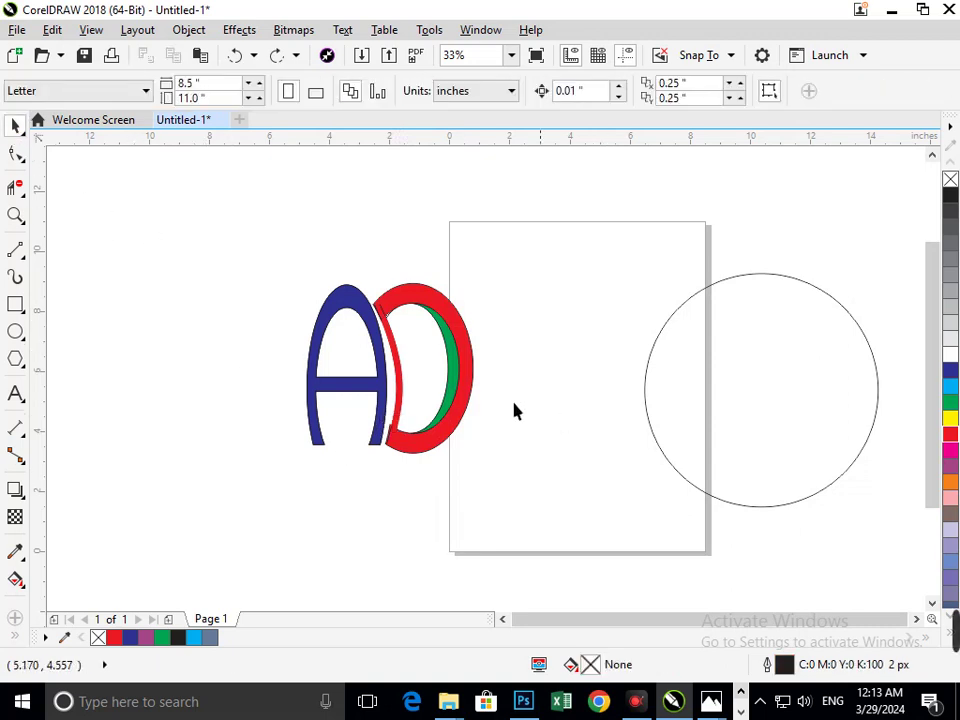
Pull the leftover inner outline out of the red ring and delete it
{"action": "scroll", "coordinate": [403, 310], "scroll_direction": "up", "scroll_amount": 5}
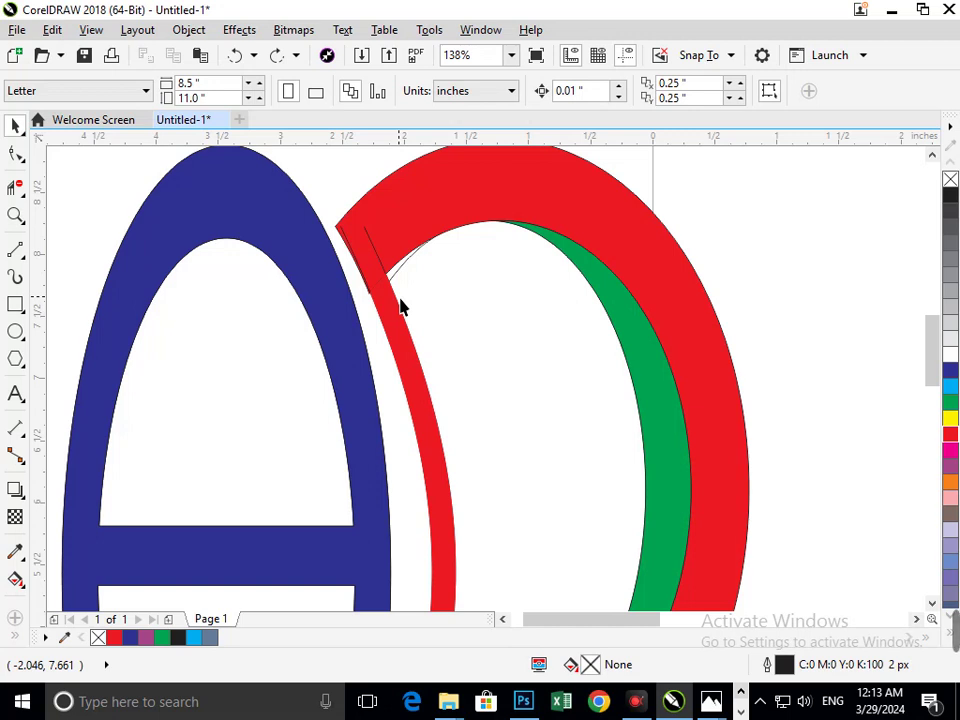
{"action": "left_click_drag", "start_coordinate": [401, 271], "coordinate": [639, 260]}
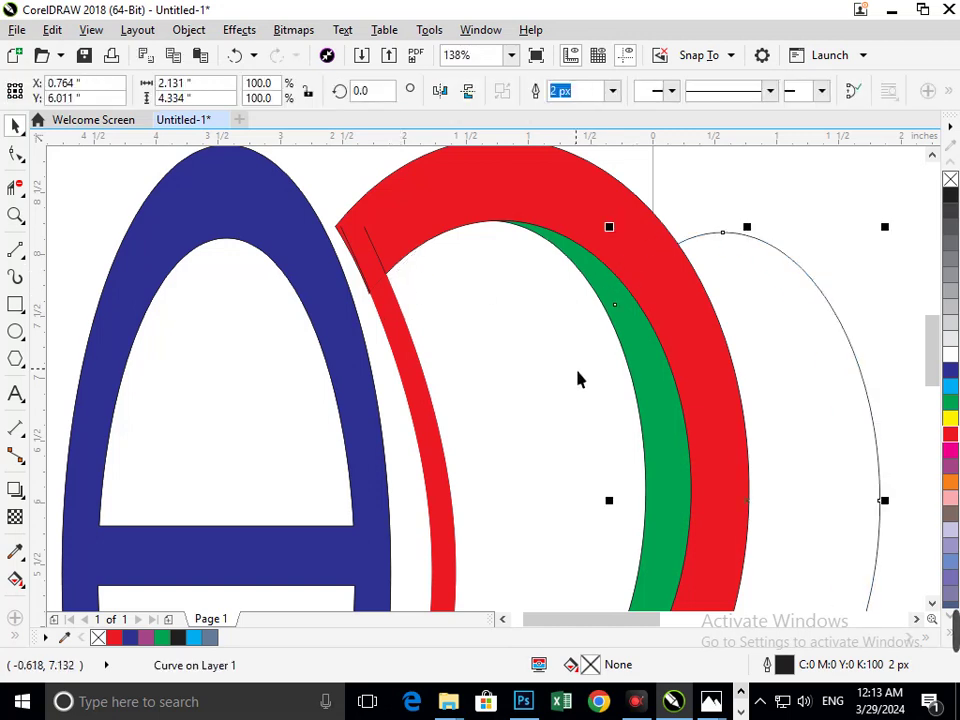
{"action": "key", "text": "Delete"}
Nudge the red strip slightly left to line up with the ring's upper inner corner
{"action": "scroll", "coordinate": [462, 312], "scroll_direction": "up", "scroll_amount": 5}
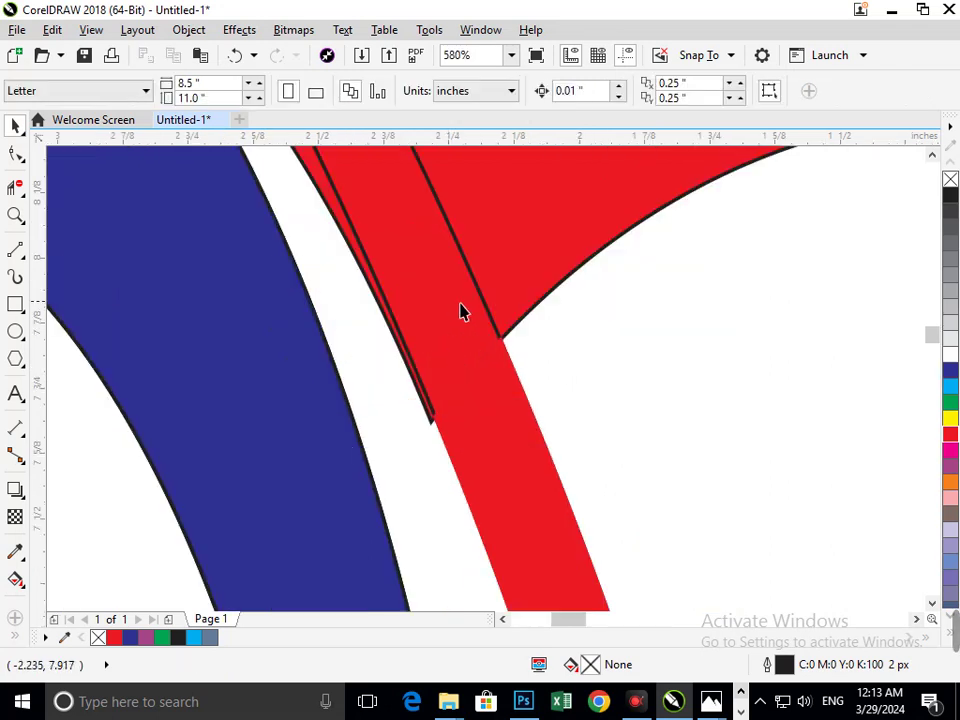
{"action": "left_click", "coordinate": [457, 466]}
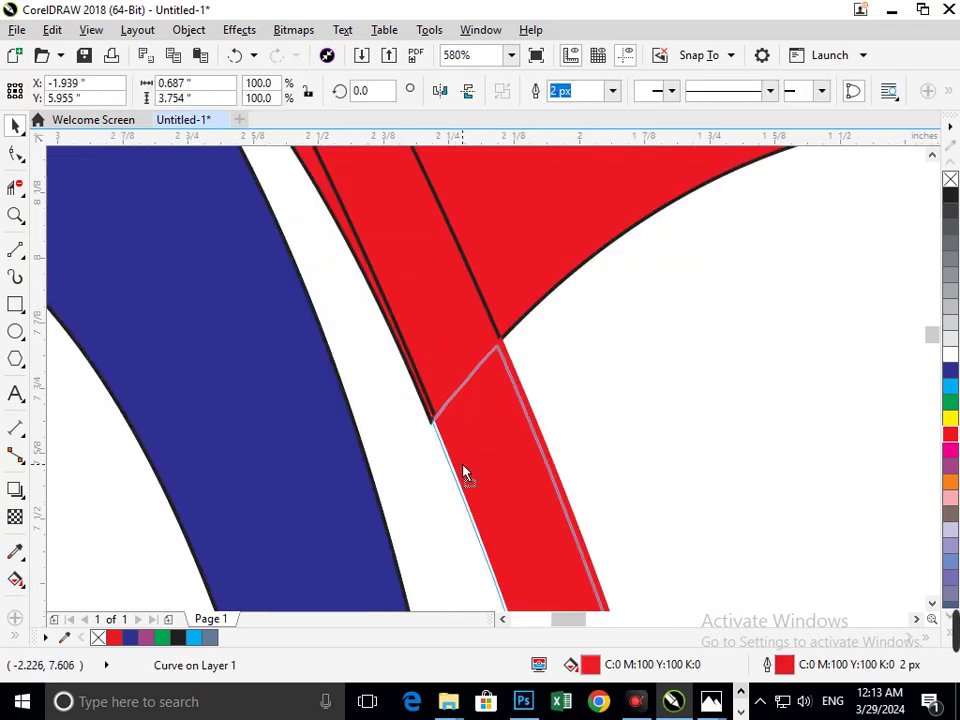
{"action": "scroll", "coordinate": [518, 492], "scroll_direction": "down", "scroll_amount": 5}
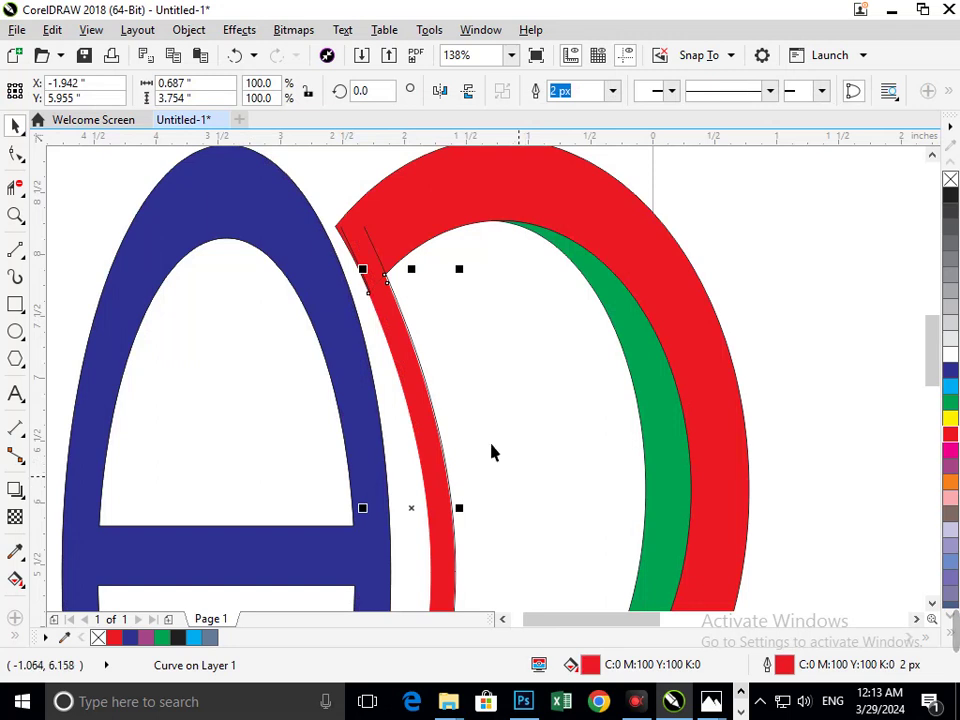
{"action": "scroll", "coordinate": [491, 452], "scroll_direction": "down", "scroll_amount": 5}
{"action": "key", "text": "Escape"}
Delete the two leftover bowed construction curves along the red strip
{"action": "scroll", "coordinate": [405, 354], "scroll_direction": "up", "scroll_amount": 10}
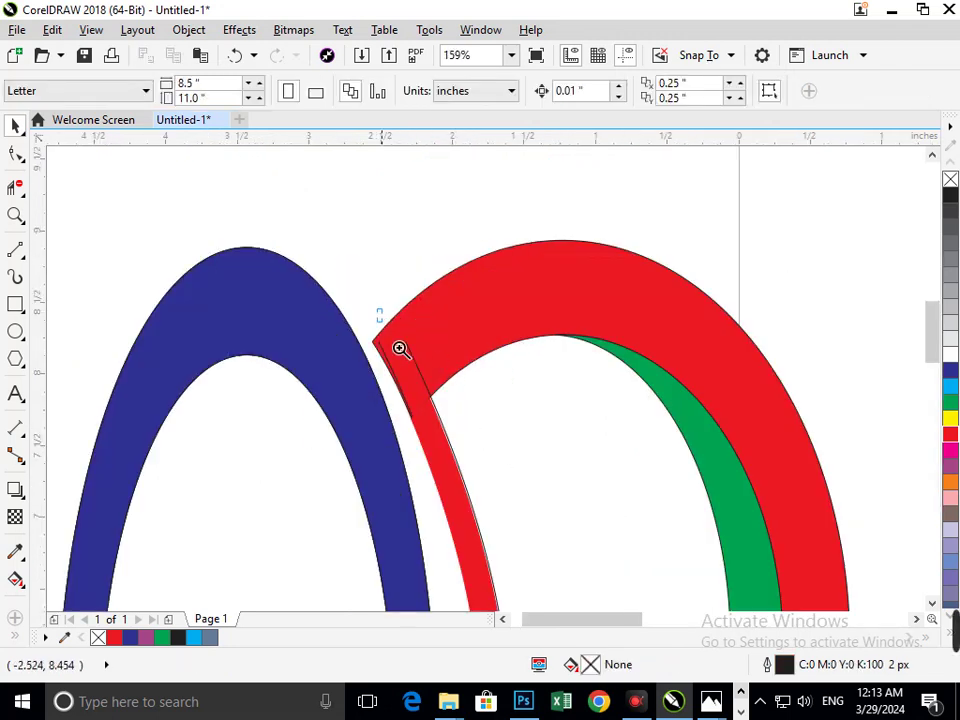
{"action": "left_click", "coordinate": [516, 432]}
{"action": "key", "text": "Delete"}
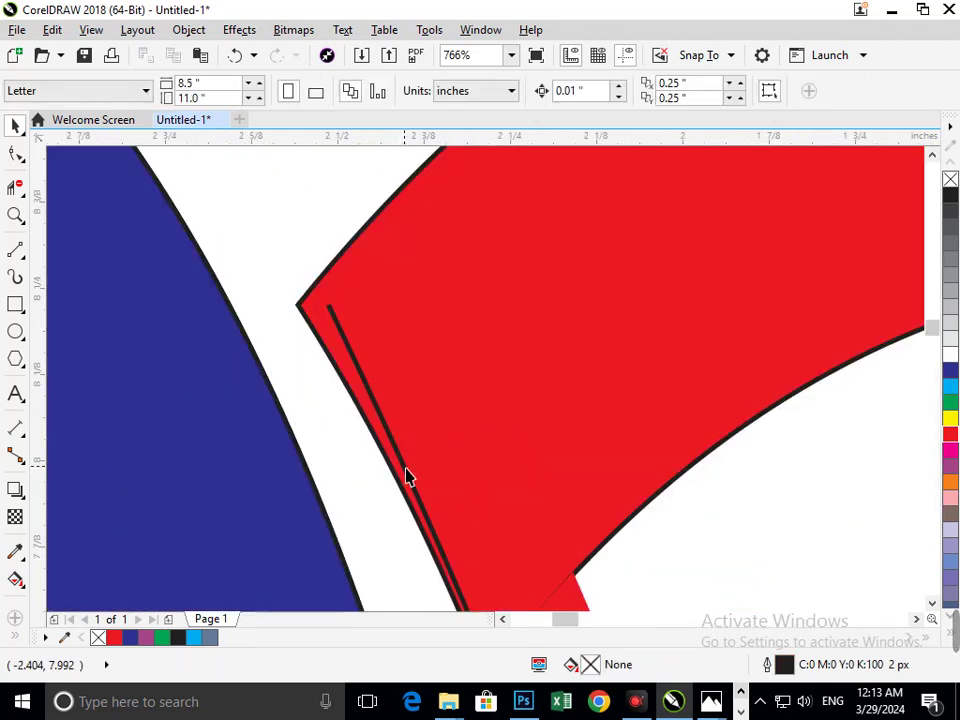
{"action": "left_click", "coordinate": [405, 476]}
{"action": "key", "text": "Delete"}
{"action": "scroll", "coordinate": [518, 492], "scroll_direction": "down", "scroll_amount": 6}
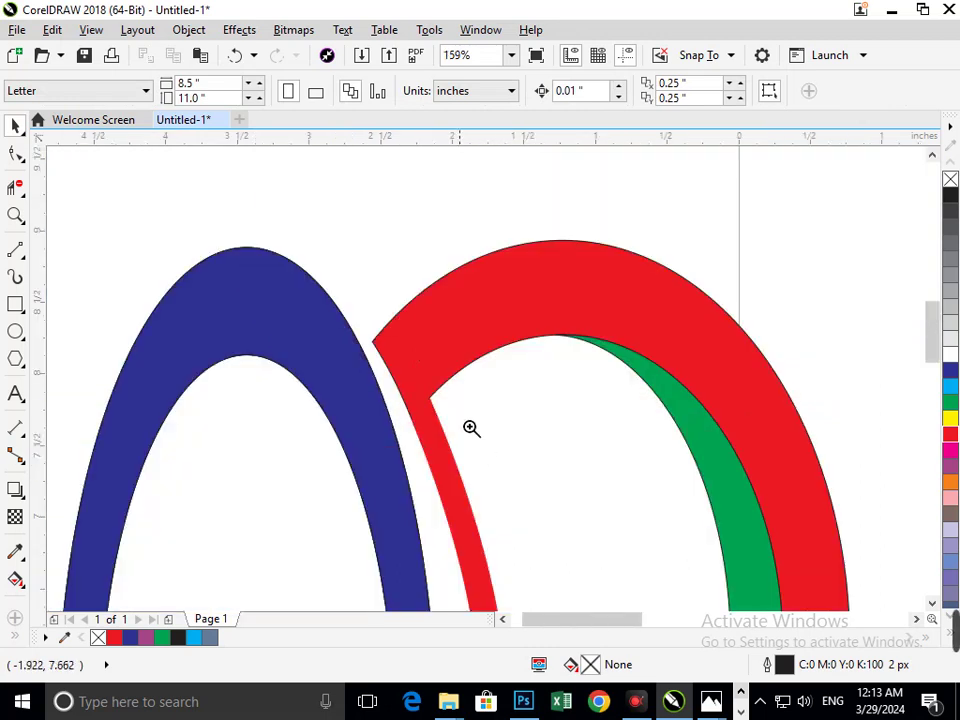
Move the red strip left so its lower end meets the ring's lower inner corner
{"action": "scroll", "coordinate": [363, 412], "scroll_direction": "up", "scroll_amount": 5}
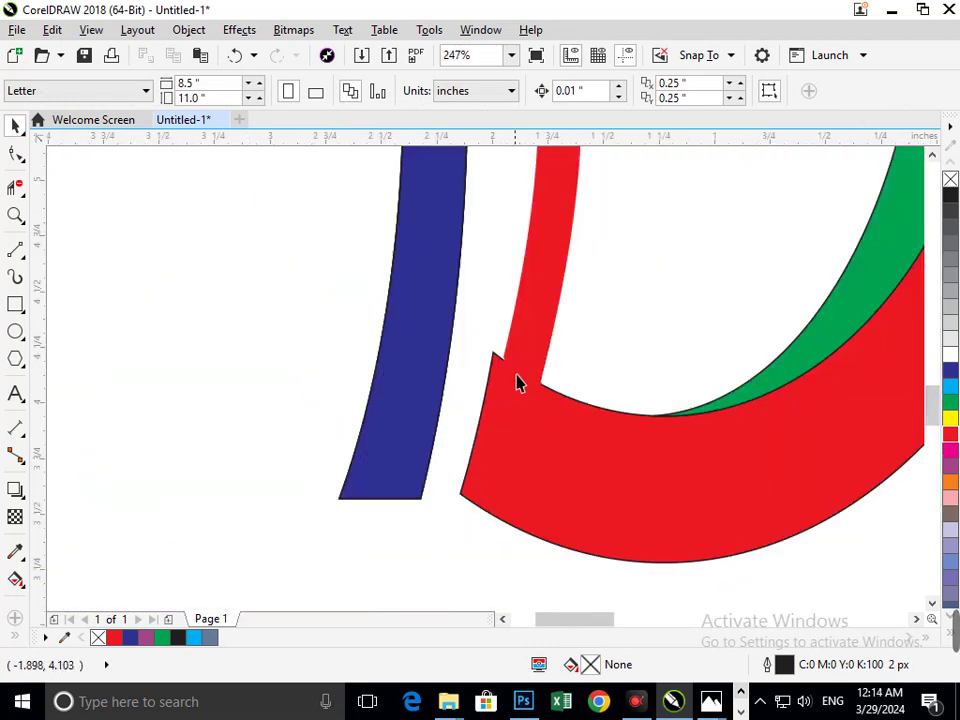
{"action": "mouse_move", "coordinate": [518, 383]}
{"action": "left_mouse_down"}
{"action": "mouse_move", "coordinate": [518, 369]}
{"action": "mouse_move", "coordinate": [506, 368]}
{"action": "left_mouse_up"}
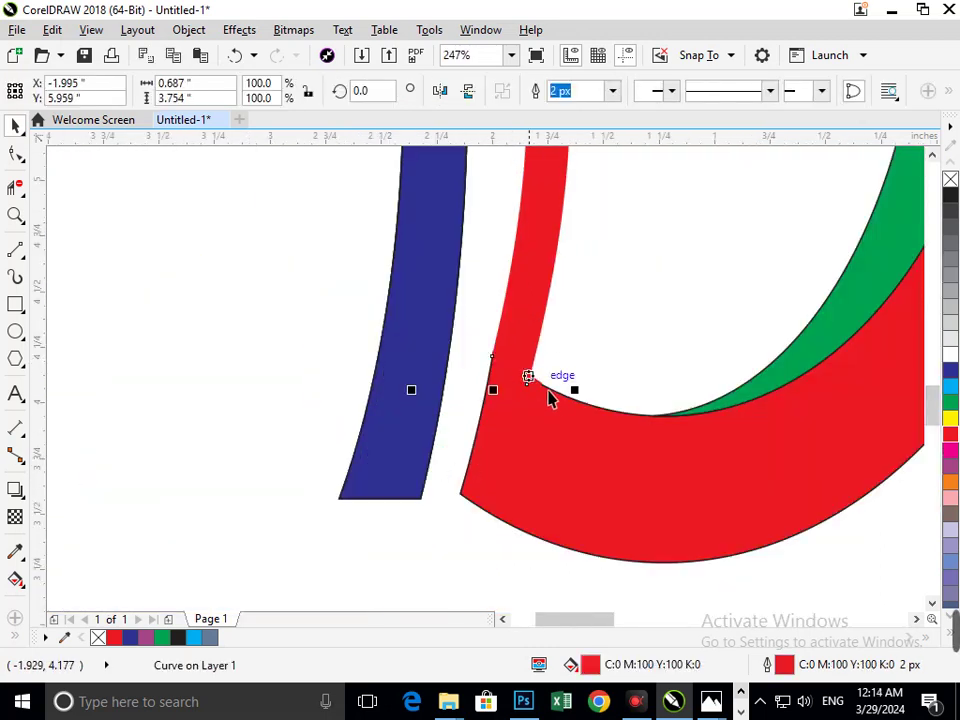
Shift the red strip slightly right and up so its upper end meets the ring's upper inner corner
{"action": "scroll", "coordinate": [548, 398], "scroll_direction": "down", "scroll_amount": 5}
{"action": "left_click", "coordinate": [514, 489]}
{"action": "scroll", "coordinate": [400, 350], "scroll_direction": "up", "scroll_amount": 8}
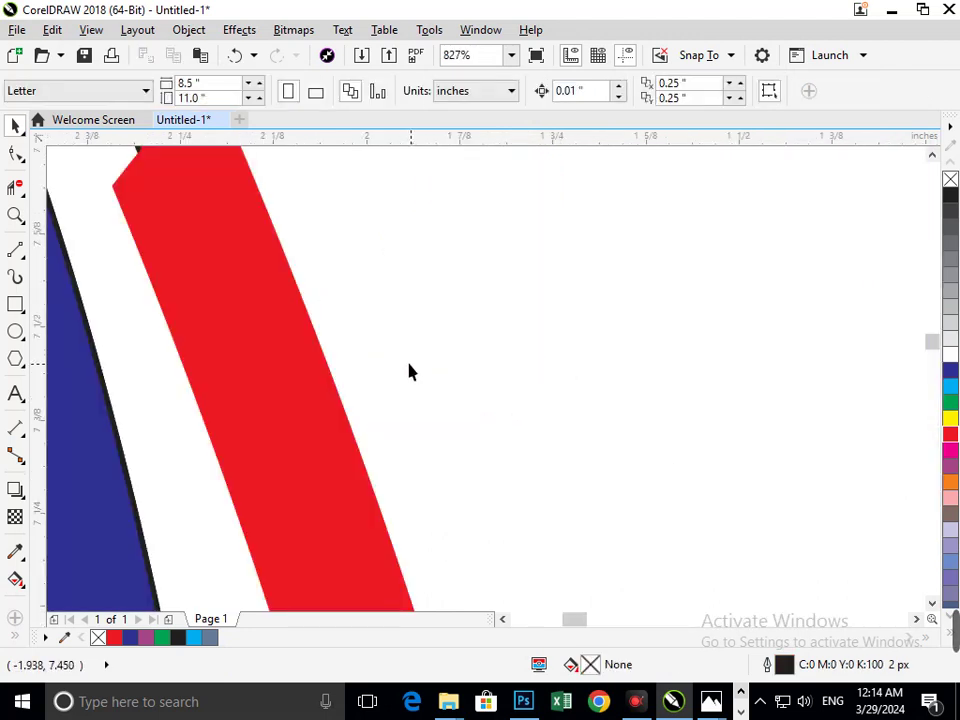
{"action": "scroll", "coordinate": [408, 372], "scroll_direction": "down", "scroll_amount": 8}
{"action": "scroll", "coordinate": [395, 360], "scroll_direction": "up", "scroll_amount": 6}
{"action": "left_click", "coordinate": [349, 386]}
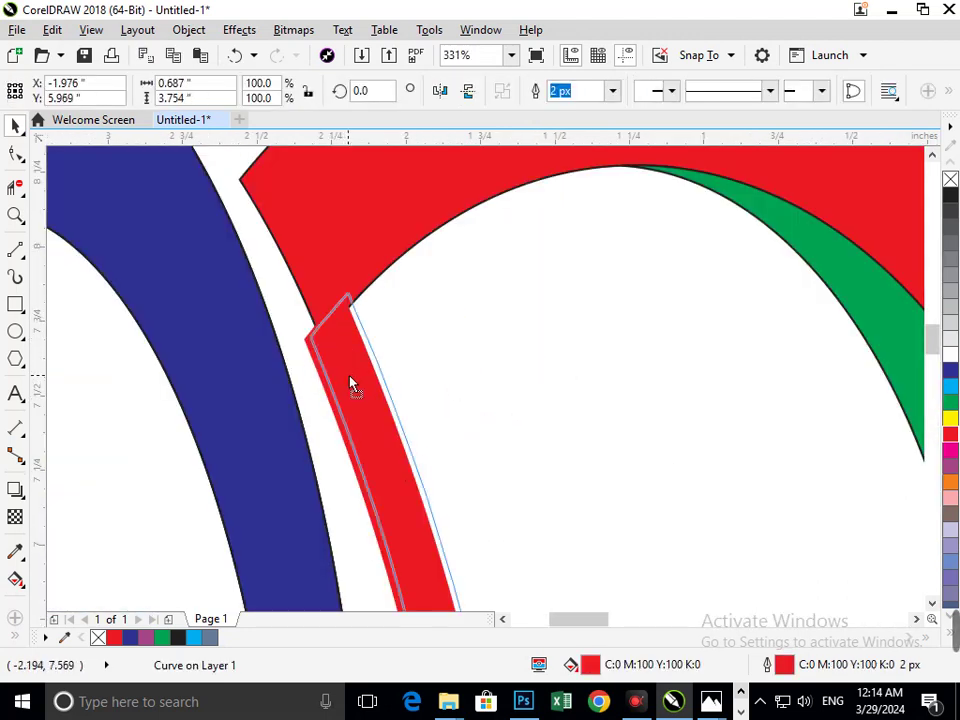
{"action": "left_click_drag", "start_coordinate": [349, 386], "coordinate": [362, 375]}
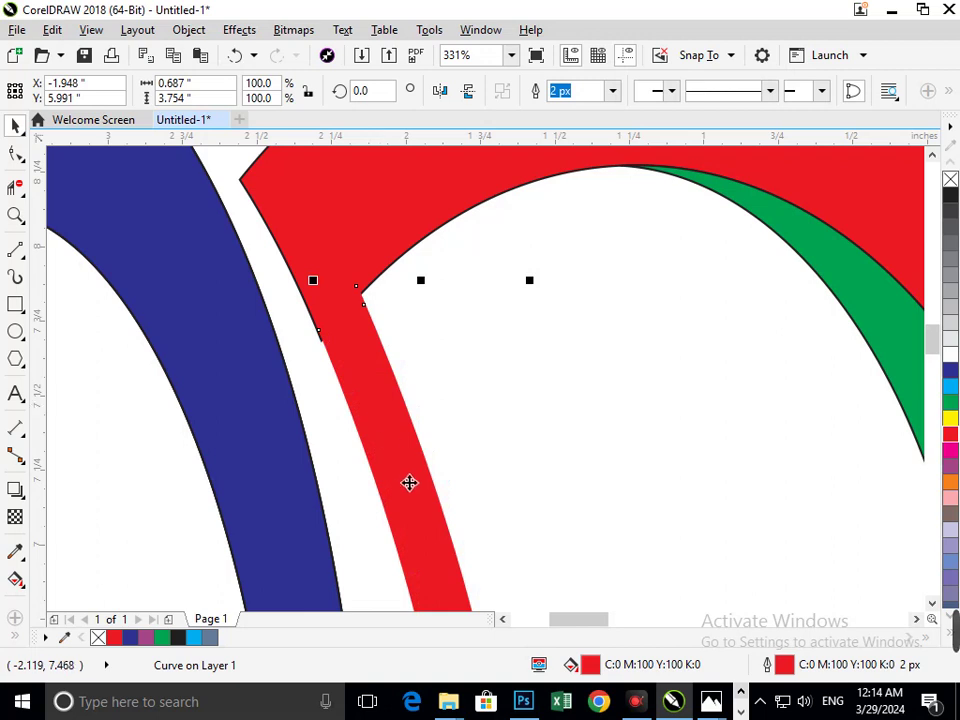
Move the two corner nodes at the red strip's lower end onto the ring's lower cut corner and inner edge
{"action": "scroll", "coordinate": [431, 498], "scroll_direction": "down", "scroll_amount": 6}
{"action": "scroll", "coordinate": [449, 480], "scroll_direction": "up", "scroll_amount": 4}
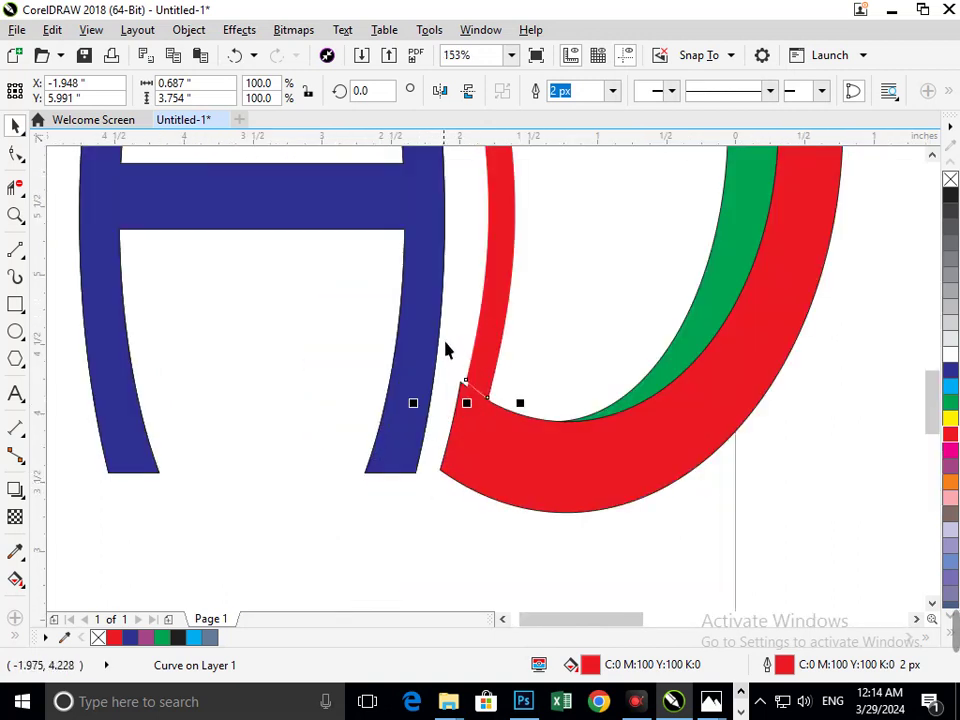
{"action": "scroll", "coordinate": [488, 384], "scroll_direction": "up", "scroll_amount": 4}
{"action": "key", "text": "F10"}
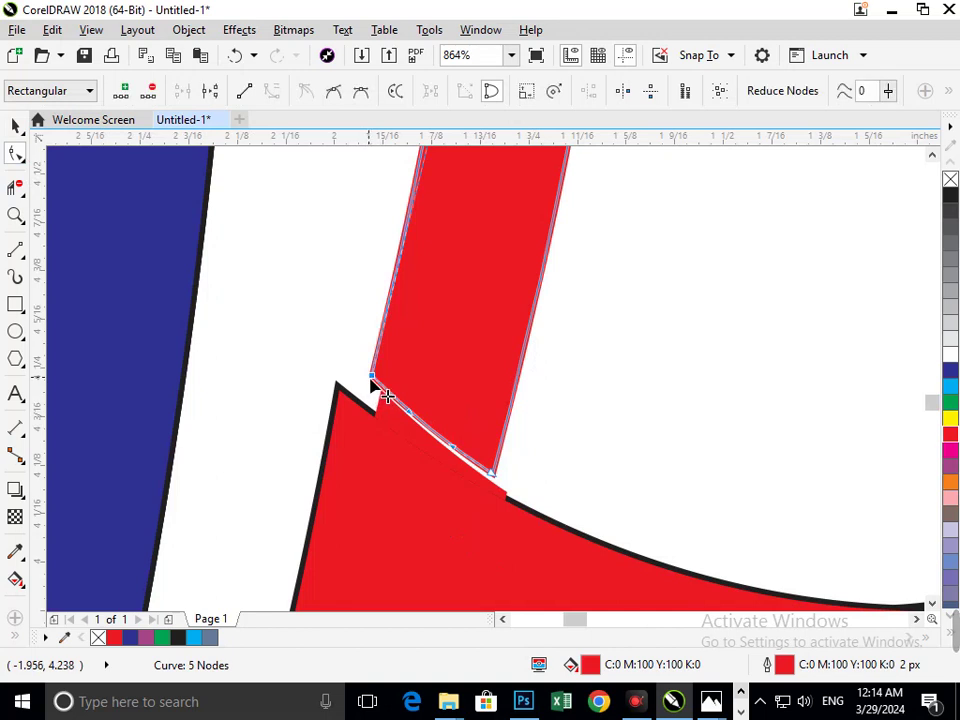
{"action": "left_click_drag", "start_coordinate": [371, 380], "coordinate": [337, 385]}
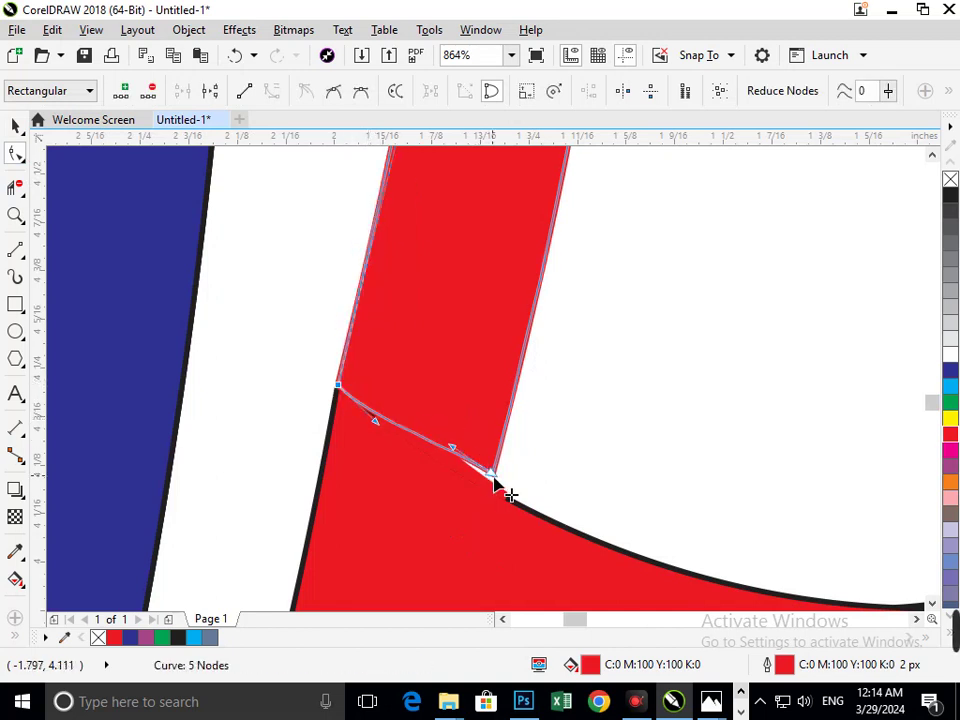
{"action": "mouse_move", "coordinate": [493, 479]}
{"action": "left_mouse_down"}
{"action": "mouse_move", "coordinate": [499, 495]}
{"action": "mouse_move", "coordinate": [493, 490]}
{"action": "left_mouse_up"}
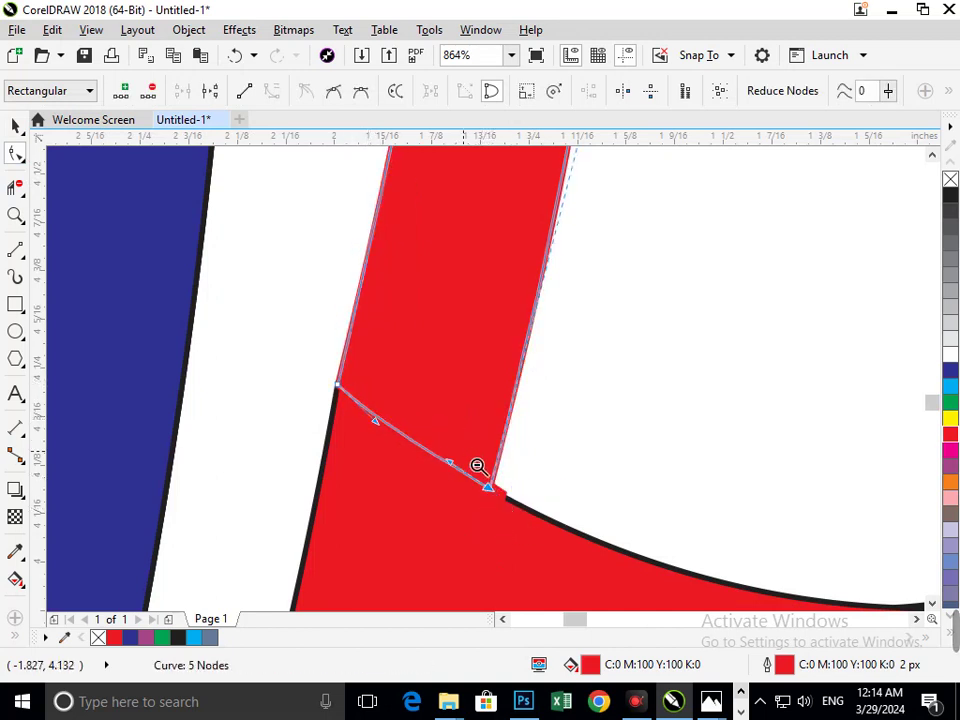
{"action": "scroll", "coordinate": [477, 466], "scroll_direction": "down", "scroll_amount": 8}
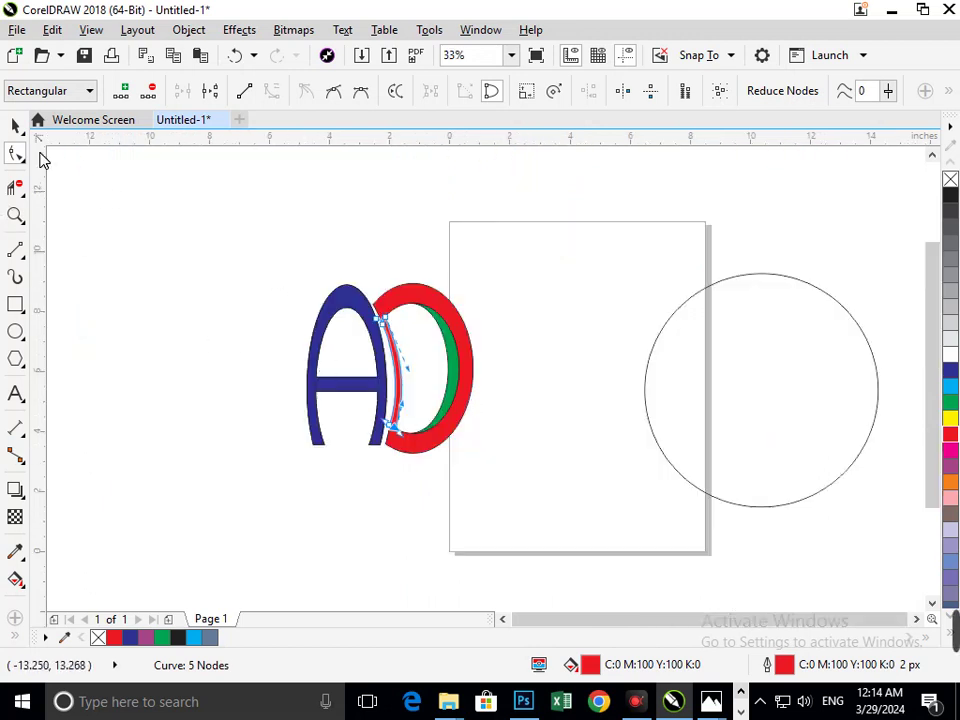
{"action": "left_click", "coordinate": [15, 128]}
{"action": "left_click", "coordinate": [193, 364]}
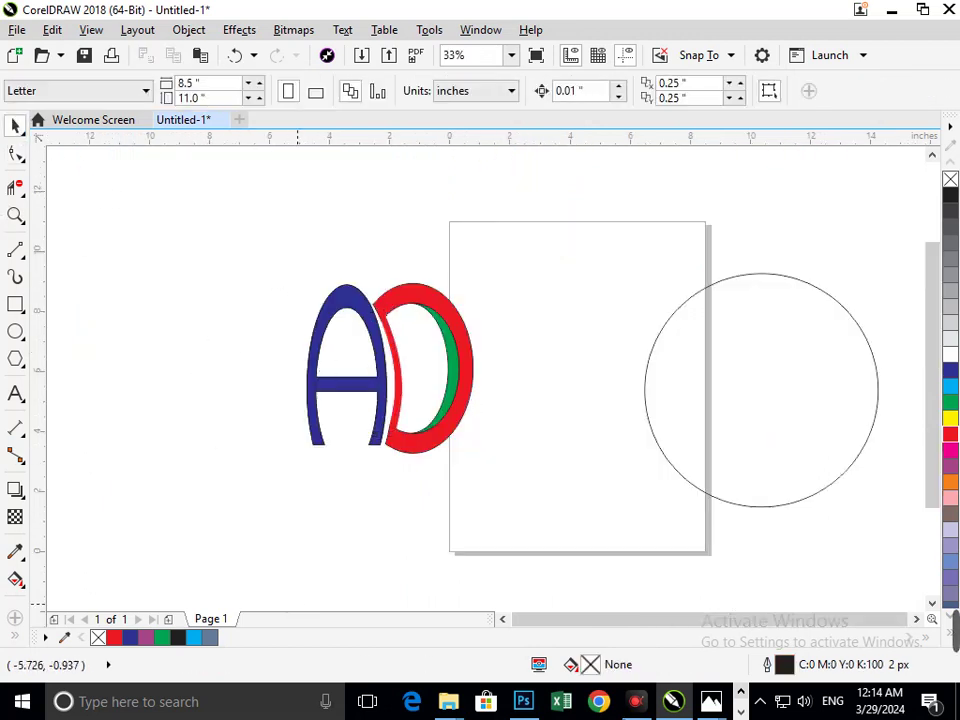
{"action": "left_click", "coordinate": [640, 703]}
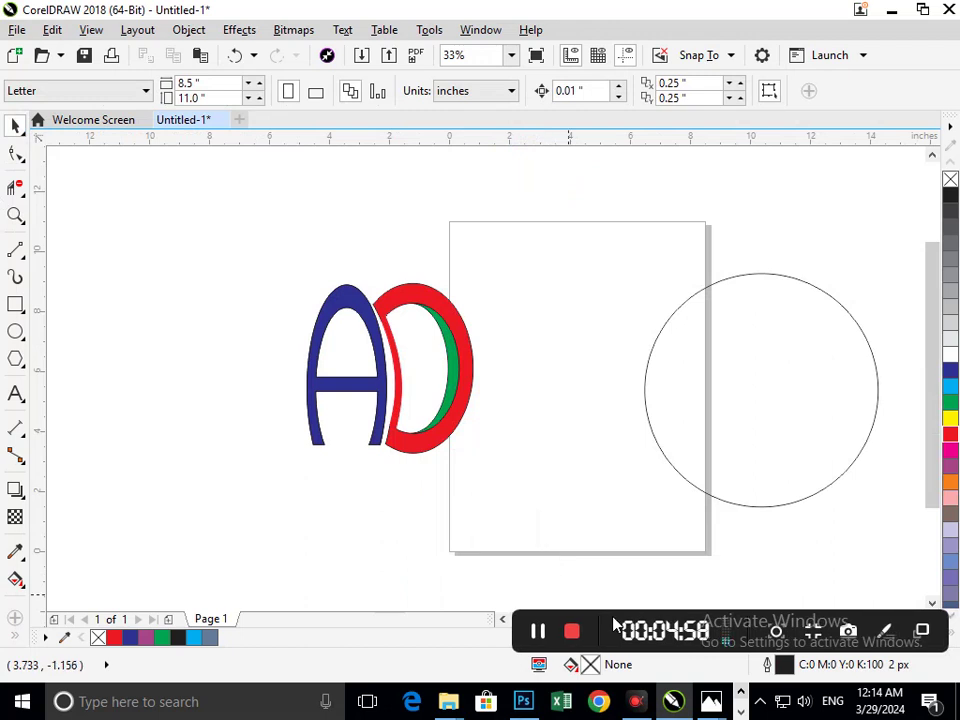
{"action": "left_click_drag", "start_coordinate": [612, 618], "coordinate": [610, 650]}
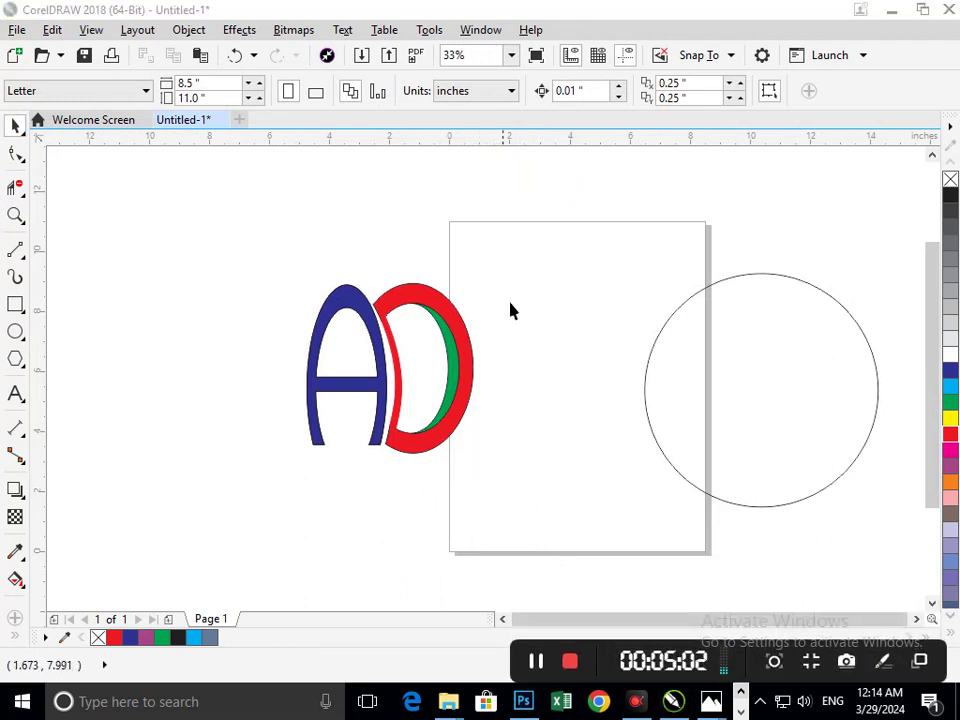
Add the letter K in Arial beside the A, enlarge it to about 448 pt and move it down
{"action": "left_click", "coordinate": [17, 395]}
{"action": "left_click", "coordinate": [55, 393]}
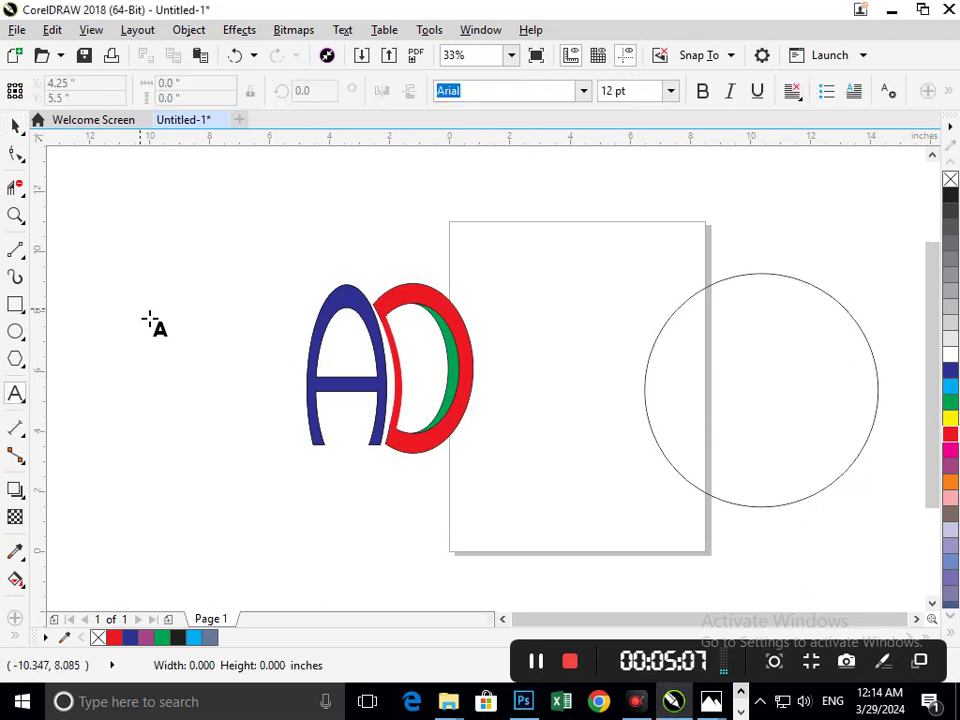
{"action": "left_click", "coordinate": [149, 318]}
{"action": "type", "text": "K"}
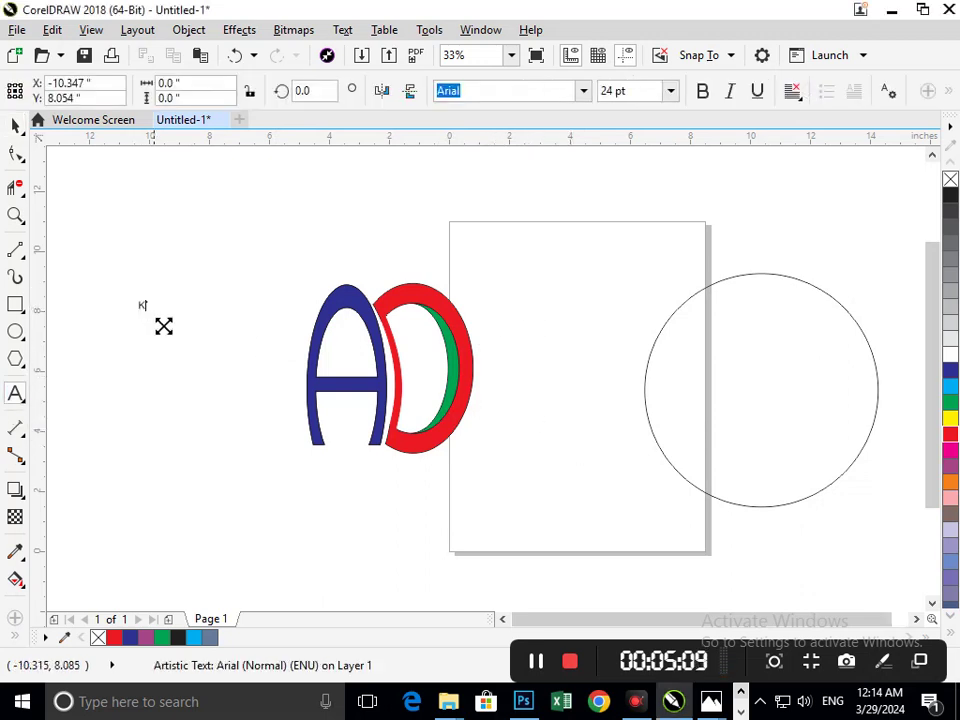
{"action": "left_click_drag", "start_coordinate": [165, 326], "coordinate": [216, 412]}
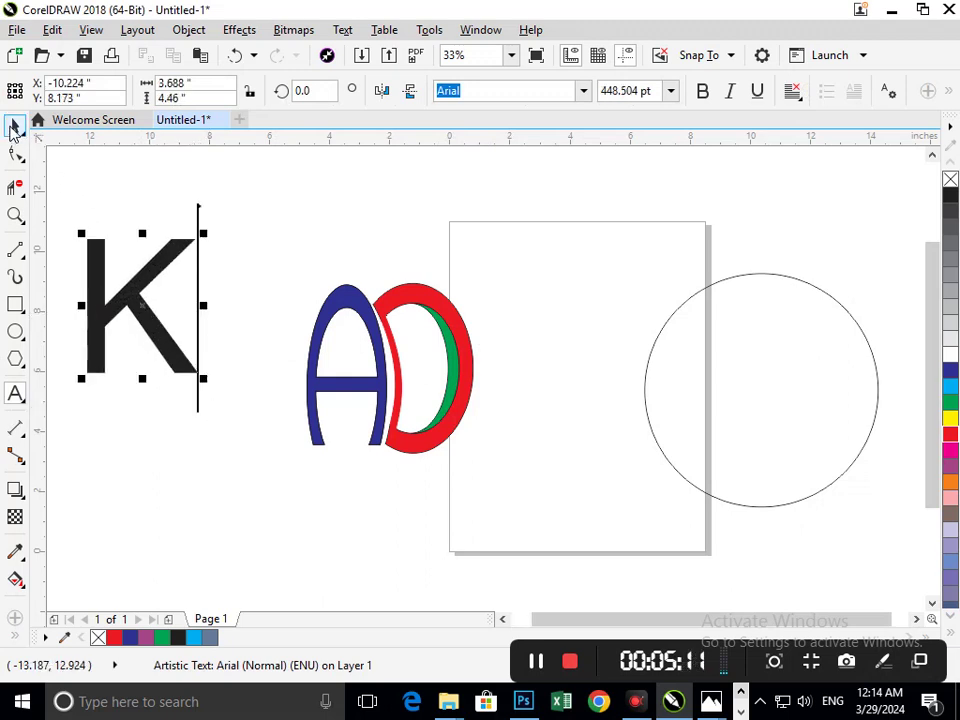
{"action": "left_click", "coordinate": [14, 127]}
{"action": "left_click_drag", "start_coordinate": [160, 360], "coordinate": [65, 315]}
Draw a straight diagonal line from above the K's stem down to its lower leg and adjust its lower end
{"action": "left_click", "coordinate": [15, 248]}
{"action": "scroll", "coordinate": [195, 488], "scroll_direction": "up", "scroll_amount": 5}
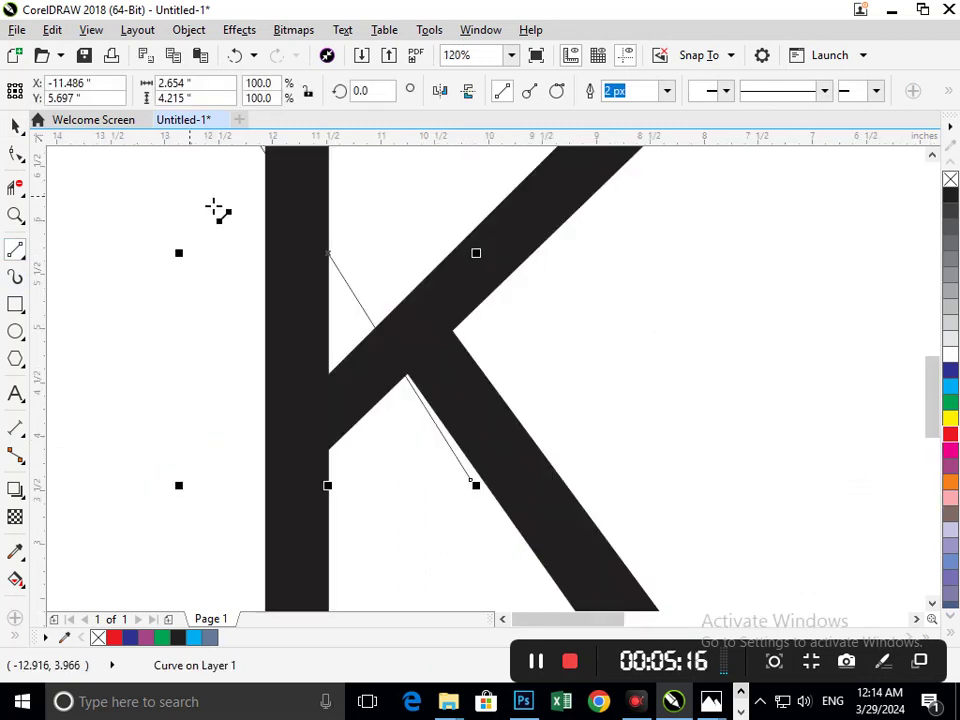
{"action": "left_click", "coordinate": [15, 153]}
{"action": "left_click_drag", "start_coordinate": [476, 490], "coordinate": [493, 497]}
{"action": "scroll", "coordinate": [400, 400], "scroll_direction": "down", "scroll_amount": 5}
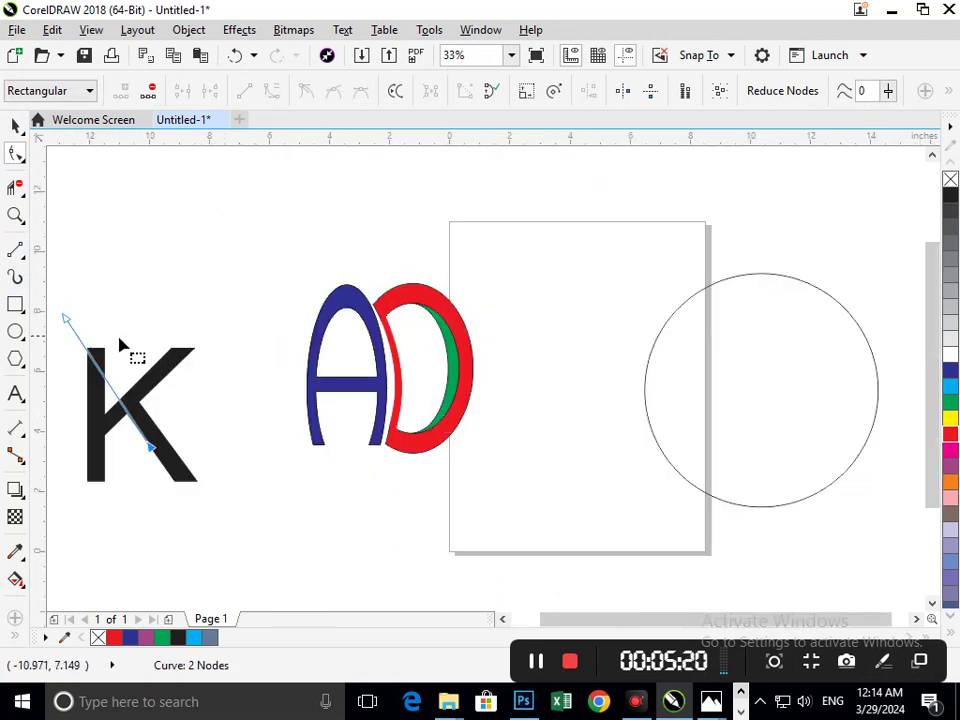
Move the diagonal line's upper end slightly outward so the line follows the edge of the K's lower leg
{"action": "key", "text": "F2"}
{"action": "left_click_drag", "start_coordinate": [54, 304], "coordinate": [282, 524]}
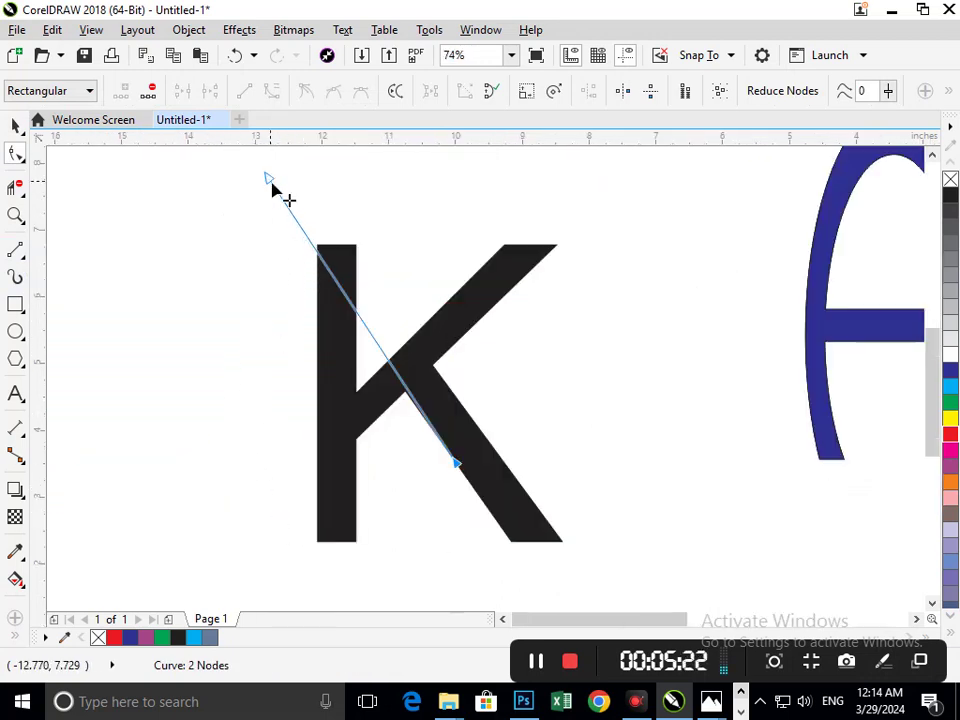
{"action": "left_click_drag", "start_coordinate": [267, 180], "coordinate": [258, 176]}
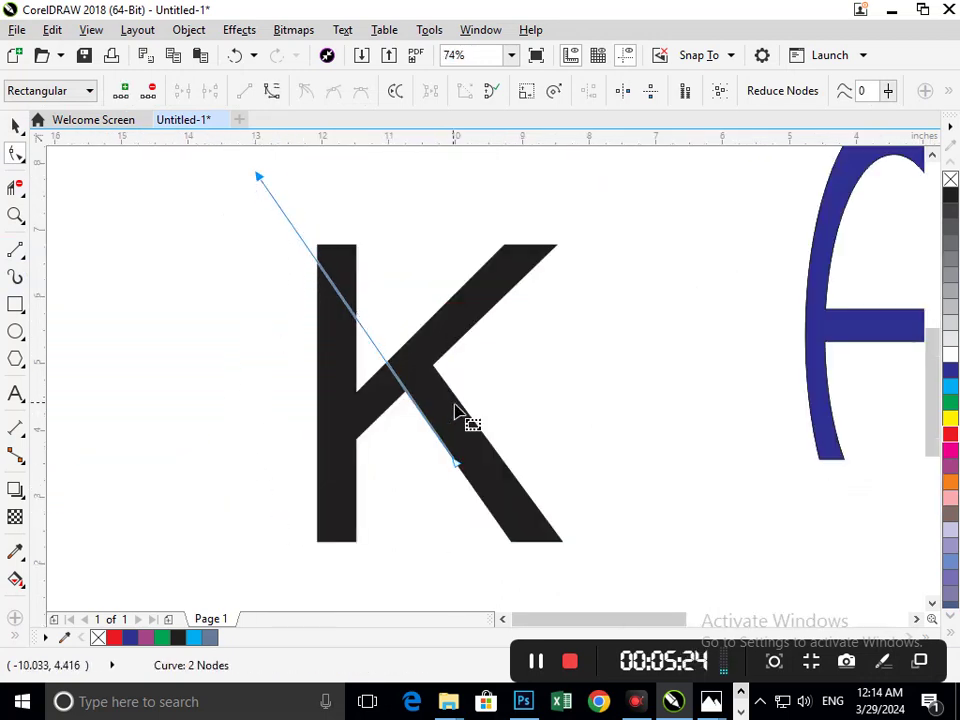
{"action": "left_click_drag", "start_coordinate": [344, 336], "coordinate": [456, 435]}
{"action": "key", "text": "F3"}
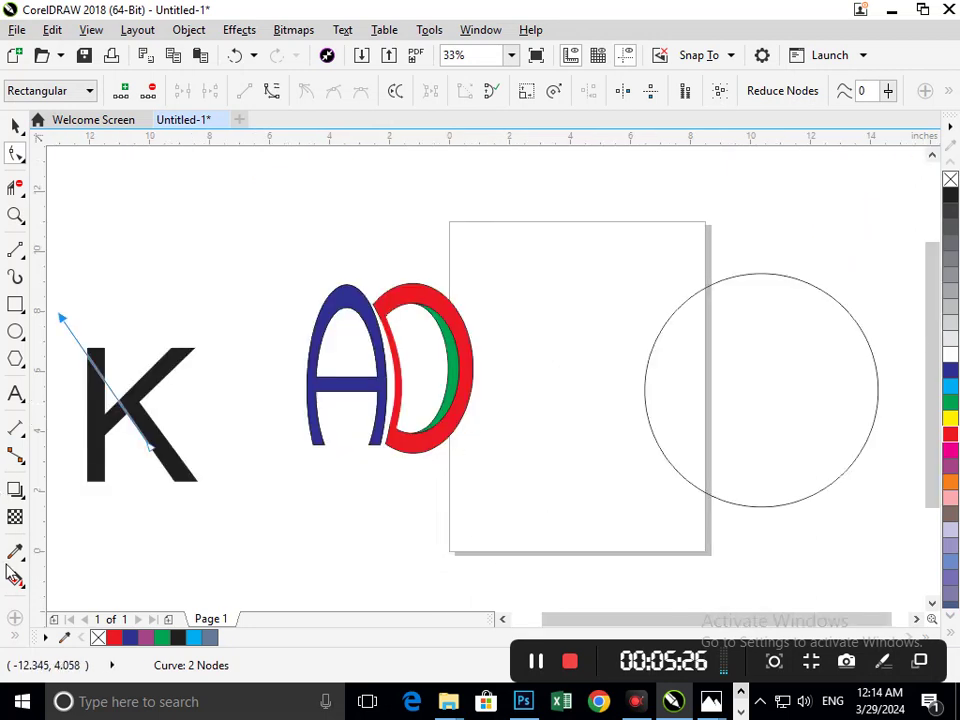
Try to colour the K's lower leg slate blue with Smart Fill, and undo the fill
{"action": "left_click", "coordinate": [13, 637]}
{"action": "left_click", "coordinate": [45, 626]}
{"action": "left_click", "coordinate": [141, 422]}
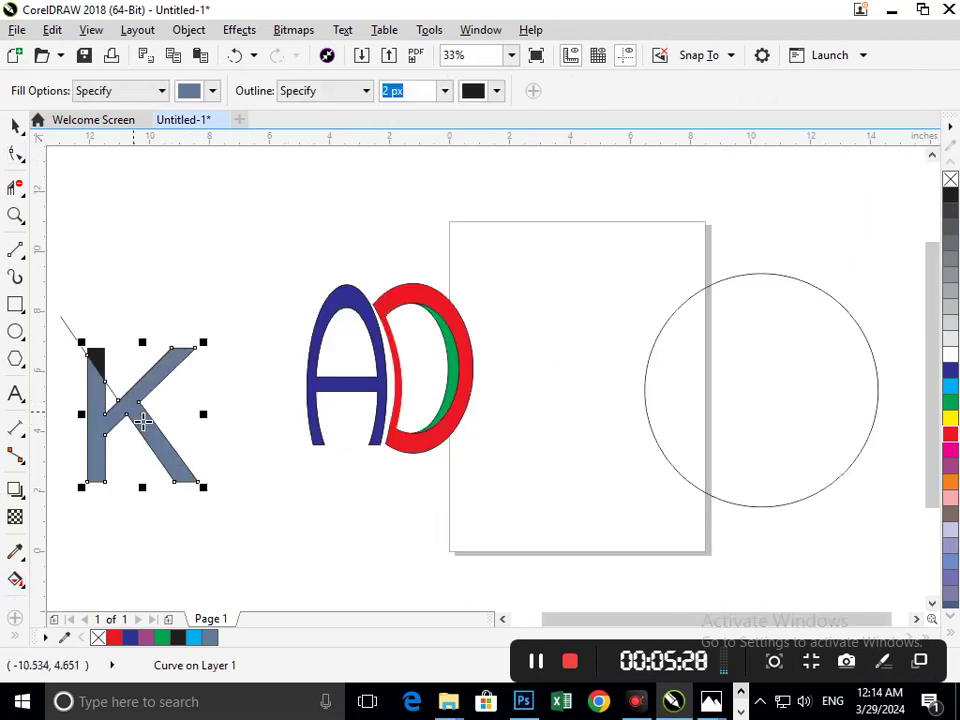
{"action": "key", "text": "ctrl+z"}
{"action": "key", "text": "ctrl+shift+z"}
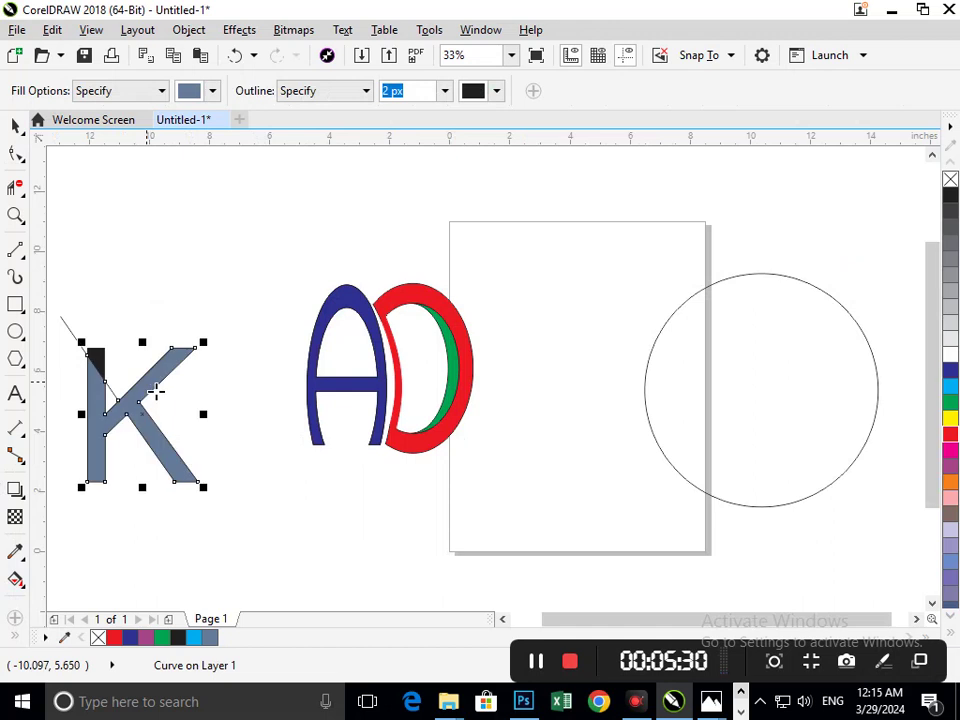
{"action": "key", "text": "ctrl+z"}
Give the diagonal line across the K a white outline
{"action": "left_click", "coordinate": [15, 125]}
{"action": "left_click", "coordinate": [120, 316]}
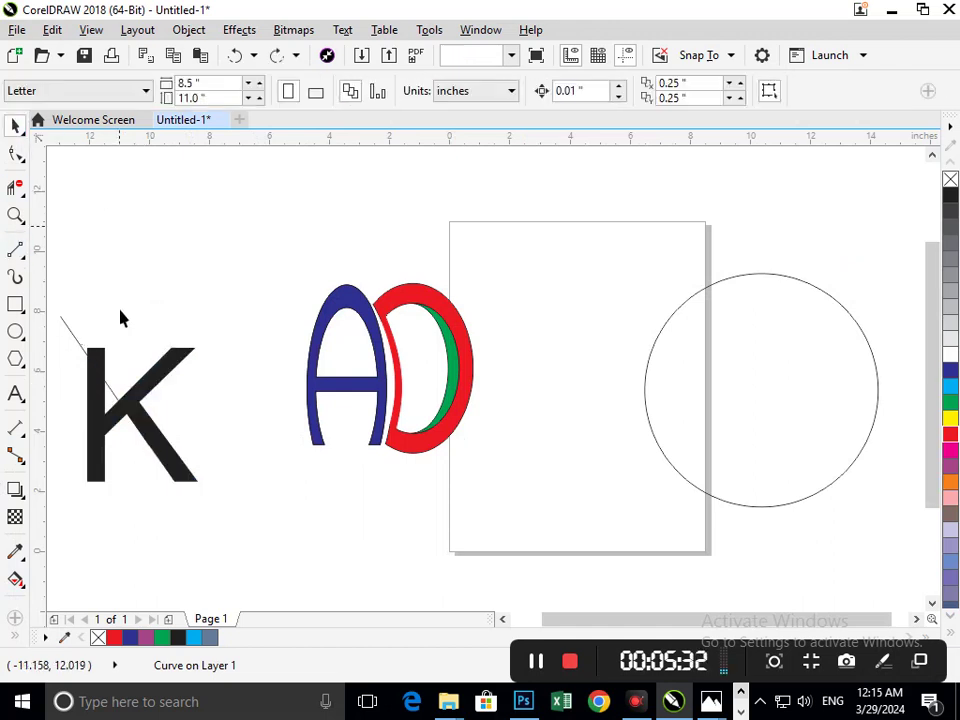
{"action": "left_click", "coordinate": [81, 345]}
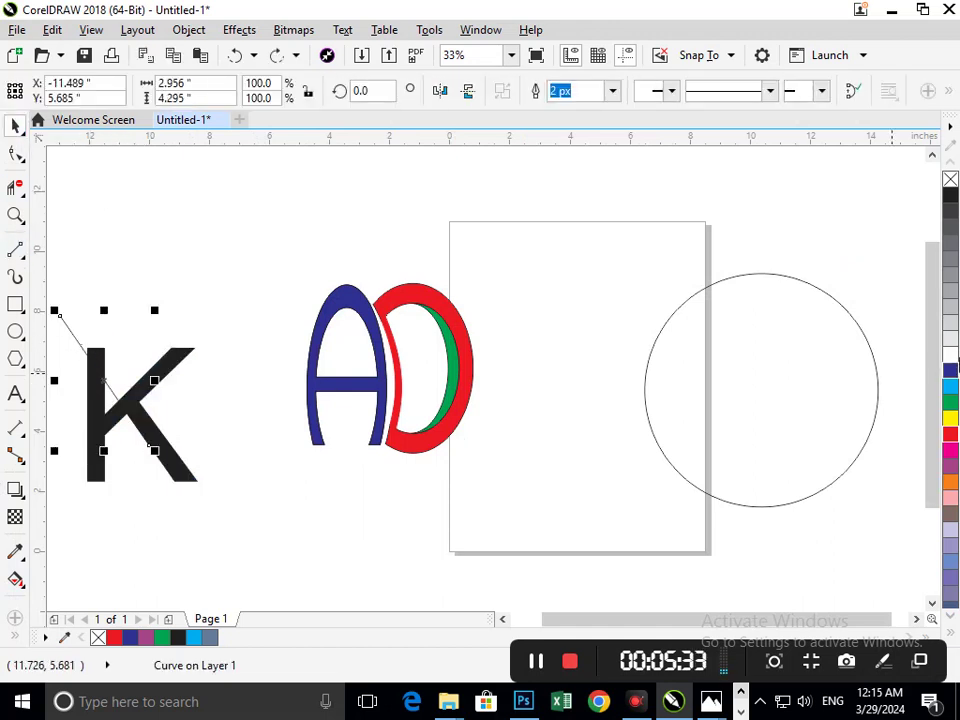
{"action": "right_click", "coordinate": [950, 358]}
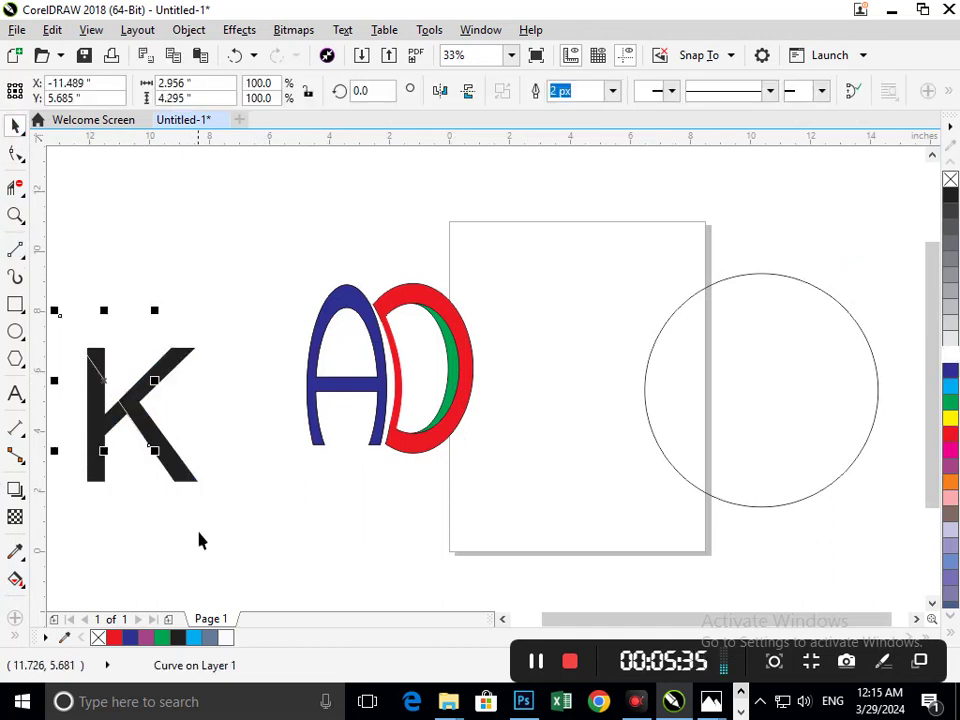
Try Smart Fill again on the K's lower leg, undo it and examine the line along the leg's edge
{"action": "left_click", "coordinate": [14, 636]}
{"action": "left_click", "coordinate": [45, 625]}
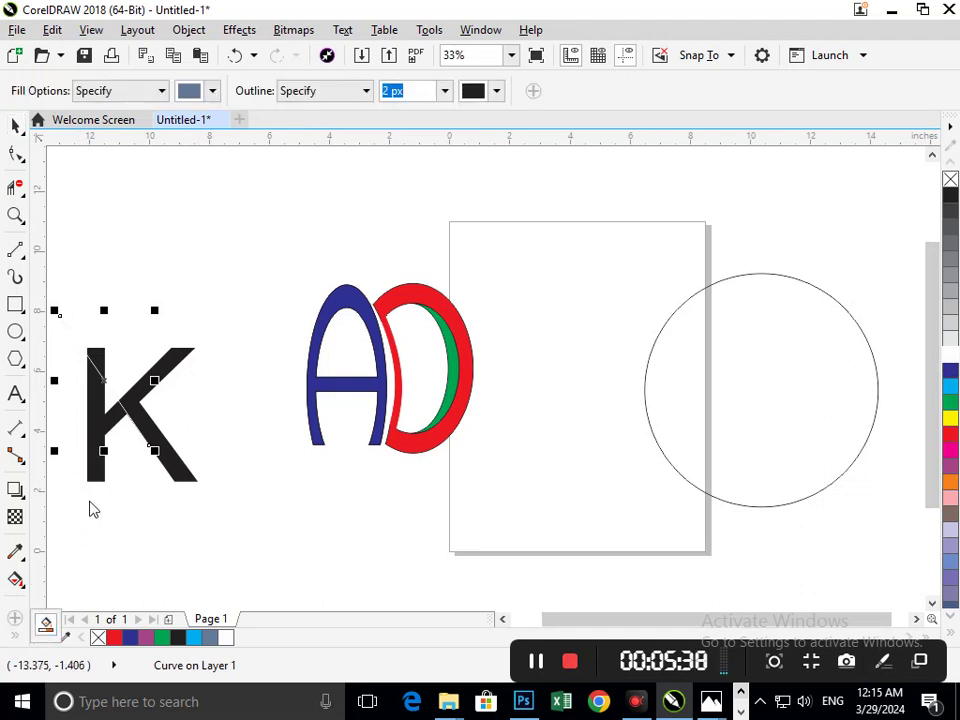
{"action": "left_click", "coordinate": [153, 453]}
{"action": "key", "text": "ctrl+z"}
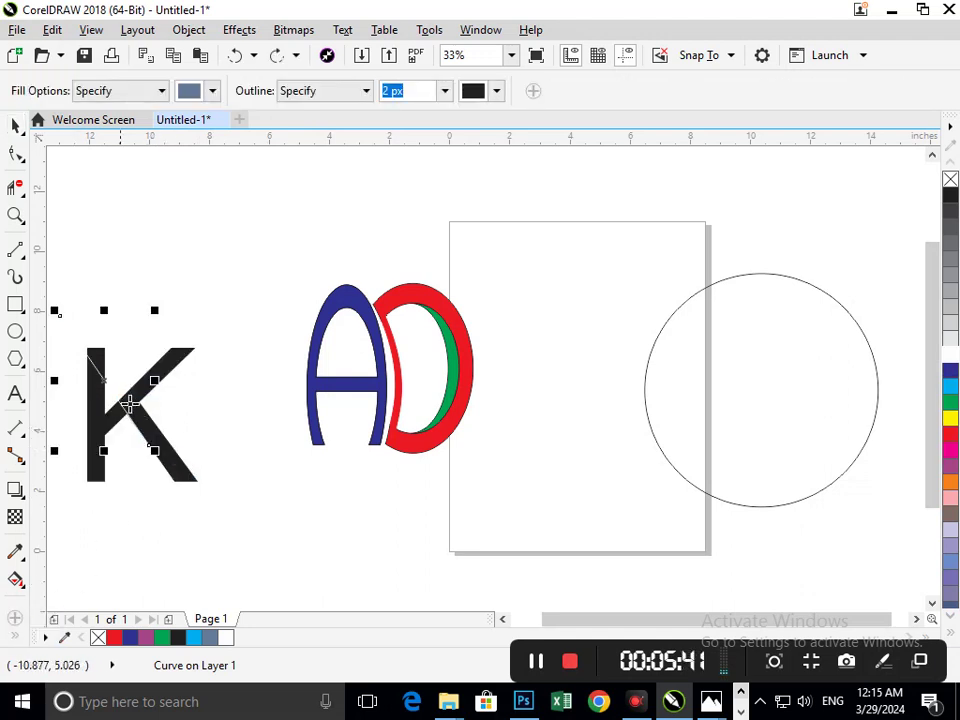
{"action": "scroll", "coordinate": [129, 403], "scroll_direction": "up", "scroll_amount": 5}
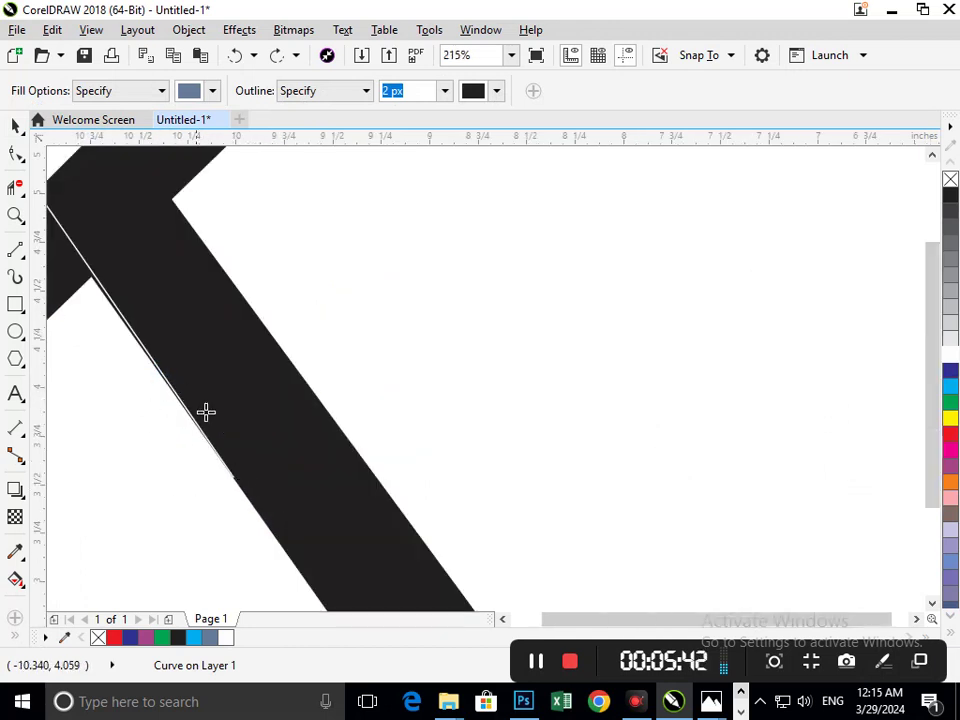
{"action": "scroll", "coordinate": [206, 412], "scroll_direction": "down", "scroll_amount": 5}
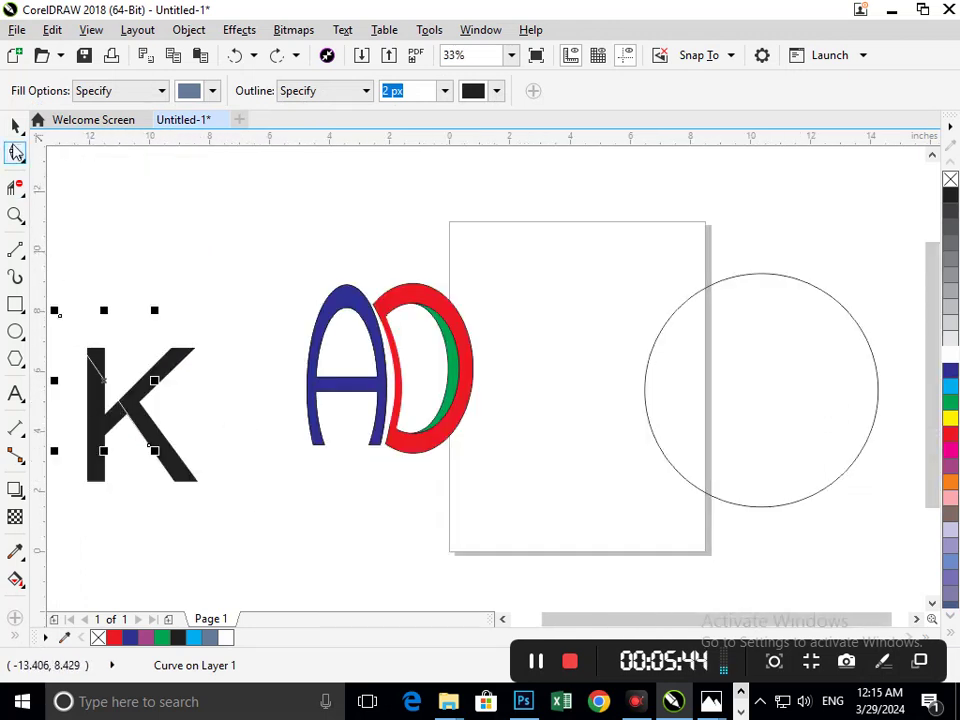
Give the K and its diagonal line a white fill and a black outline
{"action": "left_click", "coordinate": [15, 126]}
{"action": "scroll", "coordinate": [200, 355], "scroll_direction": "down", "scroll_amount": 2}
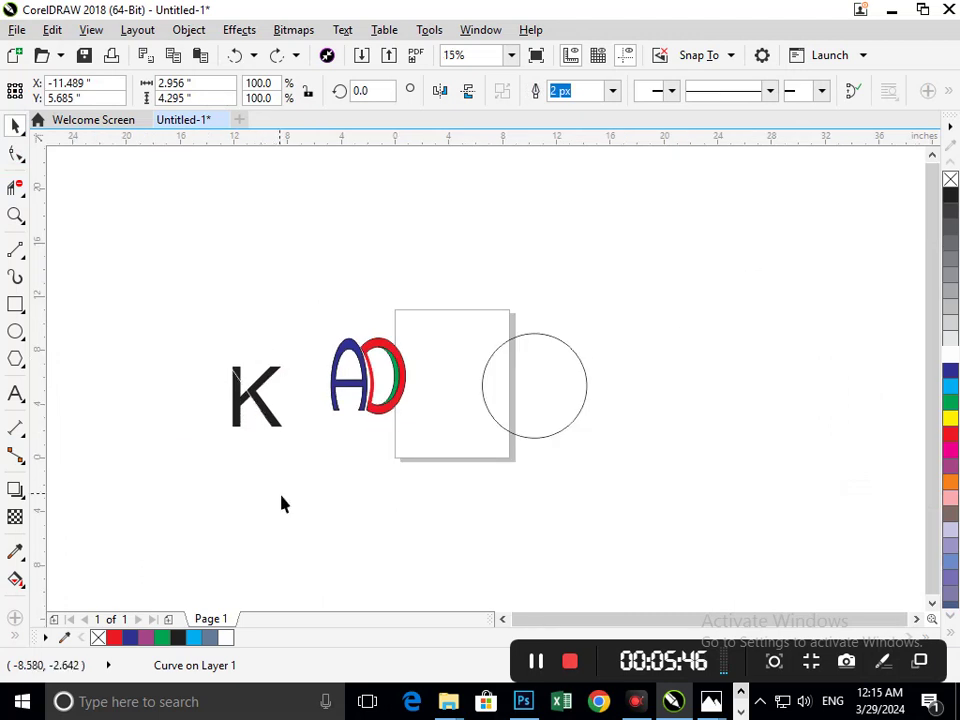
{"action": "left_click_drag", "start_coordinate": [144, 281], "coordinate": [443, 545]}
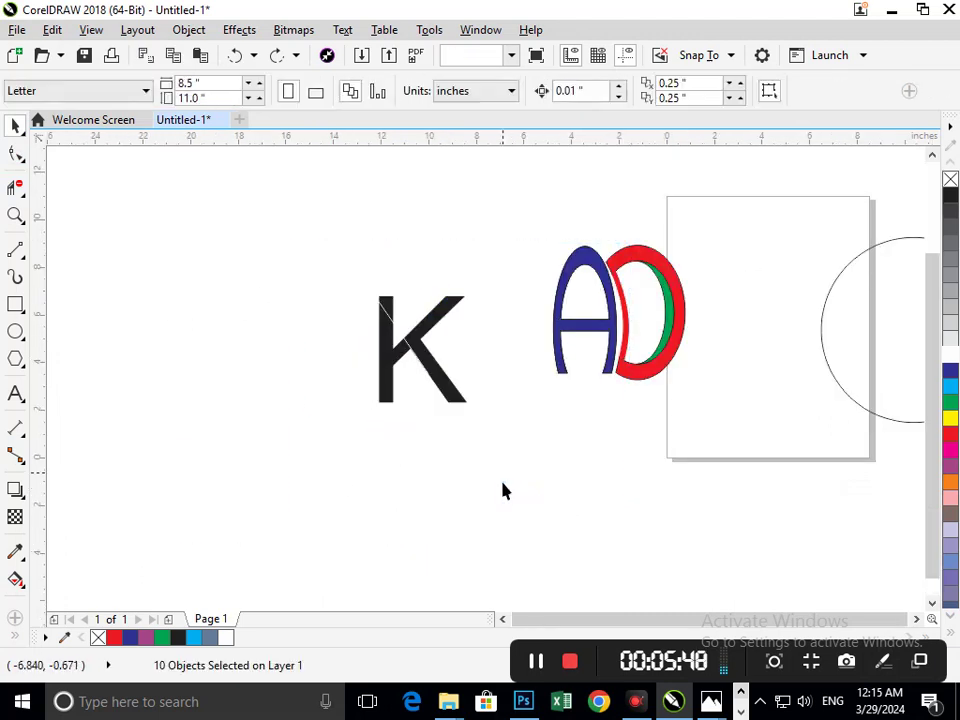
{"action": "left_click_drag", "start_coordinate": [475, 411], "coordinate": [476, 412]}
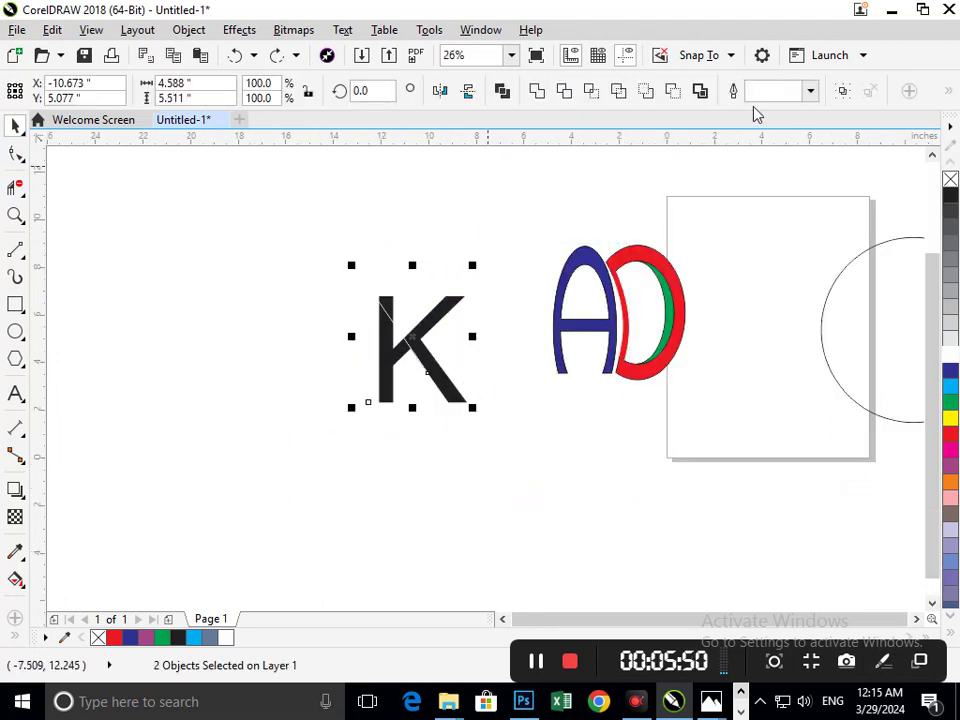
{"action": "left_click", "coordinate": [809, 91]}
{"action": "left_click", "coordinate": [765, 110]}
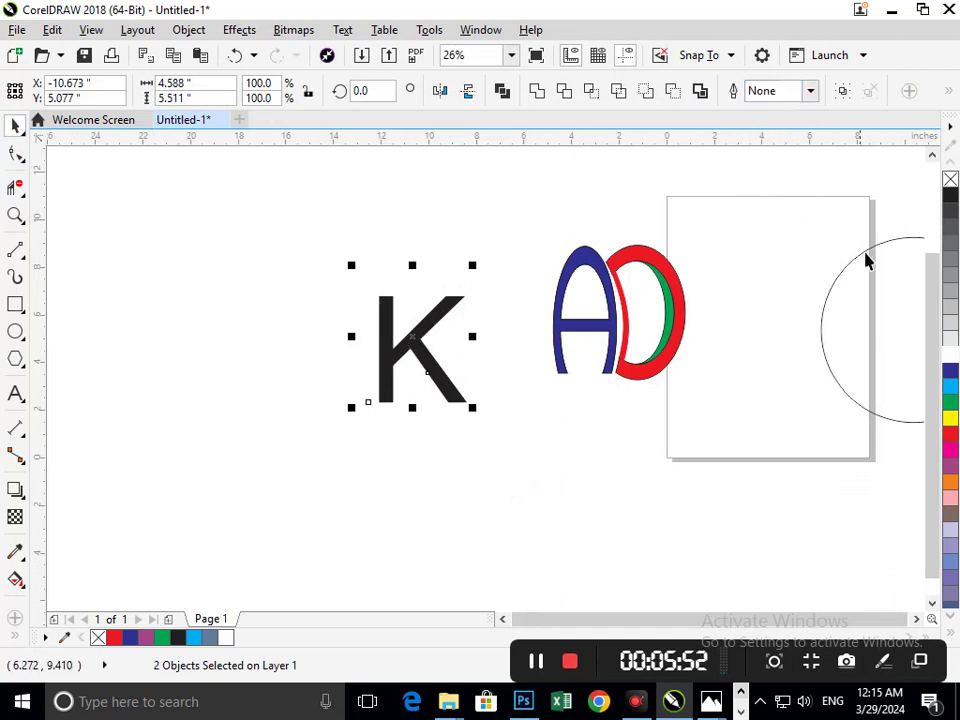
{"action": "right_click", "coordinate": [949, 195]}
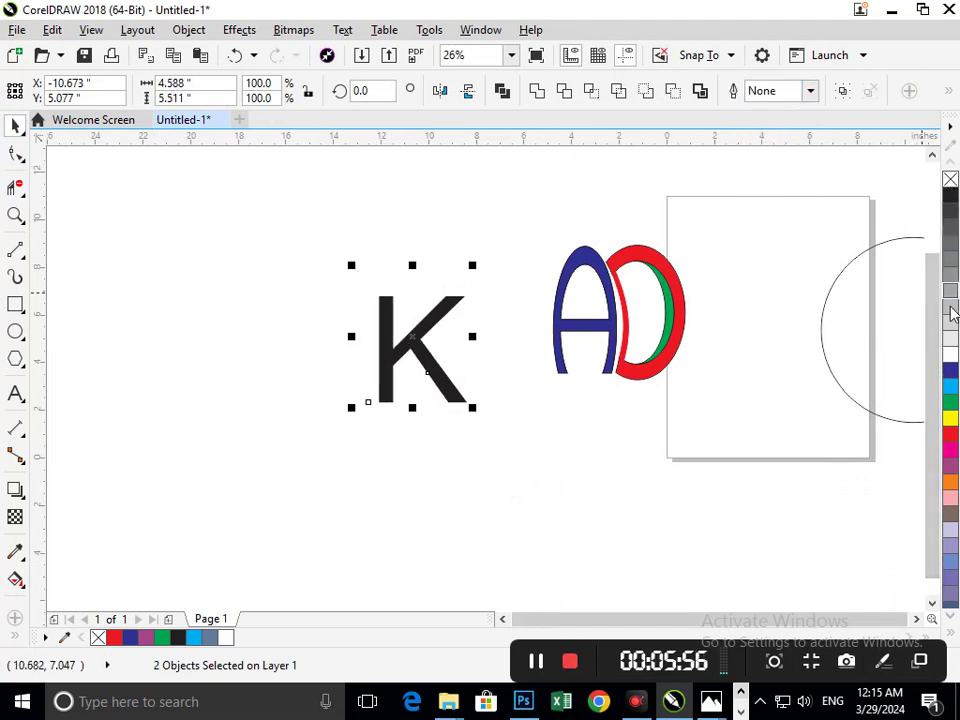
{"action": "left_click", "coordinate": [949, 356]}
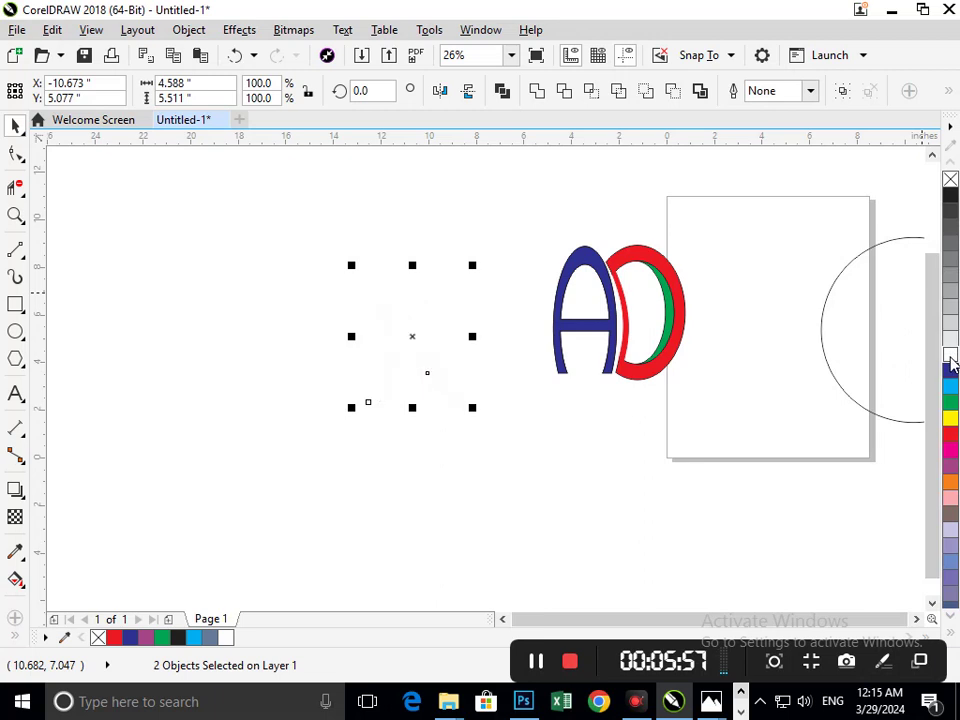
{"action": "right_click", "coordinate": [950, 200]}
{"action": "left_click", "coordinate": [431, 443]}
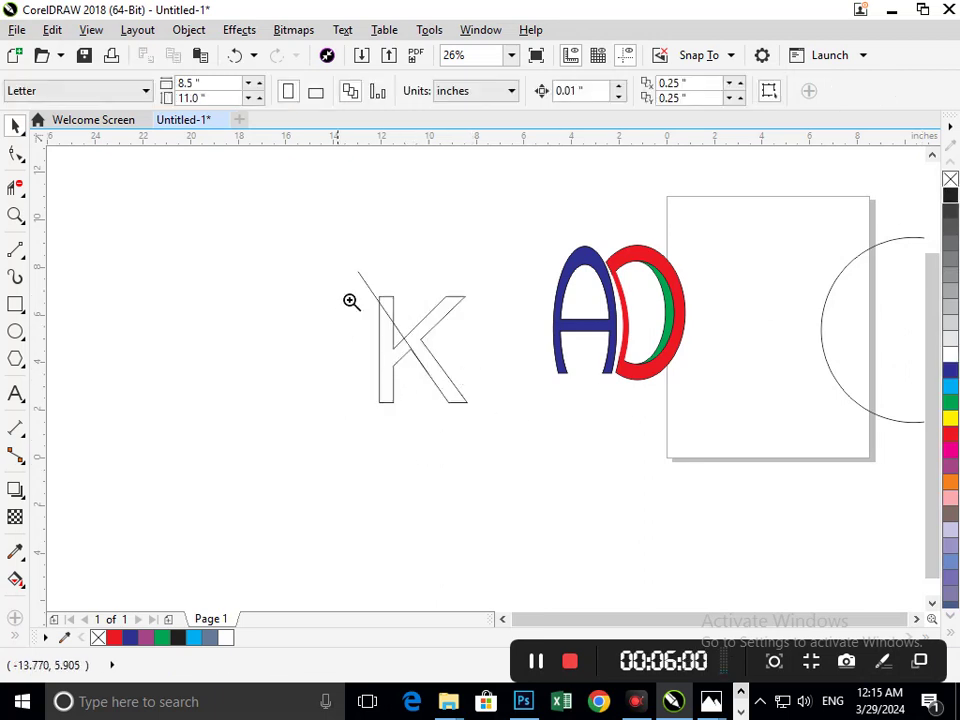
Move the diagonal line slightly so it passes through the K's inner corner and follows the edge of its lower leg
{"action": "left_click_drag", "start_coordinate": [349, 288], "coordinate": [430, 358]}
{"action": "scroll", "coordinate": [664, 555], "scroll_direction": "up", "scroll_amount": 3}
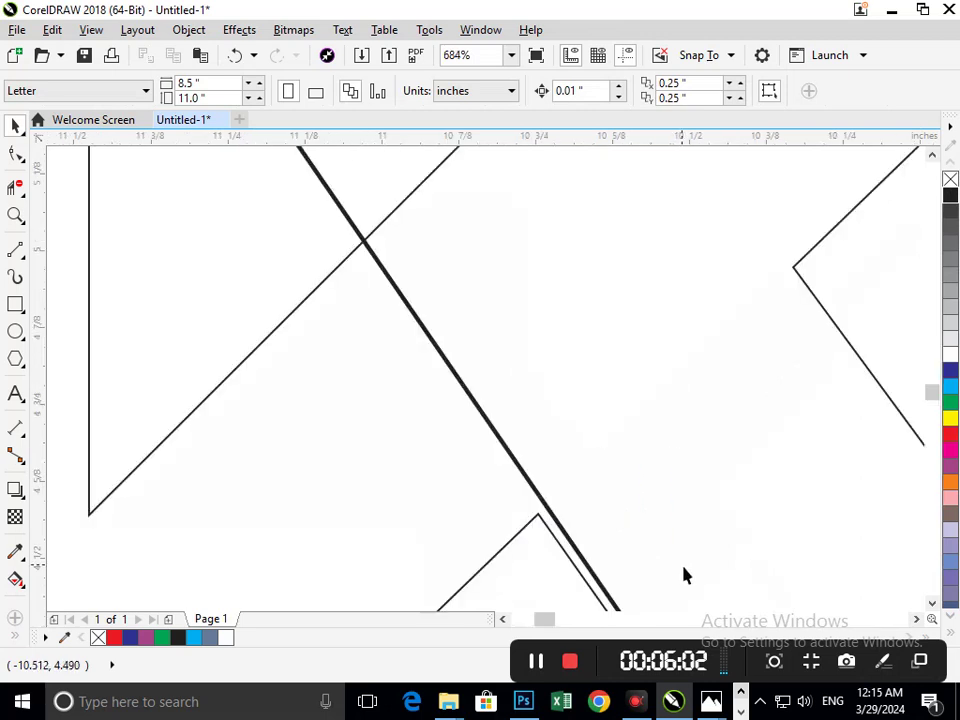
{"action": "left_click_drag", "start_coordinate": [580, 553], "coordinate": [568, 563]}
{"action": "scroll", "coordinate": [529, 473], "scroll_direction": "down", "scroll_amount": 3}
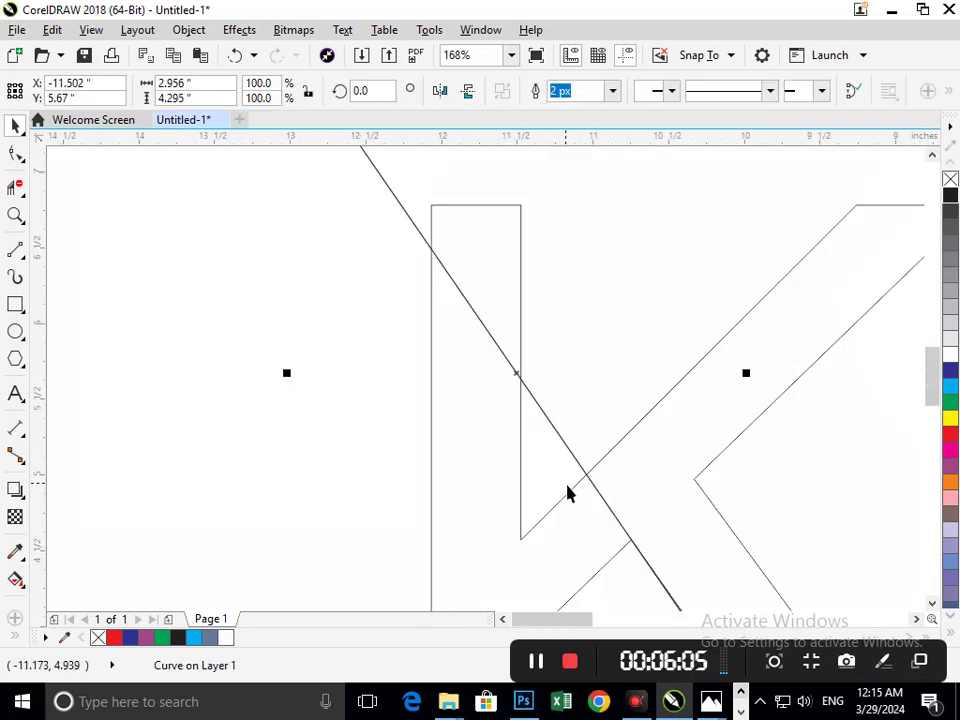
{"action": "left_click", "coordinate": [15, 187]}
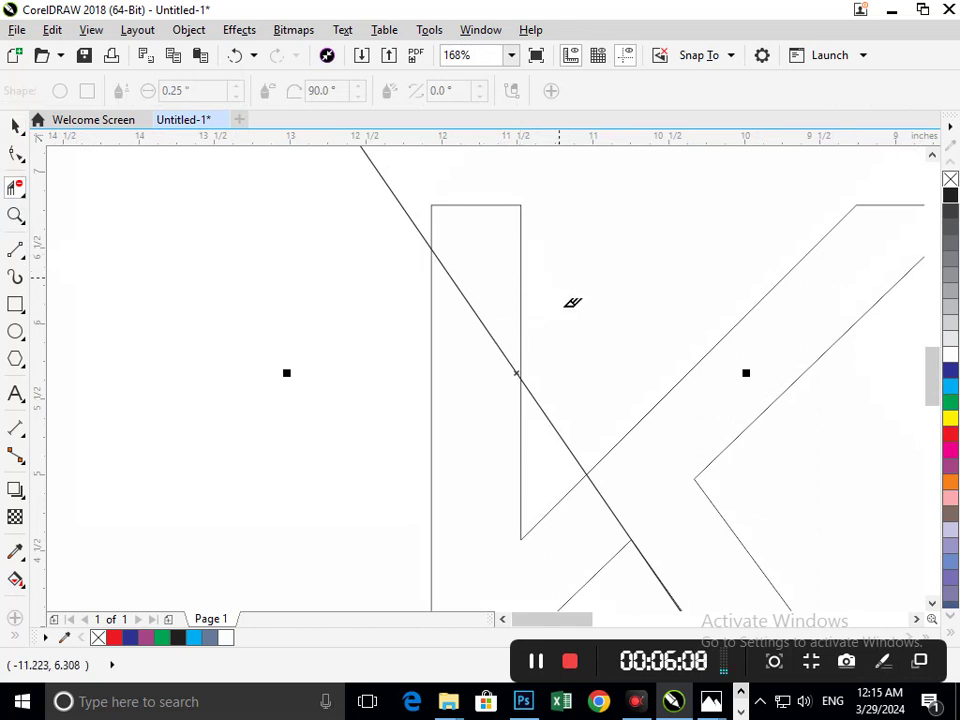
{"action": "left_click", "coordinate": [15, 127]}
{"action": "scroll", "coordinate": [493, 425], "scroll_direction": "down", "scroll_amount": 5}
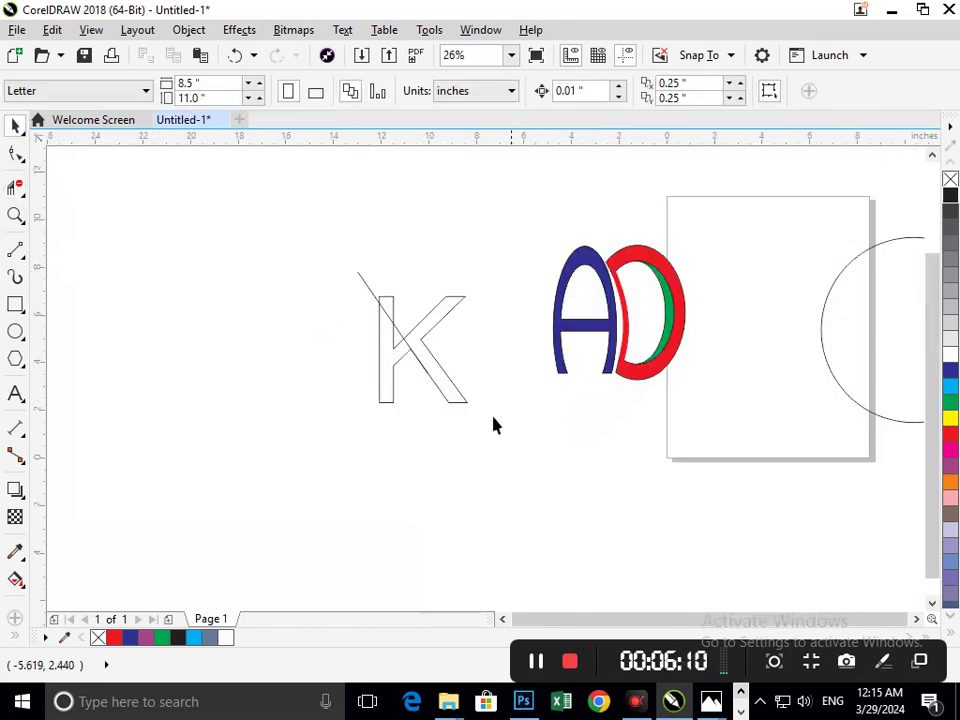
{"action": "left_click", "coordinate": [396, 372]}
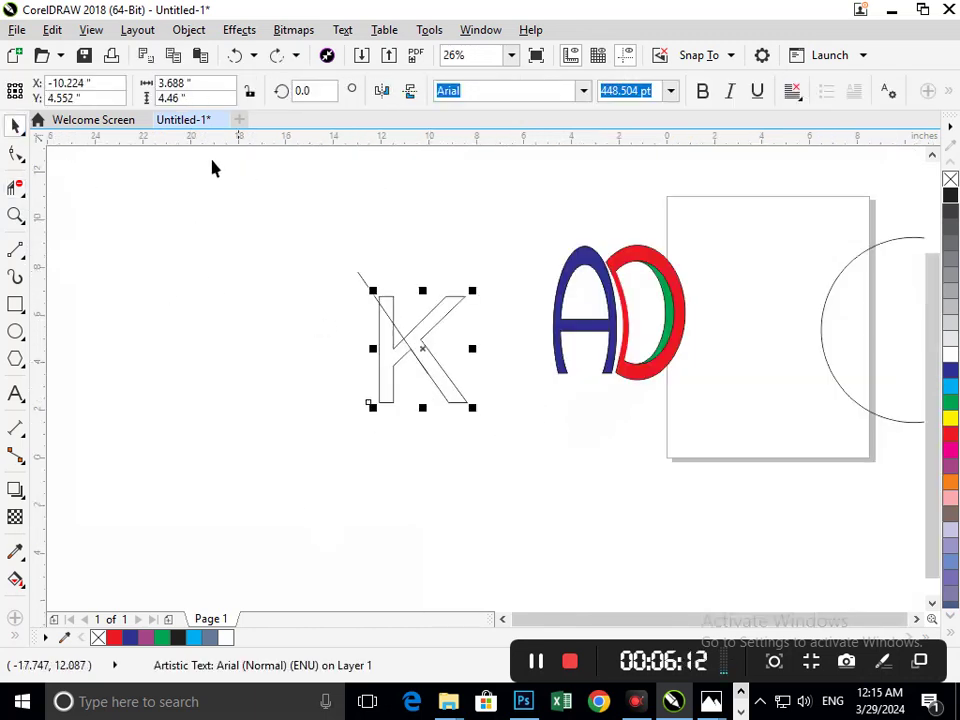
{"action": "left_click", "coordinate": [172, 36]}
{"action": "left_click", "coordinate": [161, 311]}
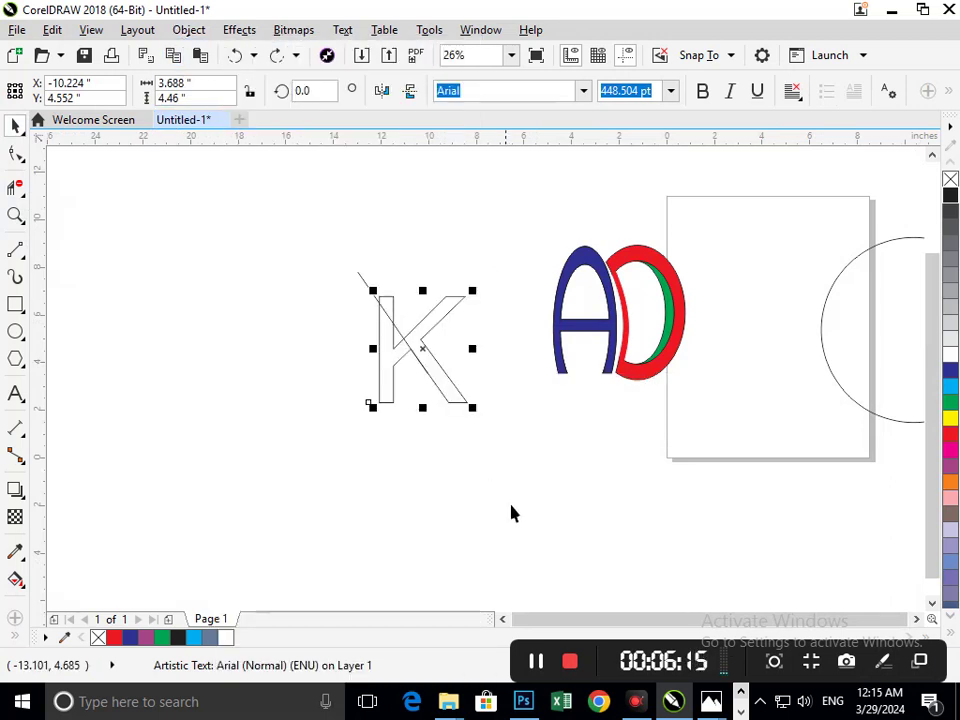
{"action": "left_click", "coordinate": [509, 503]}
Colour the K's angled arm and leg slate blue with Smart Fill, up to the diagonal line
{"action": "key", "text": "F2"}
{"action": "scroll", "coordinate": [362, 287], "scroll_direction": "up", "scroll_amount": 3}
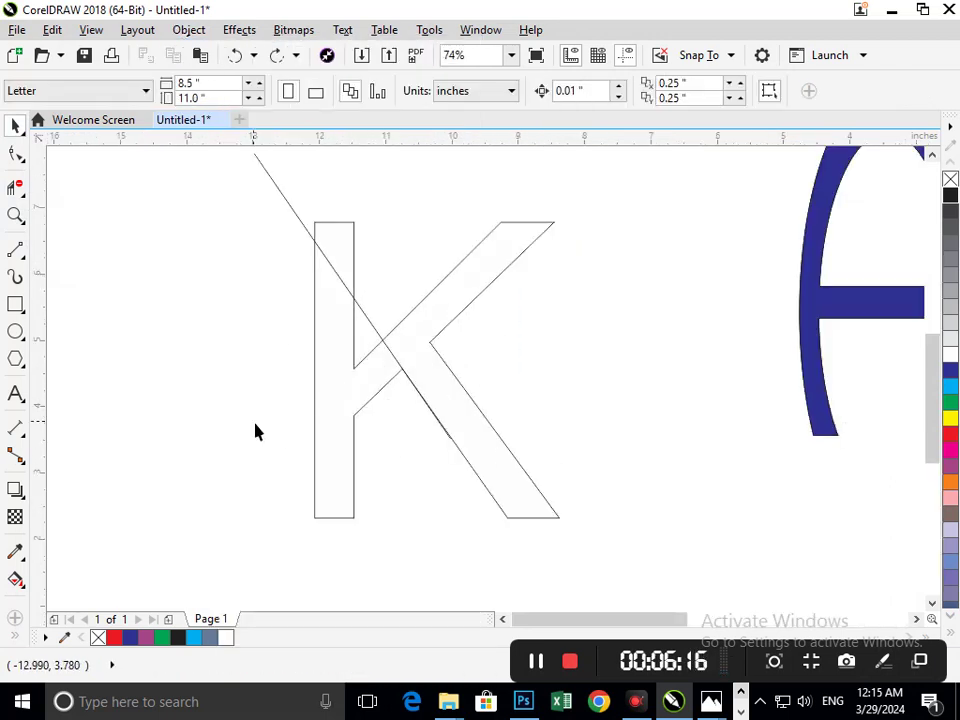
{"action": "left_click", "coordinate": [15, 635]}
{"action": "left_click", "coordinate": [43, 627]}
{"action": "left_click", "coordinate": [432, 341]}
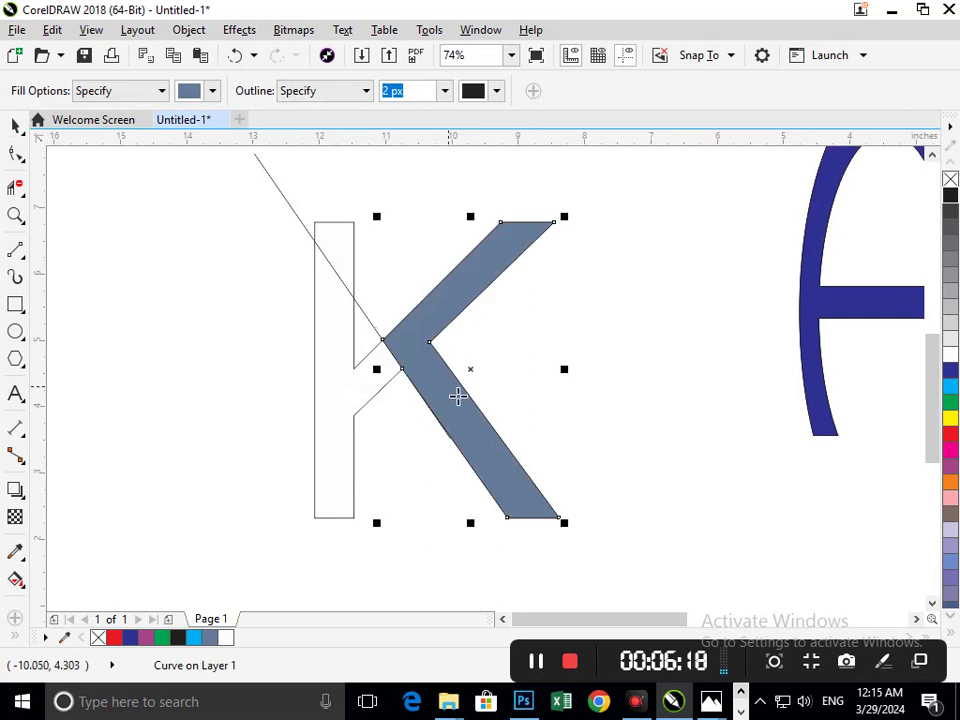
Move the slate blue K piece against the outer side of the D ring and delete the original K with its diagonal line
{"action": "scroll", "coordinate": [456, 400], "scroll_direction": "down", "scroll_amount": 3}
{"action": "left_click", "coordinate": [15, 126]}
{"action": "left_click", "coordinate": [406, 358]}
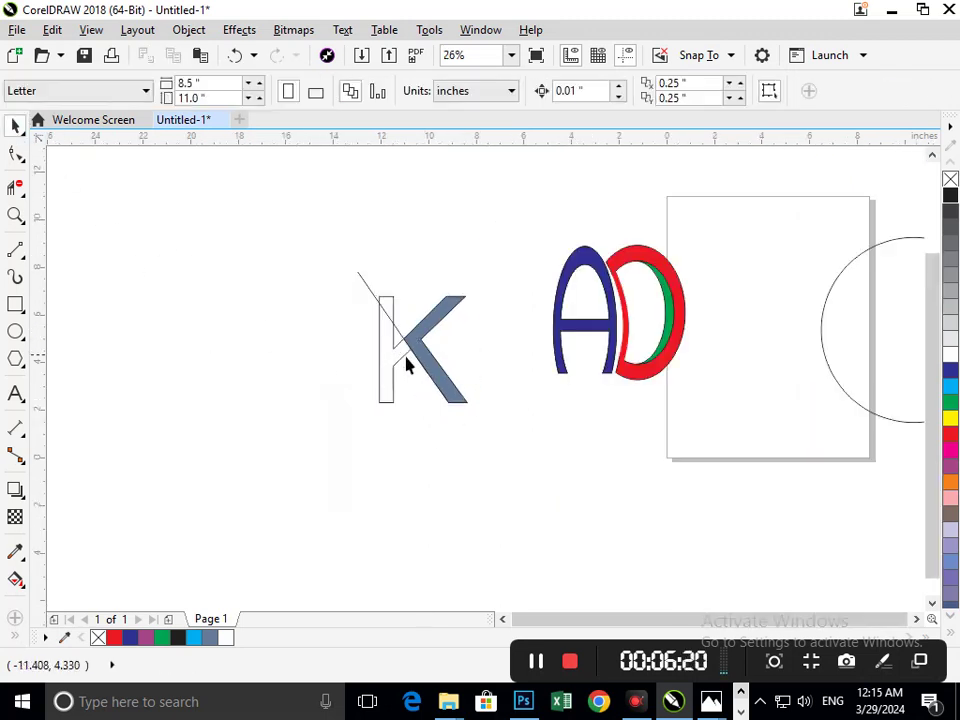
{"action": "left_click_drag", "start_coordinate": [426, 369], "coordinate": [709, 337]}
{"action": "left_click", "coordinate": [726, 435]}
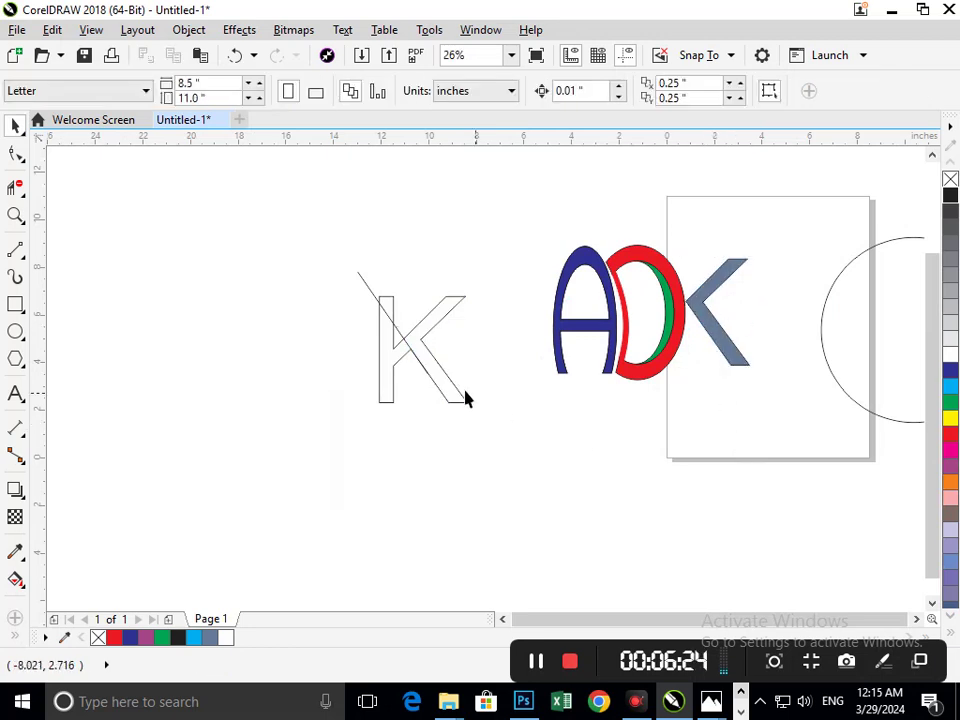
{"action": "key", "text": "Delete"}
{"action": "left_click_drag", "start_coordinate": [357, 318], "coordinate": [510, 429]}
Give the K piece beside the D a red fill and a red outline
{"action": "scroll", "coordinate": [791, 416], "scroll_direction": "up", "scroll_amount": 3}
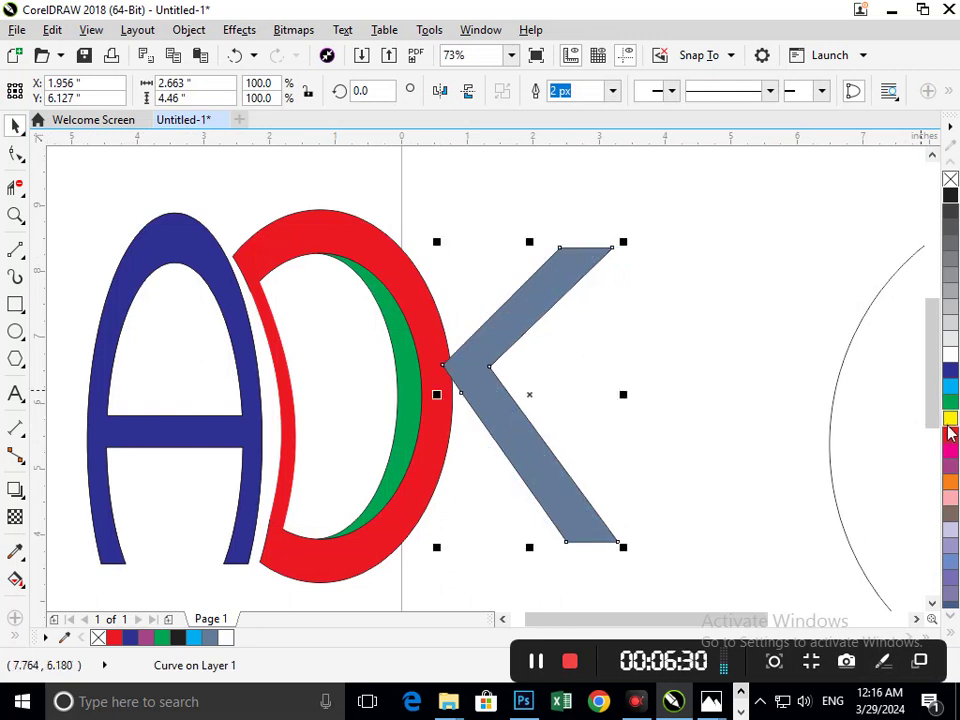
{"action": "left_click", "coordinate": [950, 435]}
{"action": "right_click", "coordinate": [950, 435]}
{"action": "left_click", "coordinate": [699, 439]}
{"action": "key", "text": "F3"}
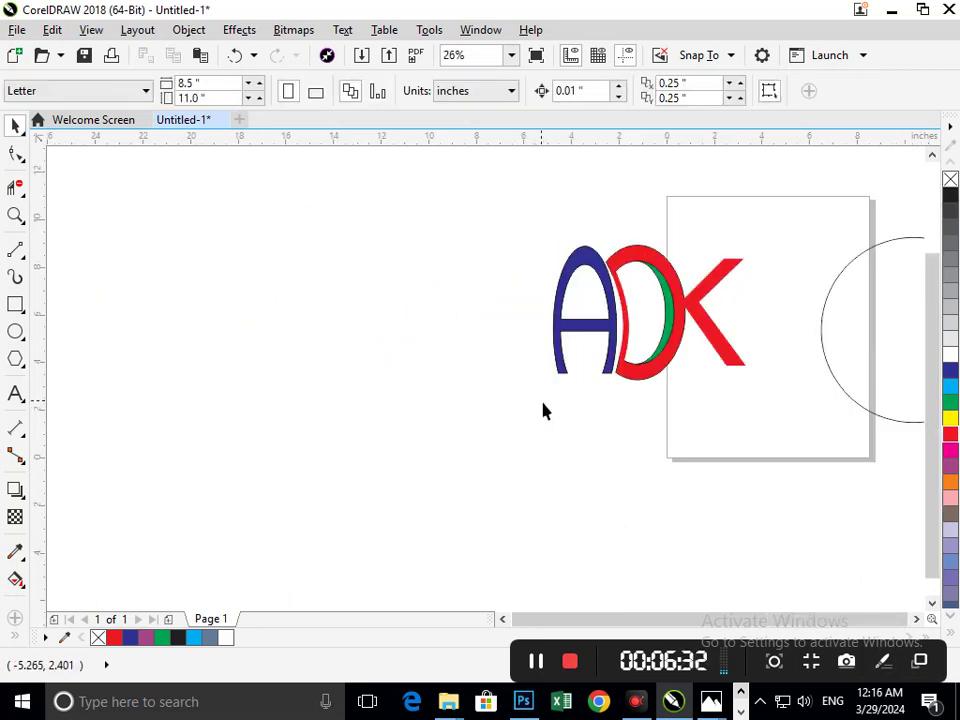
Set the K piece's outline to 5 px wide, placed behind the fill and scaled with the object
{"action": "left_click", "coordinate": [724, 352]}
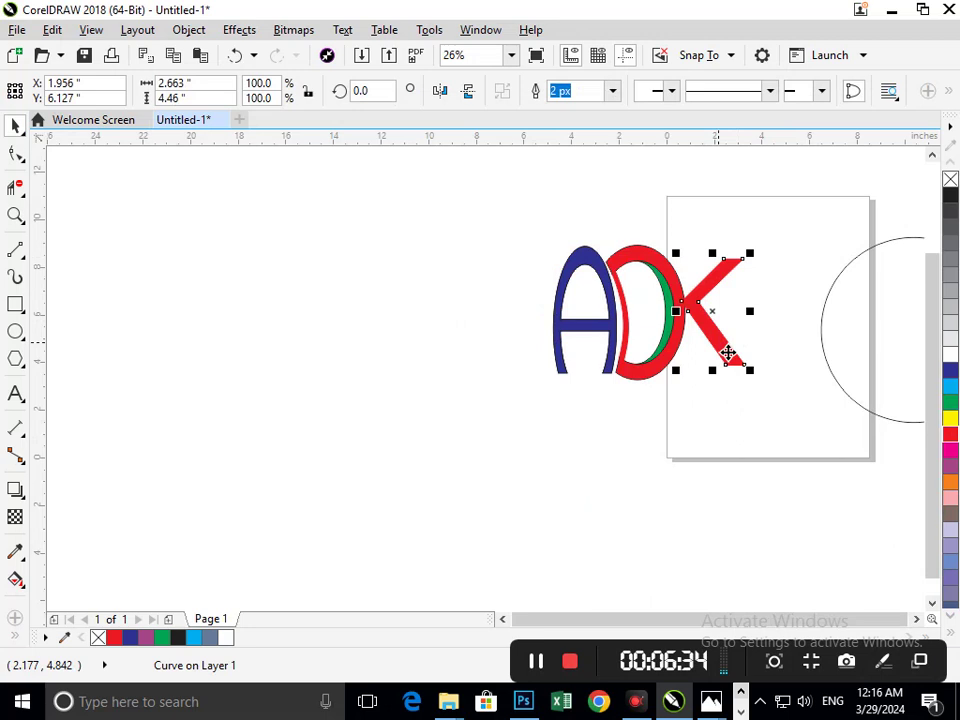
{"action": "key", "text": "F12"}
{"action": "left_click", "coordinate": [360, 224]}
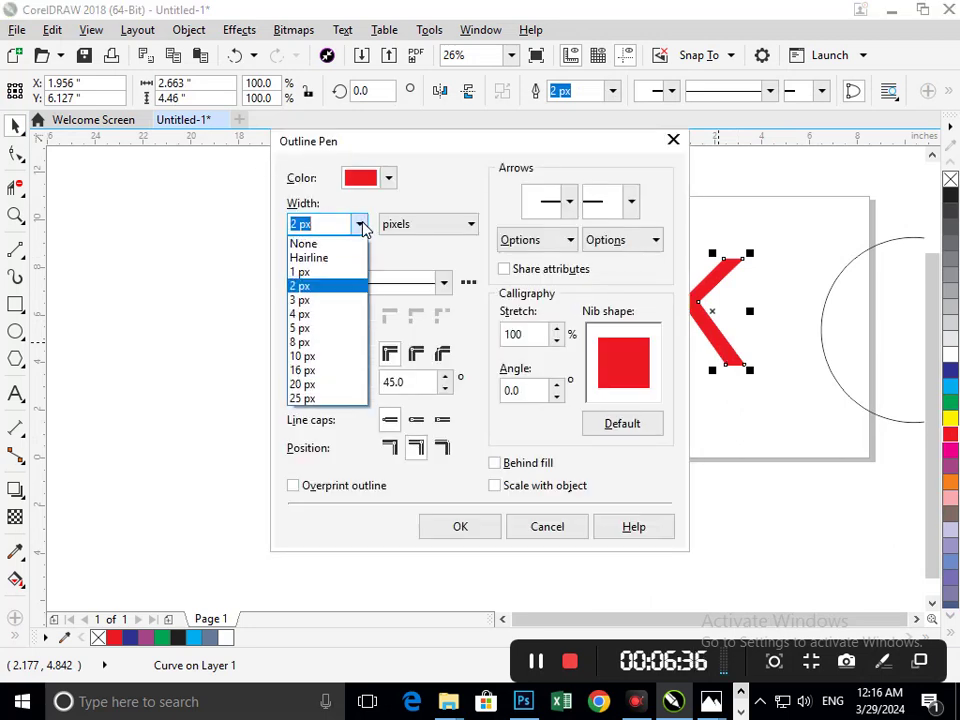
{"action": "left_click", "coordinate": [318, 327]}
{"action": "left_click", "coordinate": [515, 466]}
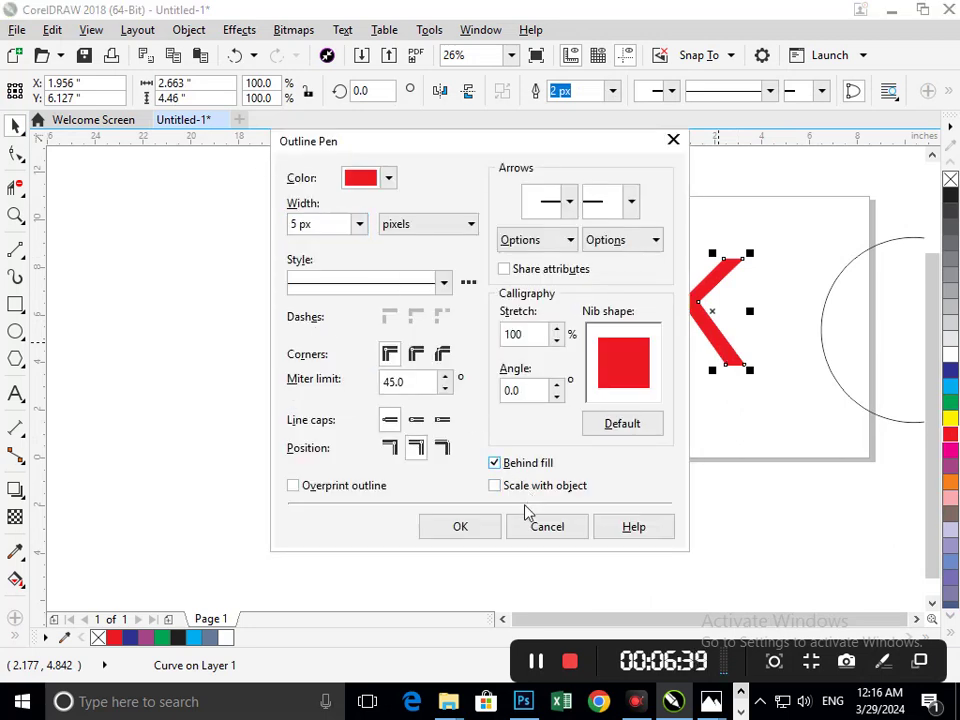
{"action": "left_click", "coordinate": [495, 526]}
{"action": "left_click", "coordinate": [684, 497]}
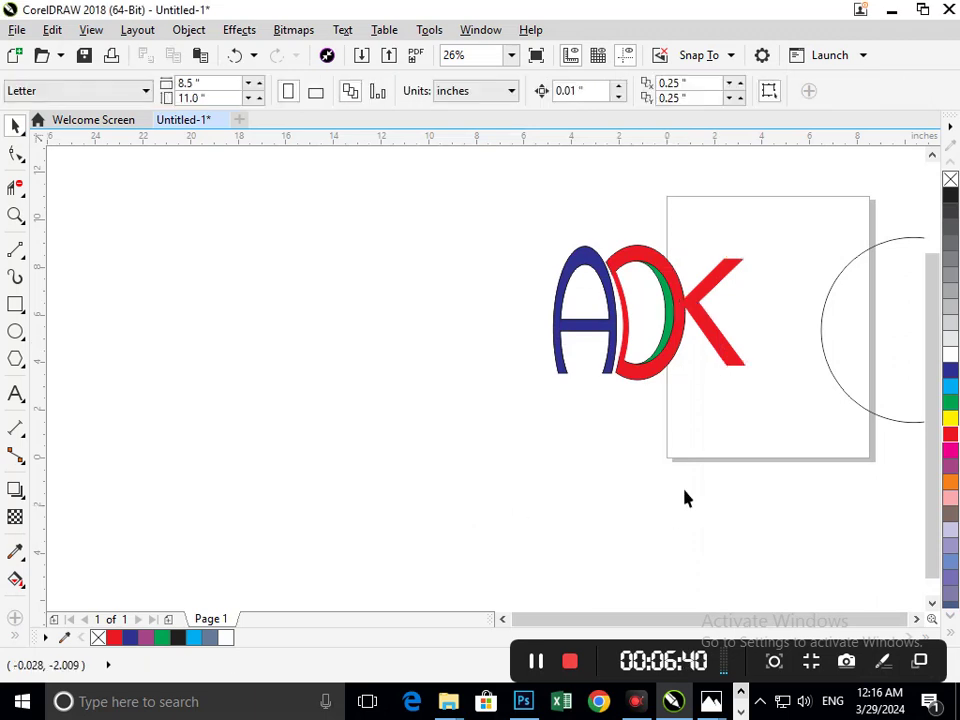
Set the K piece's outline width to 20 px and colour the outline black
{"action": "left_click", "coordinate": [725, 352]}
{"action": "key", "text": "F12"}
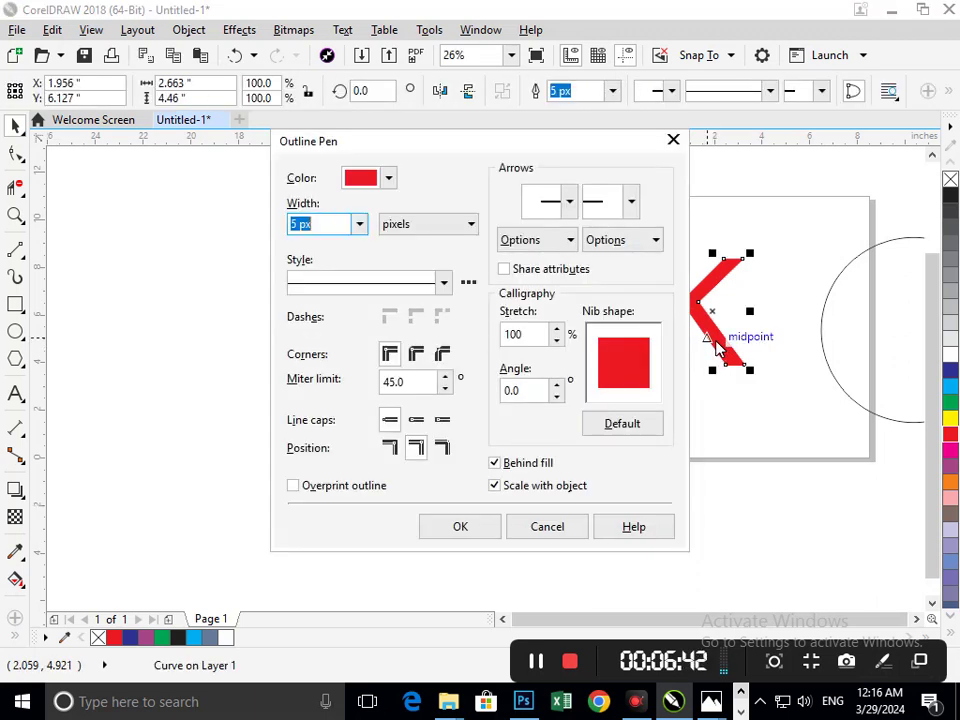
{"action": "left_click", "coordinate": [359, 224]}
{"action": "left_click", "coordinate": [312, 384]}
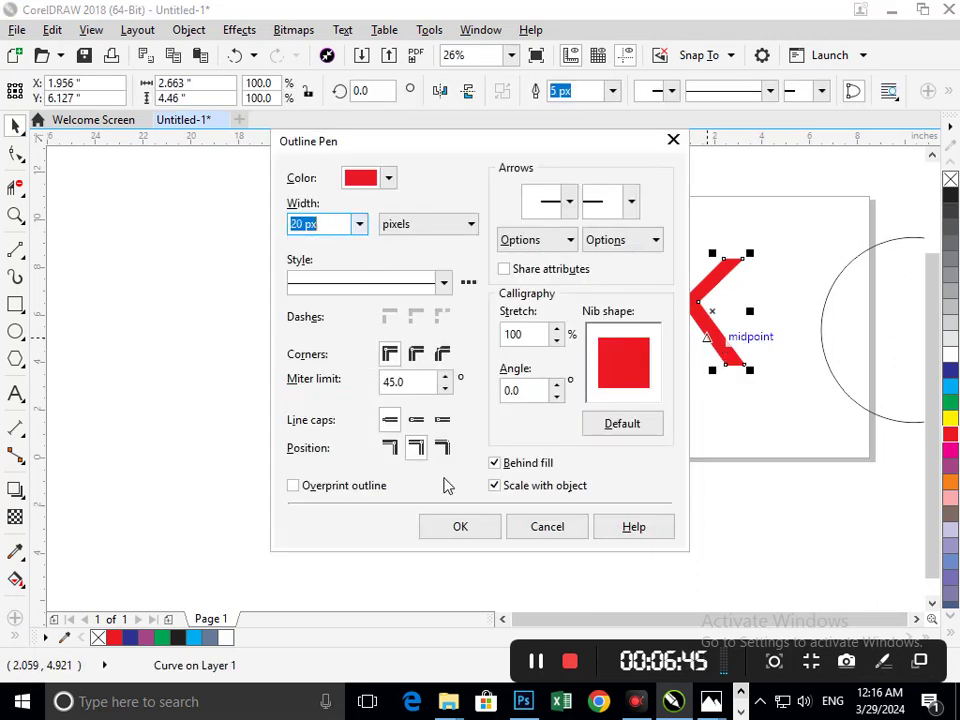
{"action": "left_click", "coordinate": [452, 530]}
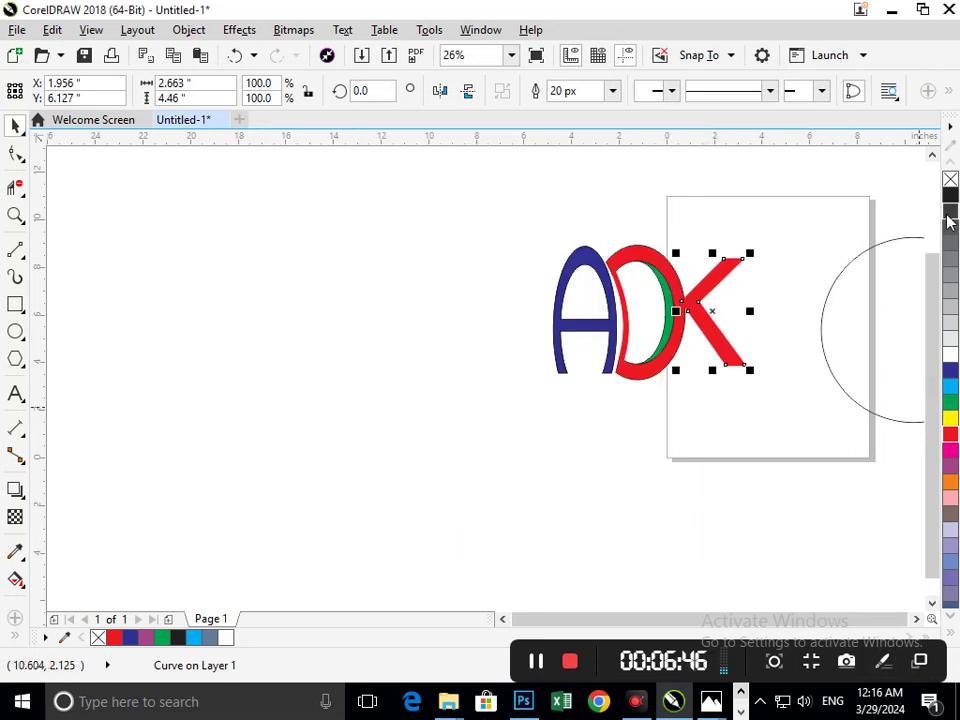
{"action": "left_click", "coordinate": [754, 461]}
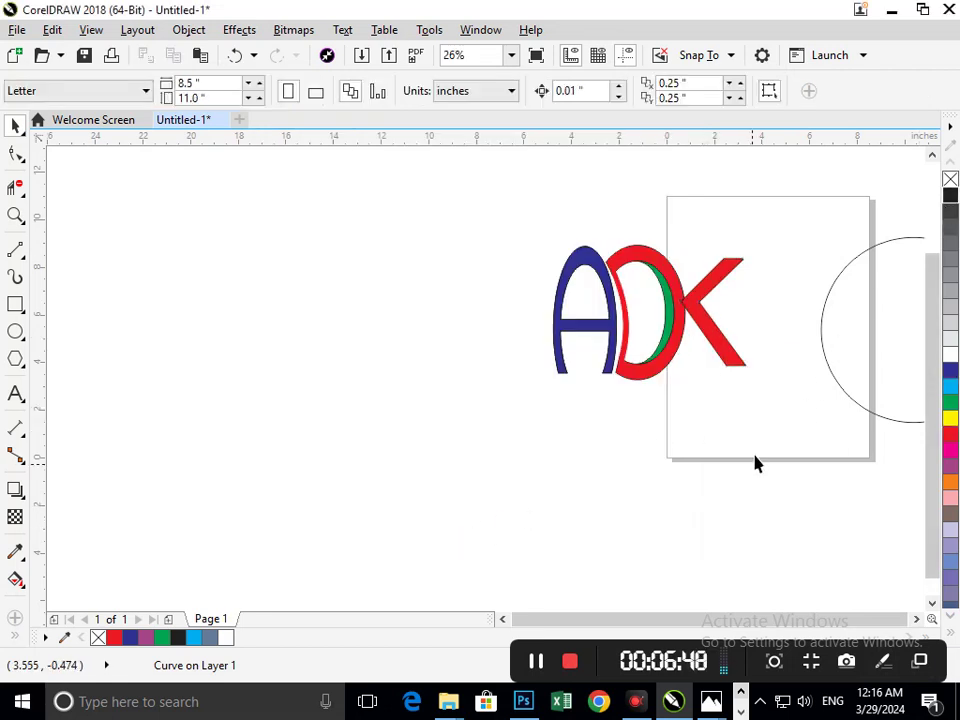
Try a 50 px outline width on the K piece
{"action": "left_click", "coordinate": [731, 350]}
{"action": "key", "text": "F12"}
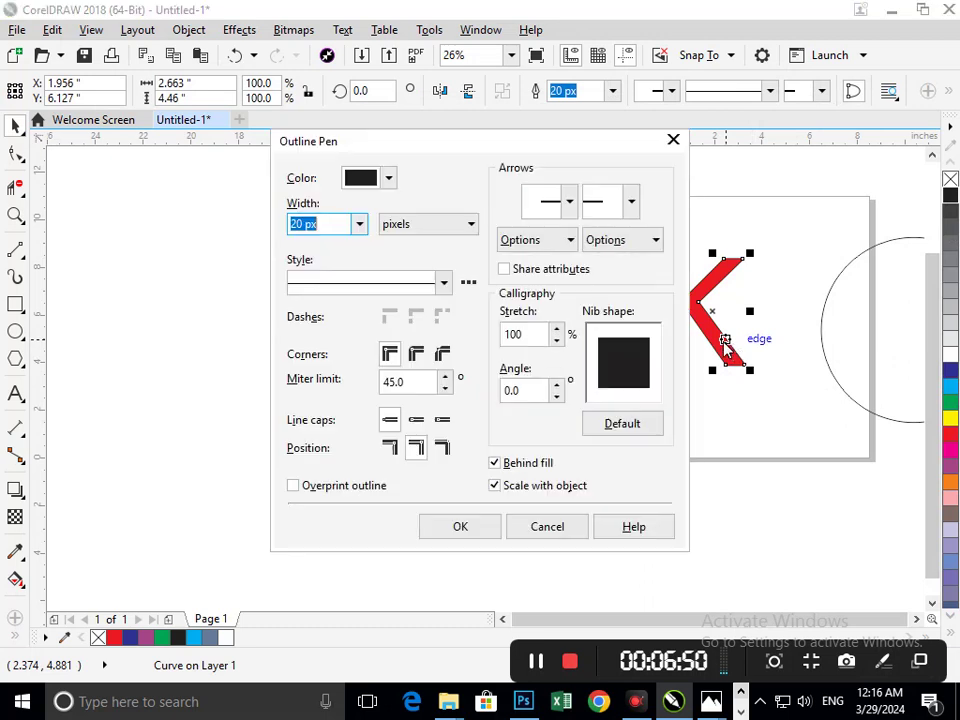
{"action": "left_click", "coordinate": [360, 225]}
{"action": "left_click", "coordinate": [318, 386]}
{"action": "key", "text": "Return"}
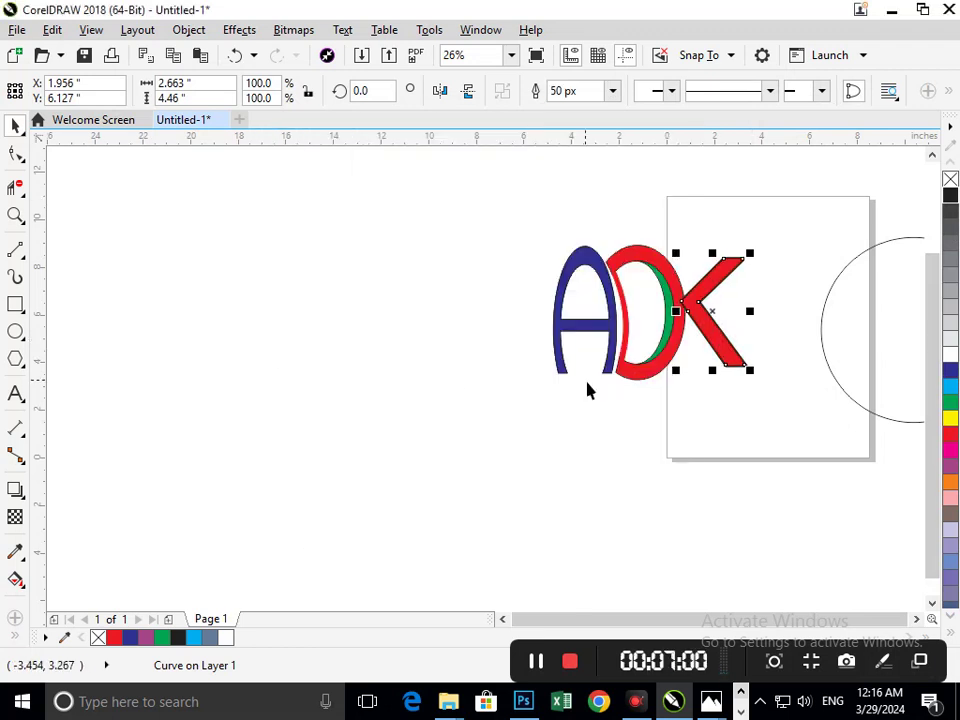
Set the K piece's outline width to 30 px
{"action": "key", "text": "F12"}
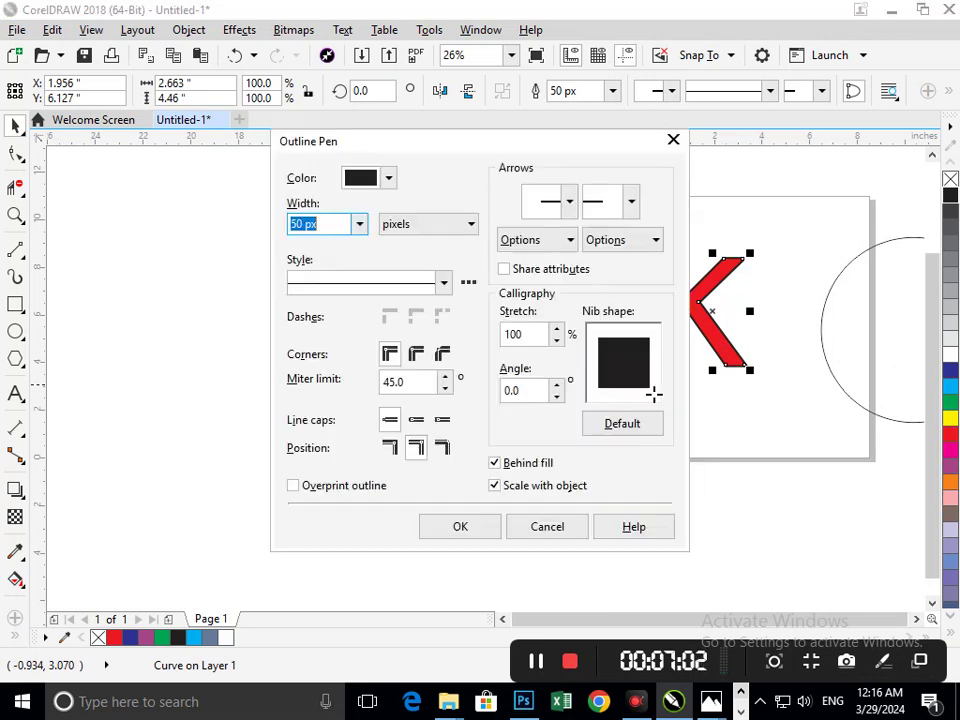
{"action": "double_click", "coordinate": [341, 232]}
{"action": "type", "text": "30"}
{"action": "key", "text": "Return"}
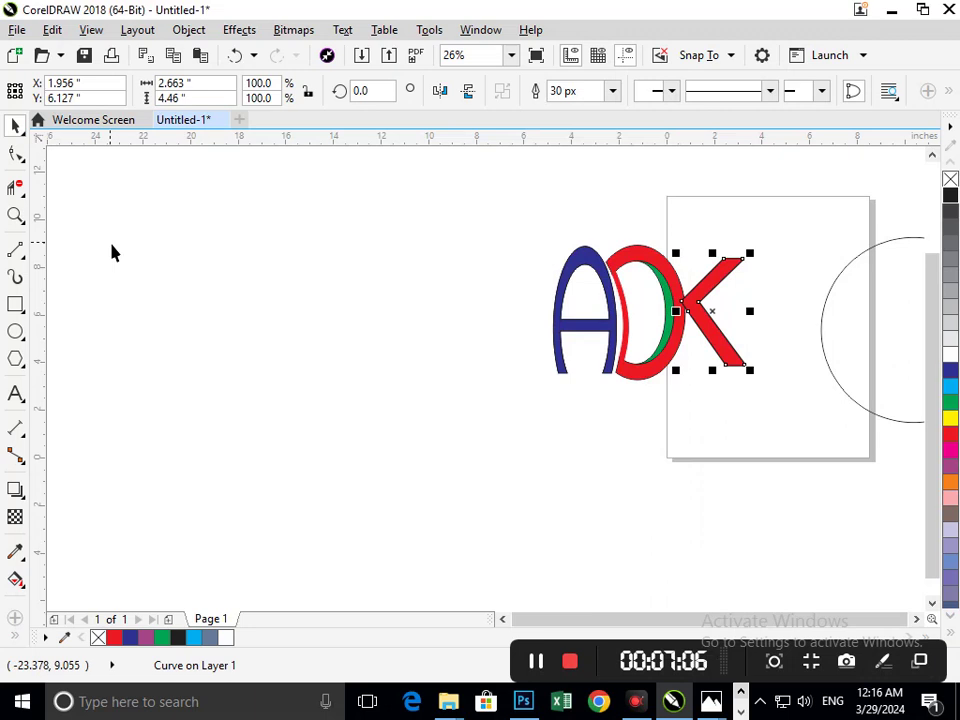
{"action": "left_click", "coordinate": [632, 488]}
Weld the K piece and the D's red ring into one shape
{"action": "left_click", "coordinate": [720, 338]}
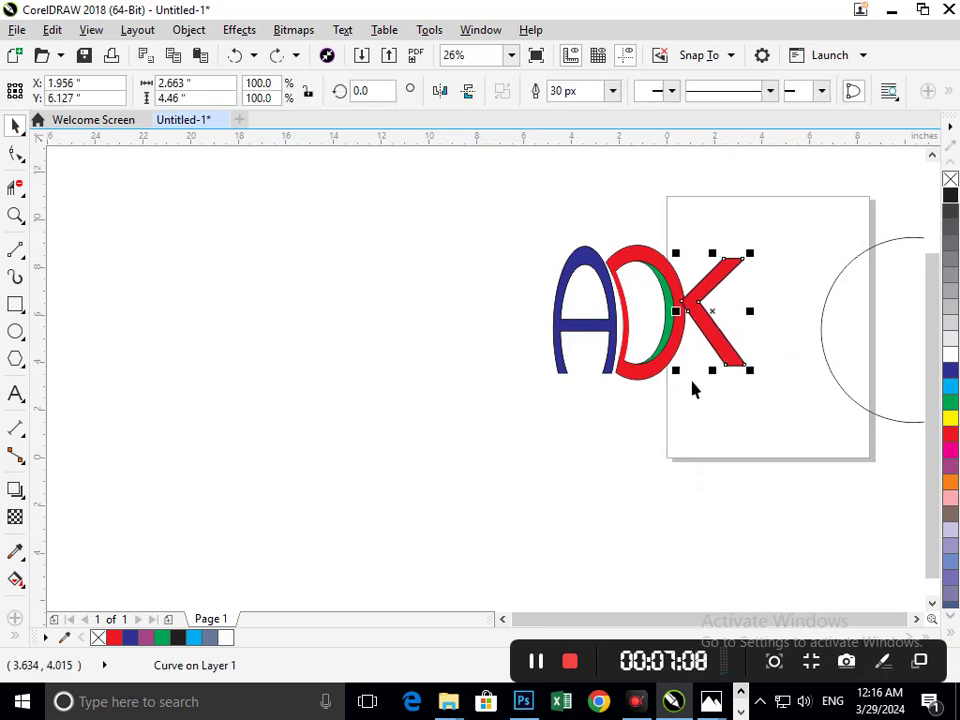
{"action": "left_click", "coordinate": [653, 371], "text": "shift"}
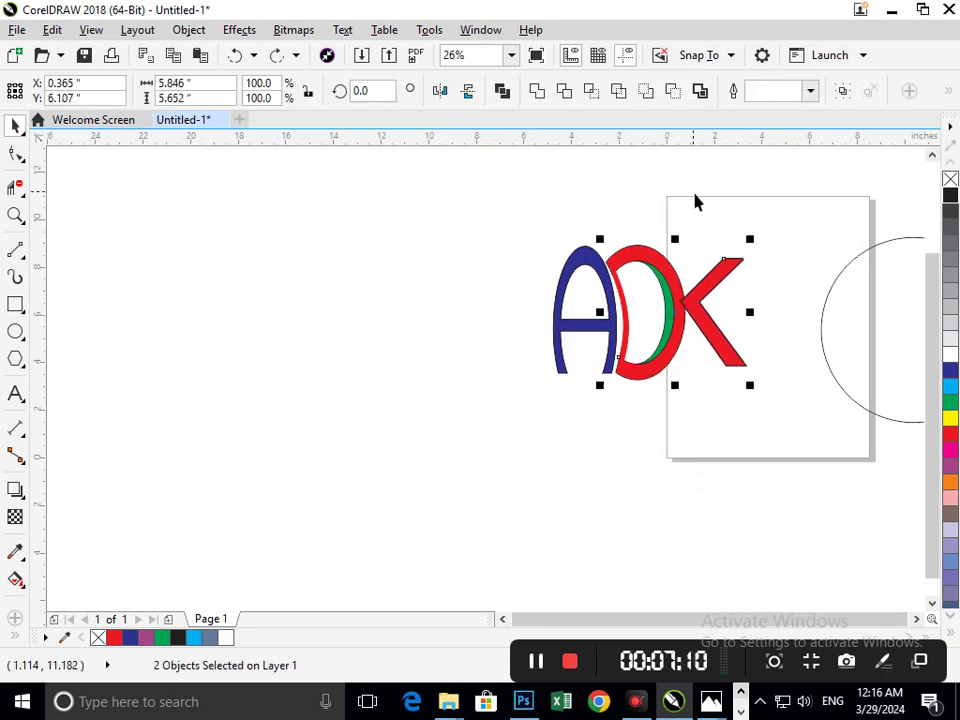
{"action": "left_click", "coordinate": [538, 93]}
{"action": "left_click", "coordinate": [733, 469]}
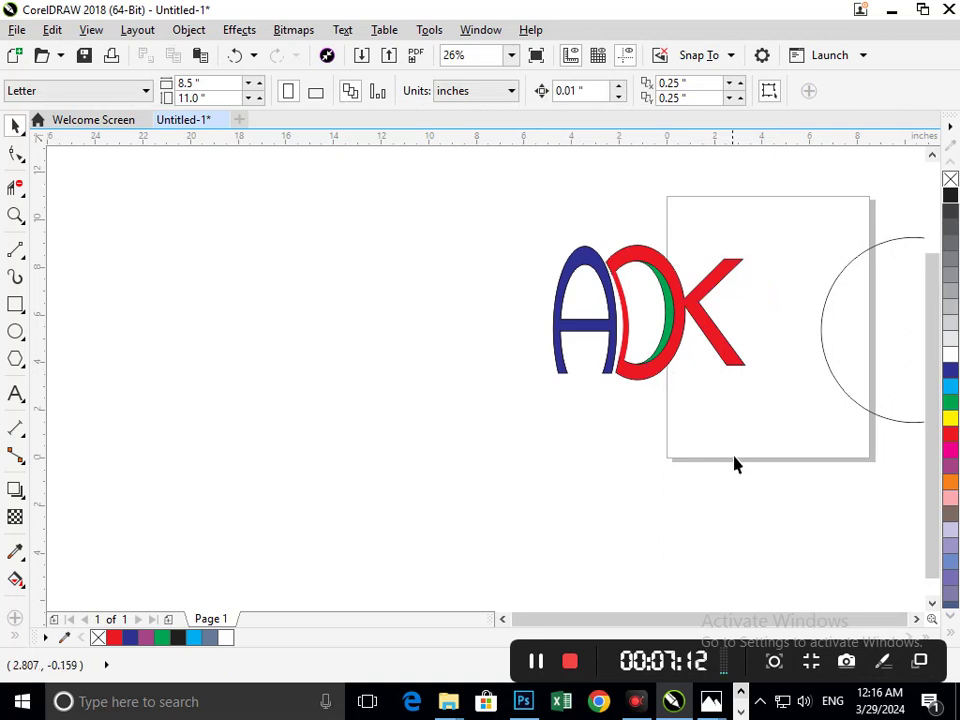
Fill the welded D and K shape with dark blue
{"action": "left_click", "coordinate": [735, 372]}
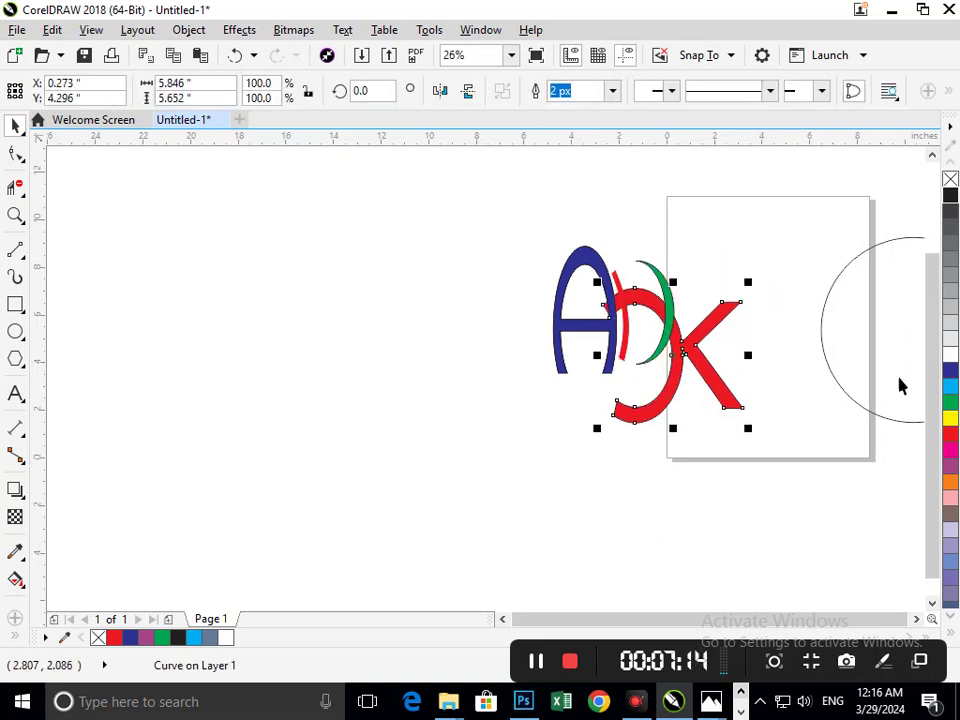
{"action": "left_click", "coordinate": [949, 370]}
{"action": "left_click", "coordinate": [707, 470]}
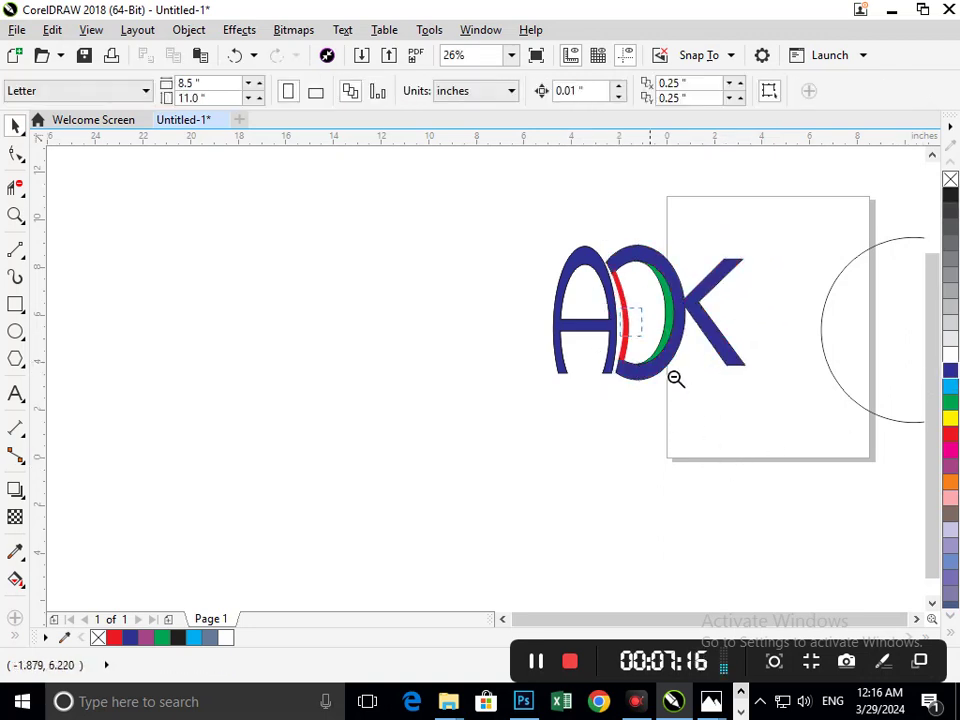
{"action": "scroll", "coordinate": [676, 379], "scroll_direction": "down", "scroll_amount": 2}
{"action": "scroll", "coordinate": [476, 419], "scroll_direction": "up", "scroll_amount": 3}
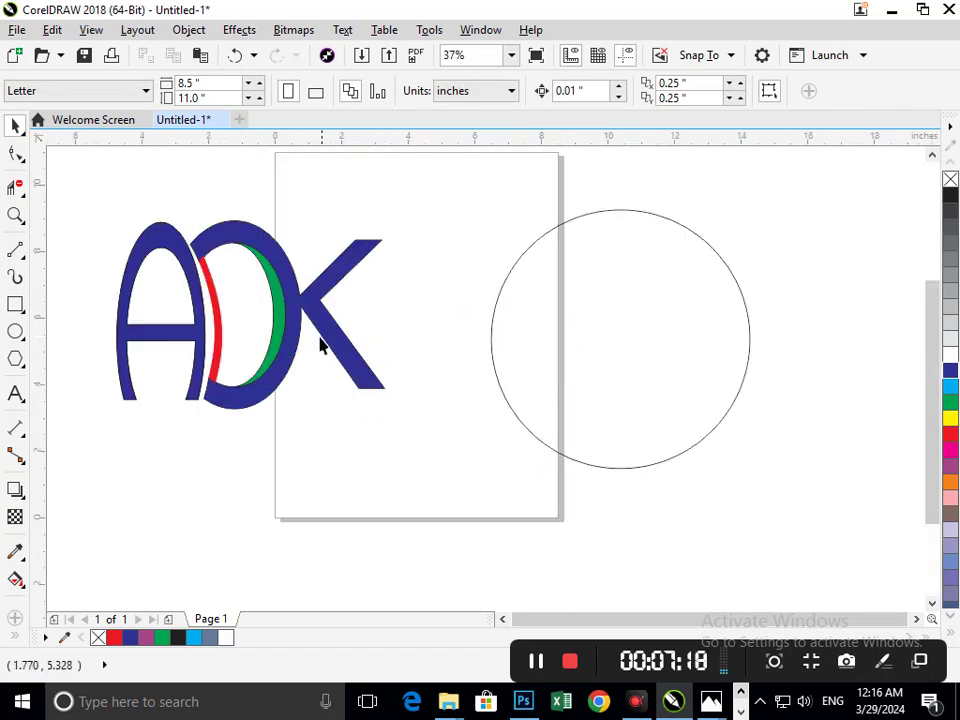
Undo the trial move of the welded D and K shape and fill it with orange
{"action": "left_click_drag", "start_coordinate": [329, 350], "coordinate": [379, 364]}
{"action": "key", "text": "ctrl+z"}
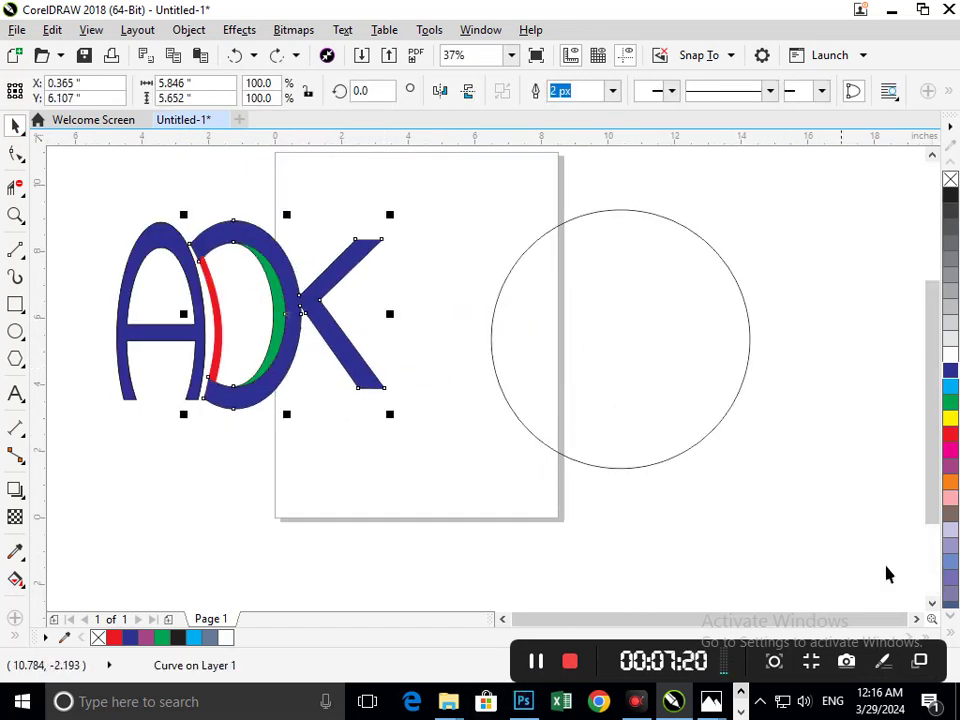
{"action": "left_click", "coordinate": [950, 483]}
{"action": "left_click", "coordinate": [374, 466]}
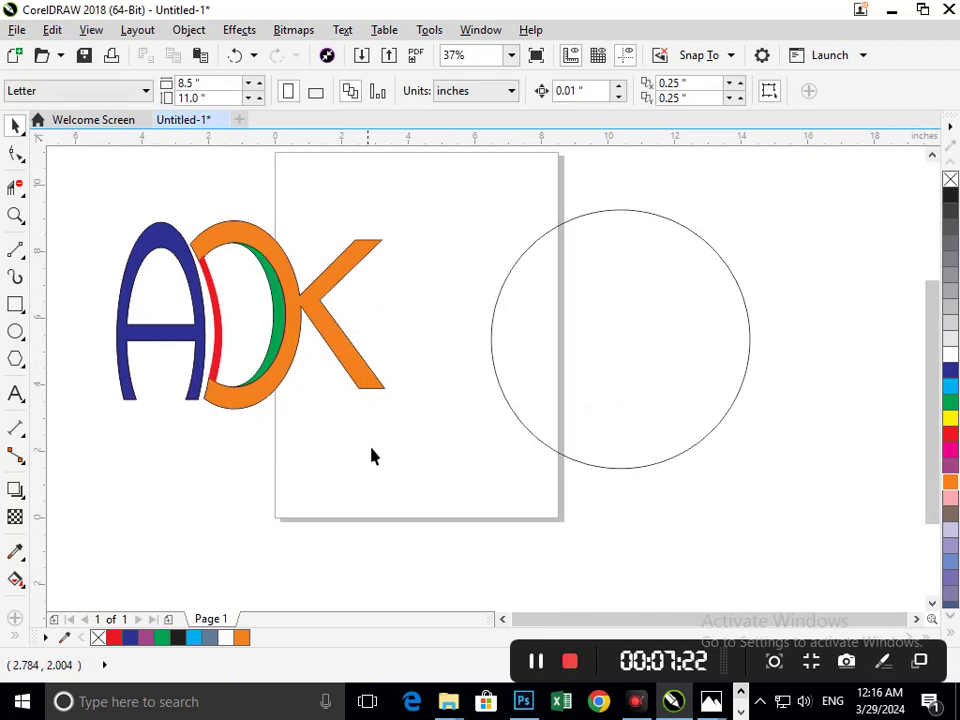
Undo the orange and dark blue fills and the weld of the D ring and K piece
{"action": "scroll", "coordinate": [293, 394], "scroll_direction": "down", "scroll_amount": 2}
{"action": "scroll", "coordinate": [340, 385], "scroll_direction": "up", "scroll_amount": 3}
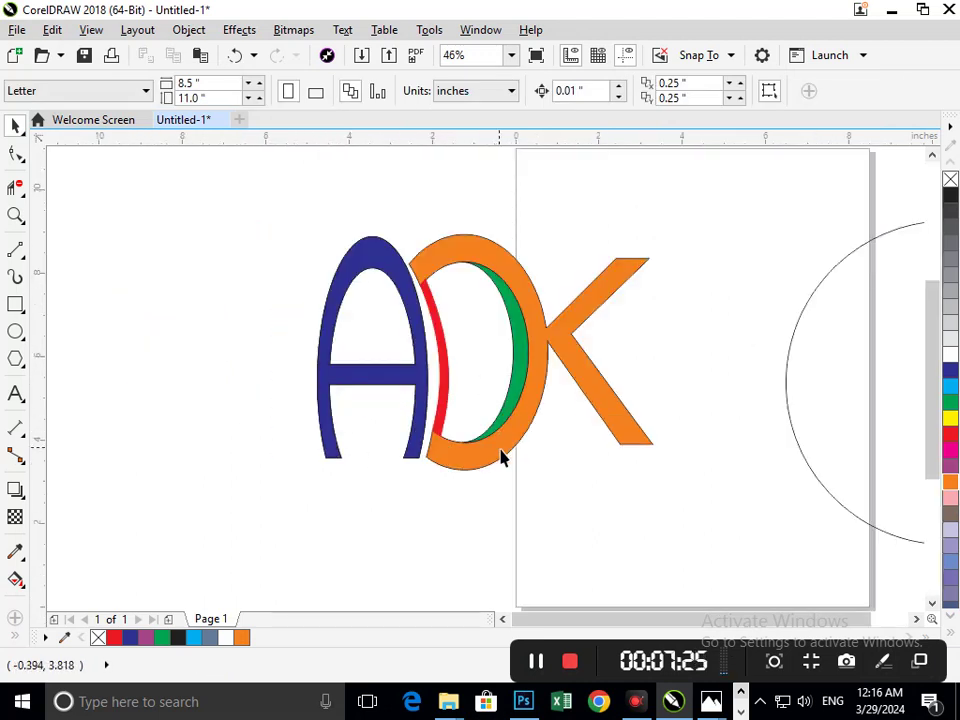
{"action": "key", "text": "ctrl+z"}
{"action": "key", "text": "ctrl+z"}
{"action": "key", "text": "ctrl+z"}
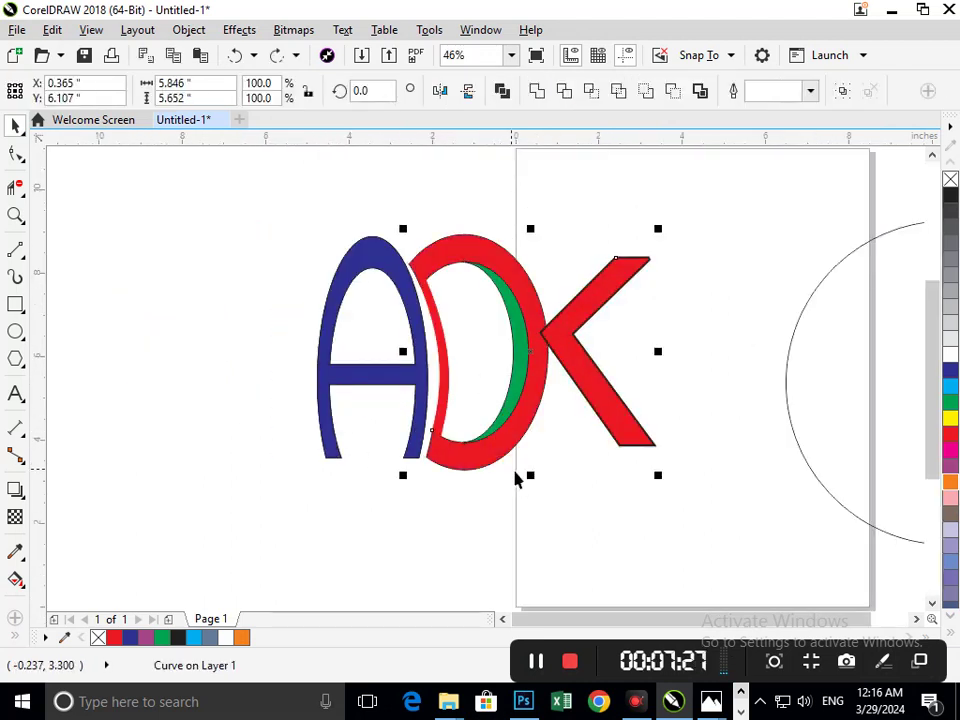
Fill the K piece with dark blue and colour its outline the same dark blue
{"action": "left_click", "coordinate": [557, 375]}
{"action": "left_click", "coordinate": [587, 388]}
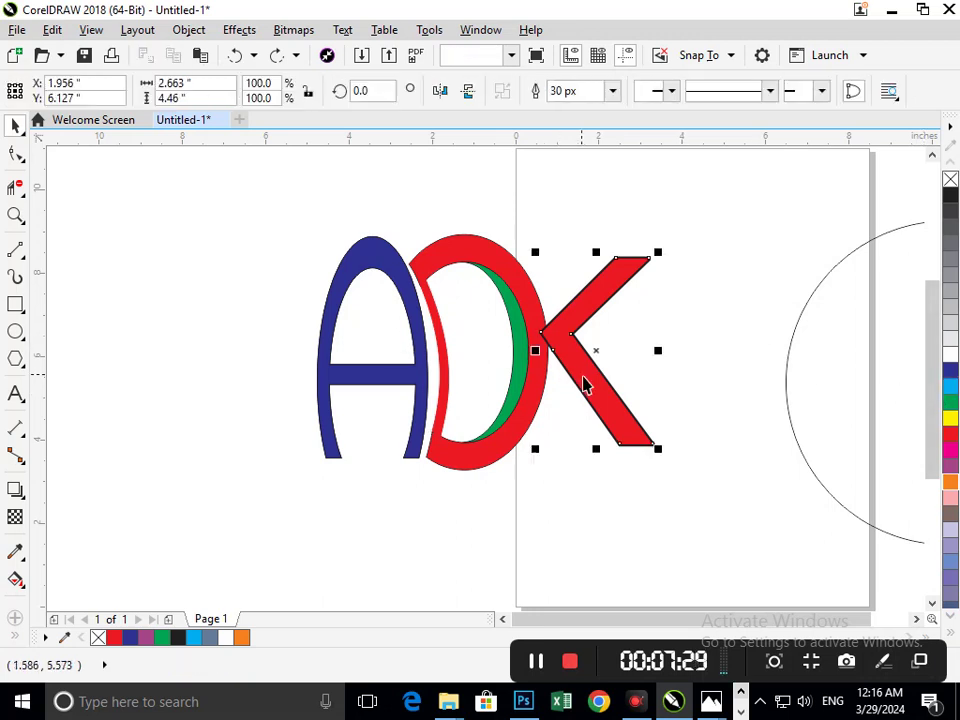
{"action": "left_click", "coordinate": [950, 387]}
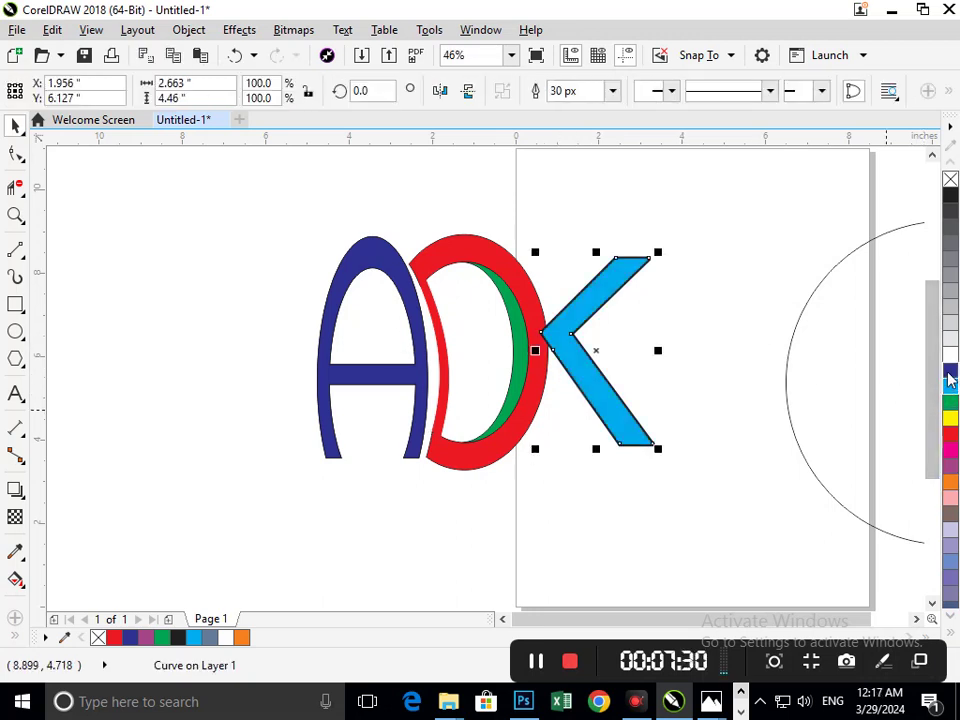
{"action": "left_click", "coordinate": [950, 371]}
{"action": "left_click", "coordinate": [632, 523]}
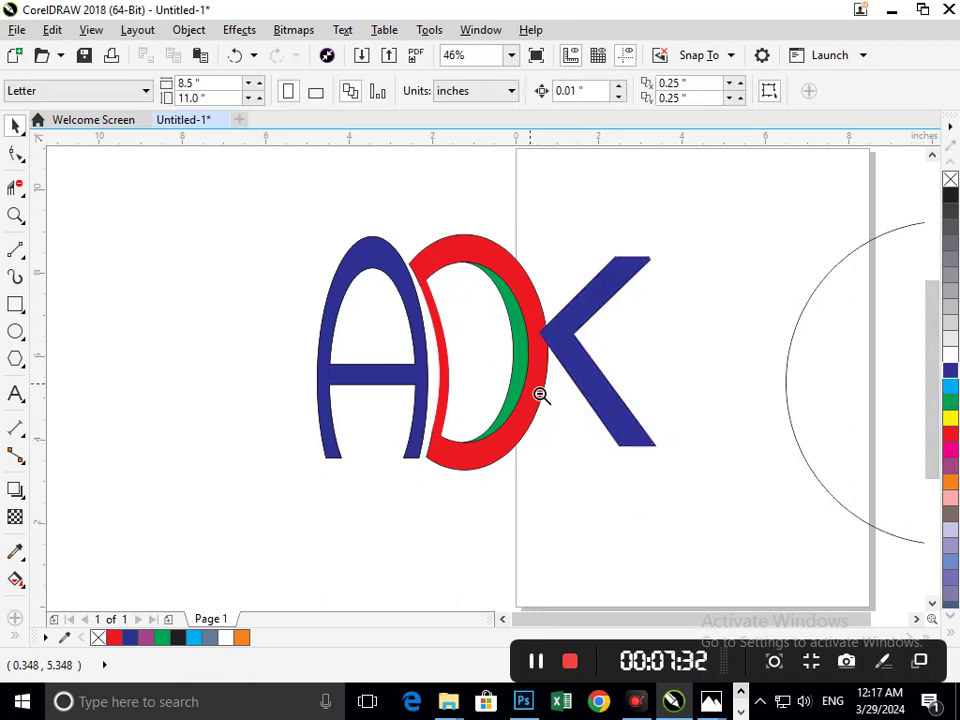
Place the ADK letters inside the large circle, scaled down to about 6.19 inches wide
{"action": "scroll", "coordinate": [387, 400], "scroll_direction": "down", "scroll_amount": 3}
{"action": "left_click_drag", "start_coordinate": [390, 440], "coordinate": [454, 476]}
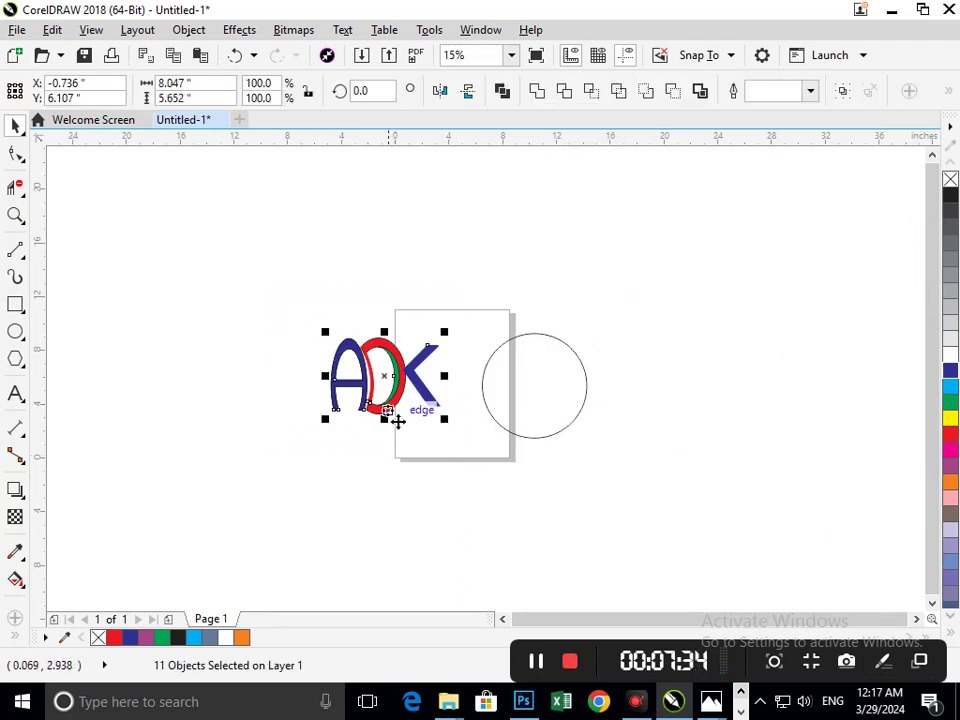
{"action": "left_click_drag", "start_coordinate": [395, 420], "coordinate": [526, 413]}
{"action": "scroll", "coordinate": [531, 360], "scroll_direction": "up", "scroll_amount": 2}
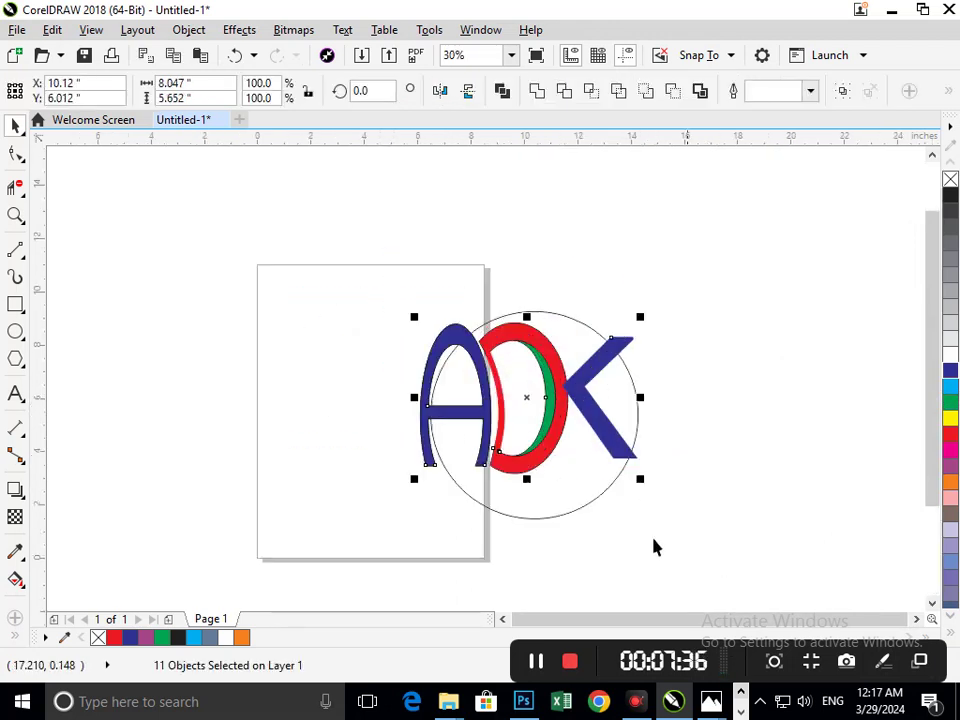
{"action": "left_click_drag", "start_coordinate": [424, 490], "coordinate": [452, 469]}
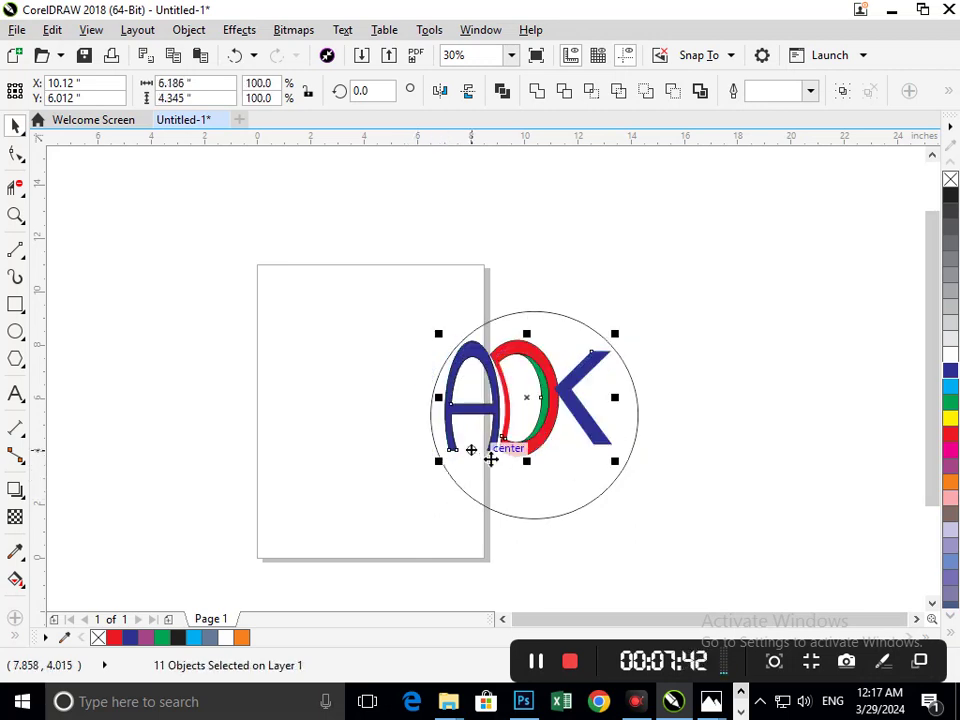
{"action": "left_click_drag", "start_coordinate": [512, 455], "coordinate": [530, 464]}
{"action": "left_click", "coordinate": [716, 489]}
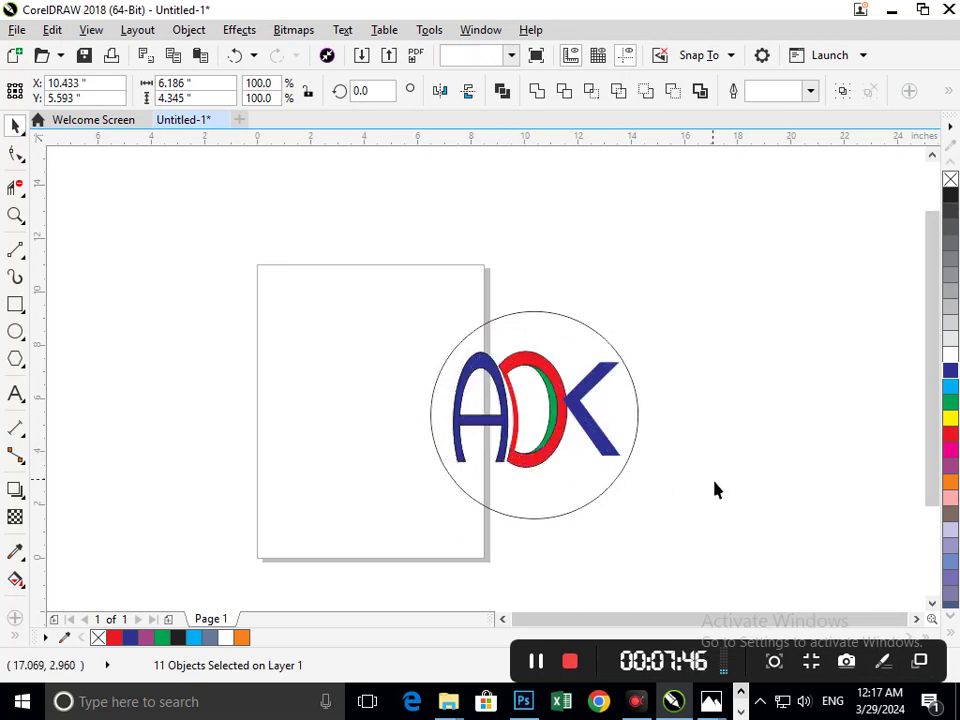
{"action": "key", "text": "F2"}
{"action": "left_click_drag", "start_coordinate": [416, 325], "coordinate": [867, 560]}
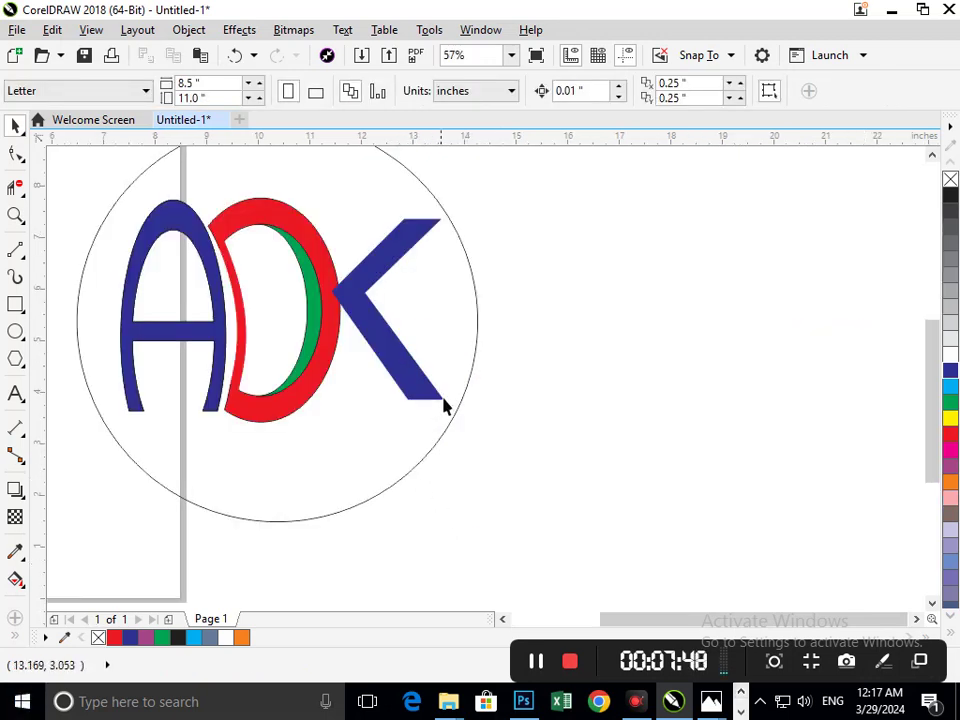
{"action": "left_click", "coordinate": [400, 374]}
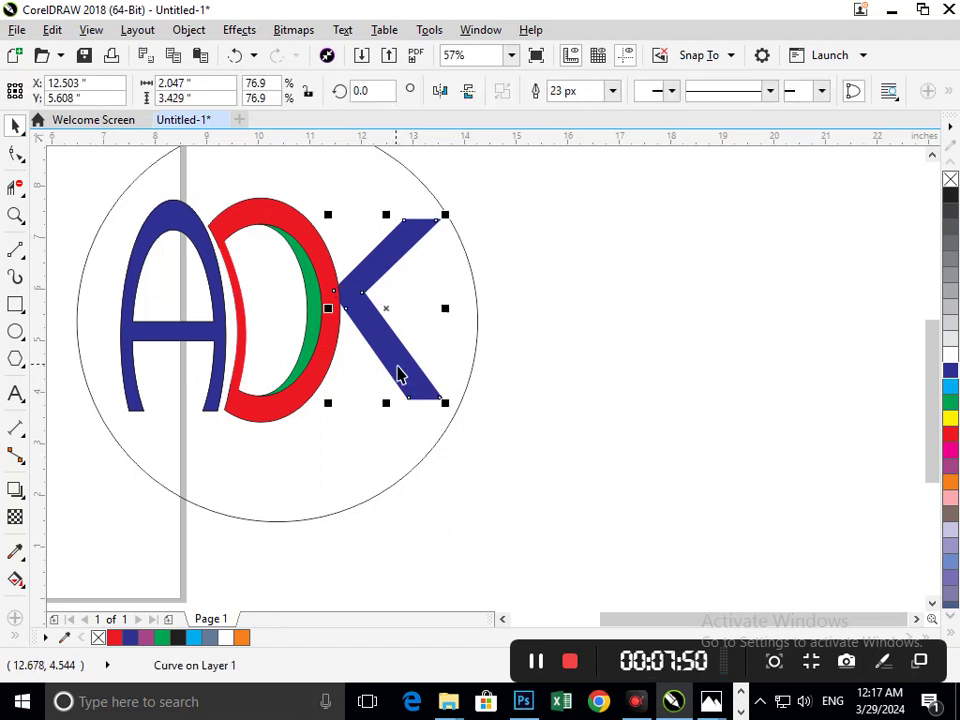
{"action": "left_click", "coordinate": [566, 367]}
{"action": "key", "text": "F3"}
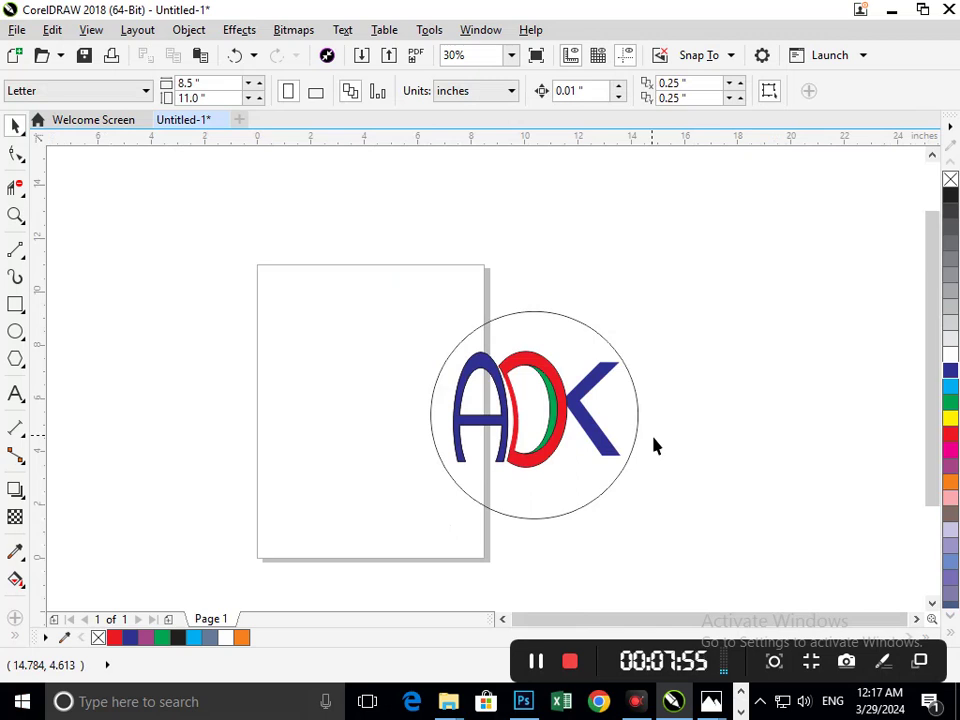
{"action": "left_click", "coordinate": [603, 457]}
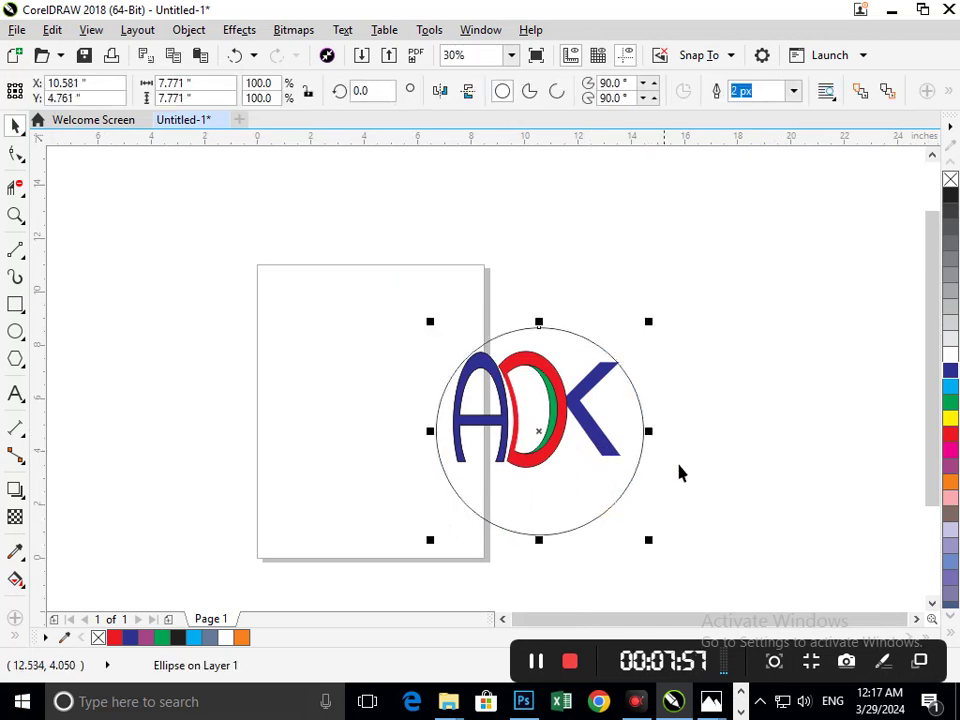
{"action": "left_click", "coordinate": [700, 482]}
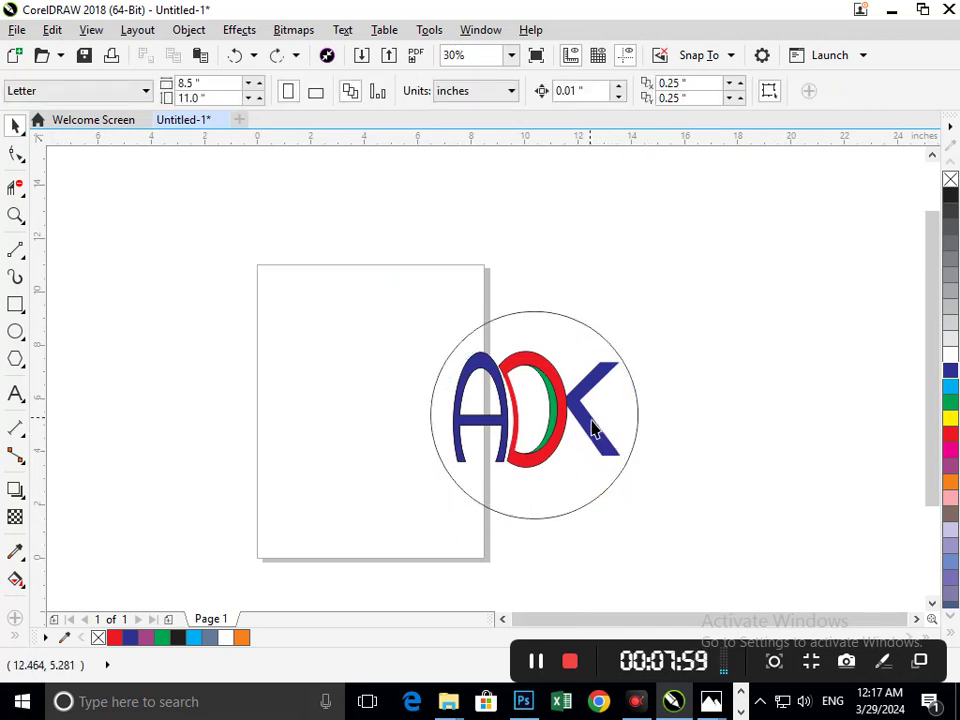
Try widening the K piece across the D's ring to about 2.93 inches and bringing it to the front
{"action": "left_click_drag", "start_coordinate": [591, 421], "coordinate": [539, 425]}
{"action": "key", "text": "ctrl+z"}
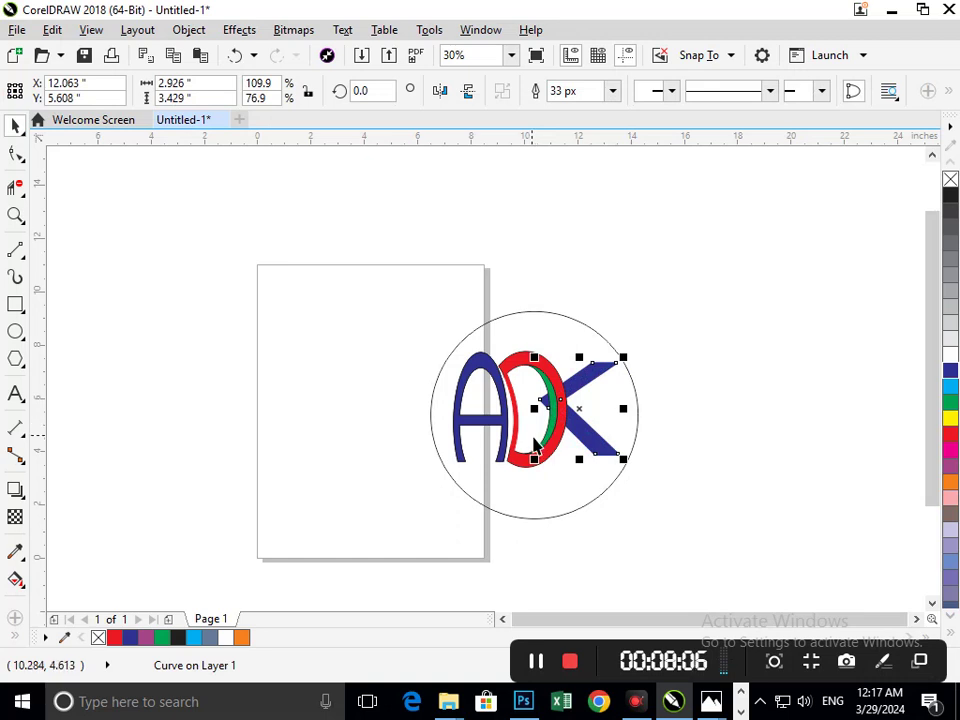
{"action": "key", "text": "shift+Page_Up"}
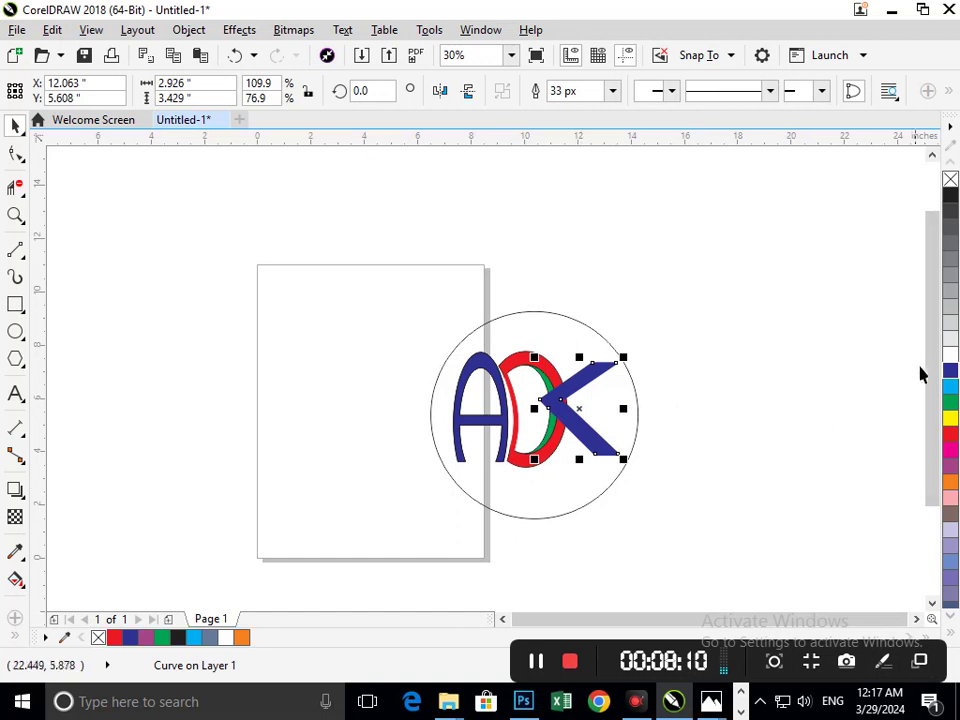
Try a white fill on the widened K piece, and undo both the fill and the widening
{"action": "left_click", "coordinate": [950, 354]}
{"action": "left_click", "coordinate": [773, 454]}
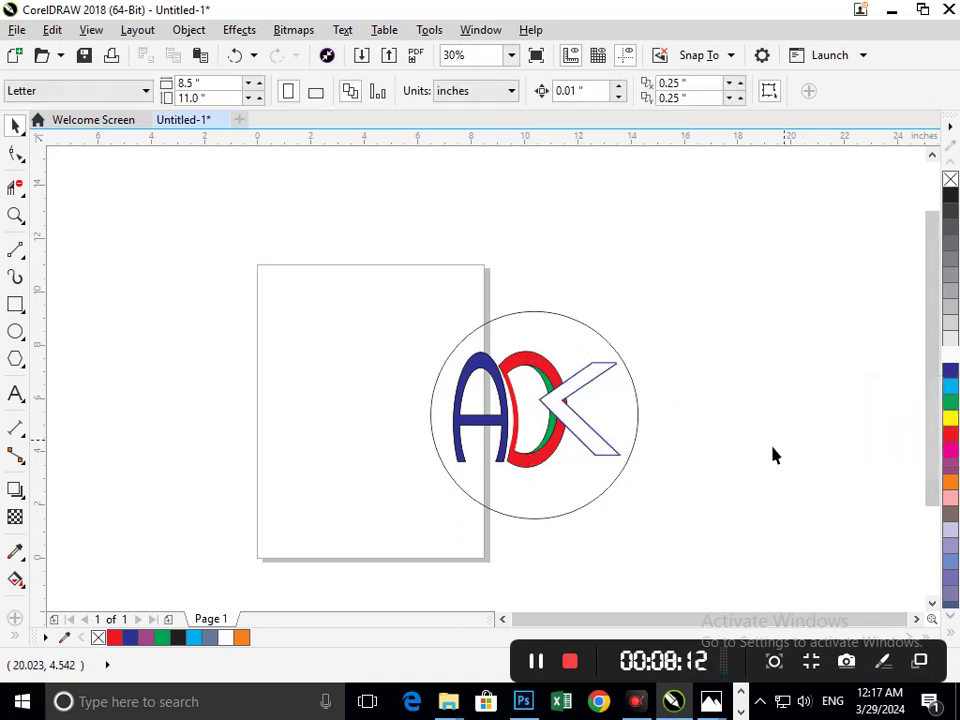
{"action": "key", "text": "ctrl+z"}
{"action": "key", "text": "ctrl+z"}
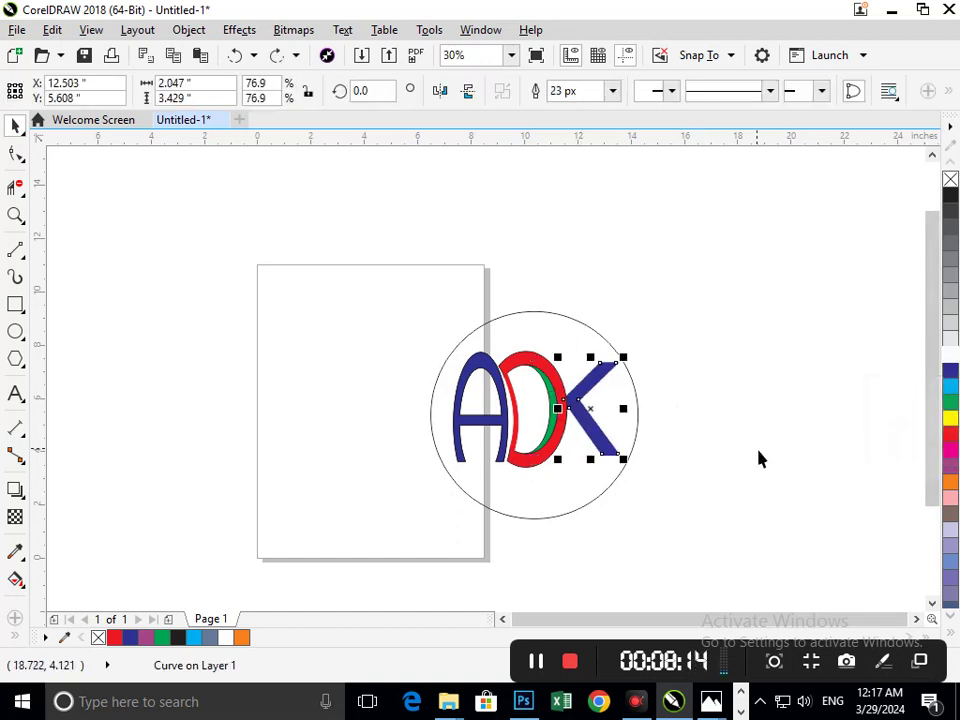
{"action": "left_click", "coordinate": [758, 457]}
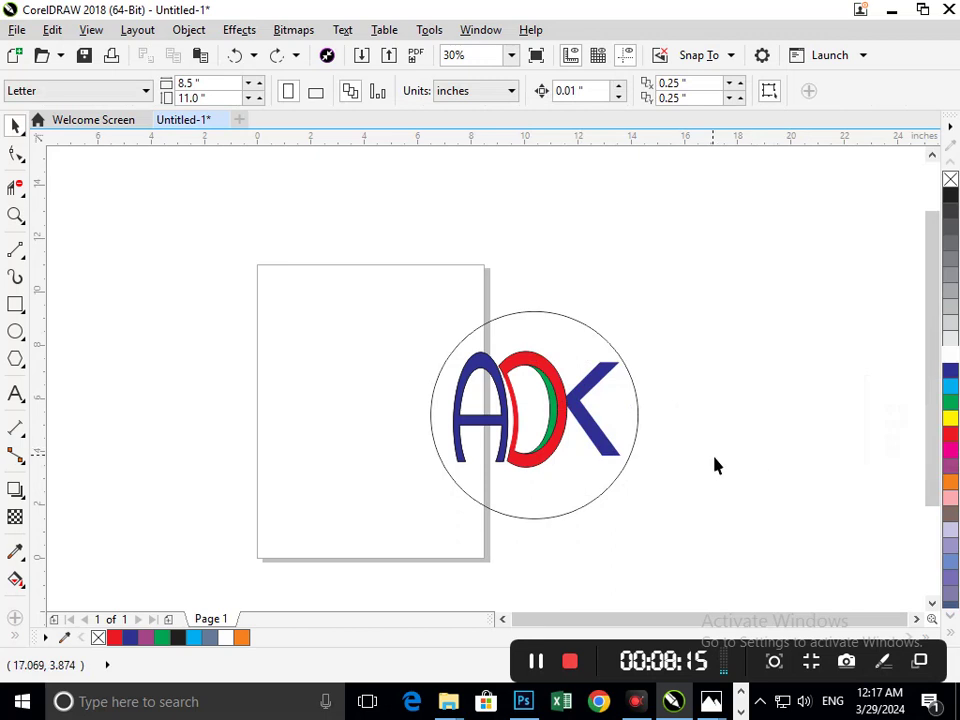
Recolour the K piece's fill and outline purple
{"action": "left_click", "coordinate": [604, 439]}
{"action": "left_click", "coordinate": [950, 462]}
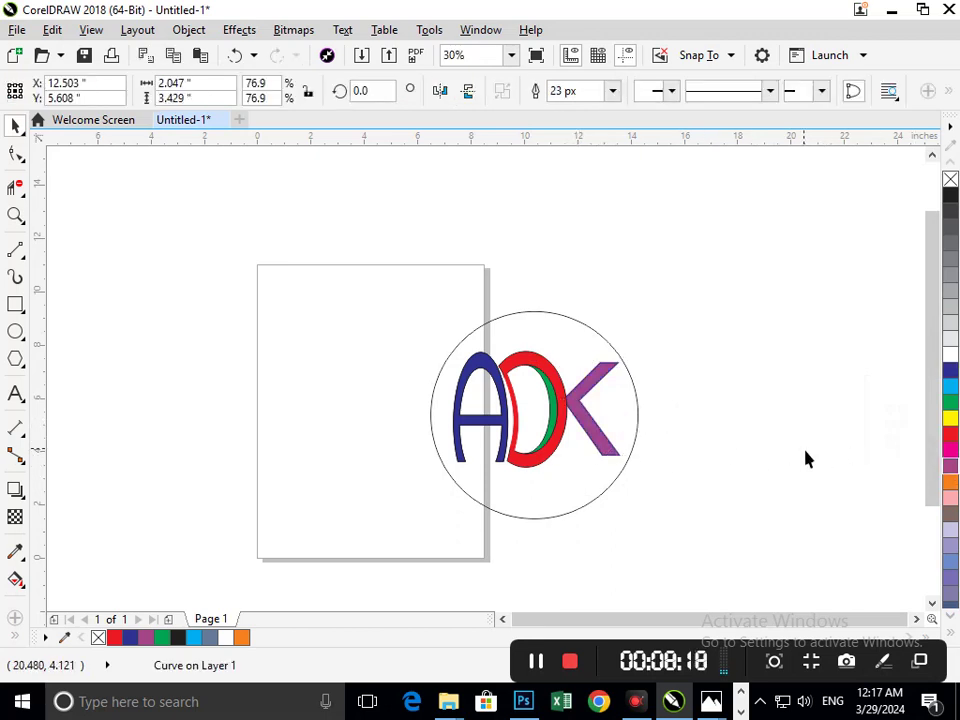
{"action": "left_click", "coordinate": [806, 456]}
{"action": "left_click", "coordinate": [605, 447]}
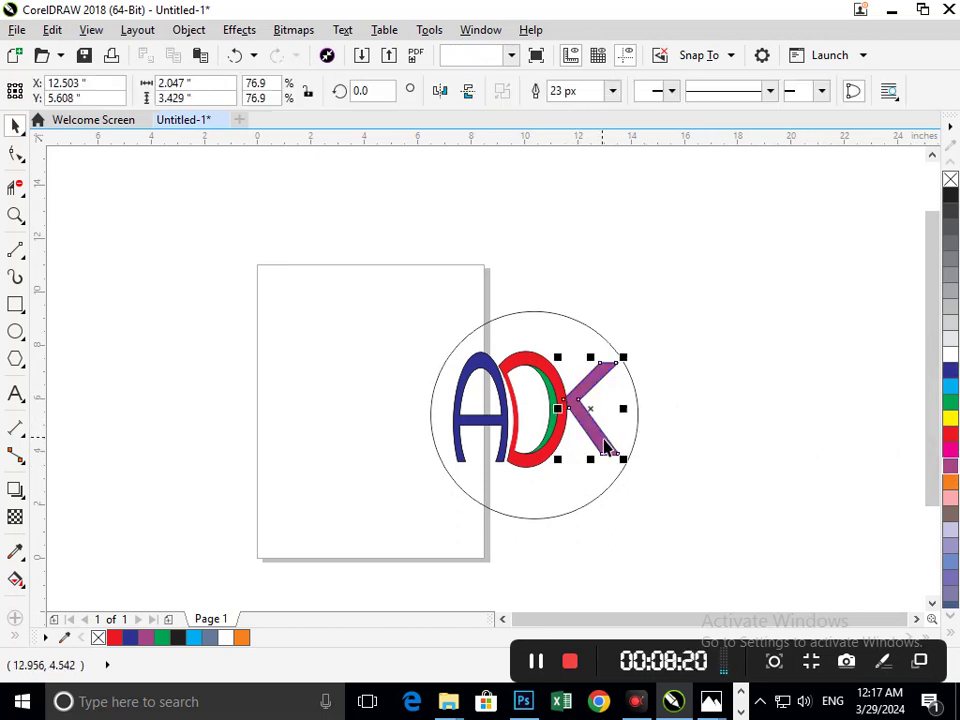
{"action": "right_click", "coordinate": [949, 465]}
{"action": "left_click", "coordinate": [823, 470]}
Group the circle and all the ADK letter shapes into one object
{"action": "scroll", "coordinate": [545, 420], "scroll_direction": "down", "scroll_amount": 1}
{"action": "scroll", "coordinate": [640, 433], "scroll_direction": "up", "scroll_amount": 1}
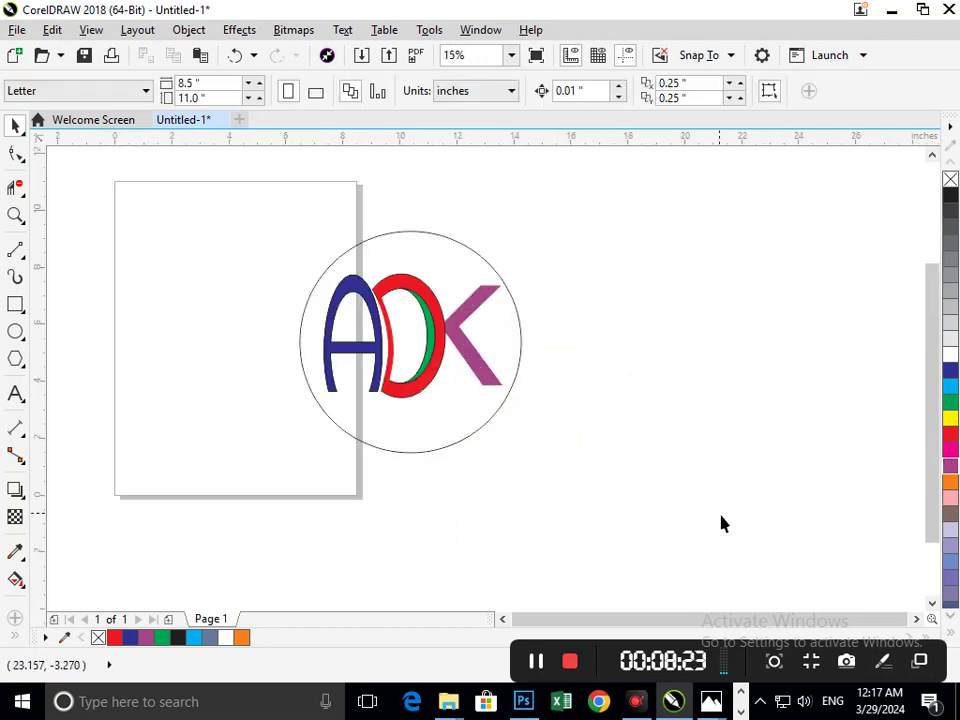
{"action": "key", "text": "ctrl+a"}
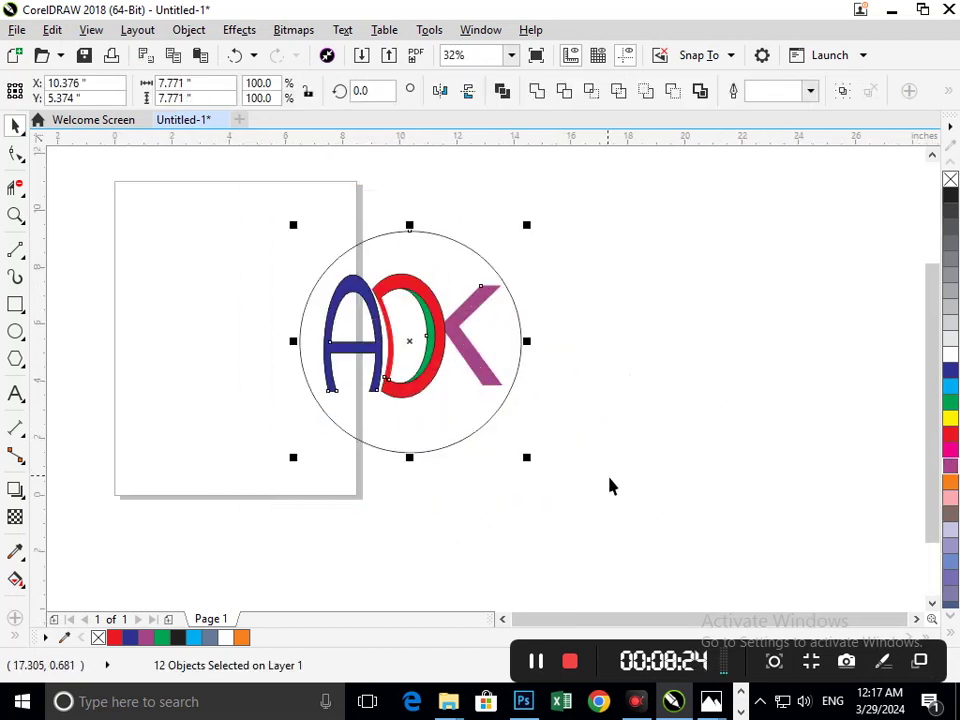
{"action": "key", "text": "ctrl+g"}
{"action": "left_click", "coordinate": [563, 405]}
Move the grouped logo to empty space far above and left of the page, to about X -68.65, Y 34.59 inches
{"action": "scroll", "coordinate": [519, 381], "scroll_direction": "down", "scroll_amount": 1}
{"action": "left_click", "coordinate": [558, 394]}
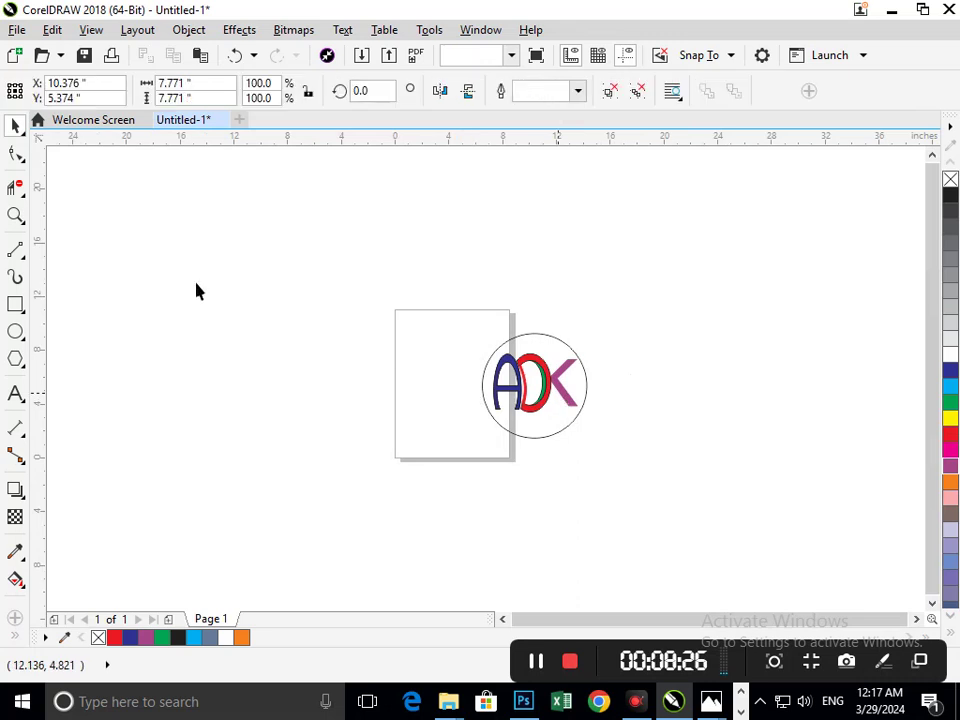
{"action": "left_click_drag", "start_coordinate": [196, 291], "coordinate": [173, 256]}
{"action": "scroll", "coordinate": [296, 293], "scroll_direction": "down", "scroll_amount": 2}
{"action": "left_click", "coordinate": [408, 350]}
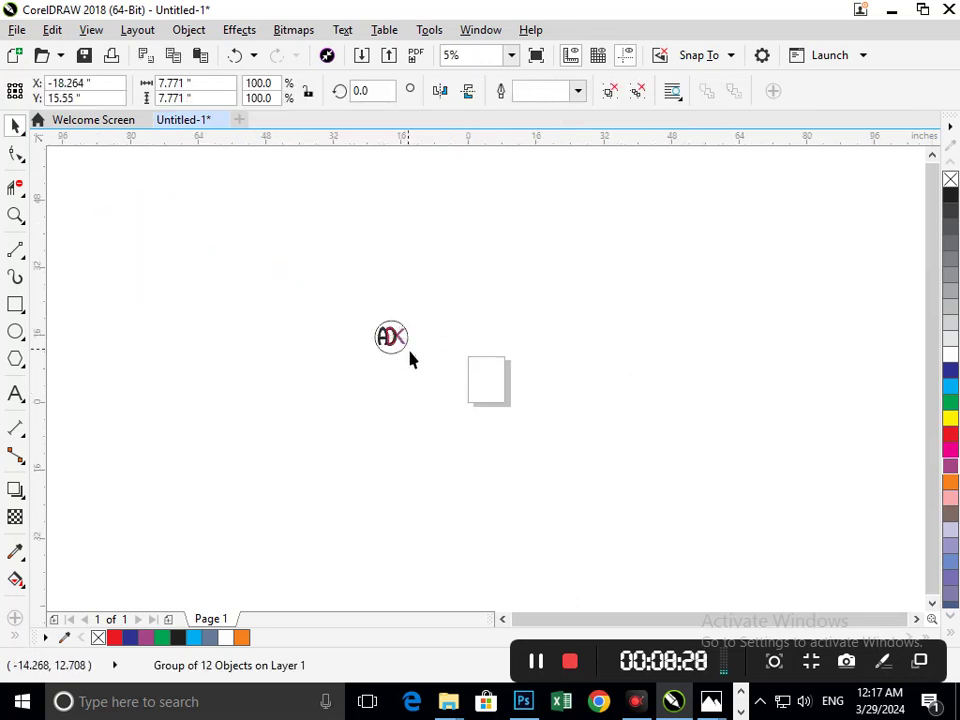
{"action": "left_click_drag", "start_coordinate": [409, 351], "coordinate": [195, 269]}
{"action": "left_click", "coordinate": [152, 233]}
{"action": "key", "text": "F2"}
{"action": "mouse_move", "coordinate": [150, 232]}
{"action": "left_mouse_down"}
{"action": "mouse_move", "coordinate": [209, 302]}
{"action": "mouse_move", "coordinate": [207, 280]}
{"action": "left_mouse_up"}
Scale the grouped logo down to about 6.63 inches wide and shift it slightly upward
{"action": "left_click", "coordinate": [512, 456]}
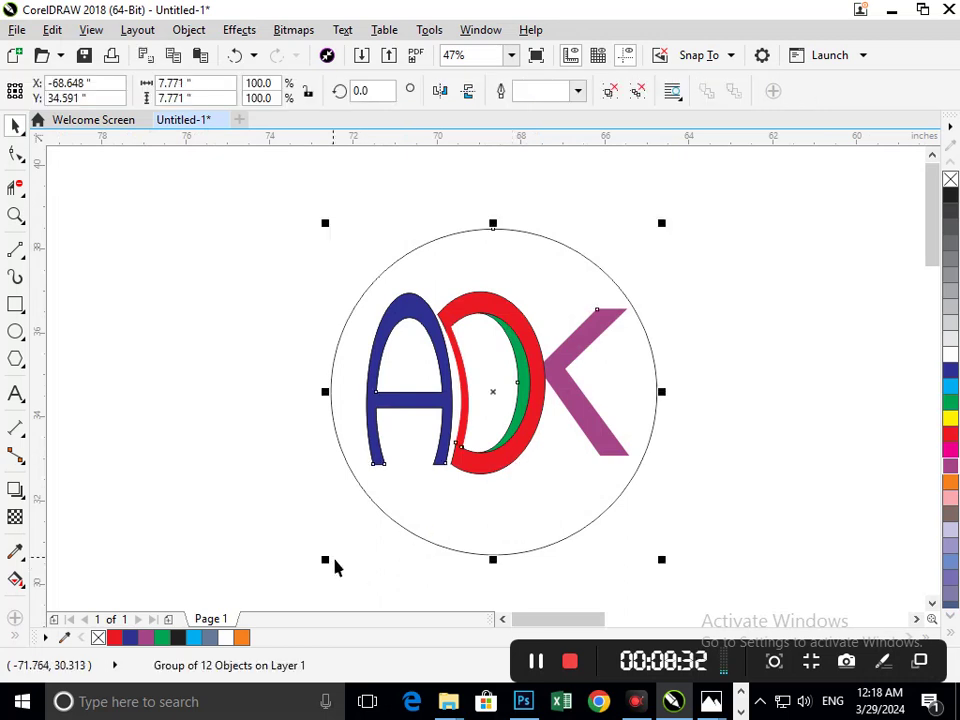
{"action": "left_click_drag", "start_coordinate": [338, 569], "coordinate": [358, 524]}
{"action": "left_click_drag", "start_coordinate": [470, 456], "coordinate": [459, 403]}
{"action": "left_click", "coordinate": [726, 436]}
Ungroup all of the logo's objects and shift the ADK letters slightly up and left within the circle
{"action": "left_click", "coordinate": [494, 397]}
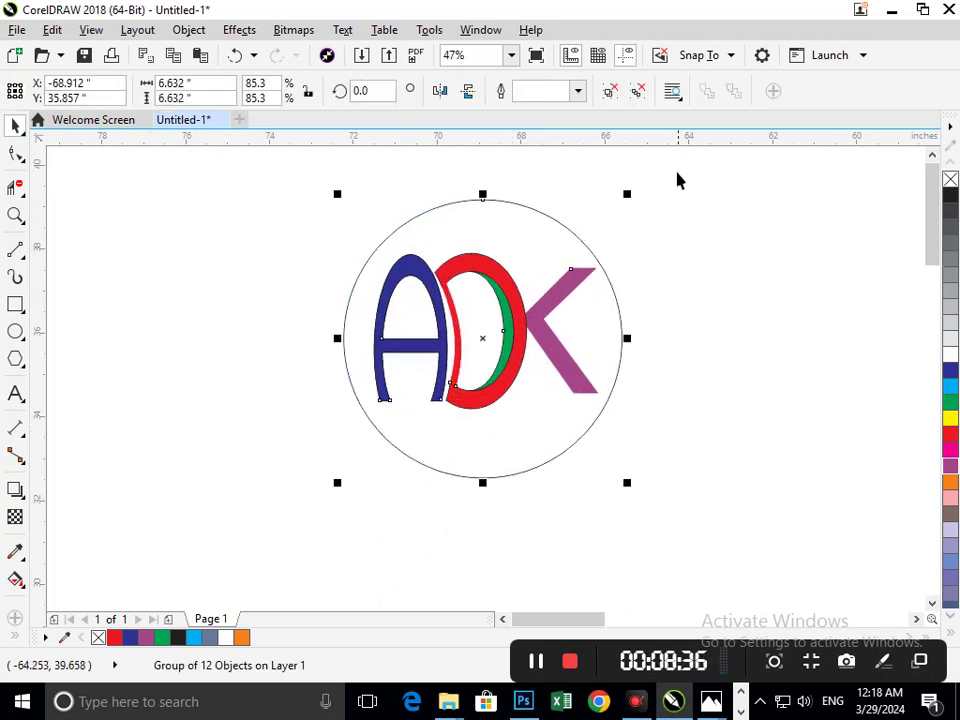
{"action": "left_click", "coordinate": [637, 95]}
{"action": "left_click", "coordinate": [693, 253]}
{"action": "left_click_drag", "start_coordinate": [350, 199], "coordinate": [627, 446]}
{"action": "left_click_drag", "start_coordinate": [500, 395], "coordinate": [495, 387]}
{"action": "left_click", "coordinate": [671, 413]}
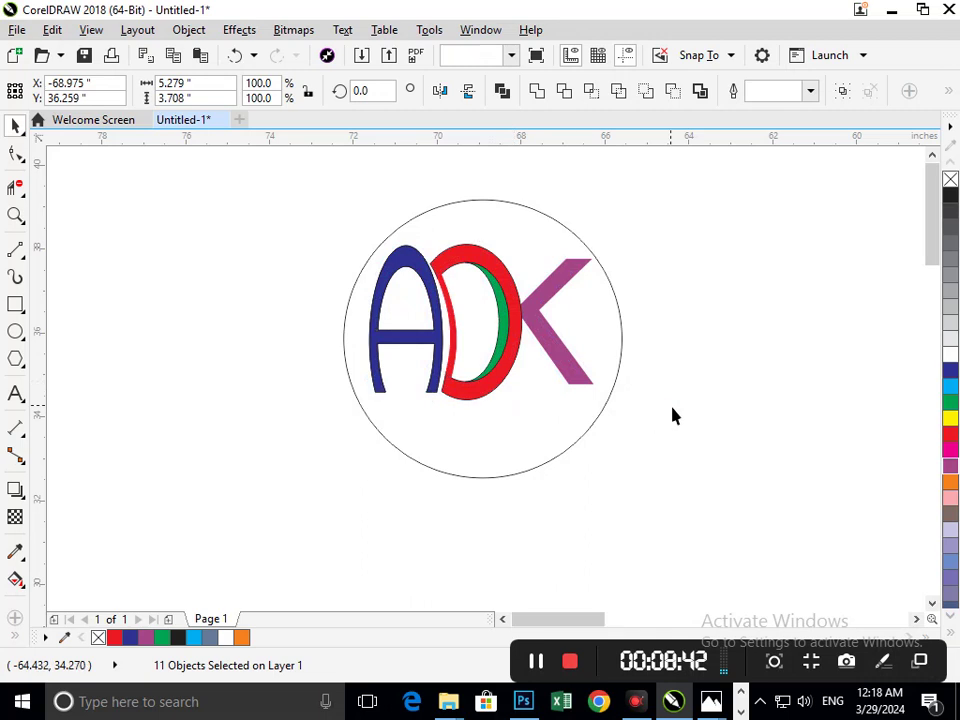
Move the circle away from the letters to the empty area left of the A
{"action": "left_click", "coordinate": [578, 383]}
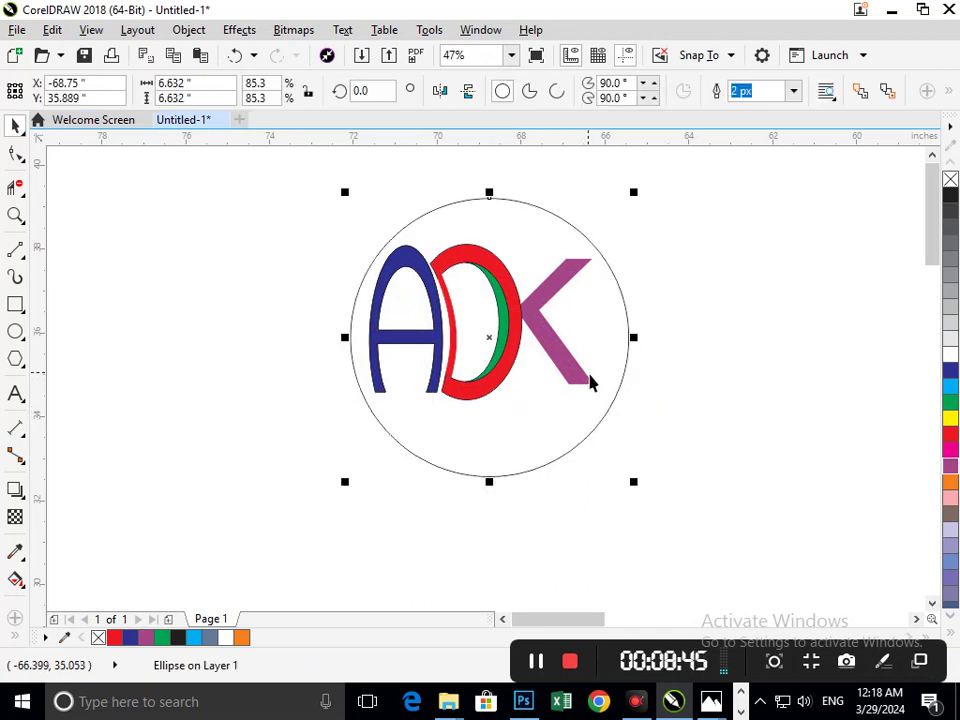
{"action": "left_click", "coordinate": [706, 446]}
{"action": "left_click_drag", "start_coordinate": [536, 326], "coordinate": [540, 373]}
{"action": "key", "text": "ctrl+z"}
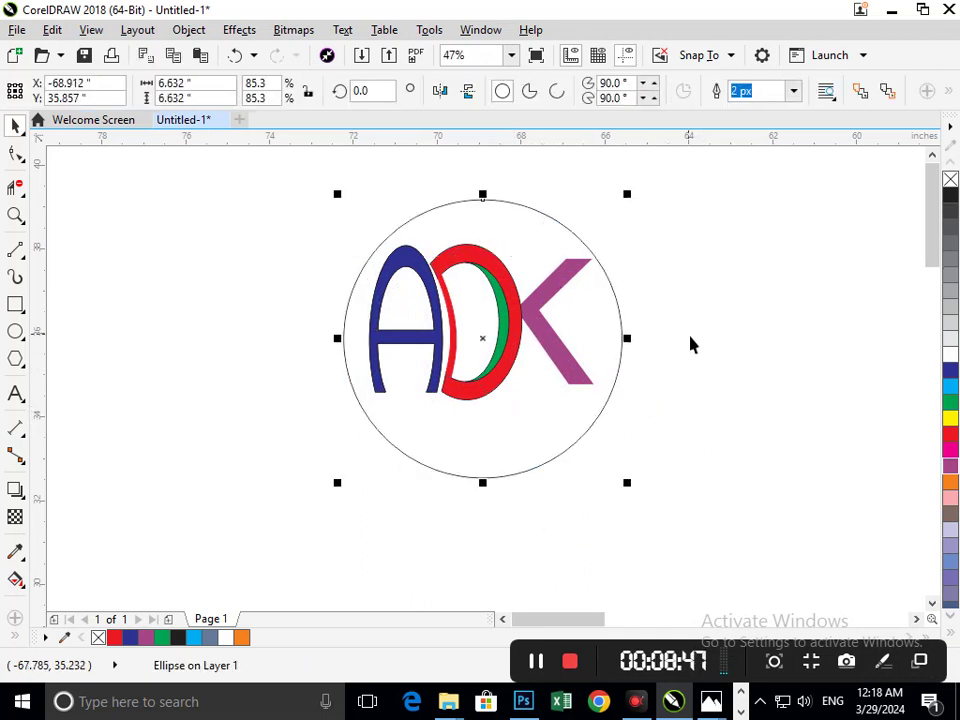
{"action": "left_click", "coordinate": [690, 336]}
{"action": "key", "text": "ctrl+z"}
{"action": "left_click", "coordinate": [519, 430]}
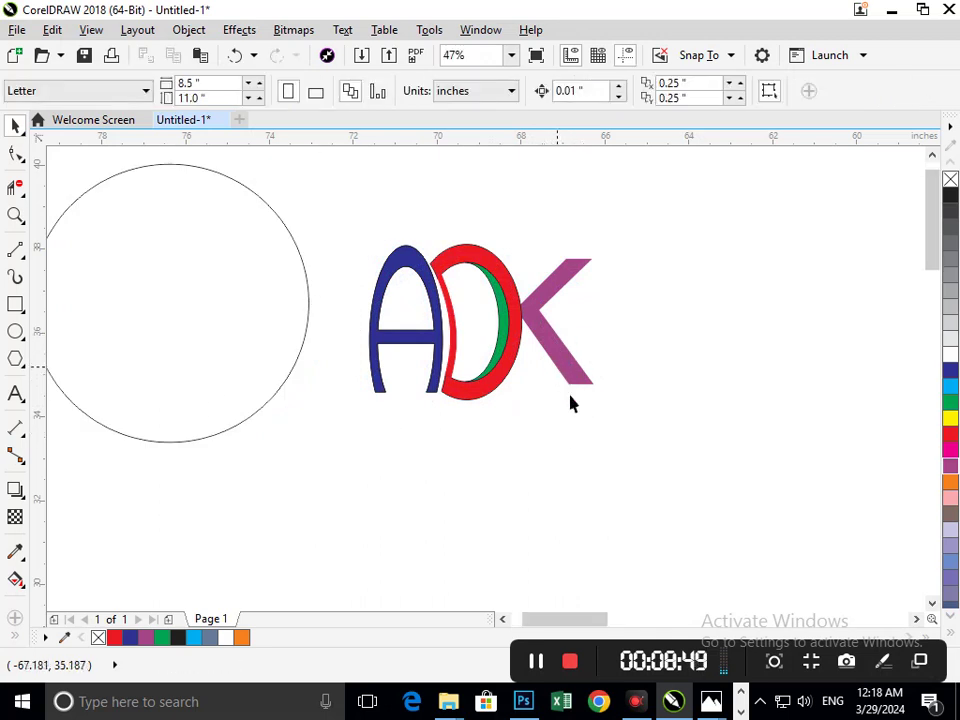
Fill the K piece with green
{"action": "left_click", "coordinate": [572, 381]}
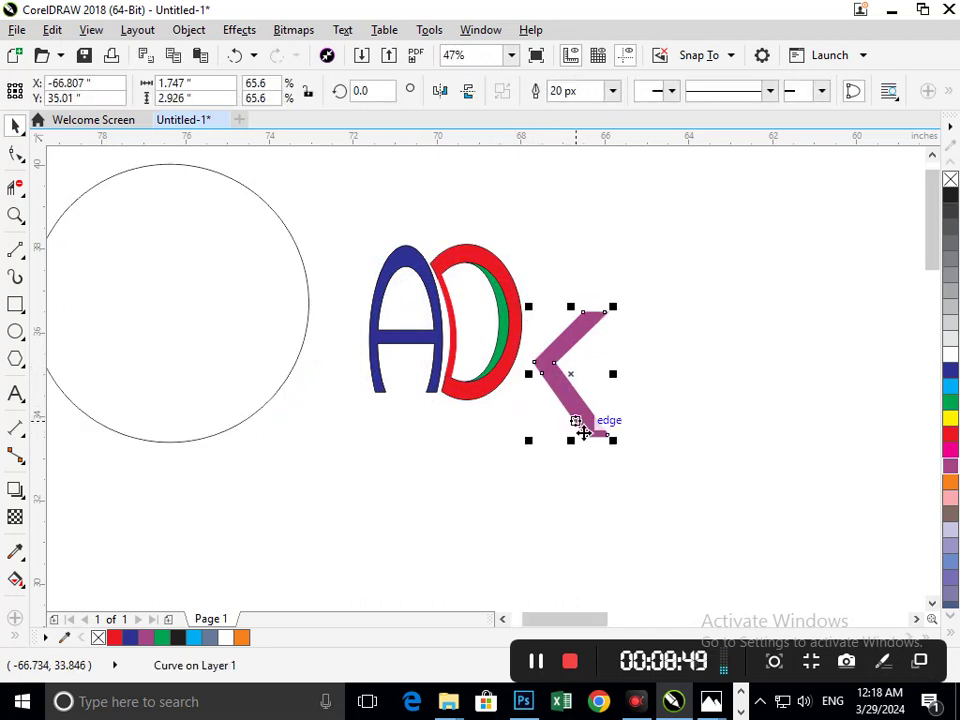
{"action": "left_click", "coordinate": [951, 404]}
{"action": "left_click", "coordinate": [748, 436]}
Move the circle back around the ADK letters
{"action": "key", "text": "F3"}
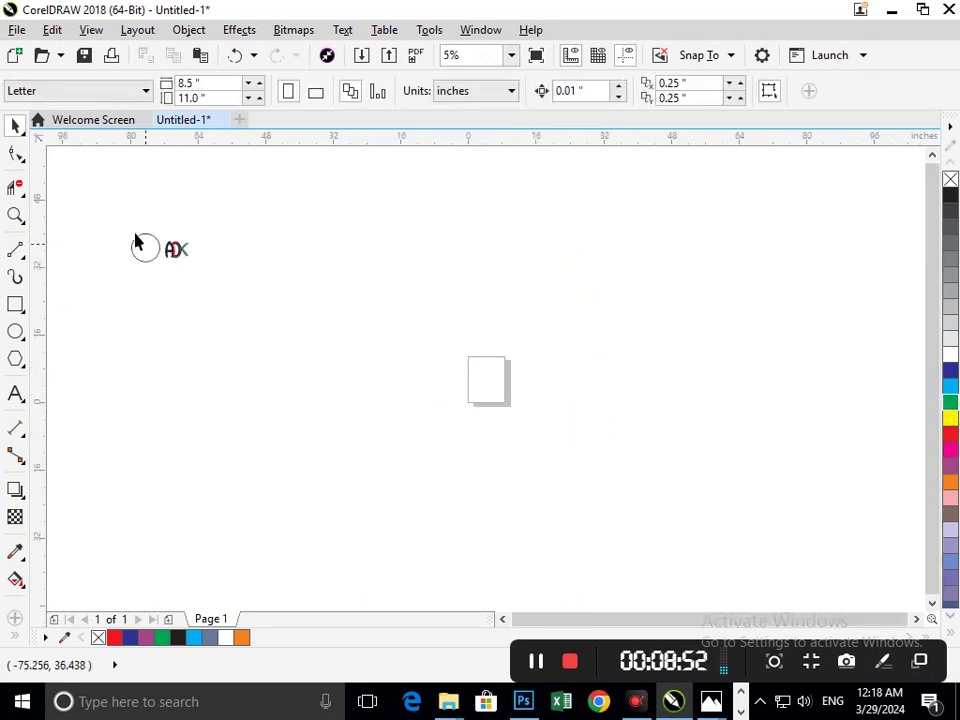
{"action": "scroll", "coordinate": [137, 243], "scroll_direction": "up", "scroll_amount": 4}
{"action": "left_click_drag", "start_coordinate": [298, 325], "coordinate": [448, 339]}
{"action": "left_click", "coordinate": [500, 453]}
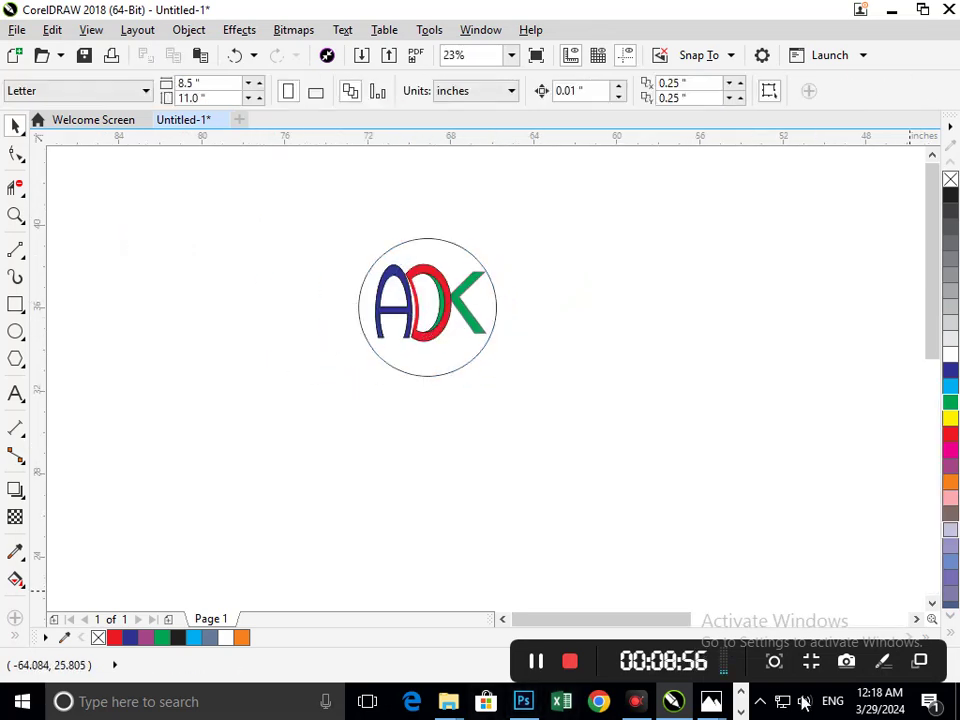
Enlarge the circle from its centre to about 7.37 inches in diameter around the letters
{"action": "key", "text": "F2"}
{"action": "left_click_drag", "start_coordinate": [321, 204], "coordinate": [584, 453]}
{"action": "key", "text": "F2"}
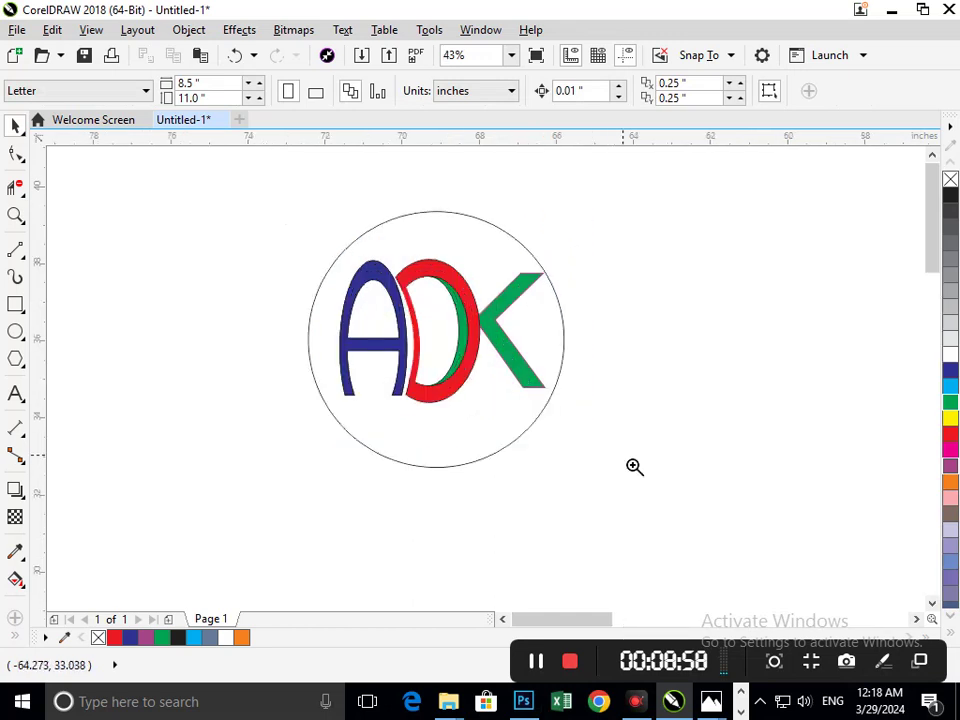
{"action": "left_click", "coordinate": [483, 436]}
{"action": "key", "text": "F3"}
{"action": "left_click", "coordinate": [467, 405]}
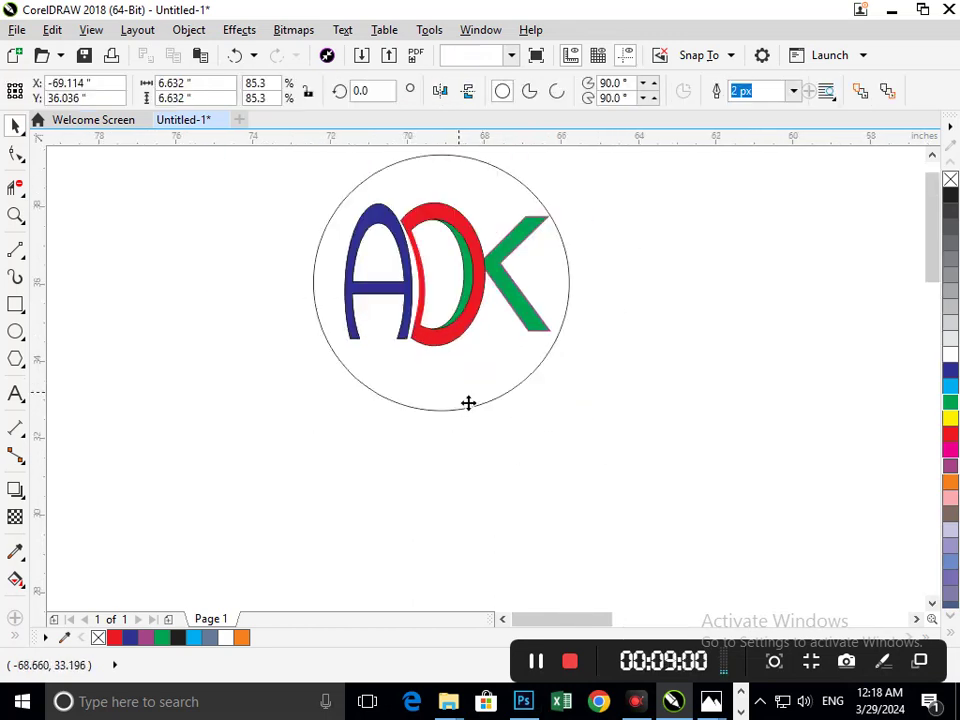
{"action": "mouse_move", "coordinate": [582, 427]}
{"action": "left_mouse_down"}
{"action": "mouse_move", "coordinate": [596, 450]}
{"action": "mouse_move", "coordinate": [596, 441]}
{"action": "left_mouse_up"}
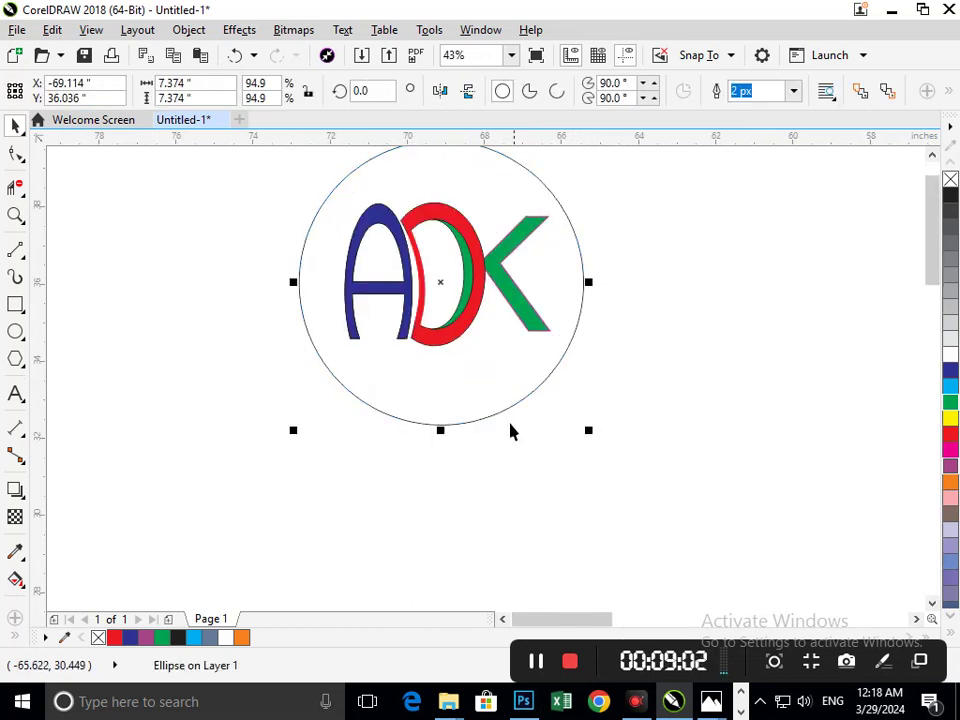
Lower the circle by about half an inch around the ADK letters, leaving more room beneath them
{"action": "left_click", "coordinate": [503, 466]}
{"action": "key", "text": "F3"}
{"action": "key", "text": "F2"}
{"action": "left_click_drag", "start_coordinate": [343, 241], "coordinate": [667, 470]}
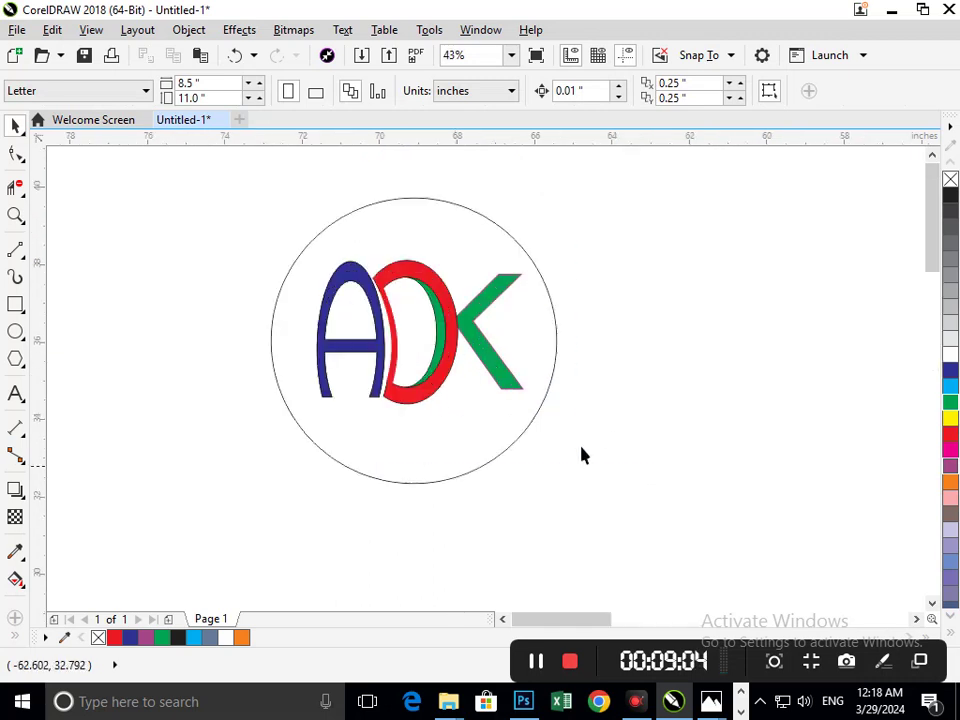
{"action": "left_click_drag", "start_coordinate": [425, 482], "coordinate": [426, 501]}
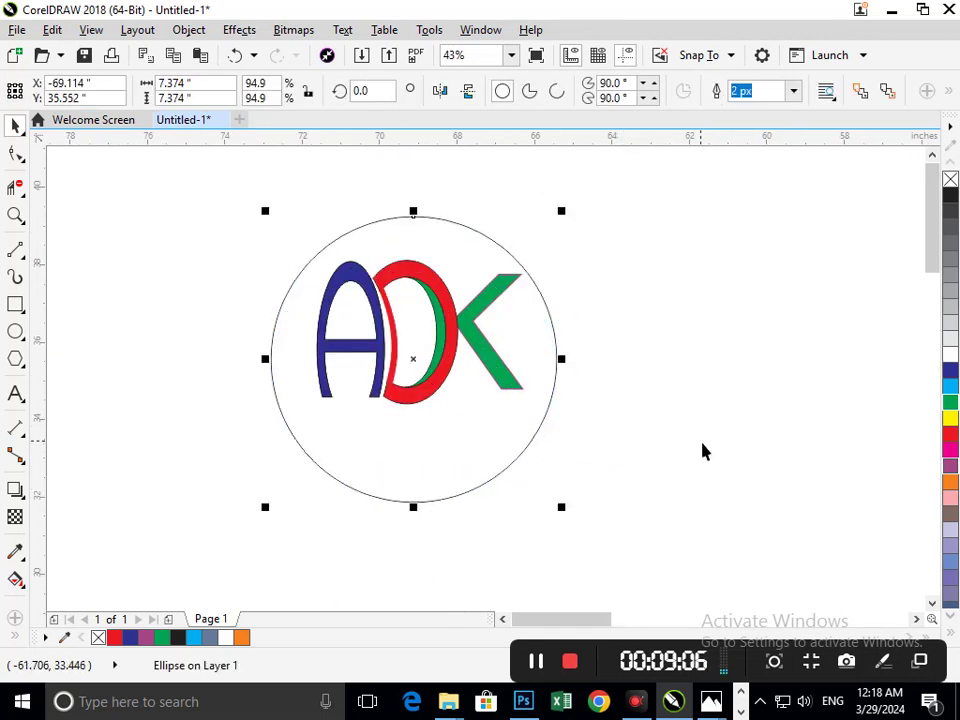
{"action": "left_click", "coordinate": [695, 454]}
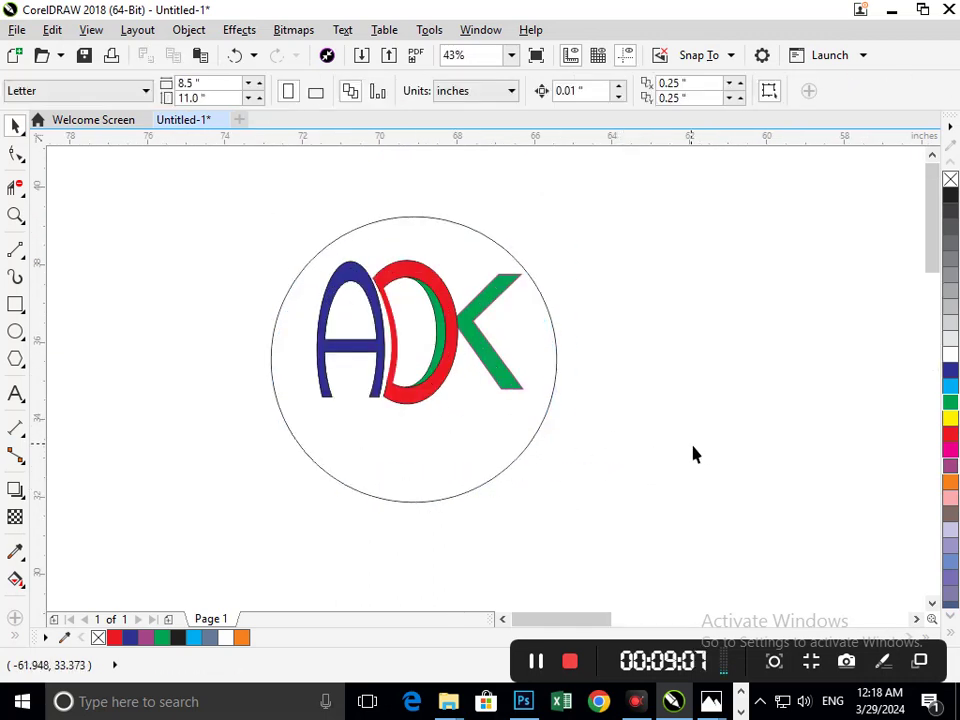
Draw a rectangle about 10.8 by 2.3 inches across the circle's lower part and delete its segments outside the circle
{"action": "left_click", "coordinate": [15, 305]}
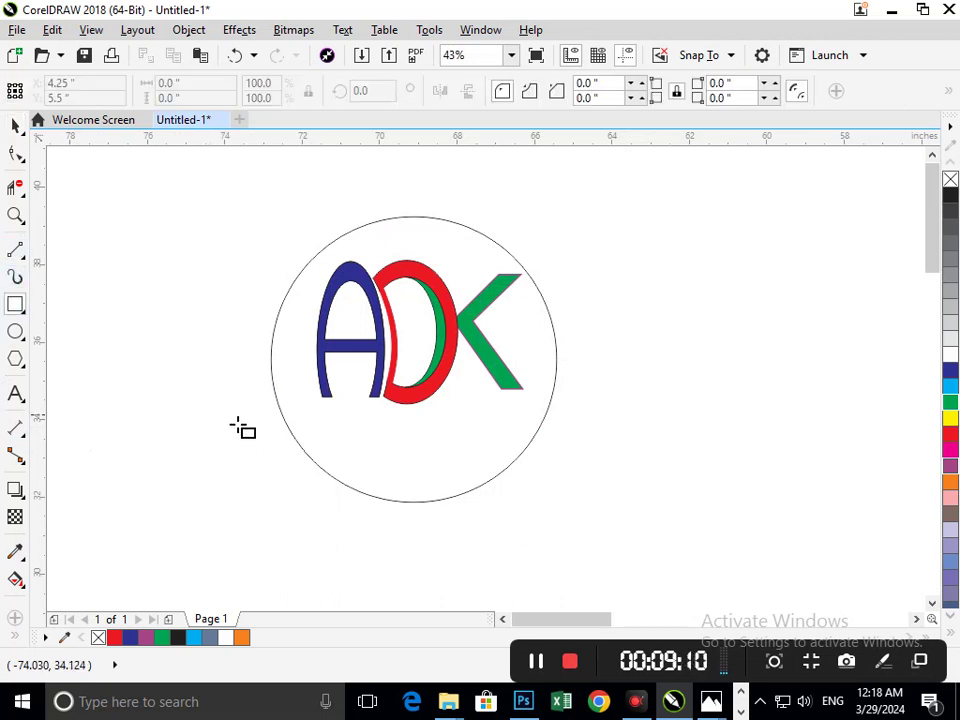
{"action": "left_click_drag", "start_coordinate": [232, 413], "coordinate": [664, 514]}
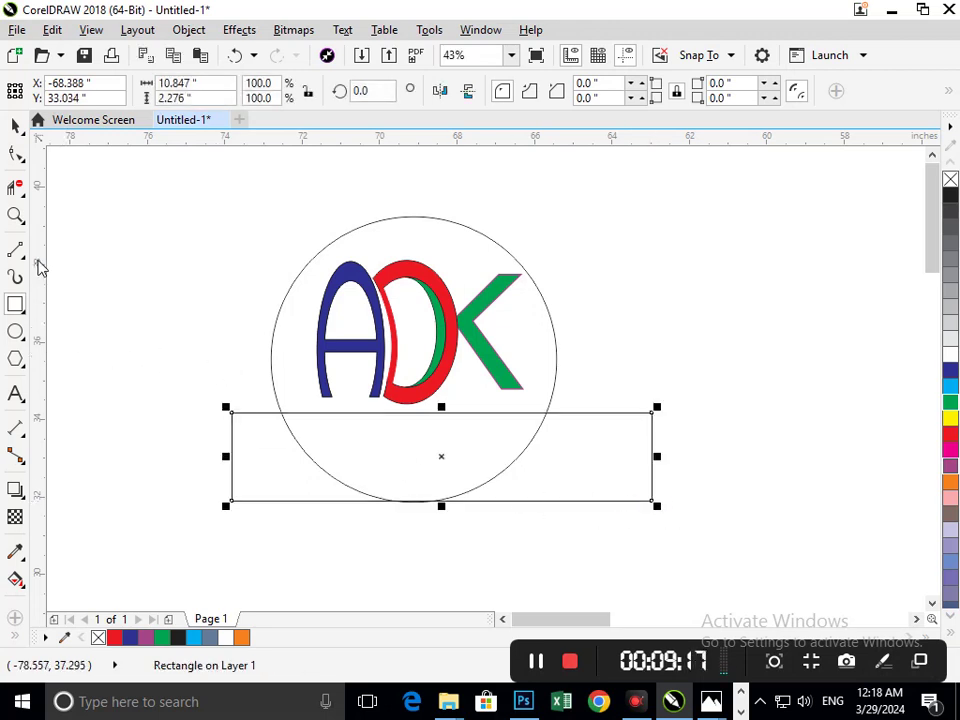
{"action": "left_click", "coordinate": [16, 189]}
{"action": "left_click", "coordinate": [258, 499]}
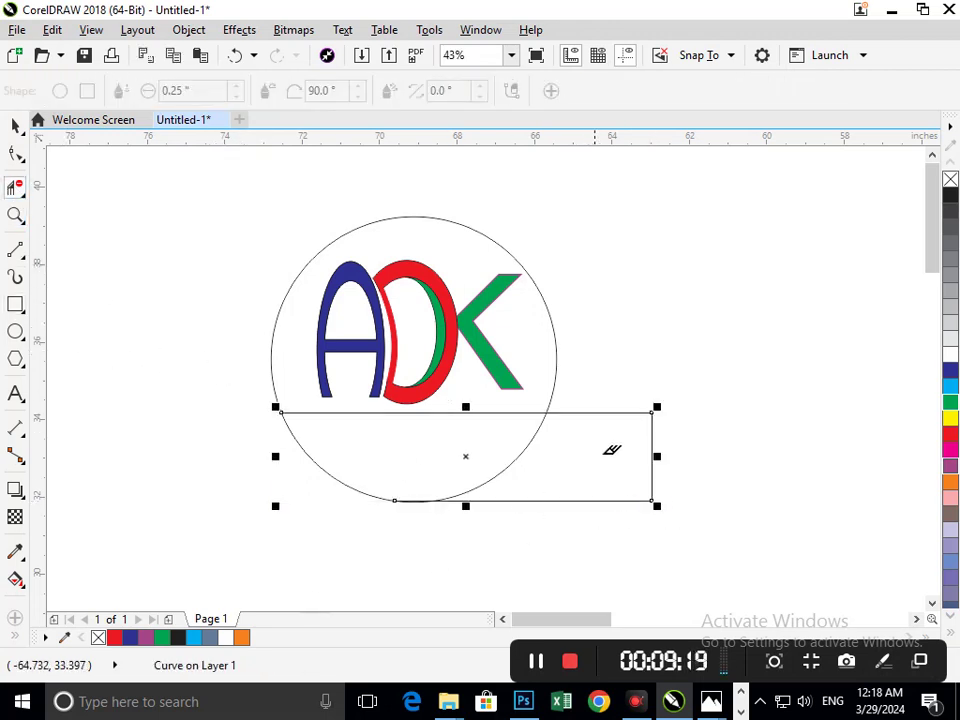
{"action": "left_click", "coordinate": [613, 500]}
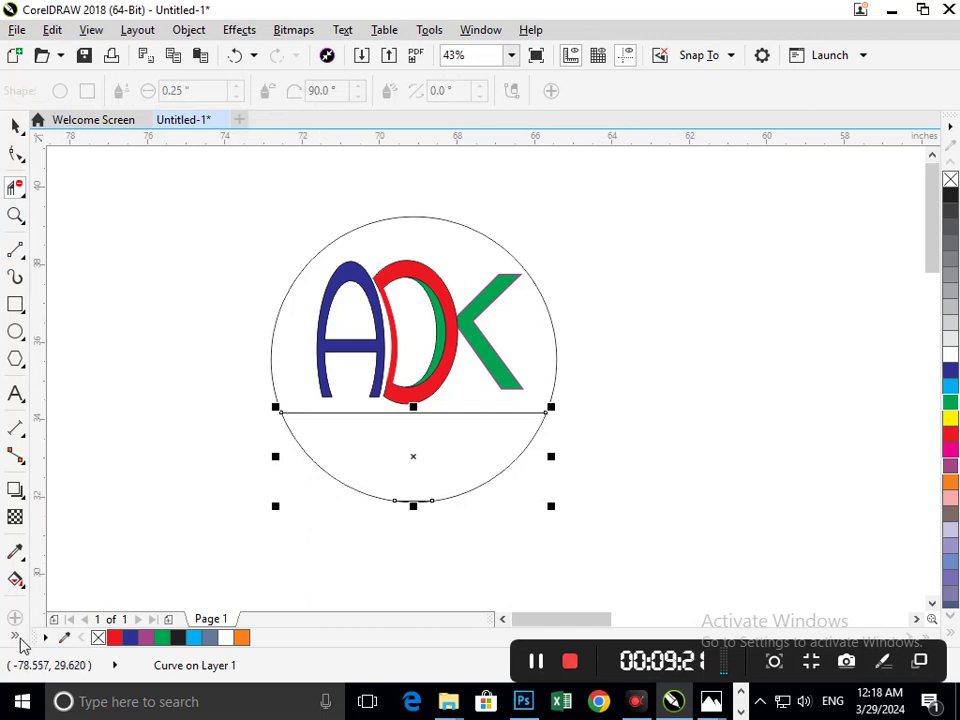
Smart-fill the area below the straight line inside the circle and recolour it red
{"action": "left_click", "coordinate": [46, 622]}
{"action": "left_click", "coordinate": [411, 476]}
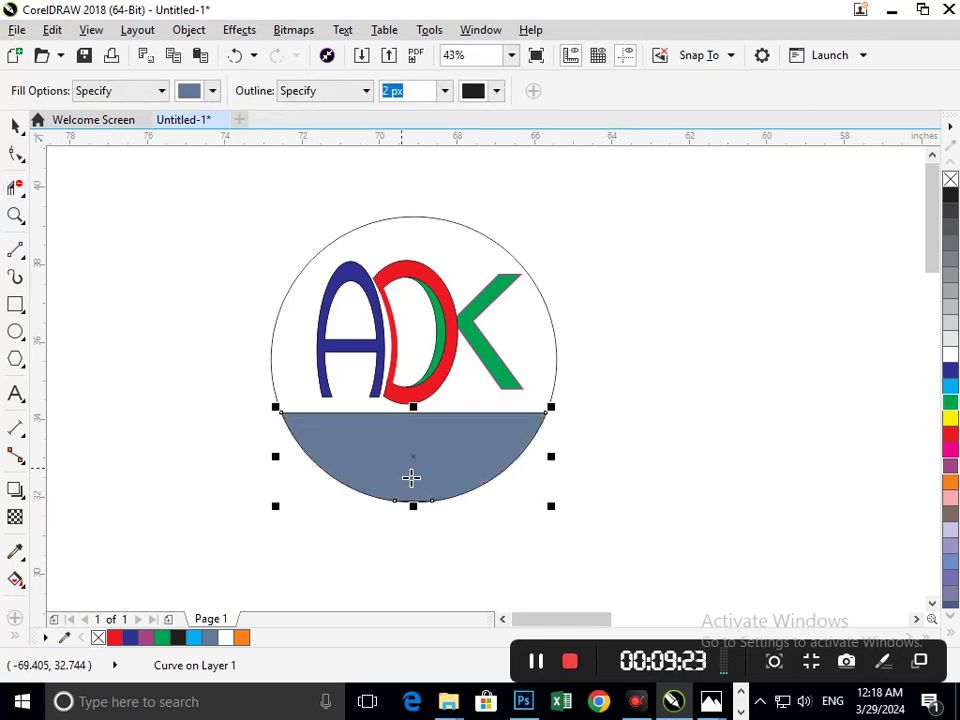
{"action": "left_click", "coordinate": [950, 436]}
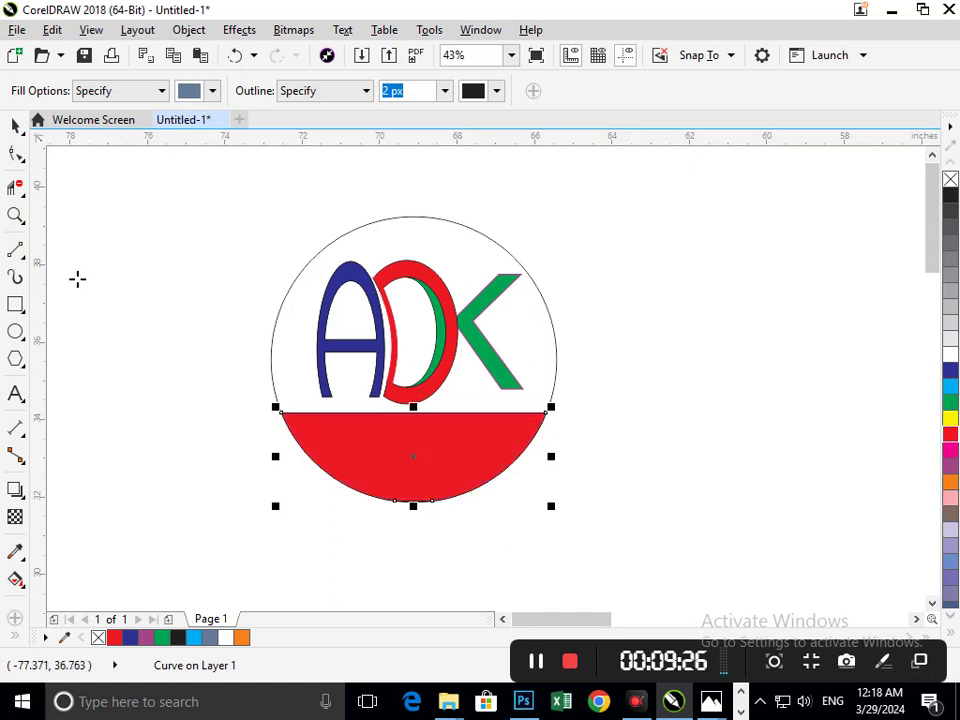
{"action": "left_click", "coordinate": [16, 126]}
{"action": "left_click", "coordinate": [58, 171]}
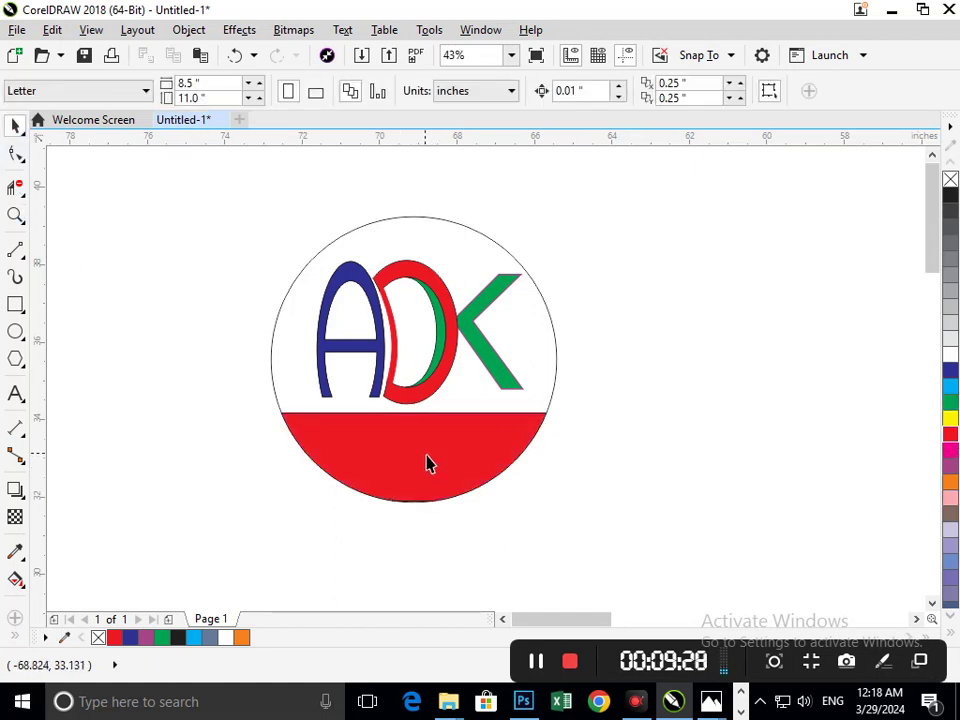
Trim the red area with a slightly lowered copy into a strip about 0.34 inches tall, and delete the copy
{"action": "left_click", "coordinate": [426, 470]}
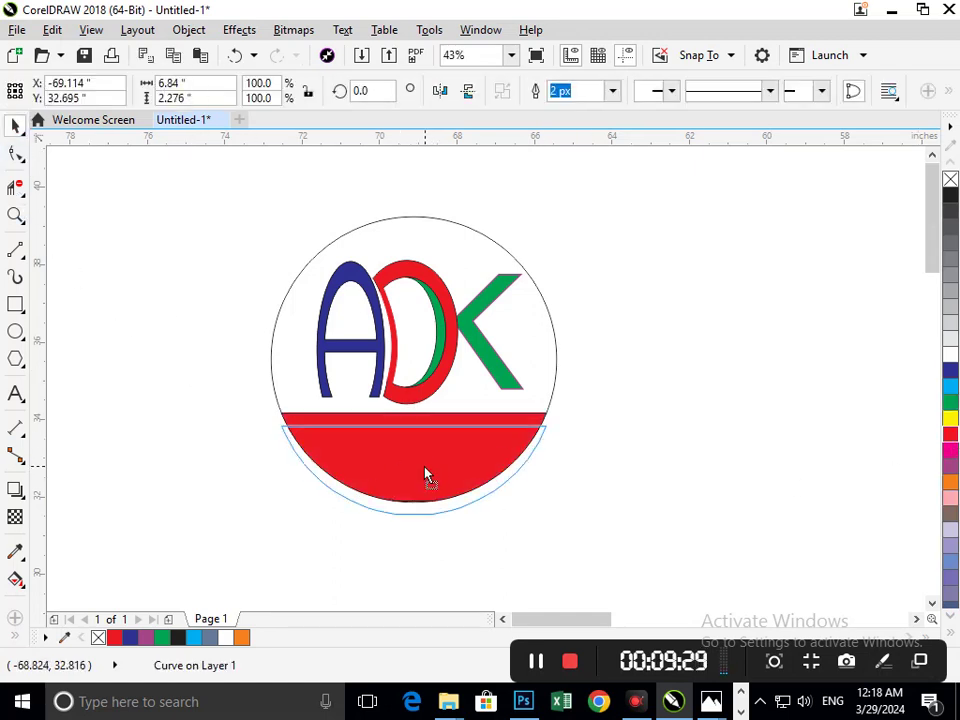
{"action": "left_click", "coordinate": [480, 429], "text": "shift"}
{"action": "left_click", "coordinate": [564, 91]}
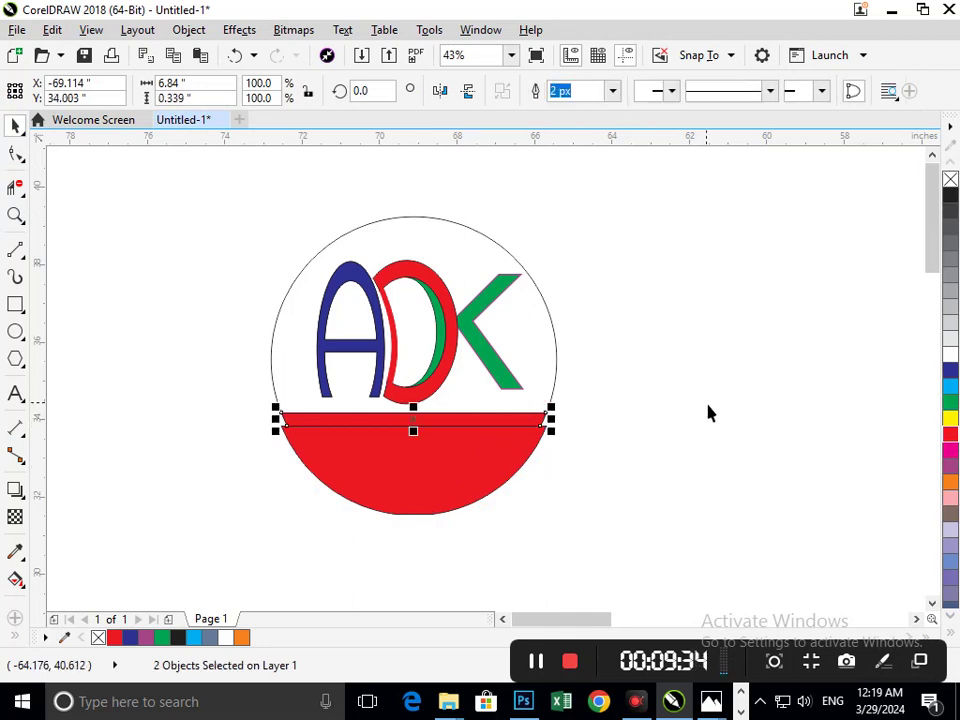
{"action": "left_click_drag", "start_coordinate": [432, 461], "coordinate": [344, 543]}
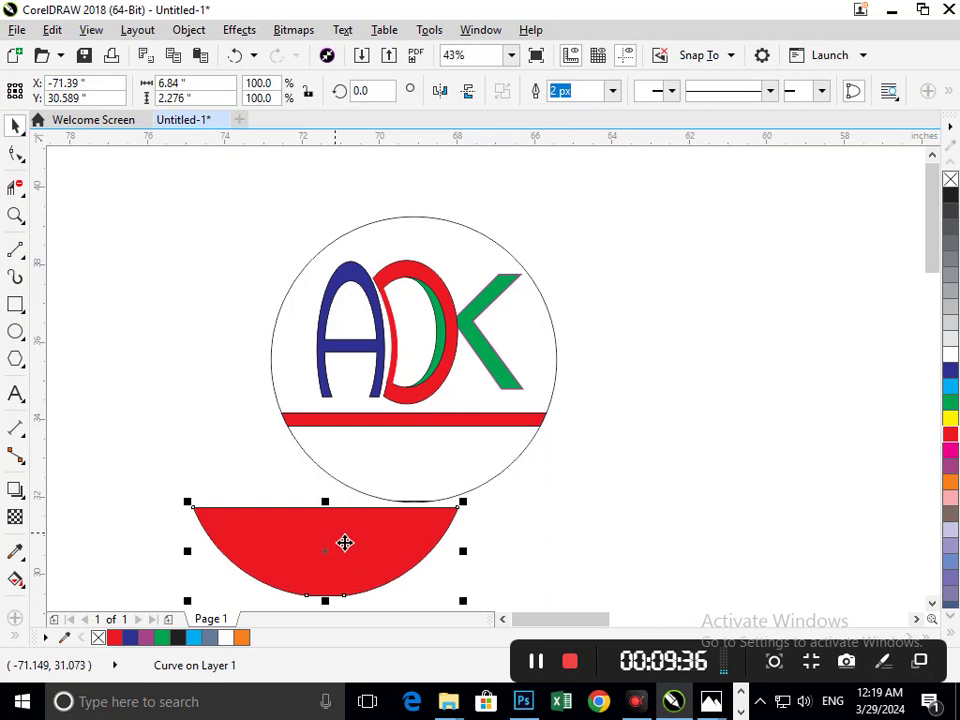
{"action": "key", "text": "Delete"}
Thicken the circle's outline, trying widths of 25 px and 40 px before settling on 70 px
{"action": "key", "text": "F2"}
{"action": "right_click", "coordinate": [458, 435]}
{"action": "key", "text": "F2"}
{"action": "left_click_drag", "start_coordinate": [363, 240], "coordinate": [668, 475]}
{"action": "left_click", "coordinate": [520, 393]}
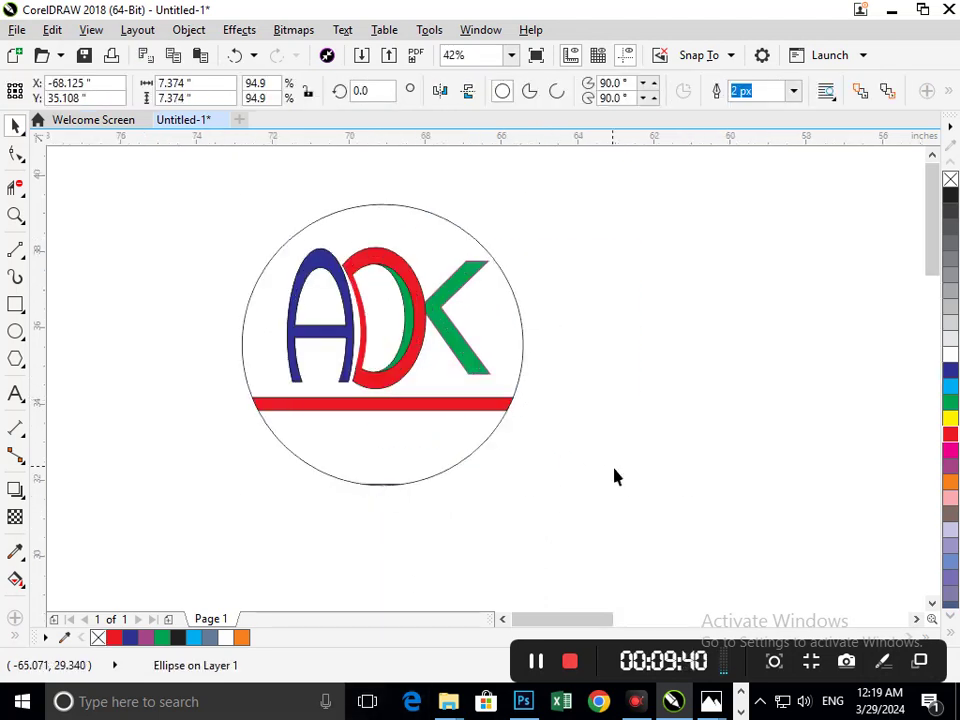
{"action": "left_click", "coordinate": [792, 92]}
{"action": "left_click", "coordinate": [753, 268]}
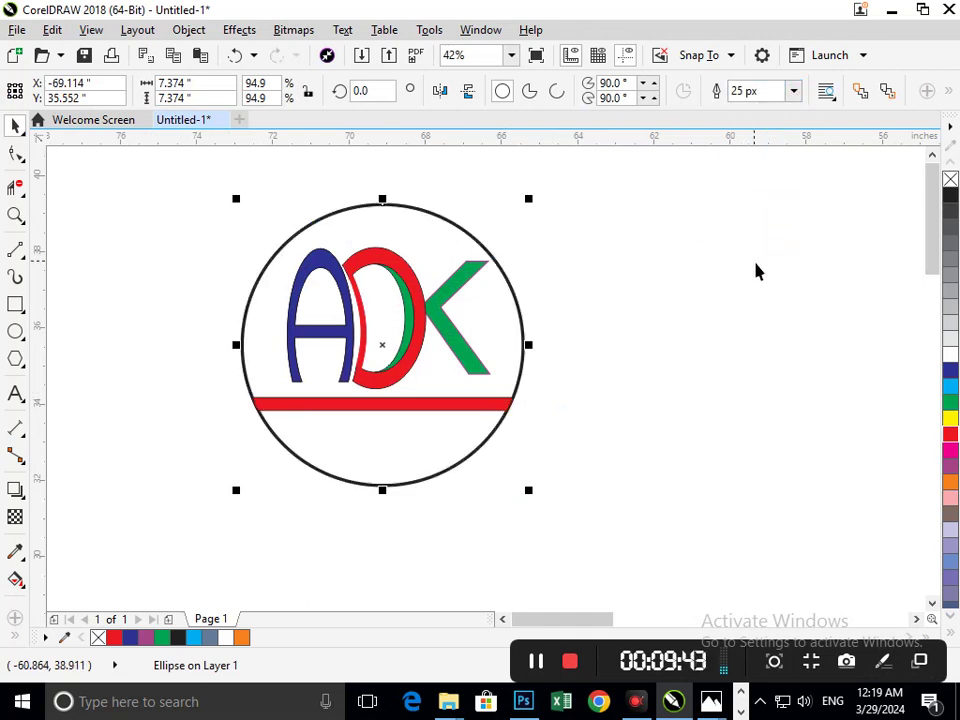
{"action": "left_click", "coordinate": [755, 92]}
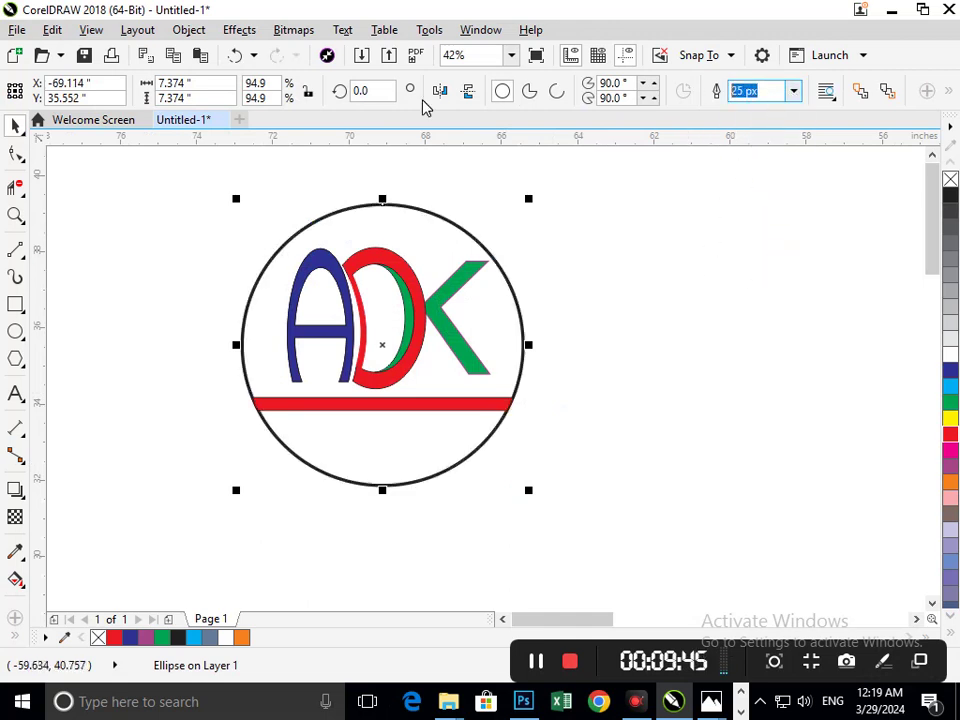
{"action": "type", "text": "40"}
{"action": "key", "text": "Return"}
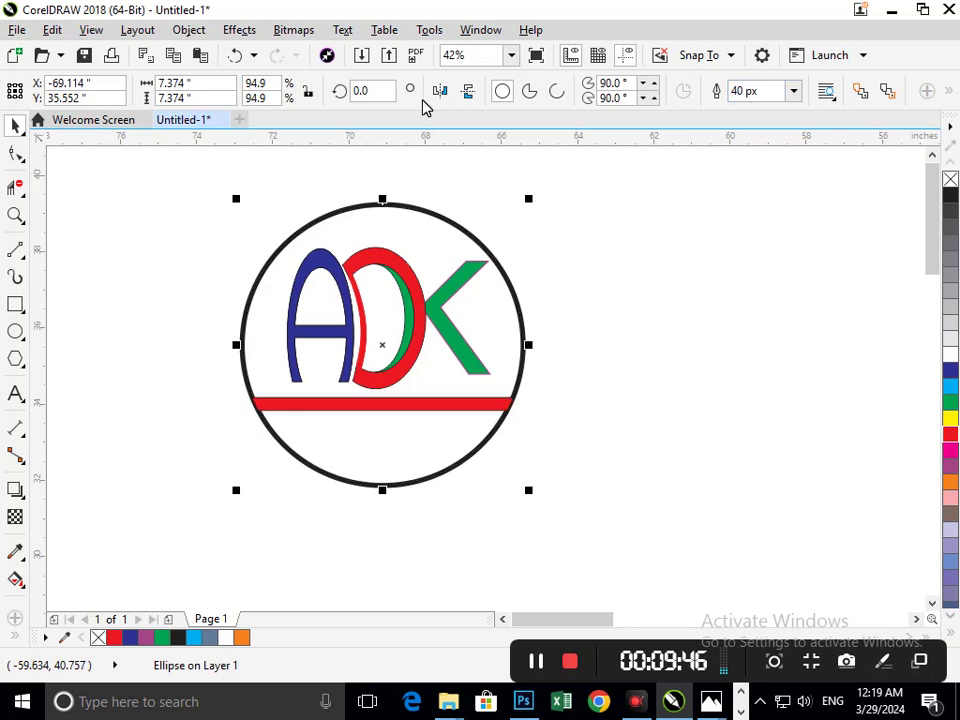
{"action": "left_click", "coordinate": [764, 92]}
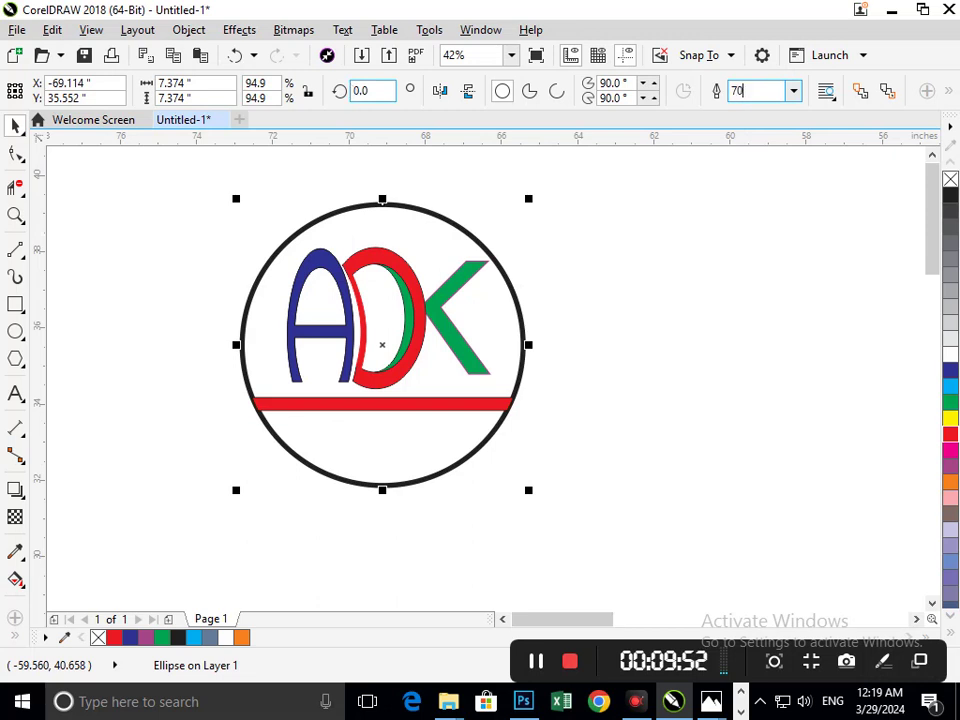
{"action": "type", "text": "70"}
{"action": "key", "text": "Return"}
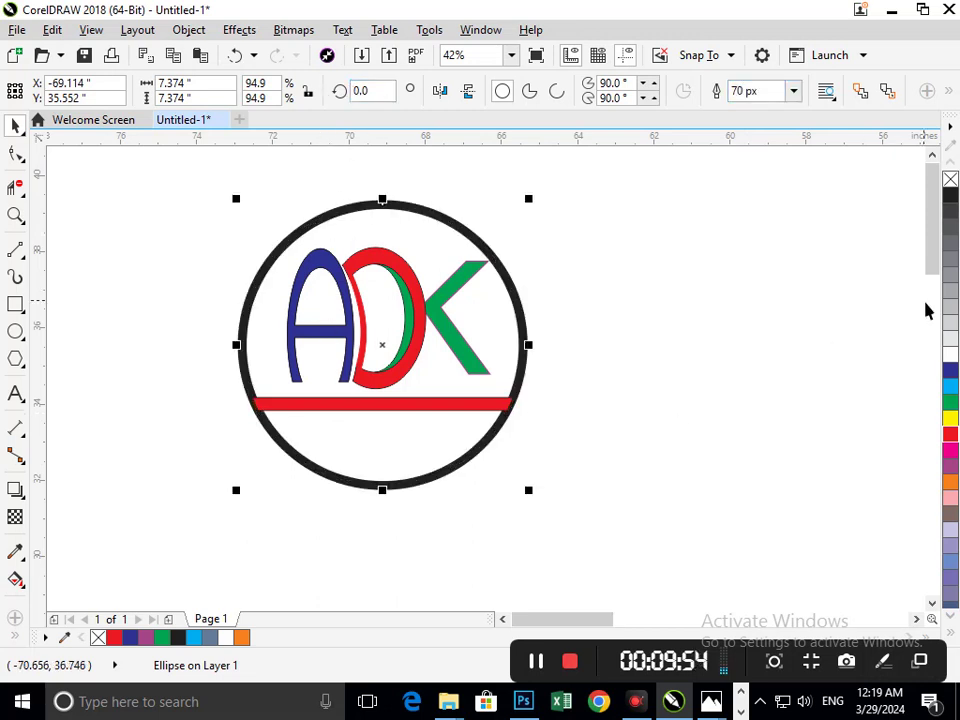
Try filling the circle with red and undo the fill
{"action": "left_click", "coordinate": [949, 440]}
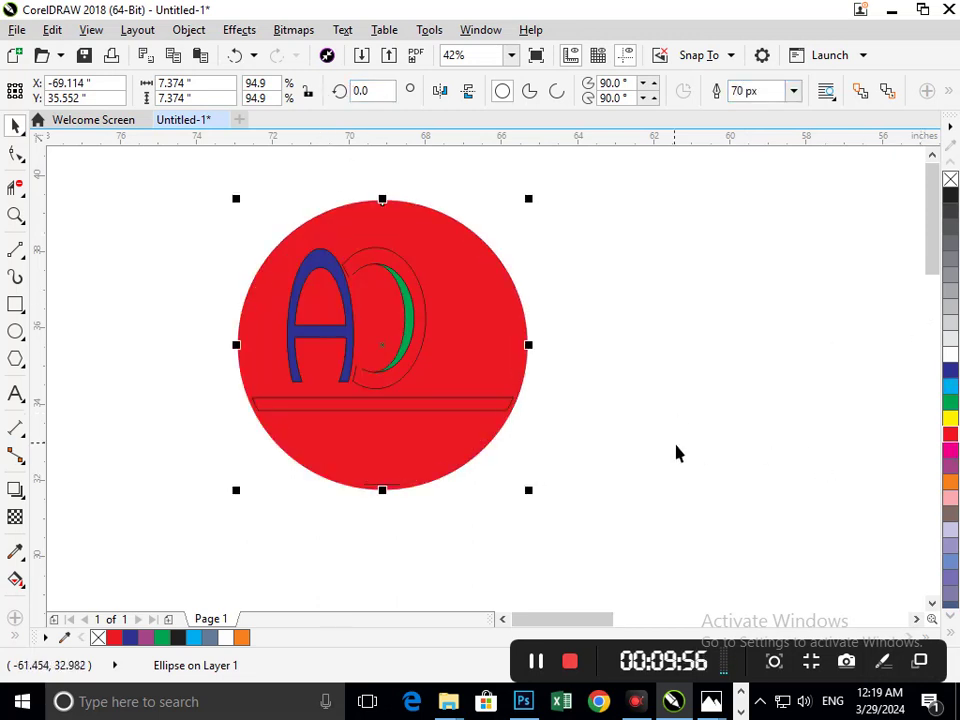
{"action": "key", "text": "ctrl+z"}
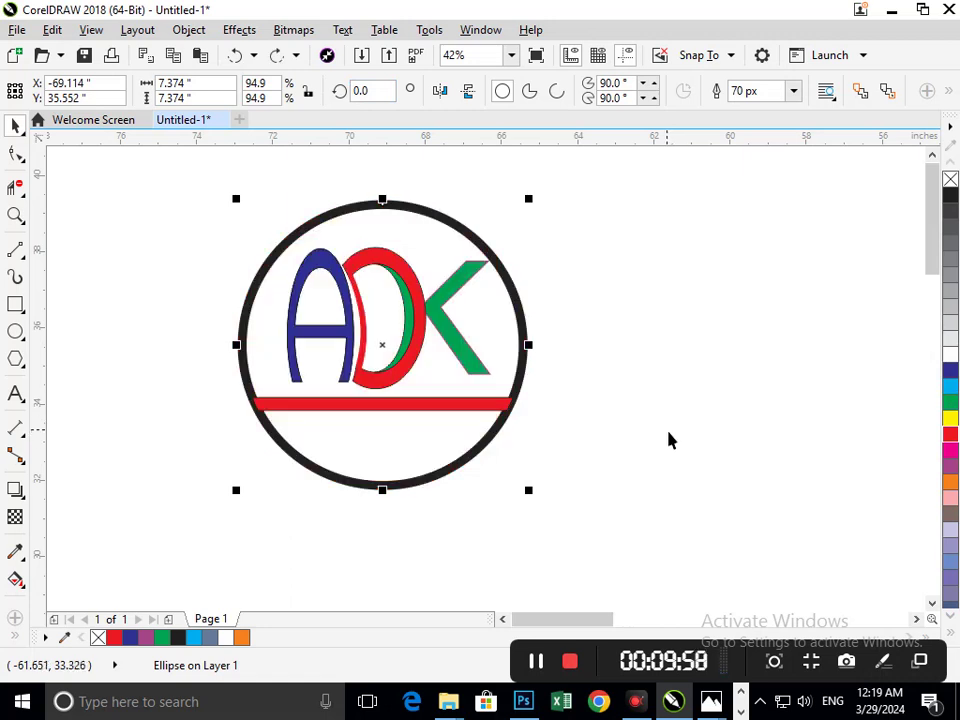
{"action": "left_click", "coordinate": [669, 439]}
{"action": "left_click", "coordinate": [498, 410]}
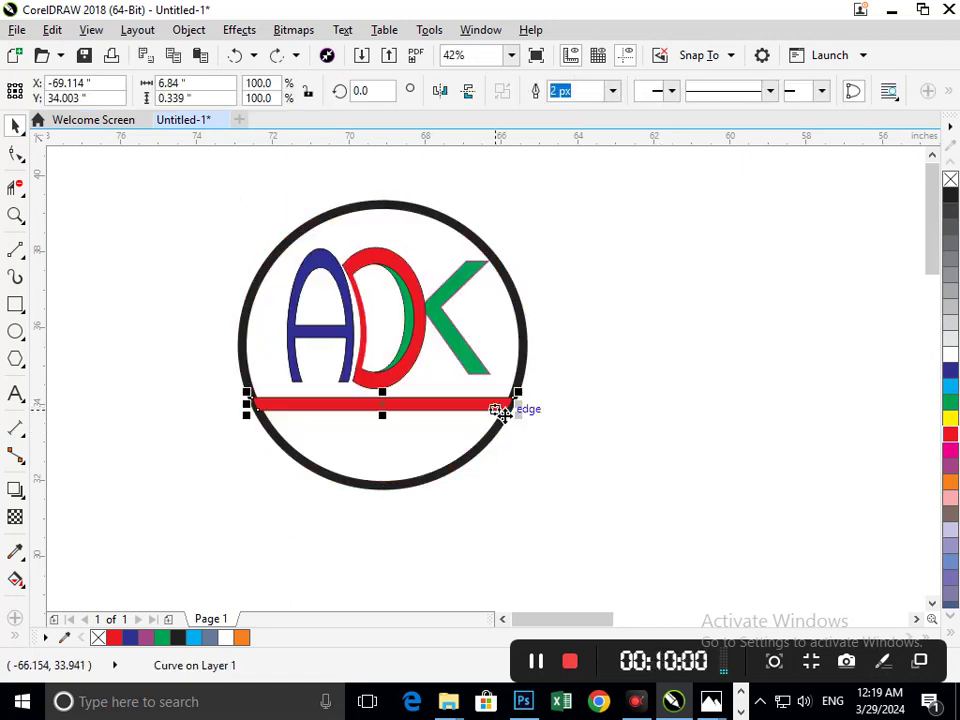
{"action": "left_click", "coordinate": [620, 484]}
Add the two-line Arial text "COMPANY NAME" outside the circle's lower left and enlarge it to about 43 pt
{"action": "scroll", "coordinate": [461, 401], "scroll_direction": "down", "scroll_amount": 1}
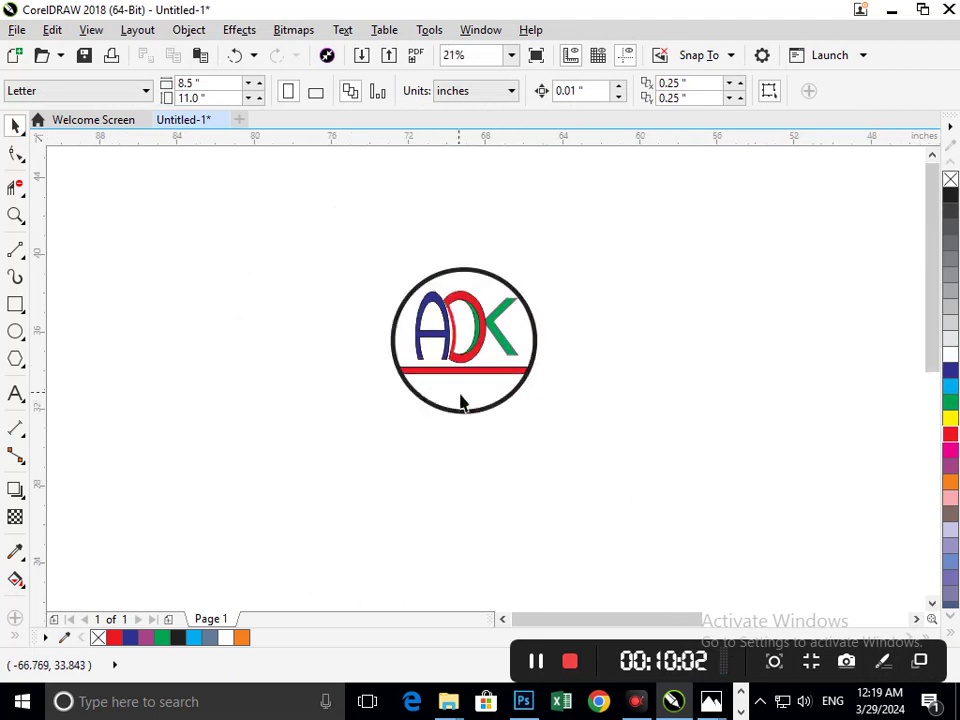
{"action": "scroll", "coordinate": [414, 332], "scroll_direction": "up", "scroll_amount": 2}
{"action": "scroll", "coordinate": [246, 195], "scroll_direction": "up", "scroll_amount": 1}
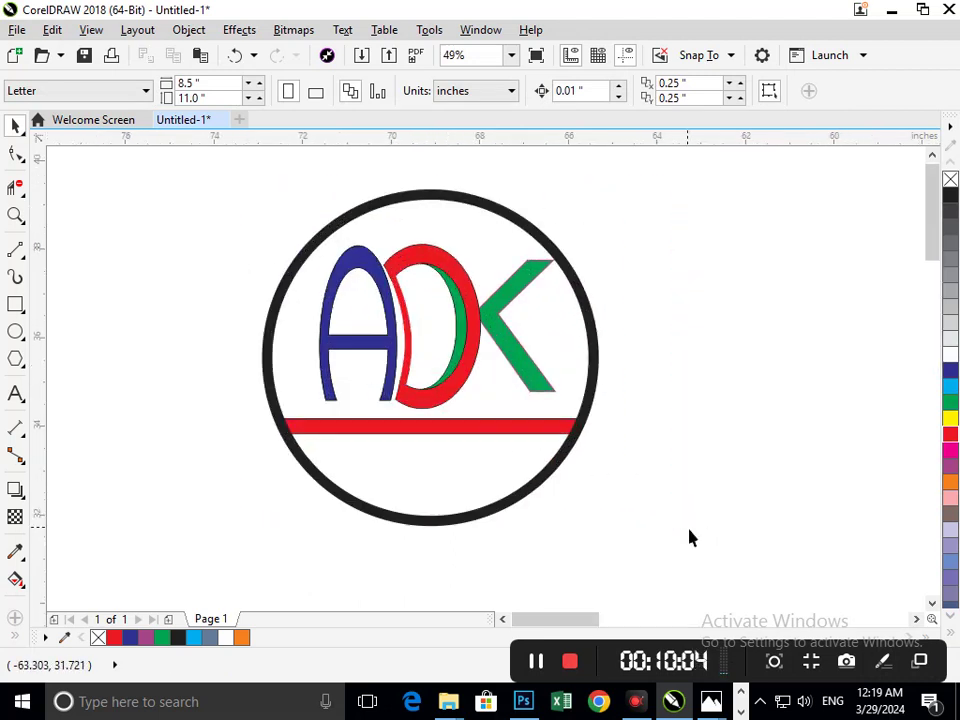
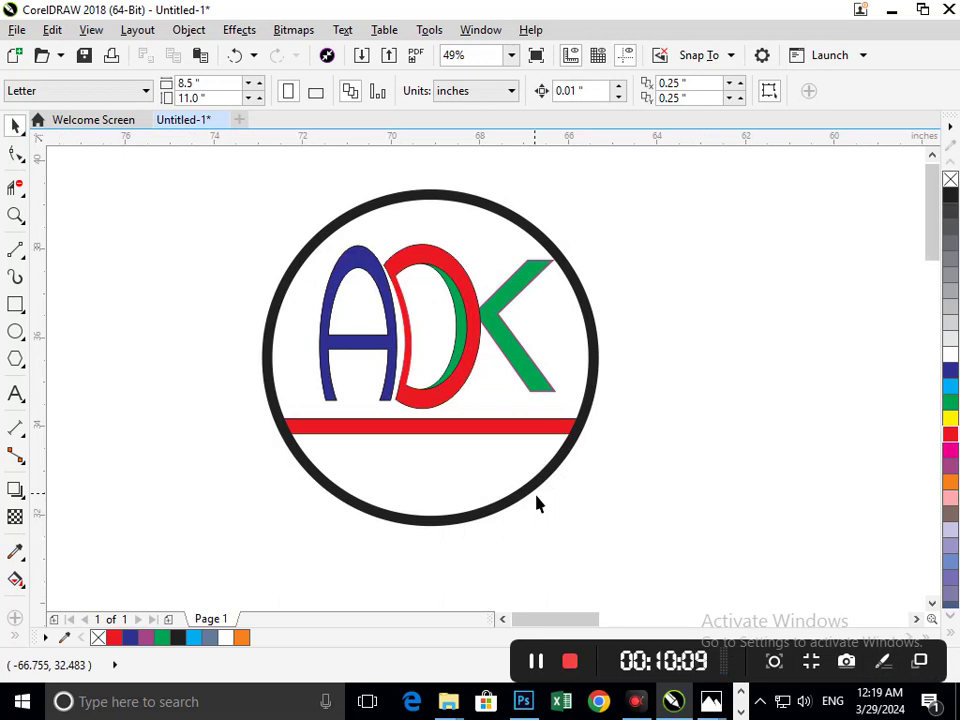
{"action": "left_click", "coordinate": [22, 402]}
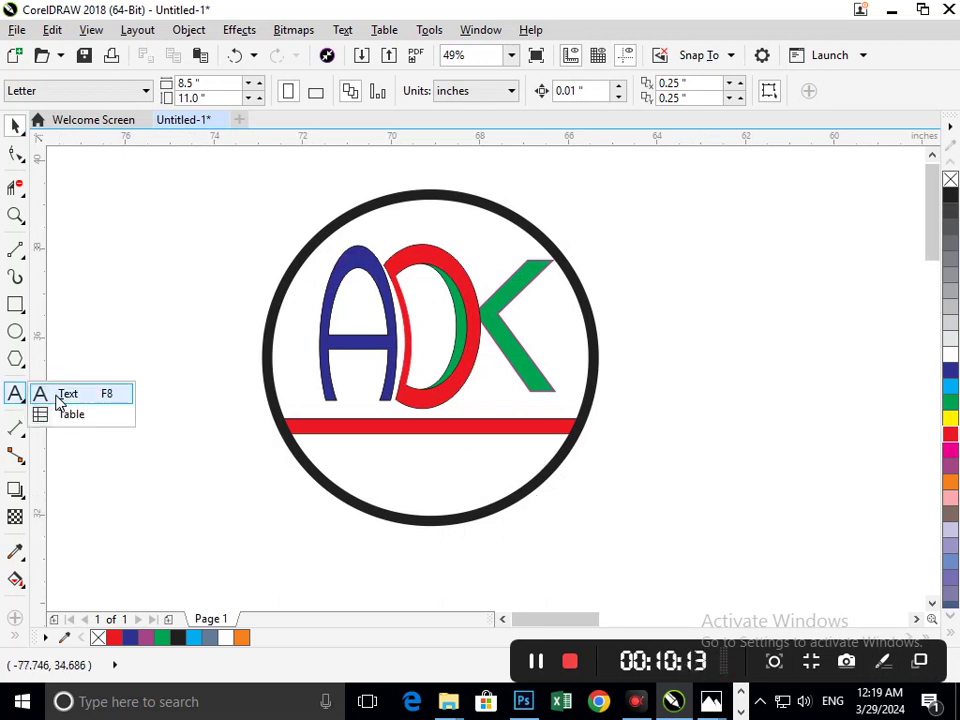
{"action": "left_click", "coordinate": [64, 392]}
{"action": "left_click", "coordinate": [143, 538]}
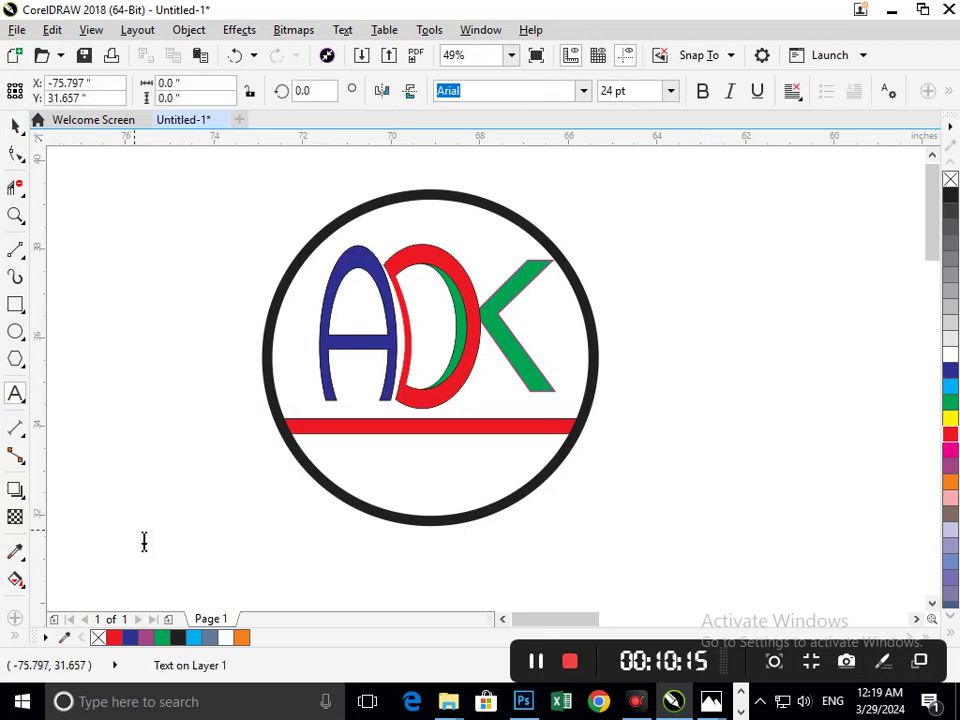
{"action": "type", "text": "com"}
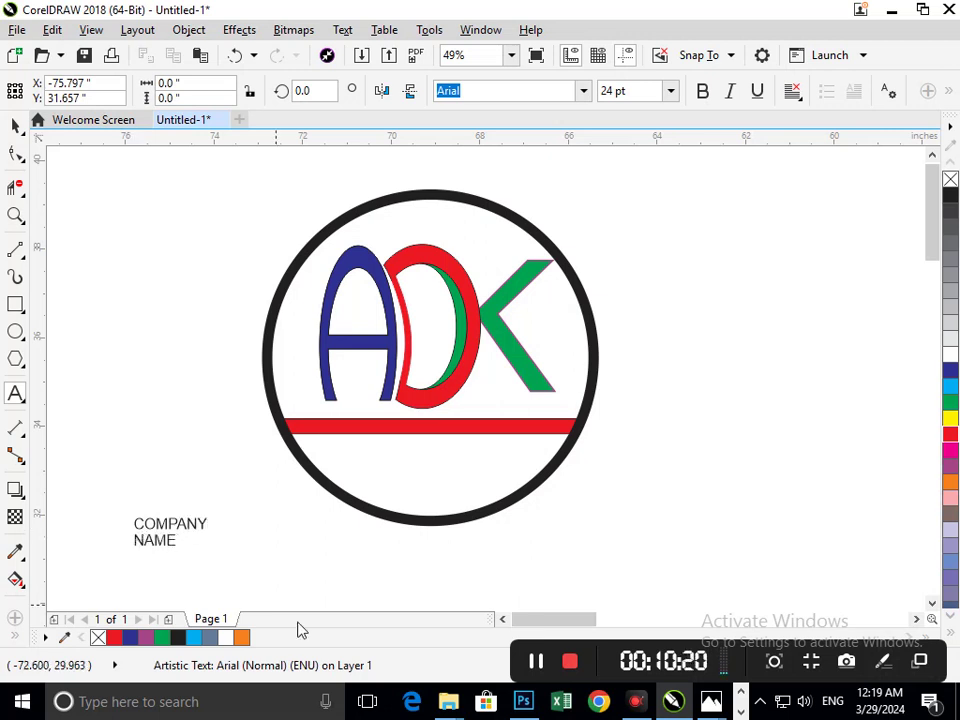
{"action": "key", "text": "Escape"}
{"action": "left_click_drag", "start_coordinate": [223, 561], "coordinate": [254, 586]}
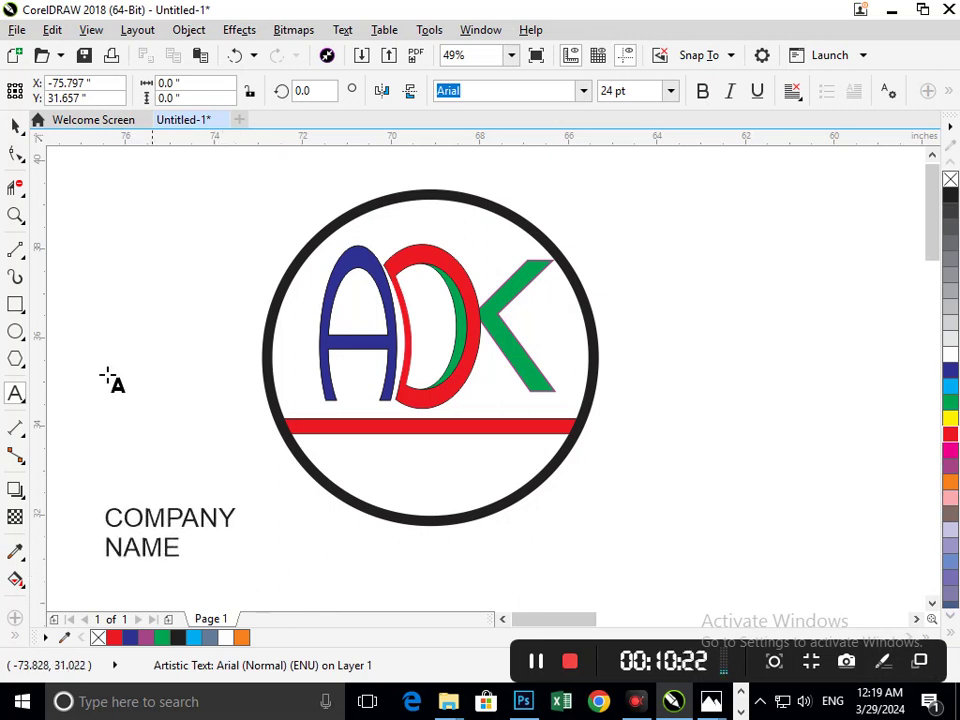
Move the COMPANY NAME text inside the circle below the red strip and make it bold
{"action": "left_click", "coordinate": [15, 126]}
{"action": "left_click", "coordinate": [86, 243]}
{"action": "left_click_drag", "start_coordinate": [165, 570], "coordinate": [433, 503]}
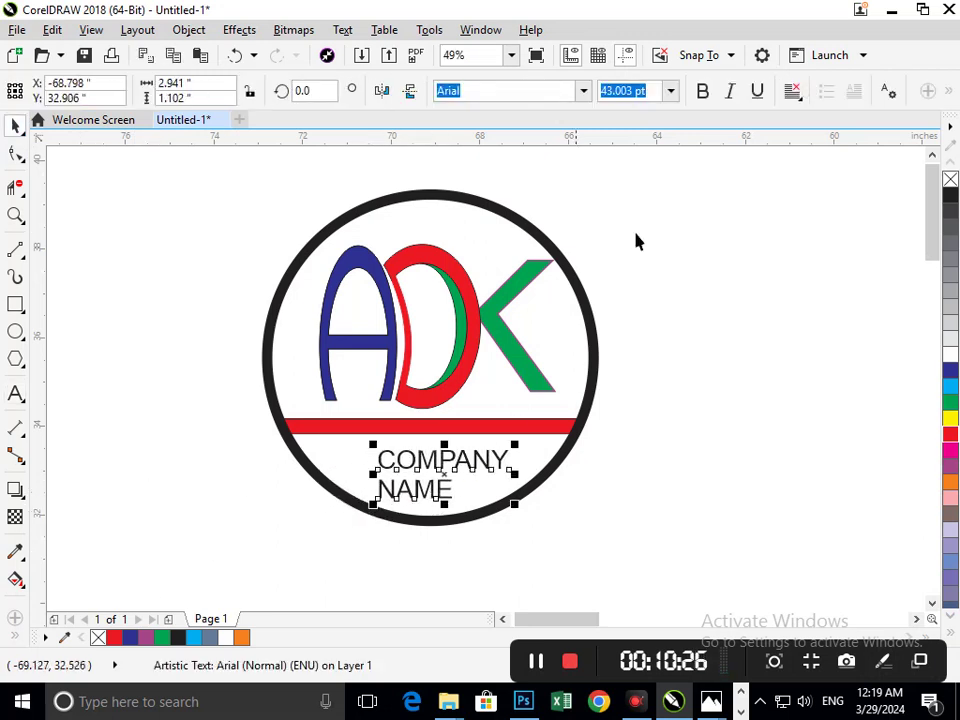
{"action": "left_click", "coordinate": [702, 91]}
{"action": "left_click", "coordinate": [604, 470]}
Apply a linear gradient to the green crescent inside the D, running from green at its bottom to white at its top
{"action": "scroll", "coordinate": [504, 450], "scroll_direction": "down", "scroll_amount": 1}
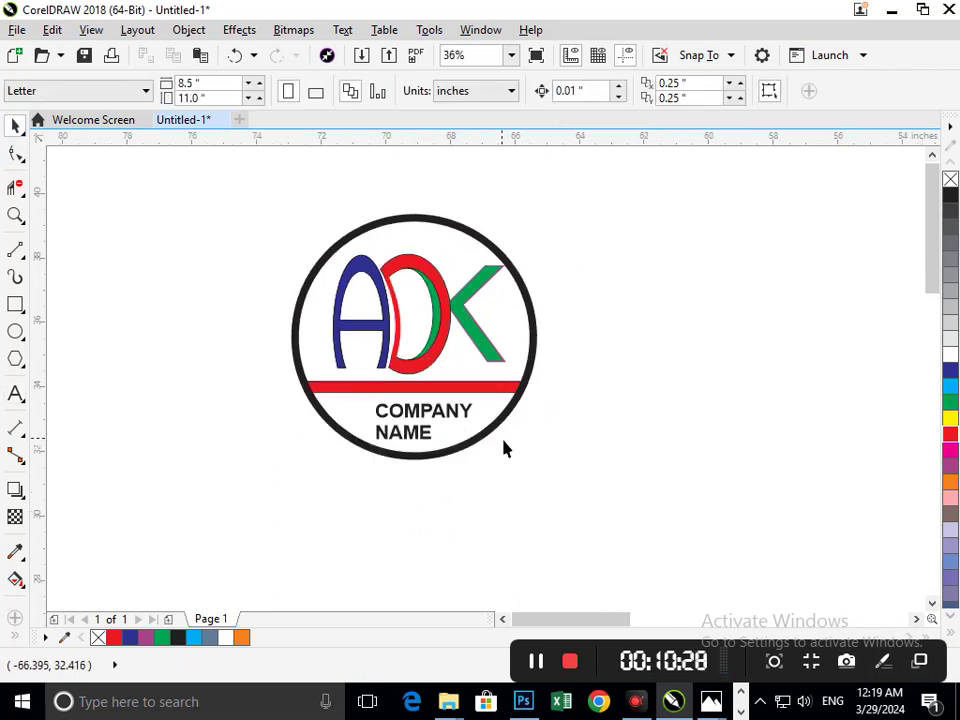
{"action": "scroll", "coordinate": [531, 351], "scroll_direction": "down", "scroll_amount": 1}
{"action": "scroll", "coordinate": [593, 333], "scroll_direction": "up", "scroll_amount": 1}
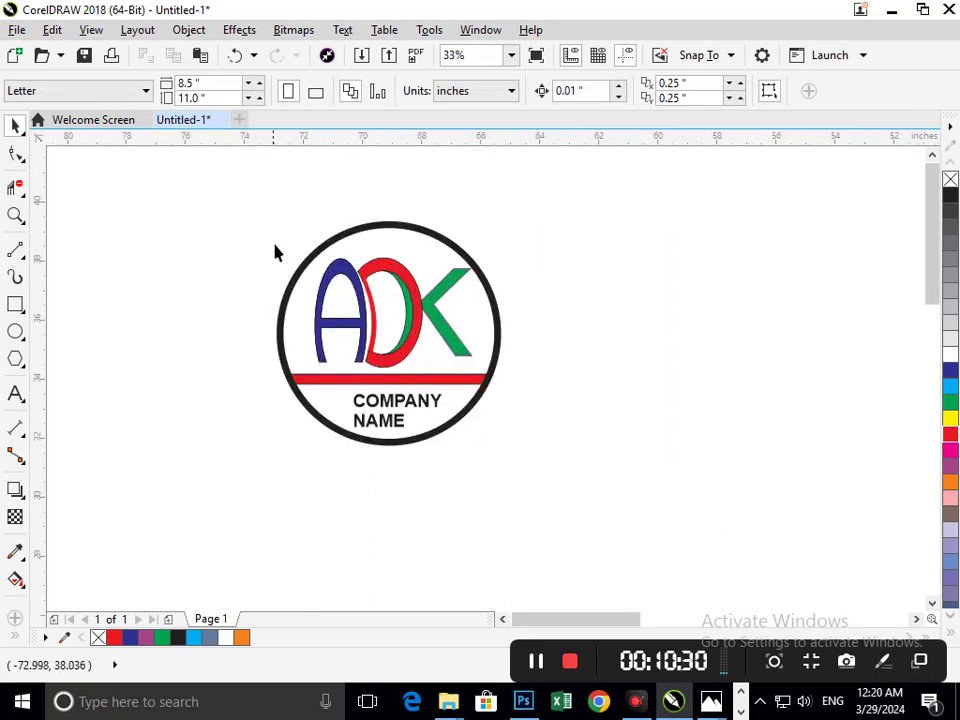
{"action": "scroll", "coordinate": [274, 251], "scroll_direction": "up", "scroll_amount": 3}
{"action": "left_click", "coordinate": [607, 442]}
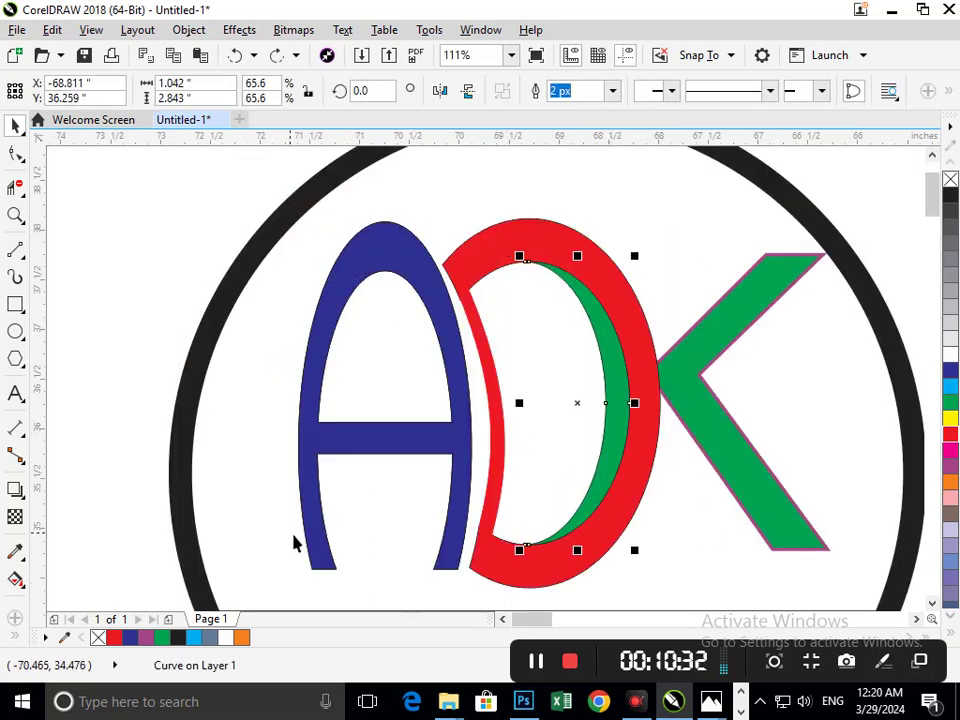
{"action": "left_click", "coordinate": [22, 586]}
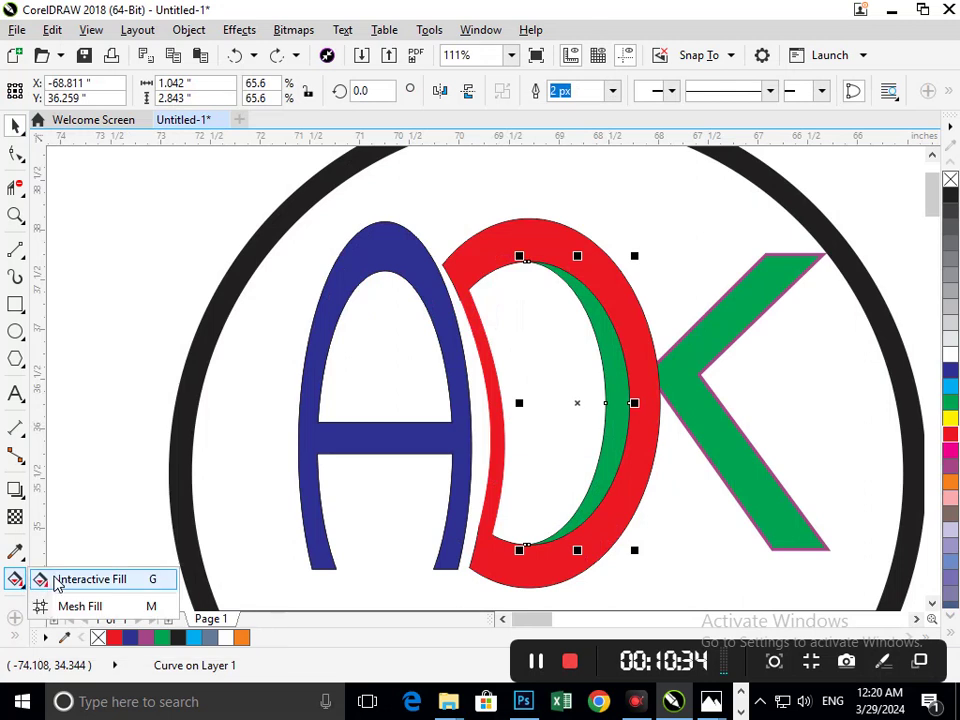
{"action": "left_click", "coordinate": [86, 578]}
{"action": "left_click_drag", "start_coordinate": [528, 548], "coordinate": [546, 267]}
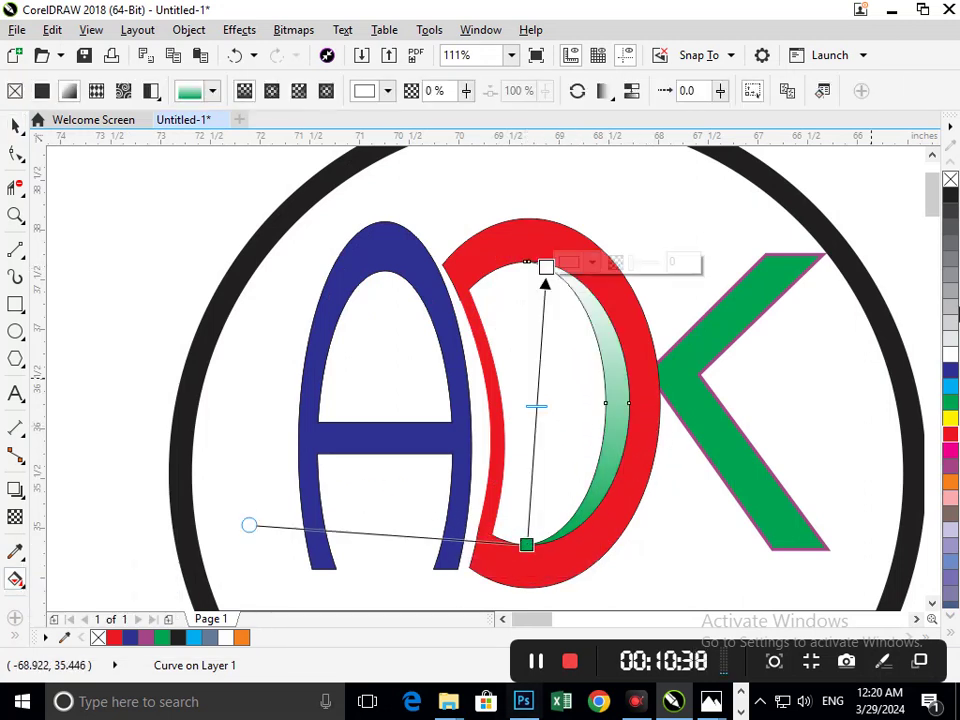
Change the gradient of the crescent inside the D to dark grey at its top end and bright yellow at its bottom end
{"action": "left_click", "coordinate": [950, 228]}
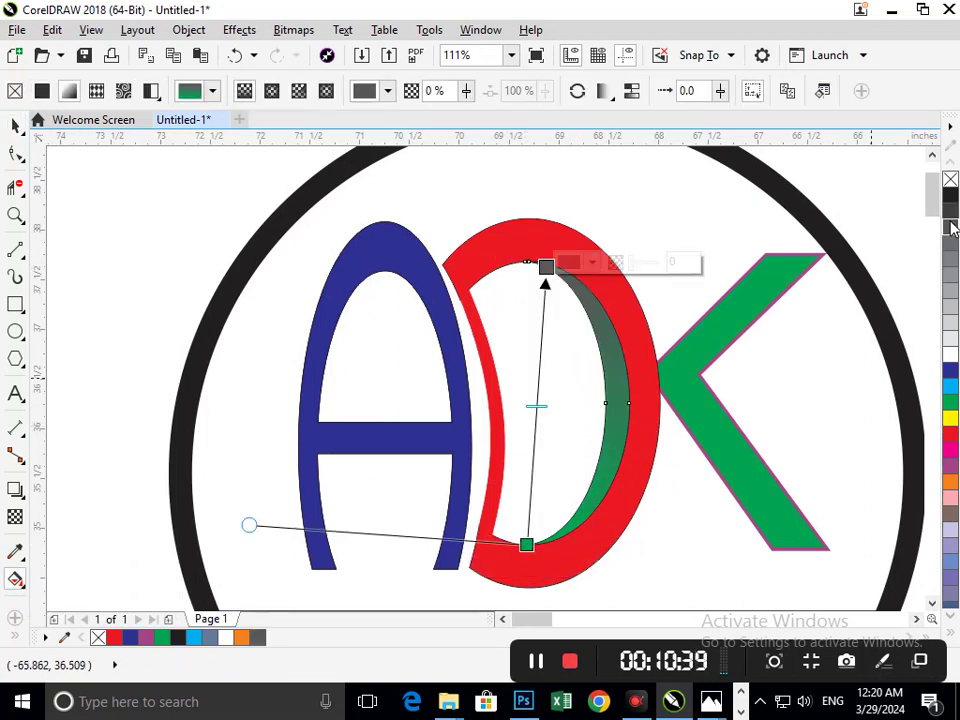
{"action": "left_click", "coordinate": [526, 546]}
{"action": "left_click", "coordinate": [572, 538]}
{"action": "left_click", "coordinate": [636, 407]}
{"action": "left_click", "coordinate": [622, 420]}
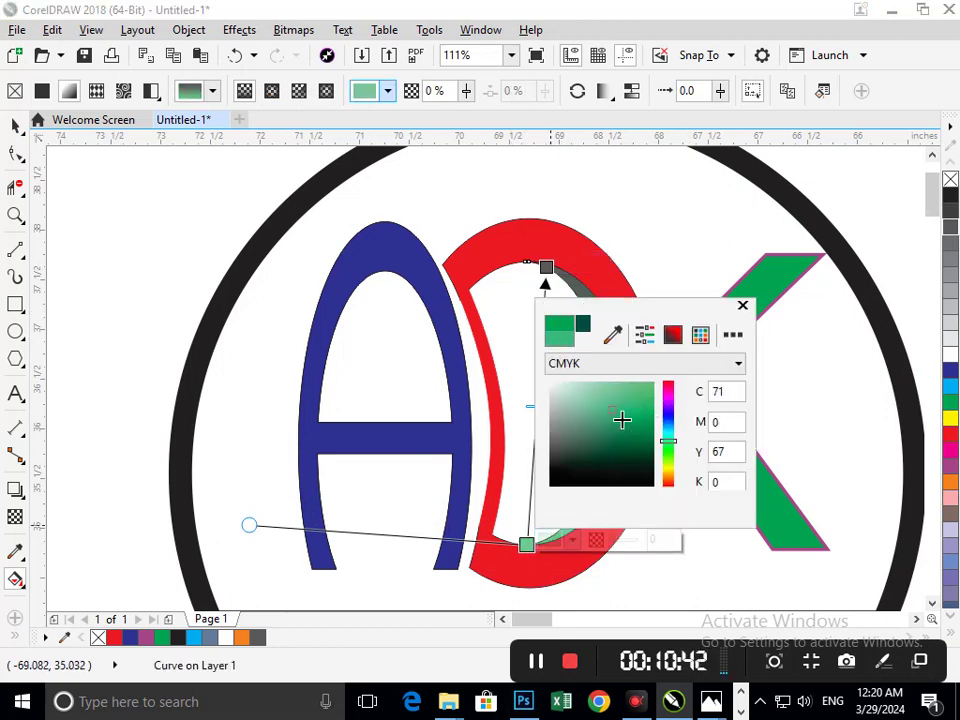
{"action": "left_click_drag", "start_coordinate": [669, 464], "coordinate": [669, 469]}
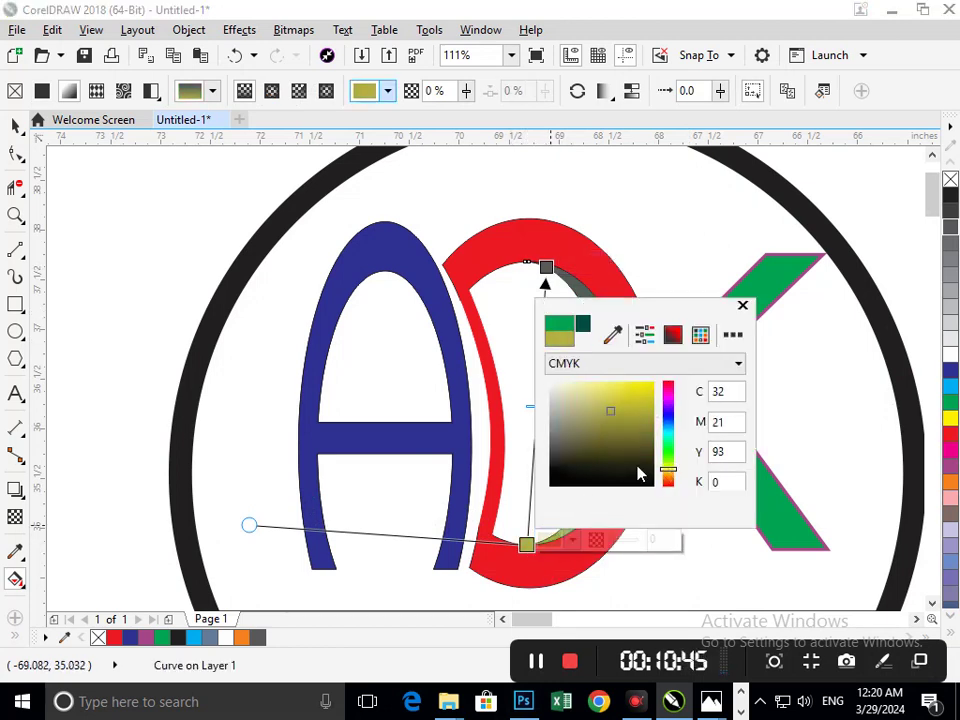
{"action": "left_click_drag", "start_coordinate": [638, 410], "coordinate": [637, 352]}
{"action": "left_click", "coordinate": [85, 404]}
{"action": "left_click", "coordinate": [146, 360]}
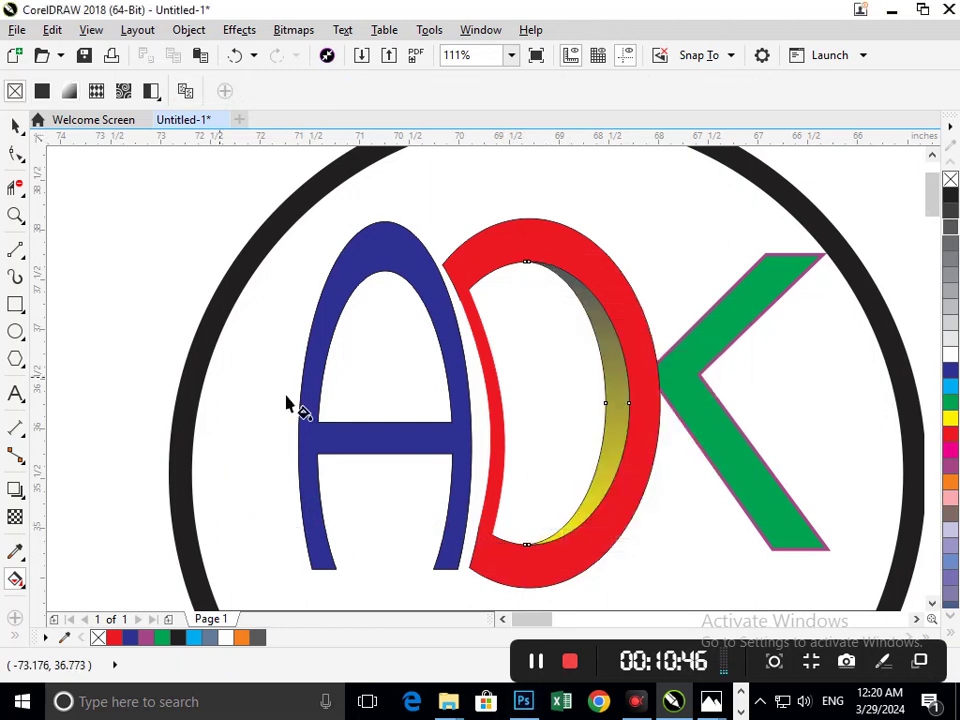
{"action": "scroll", "coordinate": [588, 415], "scroll_direction": "down", "scroll_amount": 3}
{"action": "scroll", "coordinate": [400, 380], "scroll_direction": "down", "scroll_amount": 4}
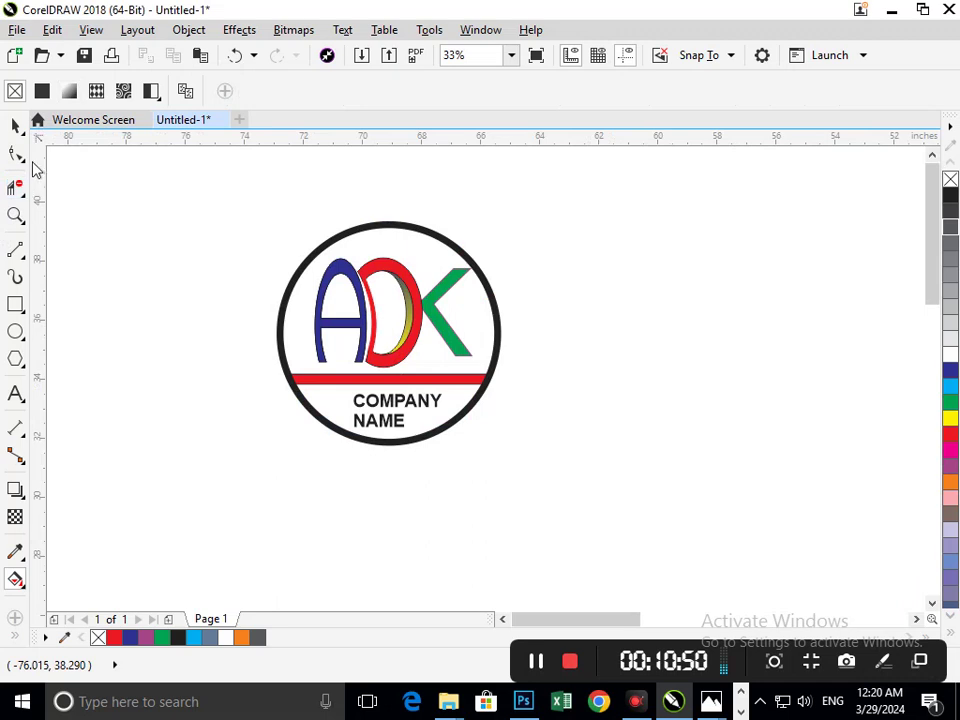
{"action": "left_click", "coordinate": [15, 125]}
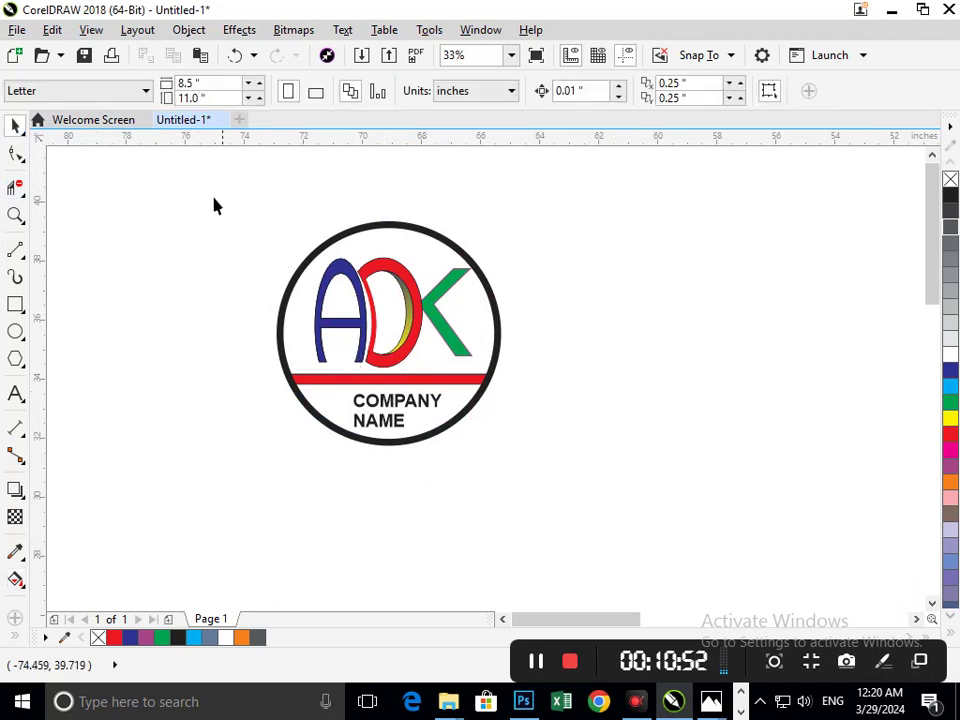
{"action": "scroll", "coordinate": [419, 345], "scroll_direction": "up", "scroll_amount": 1}
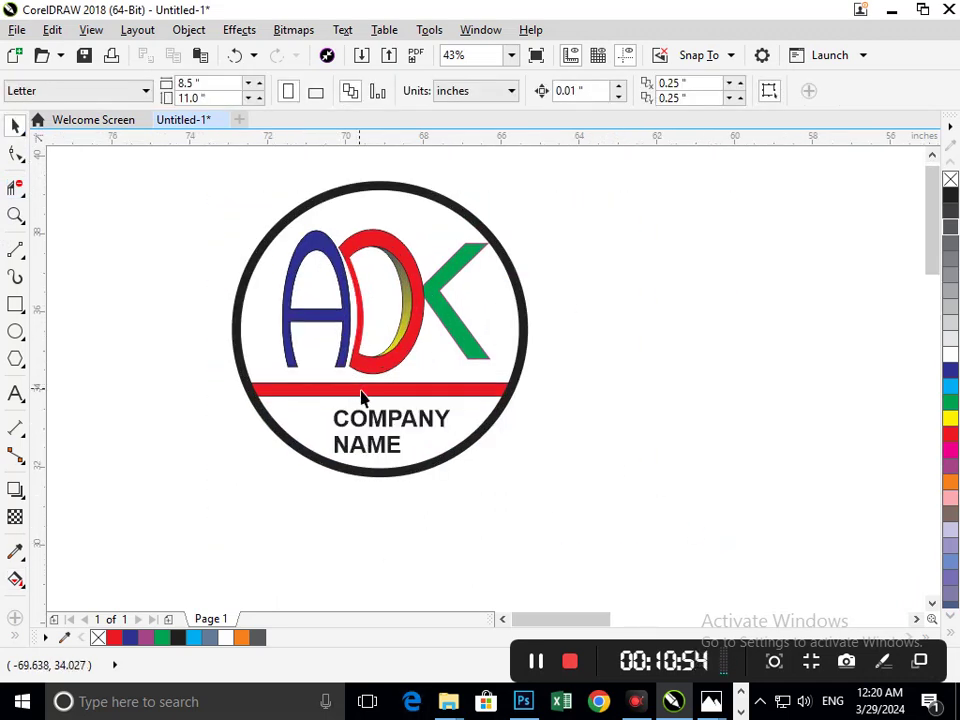
{"action": "left_click_drag", "start_coordinate": [361, 392], "coordinate": [321, 387]}
{"action": "key", "text": "ctrl+z"}
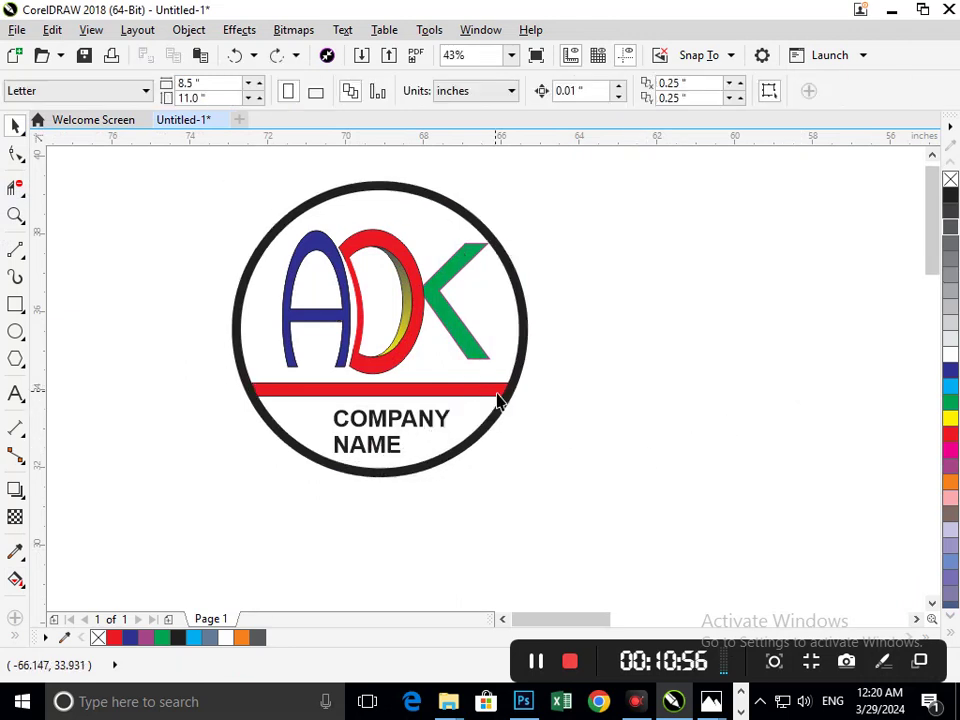
{"action": "left_click_drag", "start_coordinate": [500, 400], "coordinate": [456, 411]}
{"action": "key", "text": "ctrl+z"}
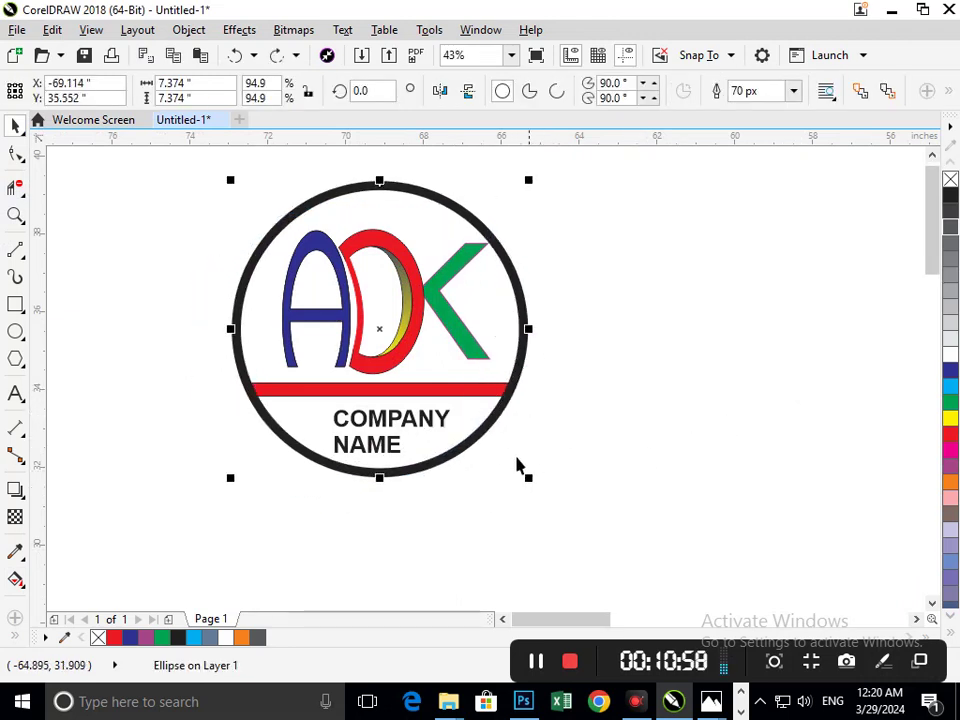
Fill the red strip with black, shifting the circle aside to reach it and then back around the logo
{"action": "left_click_drag", "start_coordinate": [498, 442], "coordinate": [462, 442]}
{"action": "left_click", "coordinate": [535, 489]}
{"action": "left_click", "coordinate": [505, 390]}
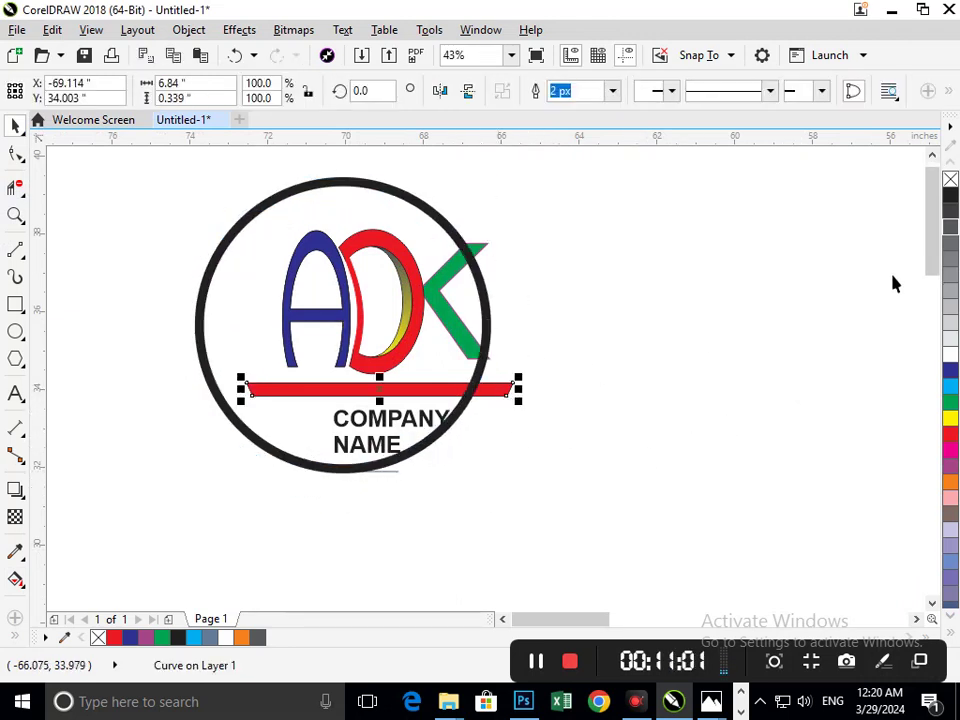
{"action": "left_click", "coordinate": [951, 198]}
{"action": "left_click", "coordinate": [420, 446]}
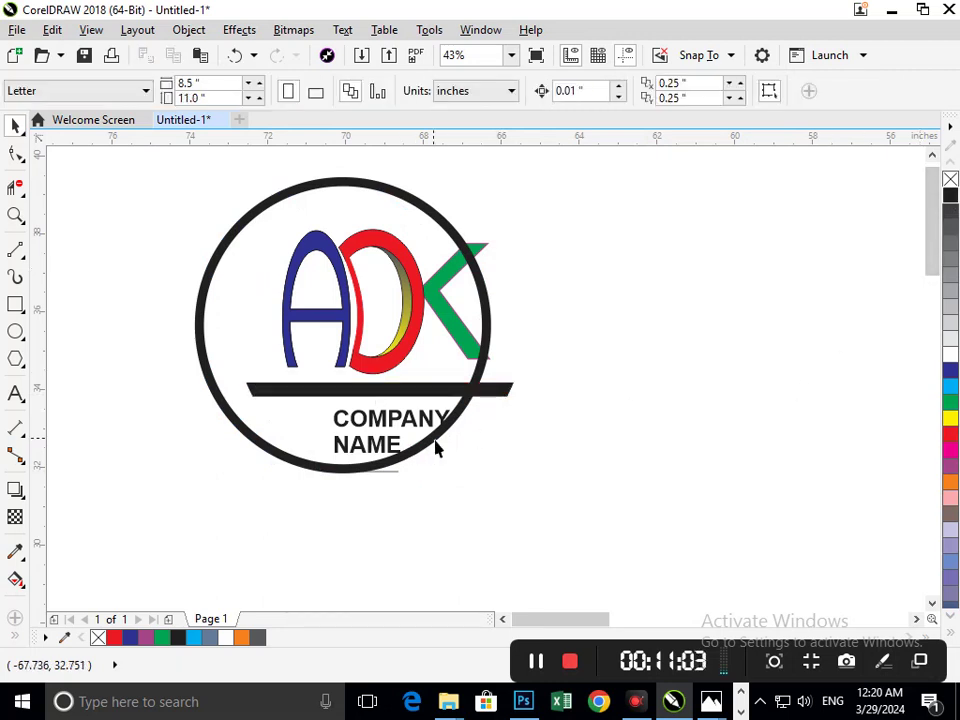
{"action": "left_click_drag", "start_coordinate": [435, 446], "coordinate": [474, 462]}
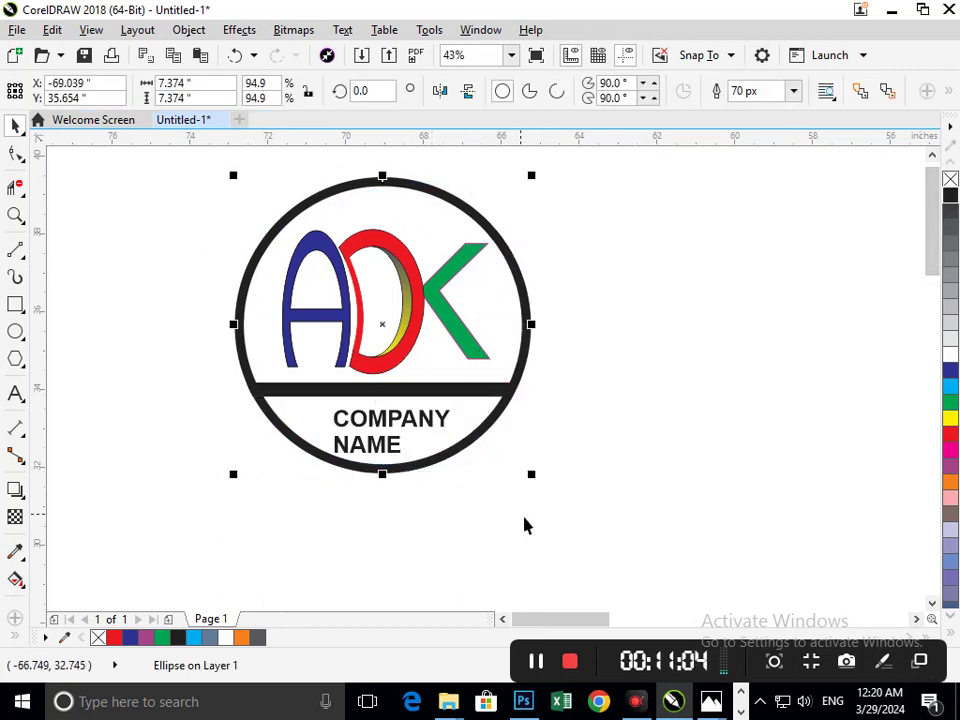
{"action": "left_click", "coordinate": [525, 525]}
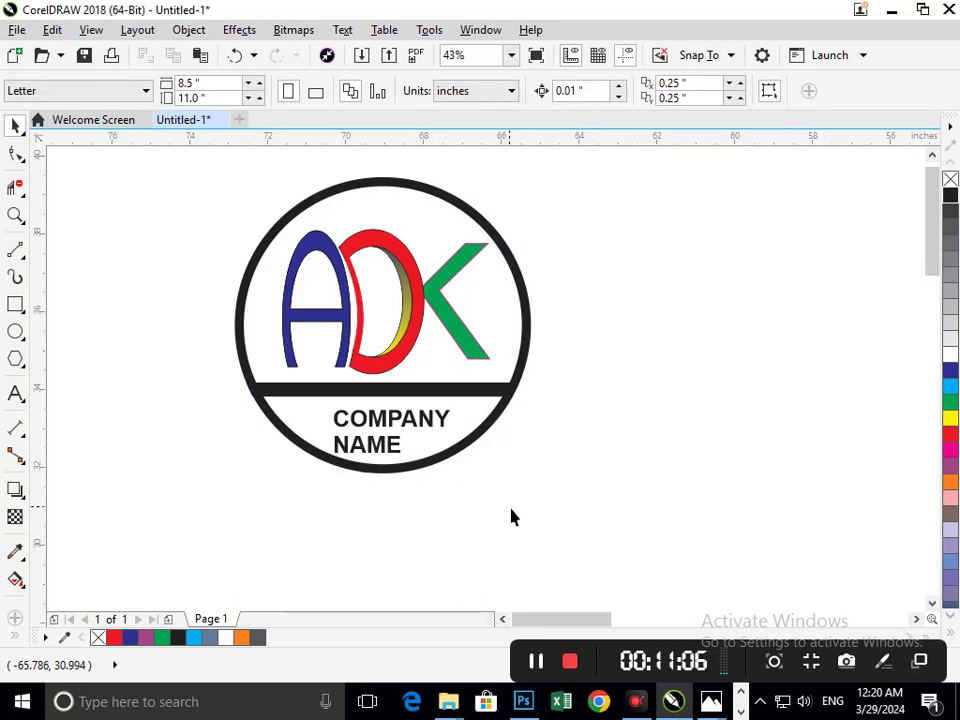
Shrink the COMPANY NAME text to about 36 pt and center it in the lower section of the circle
{"action": "key", "text": "F2"}
{"action": "left_click_drag", "start_coordinate": [281, 367], "coordinate": [496, 508]}
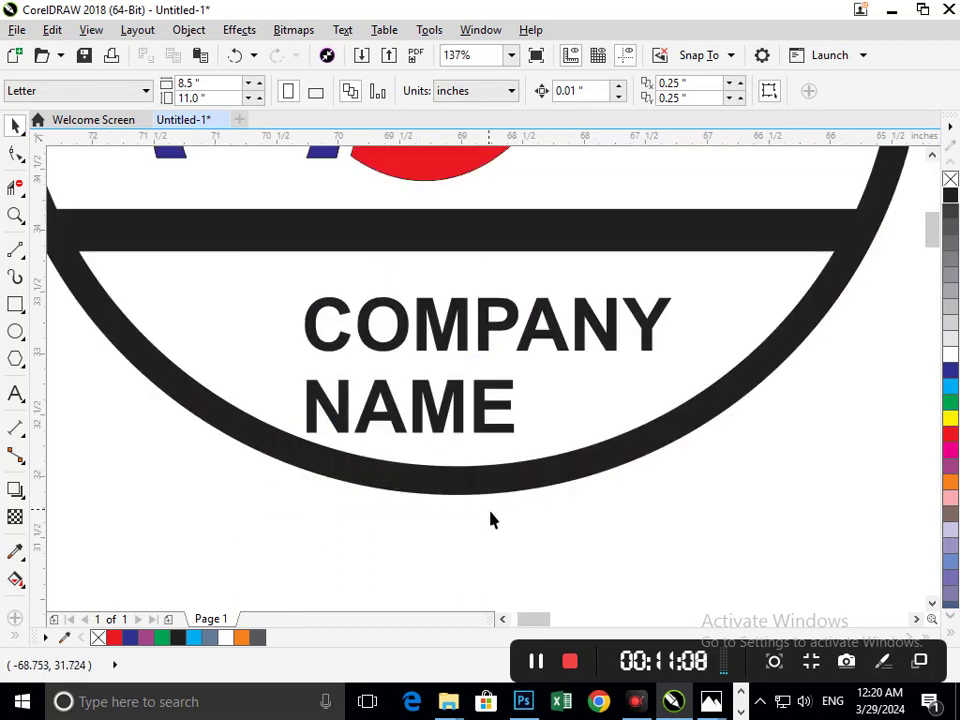
{"action": "left_click", "coordinate": [465, 434]}
{"action": "left_click_drag", "start_coordinate": [302, 440], "coordinate": [323, 435]}
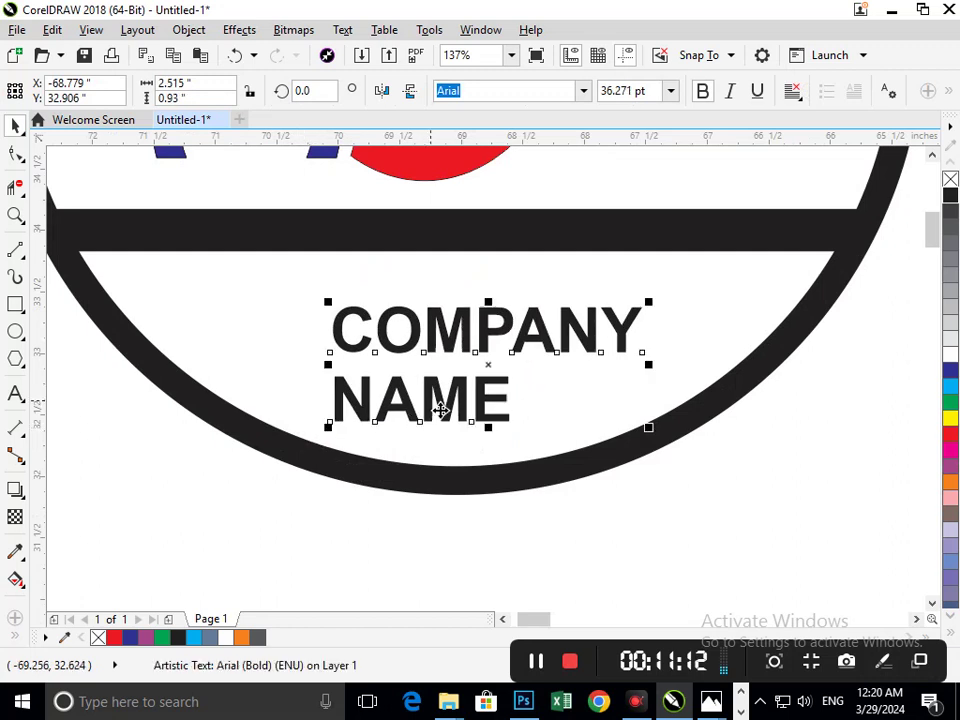
{"action": "left_click_drag", "start_coordinate": [437, 405], "coordinate": [433, 401]}
{"action": "key", "text": "F3"}
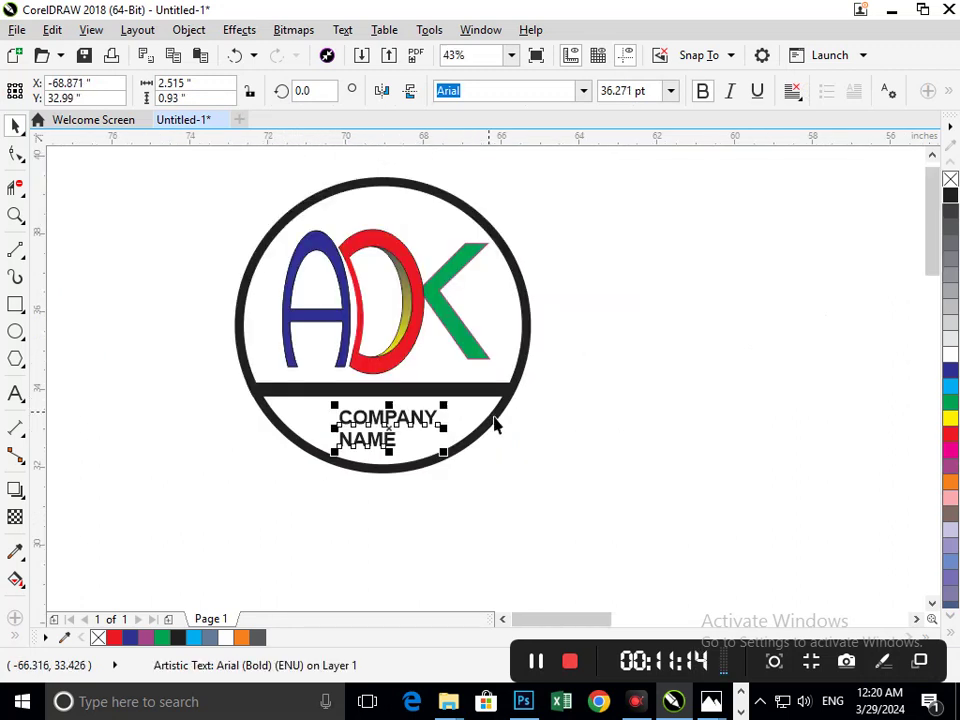
{"action": "left_click", "coordinate": [546, 484]}
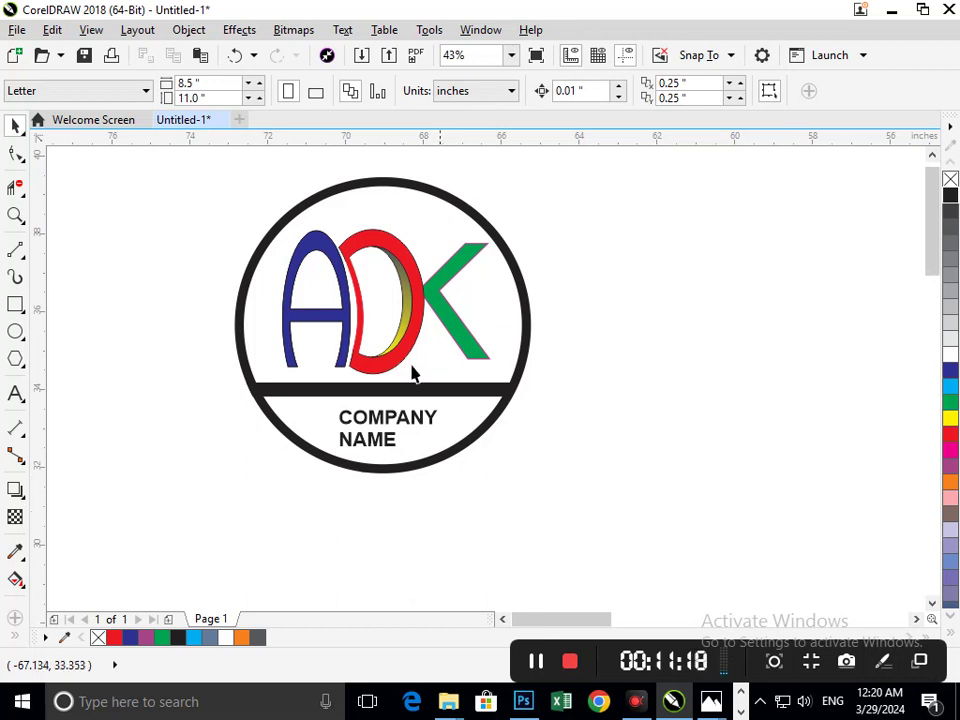
Scale the ADK letters down slightly inside the circle
{"action": "left_click_drag", "start_coordinate": [530, 386], "coordinate": [498, 385]}
{"action": "left_click", "coordinate": [611, 470]}
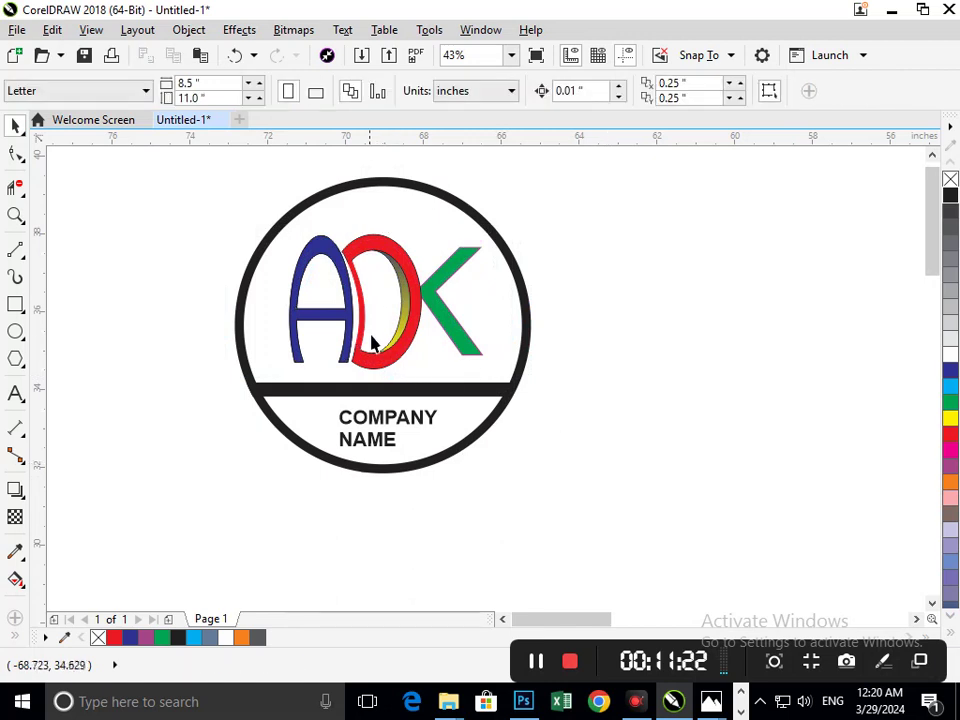
{"action": "left_click_drag", "start_coordinate": [241, 174], "coordinate": [354, 366]}
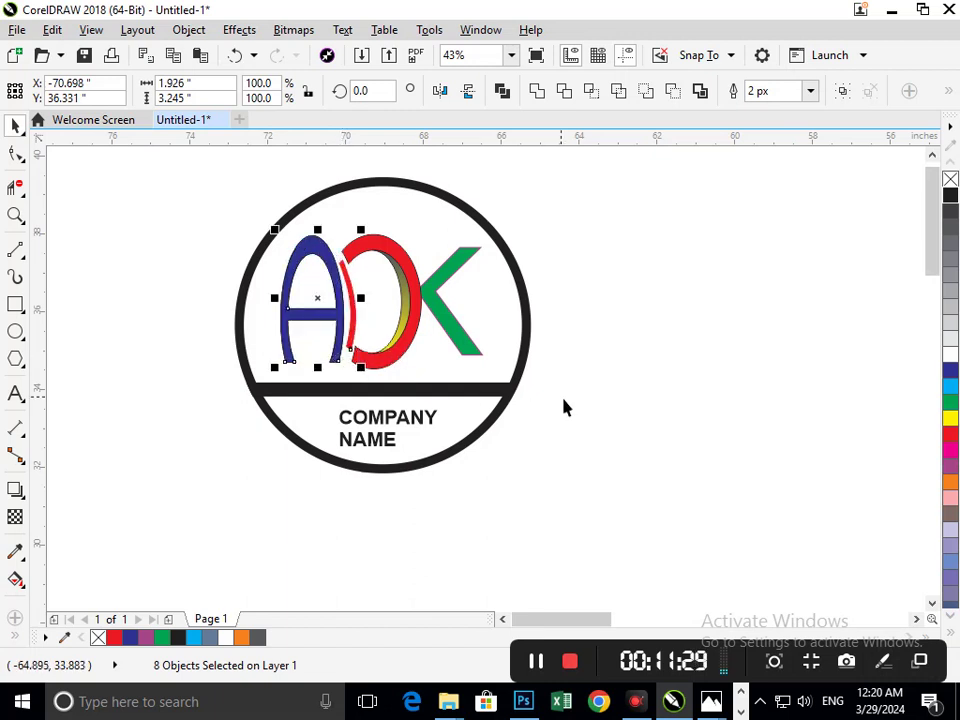
{"action": "key", "text": "ctrl+z"}
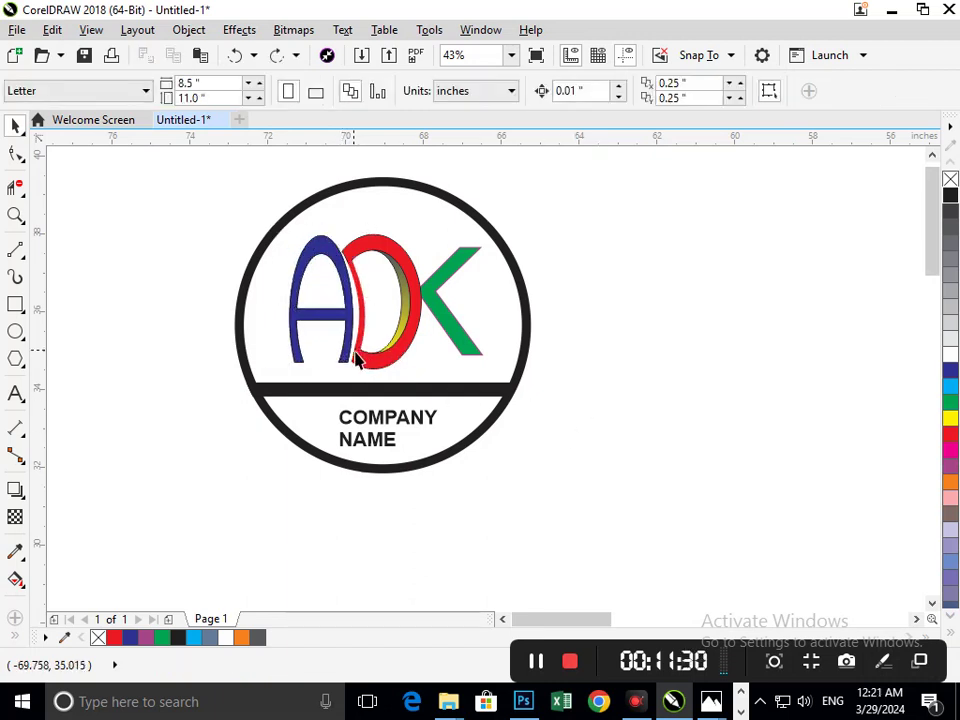
{"action": "left_click_drag", "start_coordinate": [350, 351], "coordinate": [334, 349]}
{"action": "key", "text": "ctrl+z"}
Place a copy of the blue letter A slightly left of the original, overlapping it
{"action": "right_click", "coordinate": [334, 349]}
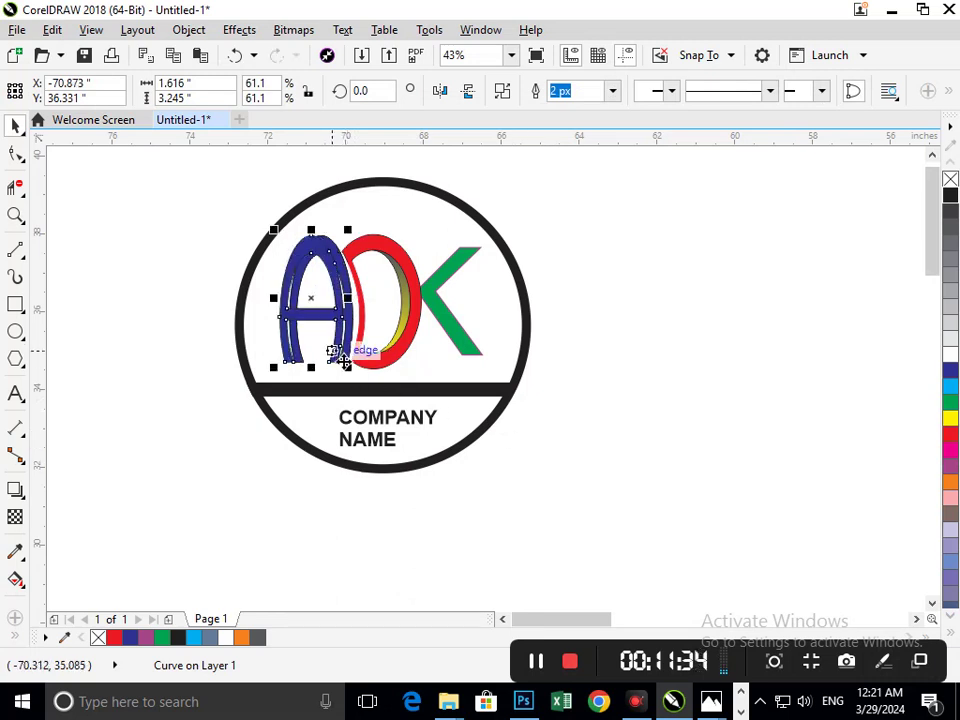
{"action": "left_click", "coordinate": [630, 443]}
{"action": "left_click", "coordinate": [631, 452]}
Try to add a contour to the original letter A behind its copy
{"action": "scroll", "coordinate": [310, 296], "scroll_direction": "up", "scroll_amount": 5}
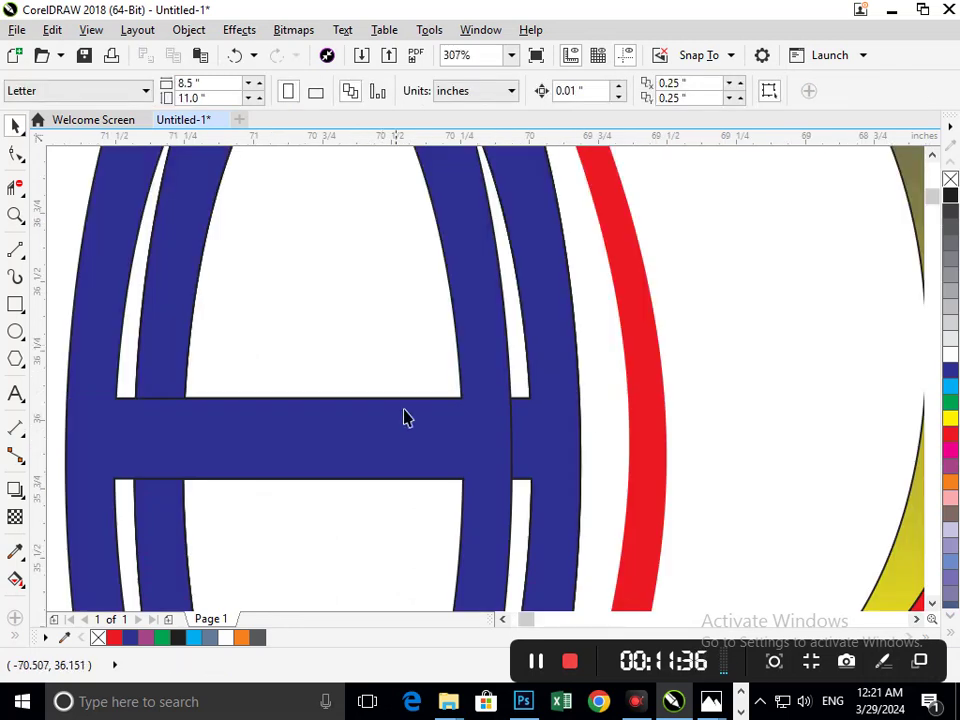
{"action": "left_click_drag", "start_coordinate": [550, 437], "coordinate": [533, 456]}
{"action": "key", "text": "ctrl+z"}
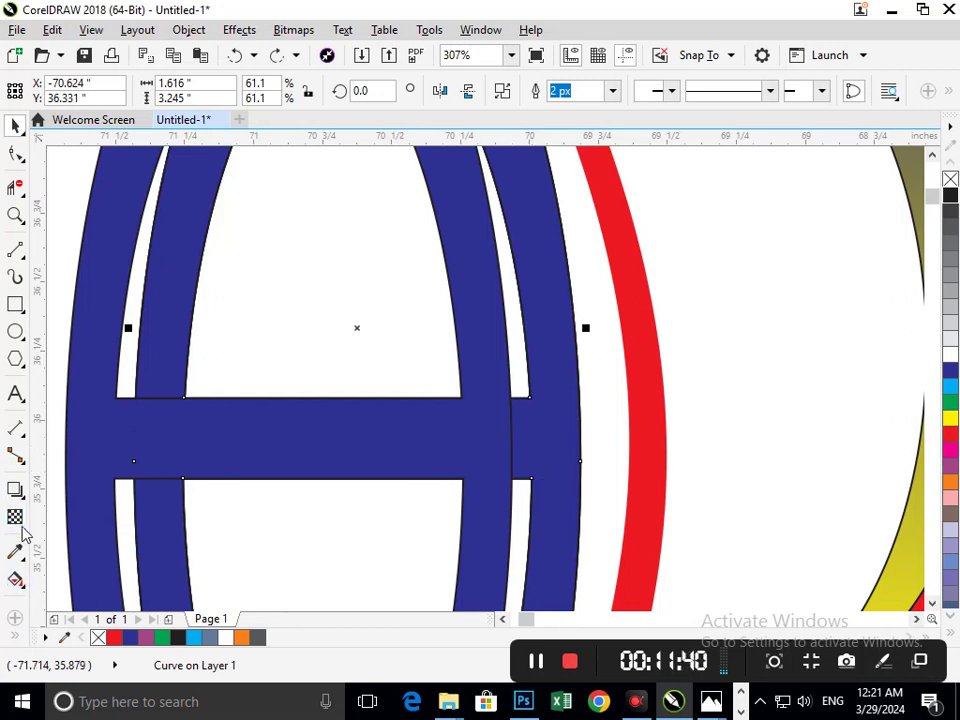
{"action": "left_click", "coordinate": [17, 490]}
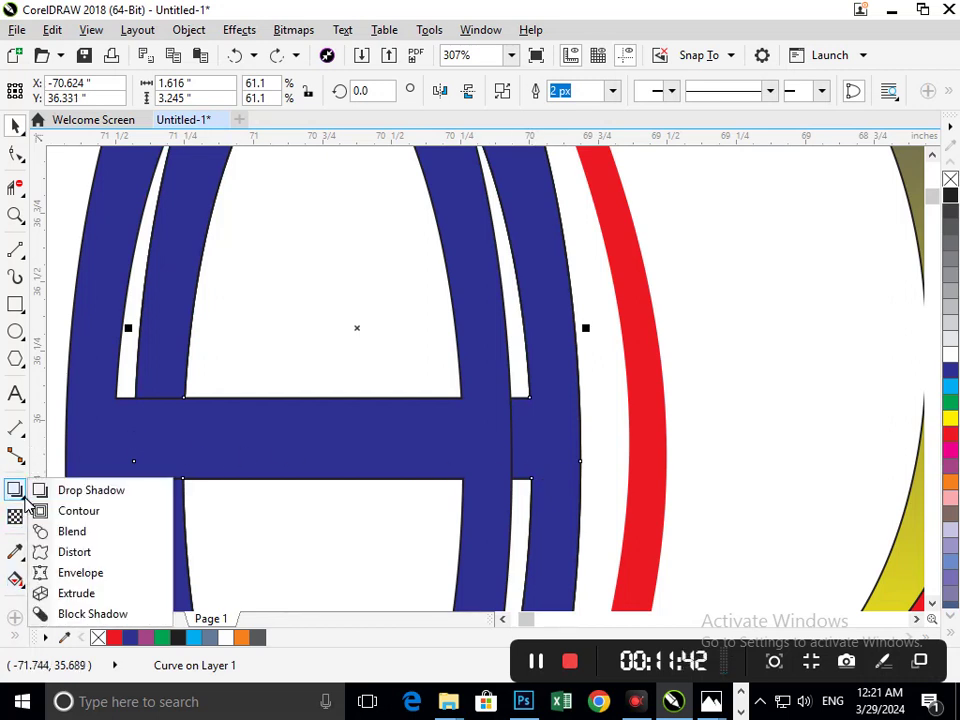
{"action": "left_click", "coordinate": [64, 512]}
{"action": "left_click_drag", "start_coordinate": [578, 456], "coordinate": [463, 431]}
{"action": "left_click", "coordinate": [524, 395]}
{"action": "left_click", "coordinate": [524, 395]}
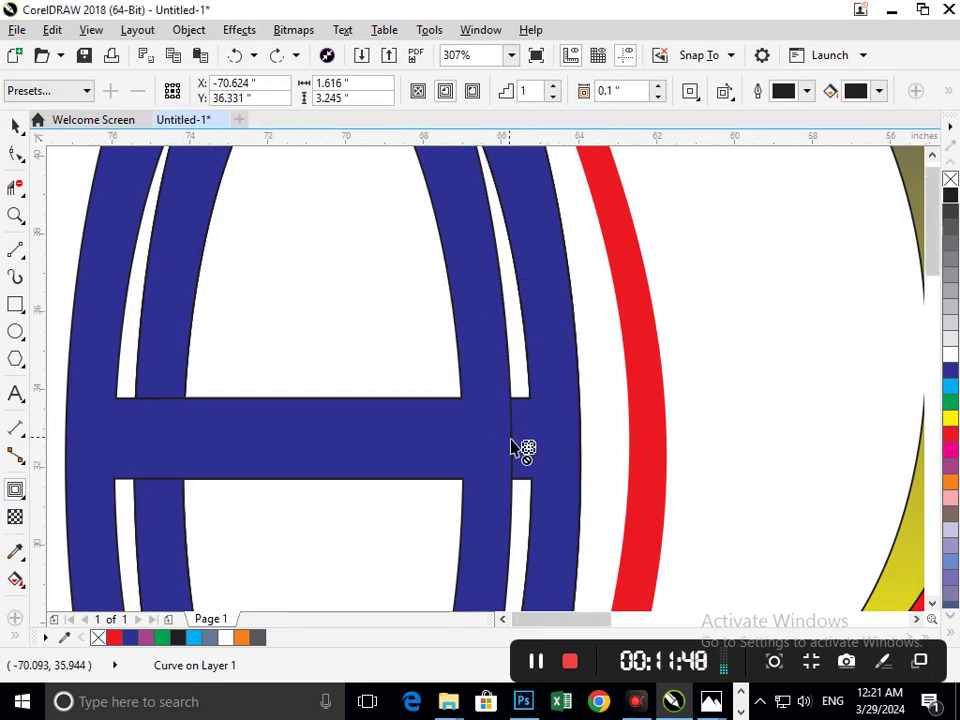
{"action": "key", "text": "F4"}
{"action": "left_click", "coordinate": [15, 126]}
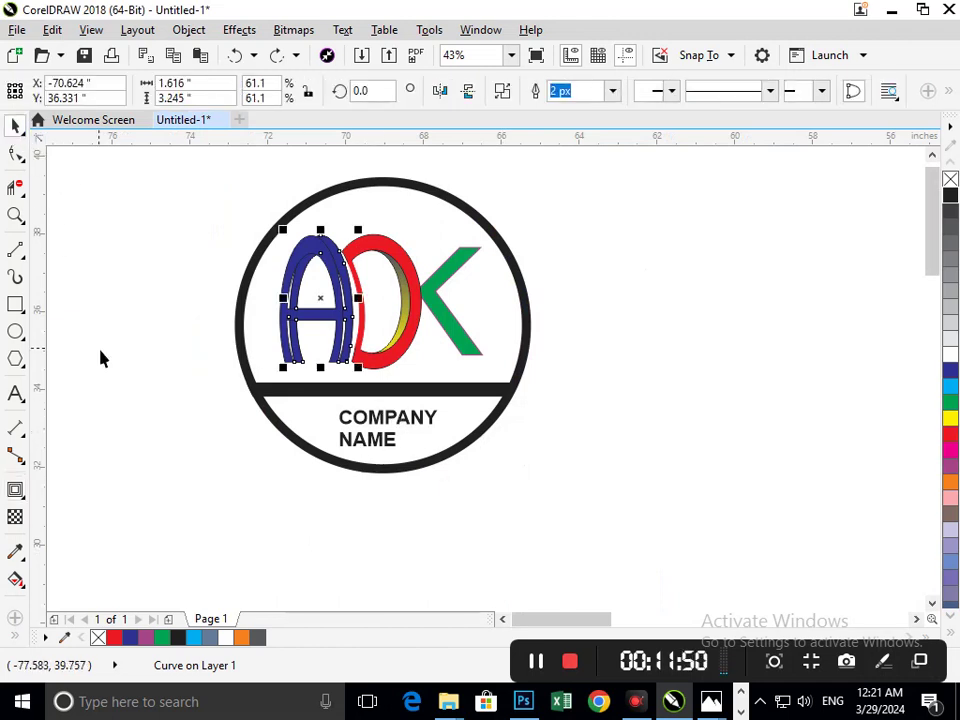
Fill the original letter A behind the blue copy with red
{"action": "left_click", "coordinate": [100, 356]}
{"action": "key", "text": "F2"}
{"action": "left_click_drag", "start_coordinate": [277, 323], "coordinate": [339, 376]}
{"action": "left_click_drag", "start_coordinate": [837, 420], "coordinate": [827, 499]}
{"action": "key", "text": "ctrl+z"}
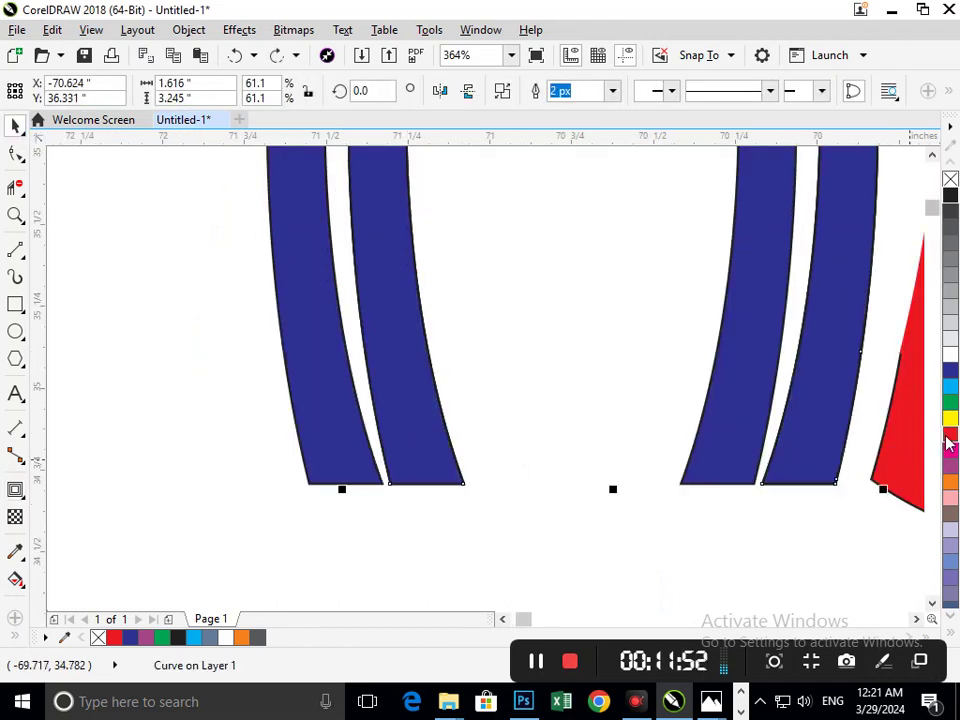
{"action": "left_click", "coordinate": [949, 435]}
{"action": "key", "text": "F3"}
{"action": "left_click", "coordinate": [554, 528]}
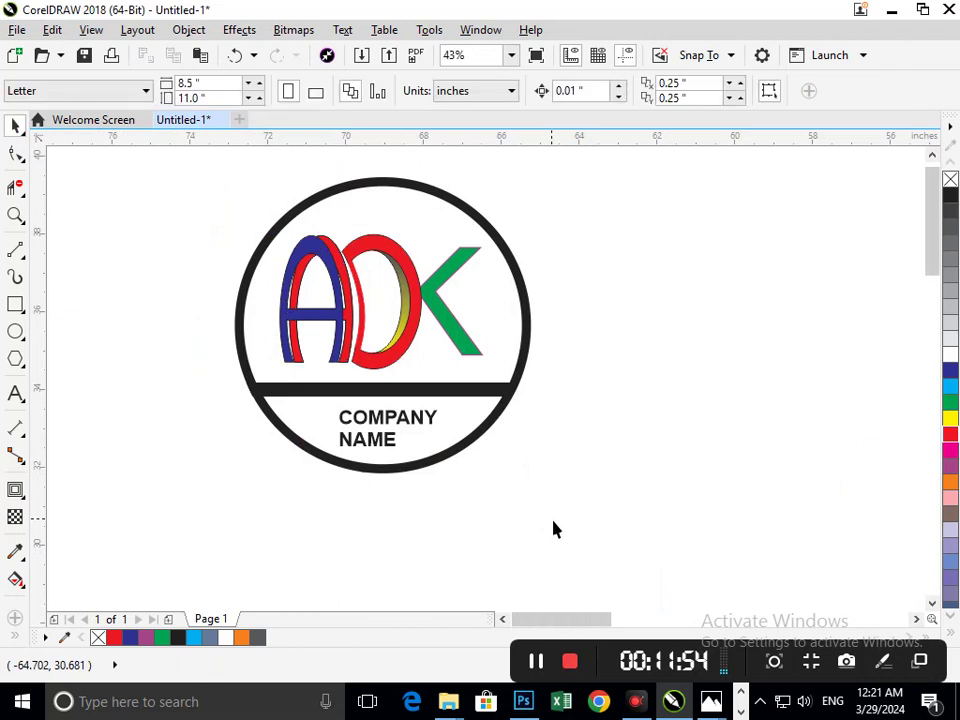
Turn the rear letter A white and delete it, keeping the blue copy in front
{"action": "scroll", "coordinate": [293, 303], "scroll_direction": "up", "scroll_amount": 3}
{"action": "left_click_drag", "start_coordinate": [311, 409], "coordinate": [275, 409]}
{"action": "left_click", "coordinate": [325, 443]}
{"action": "left_click_drag", "start_coordinate": [325, 443], "coordinate": [297, 446]}
{"action": "left_click", "coordinate": [316, 452]}
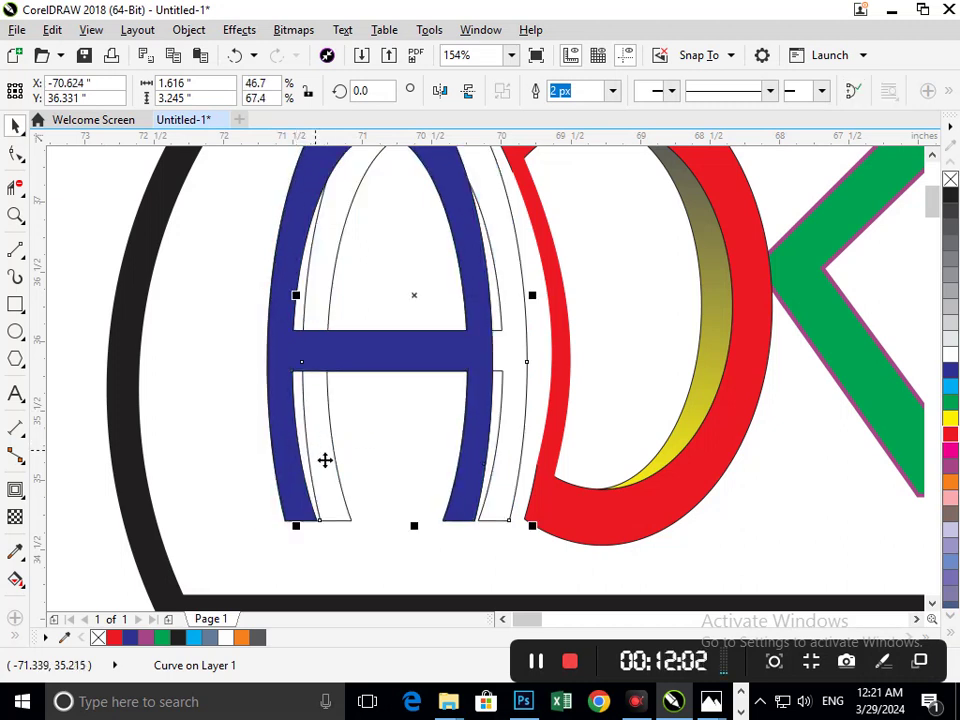
{"action": "left_click", "coordinate": [320, 459]}
{"action": "left_click", "coordinate": [336, 456]}
{"action": "key", "text": "Delete"}
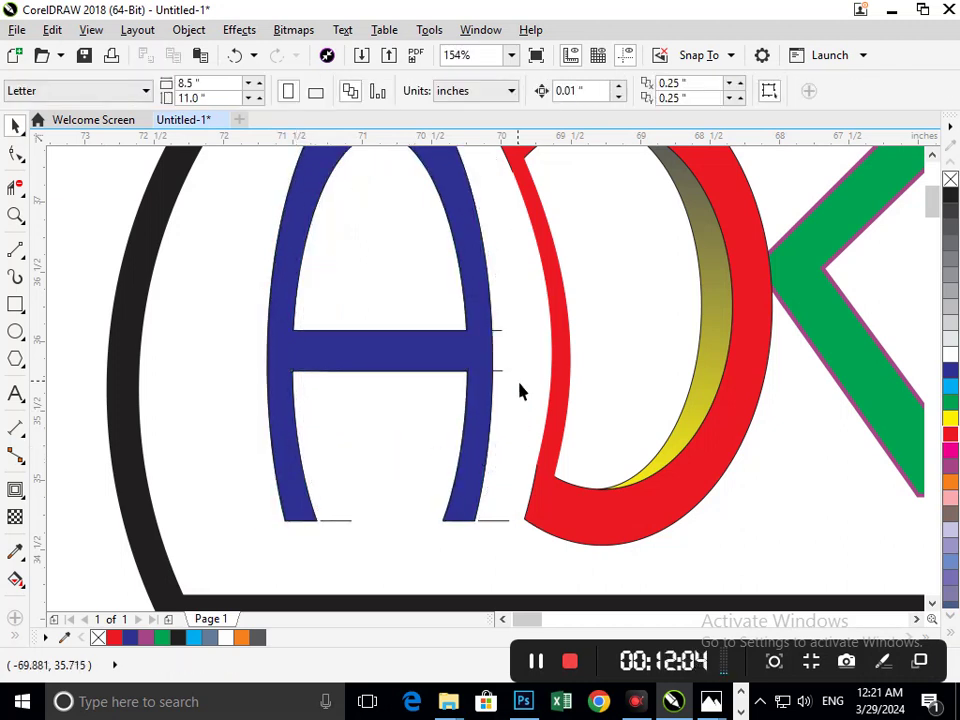
Delete the stray line remnants beside the A's crossbar and feet, undoing the accidental deletion of the circle
{"action": "left_click", "coordinate": [502, 371]}
{"action": "key", "text": "Delete"}
{"action": "left_click", "coordinate": [495, 525]}
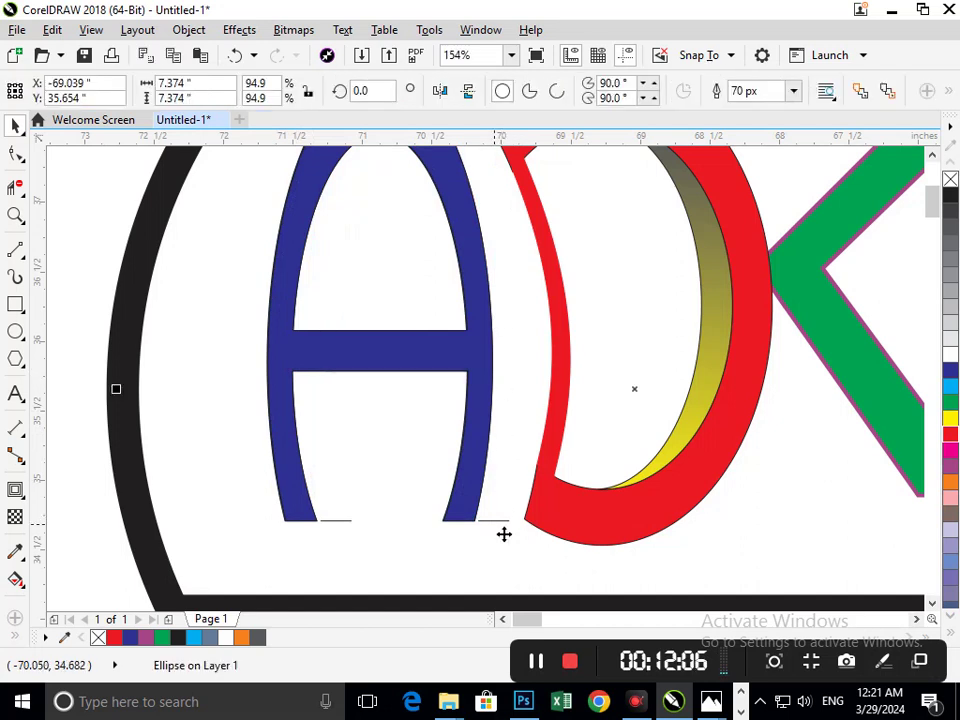
{"action": "key", "text": "Delete"}
{"action": "left_click", "coordinate": [362, 533]}
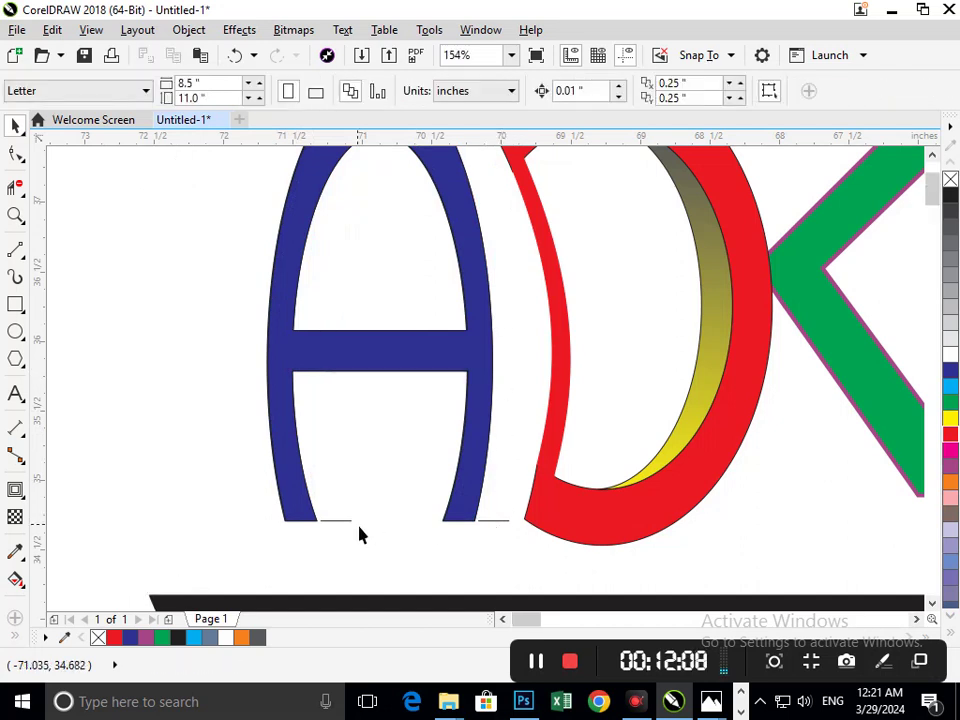
{"action": "key", "text": "ctrl+z"}
{"action": "left_click", "coordinate": [345, 525]}
{"action": "key", "text": "Delete"}
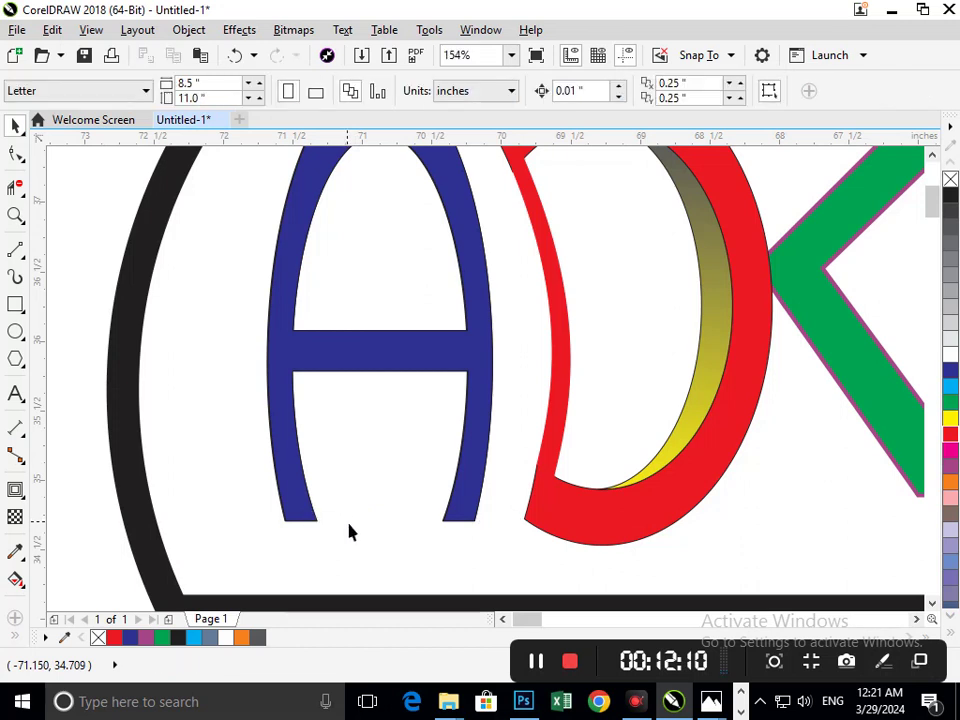
Shift the green letter K slightly left toward the D
{"action": "scroll", "coordinate": [450, 497], "scroll_direction": "down", "scroll_amount": 3}
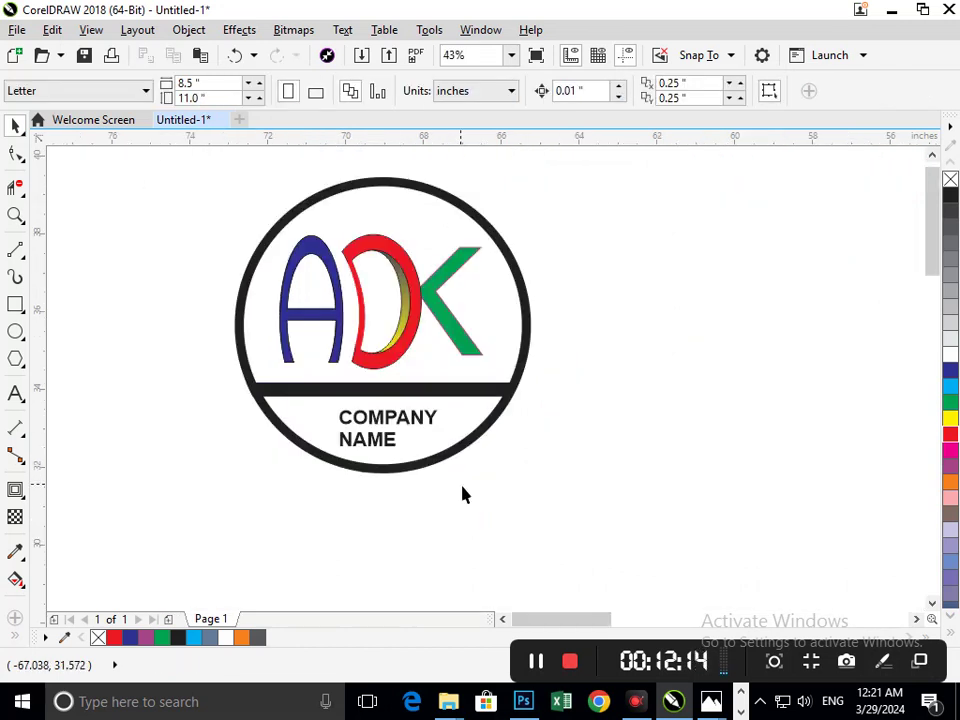
{"action": "left_click", "coordinate": [476, 375]}
{"action": "left_click_drag", "start_coordinate": [476, 375], "coordinate": [483, 352]}
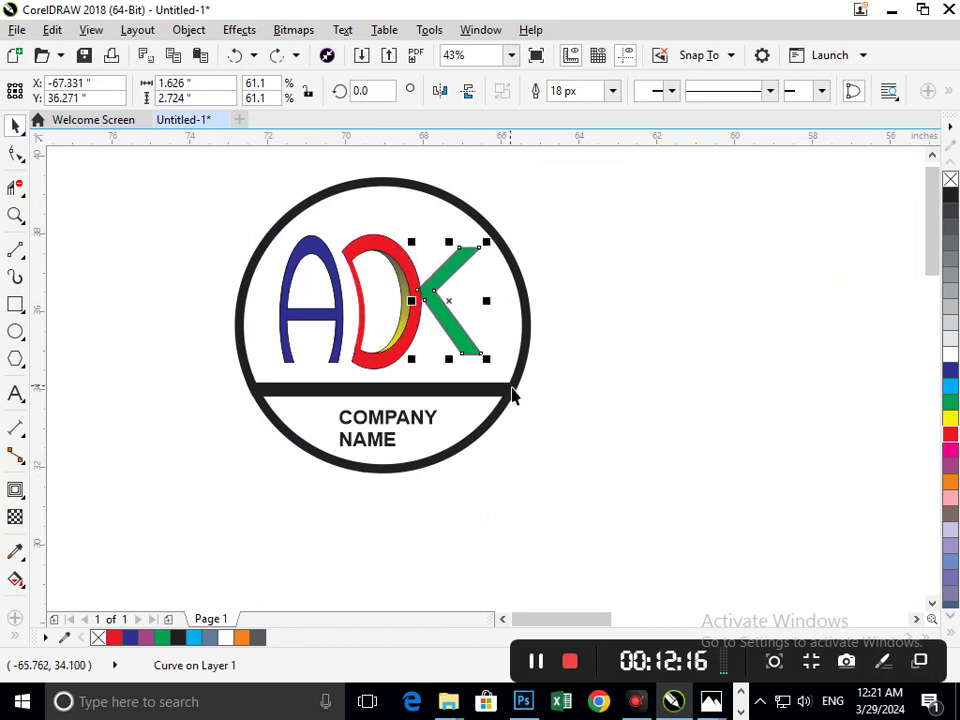
Try trimming the red D with the green K after moving the K left to overlap the D's right curve
{"action": "left_click", "coordinate": [728, 442]}
{"action": "key", "text": "F2"}
{"action": "left_click_drag", "start_coordinate": [386, 256], "coordinate": [526, 355]}
{"action": "left_click_drag", "start_coordinate": [408, 379], "coordinate": [374, 411]}
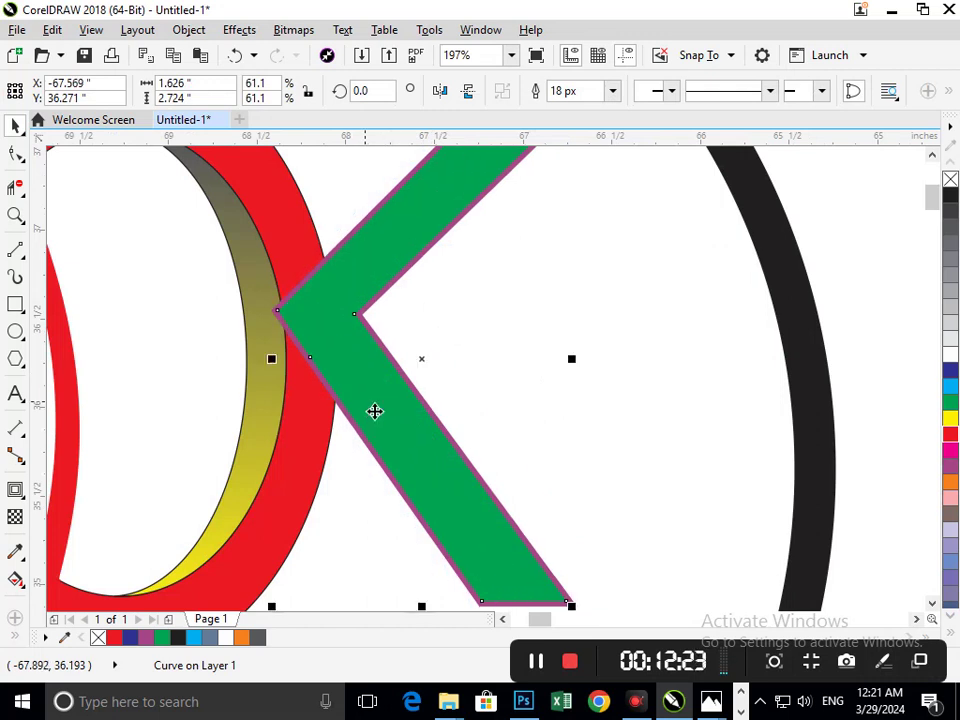
{"action": "left_click", "coordinate": [324, 423], "text": "shift"}
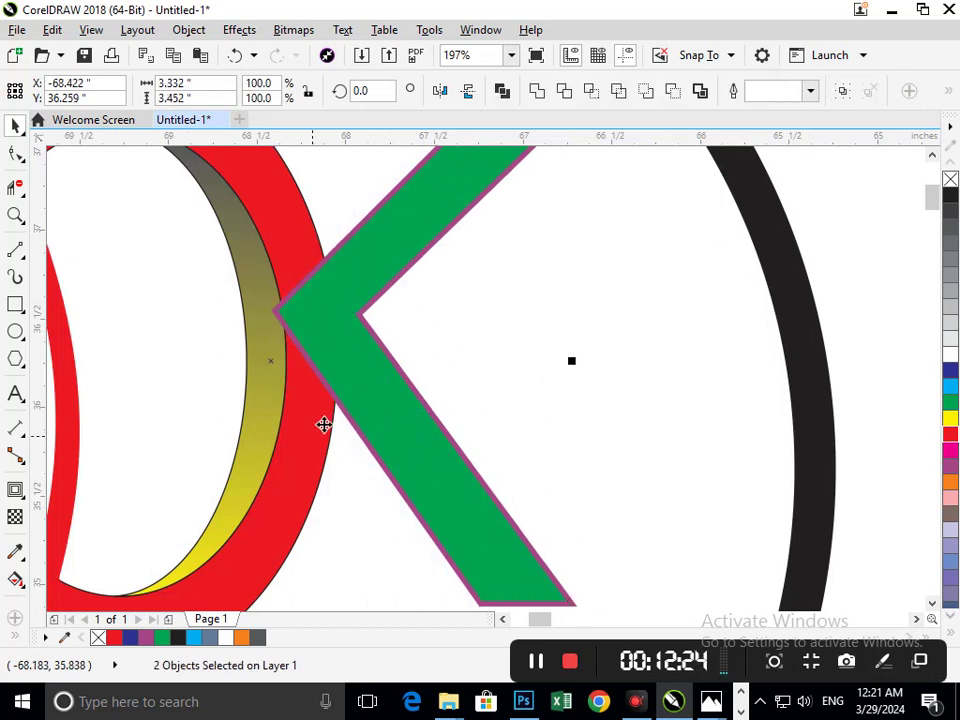
{"action": "left_click", "coordinate": [563, 91]}
{"action": "scroll", "coordinate": [570, 448], "scroll_direction": "down", "scroll_amount": 4}
{"action": "left_click", "coordinate": [508, 360]}
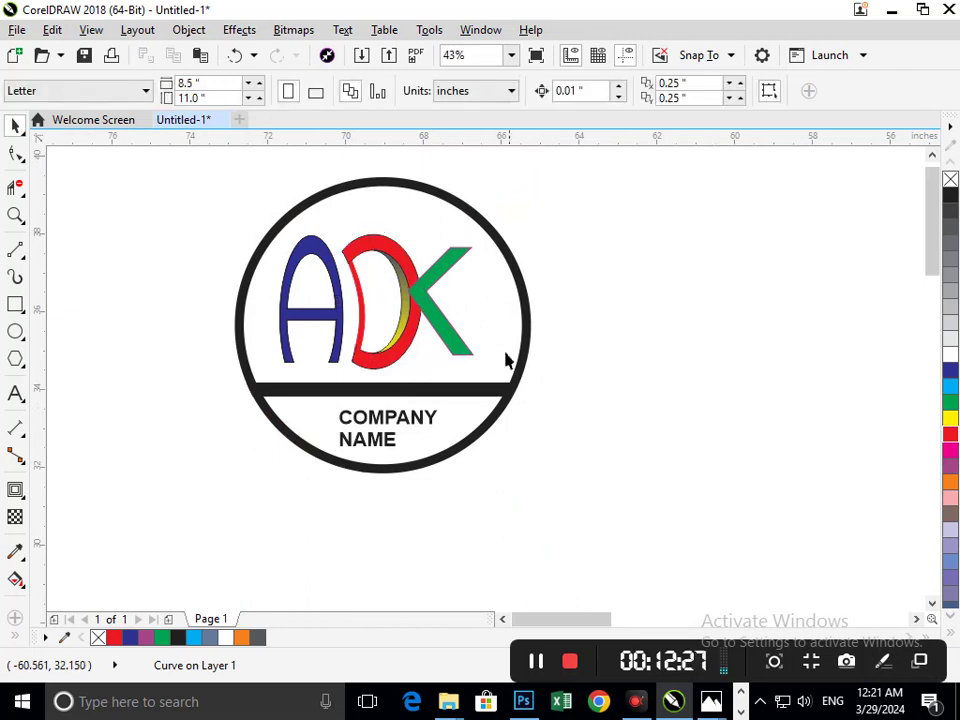
Move the green K slightly right of the trimmed D and nudge it to adjust the gap between them
{"action": "left_click_drag", "start_coordinate": [460, 350], "coordinate": [486, 372]}
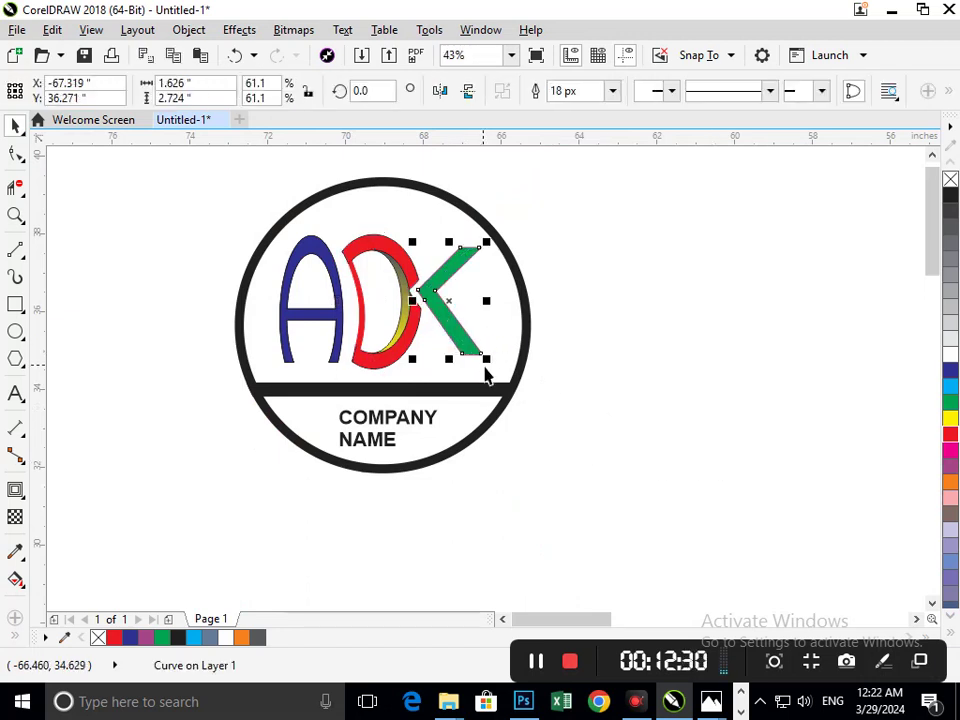
{"action": "key", "text": "Left"}
{"action": "key", "text": "ctrl+Right"}
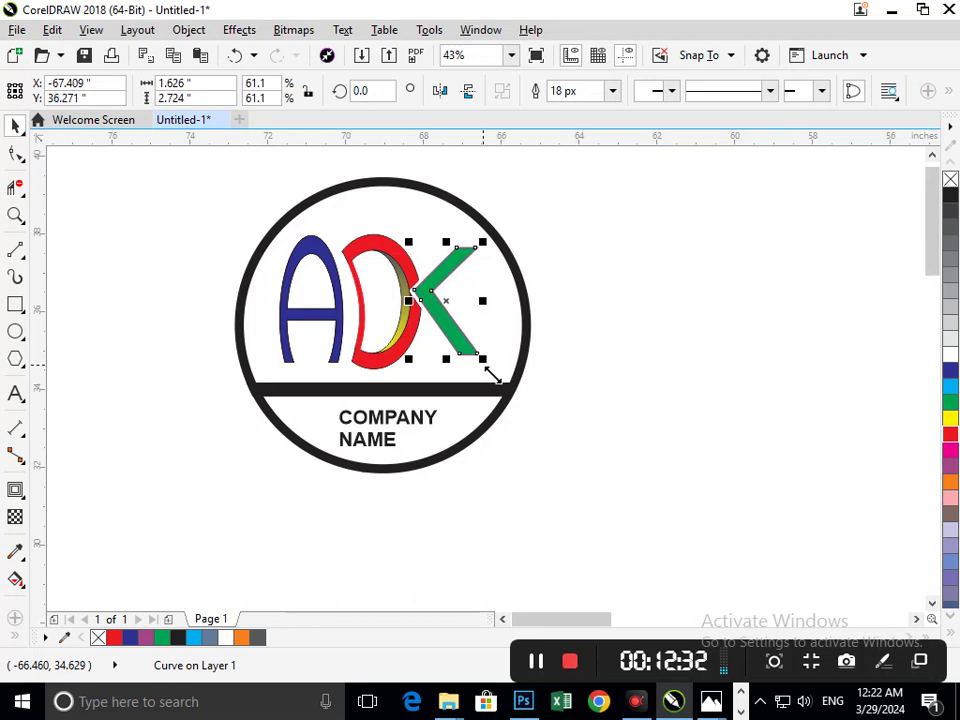
{"action": "left_click", "coordinate": [645, 387]}
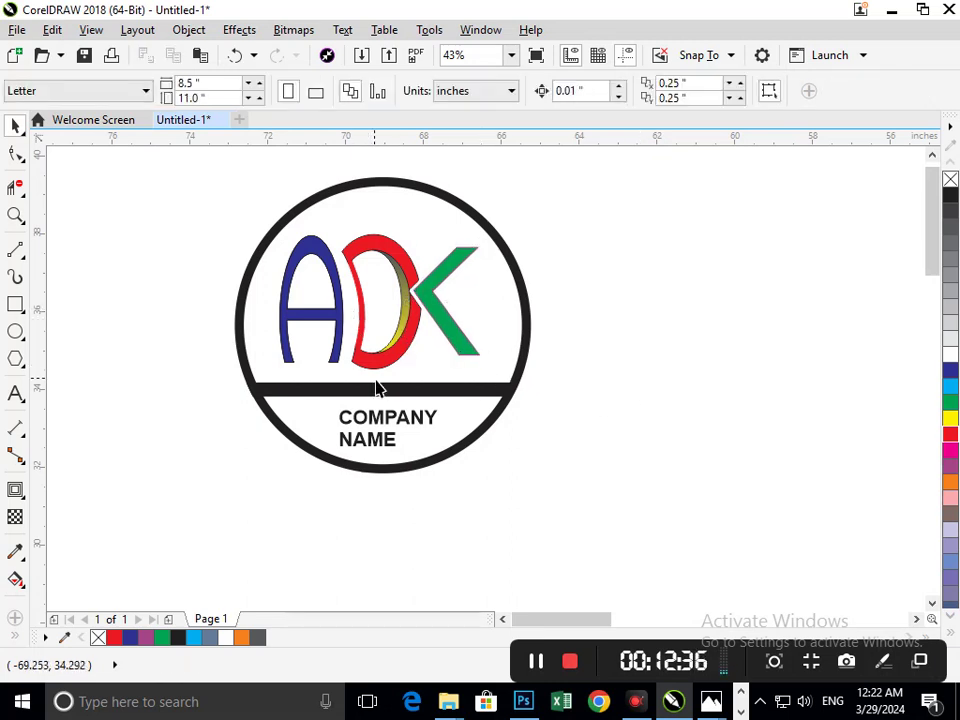
Undo the K shifts and the trim of the red D
{"action": "key", "text": "Tab"}
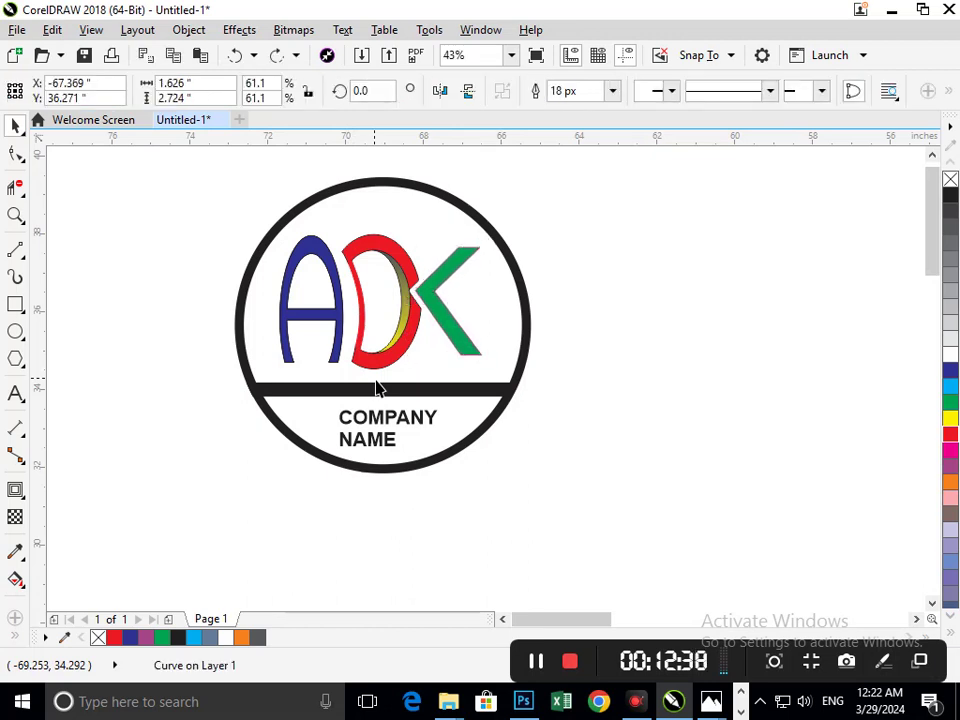
{"action": "key", "text": "Right"}
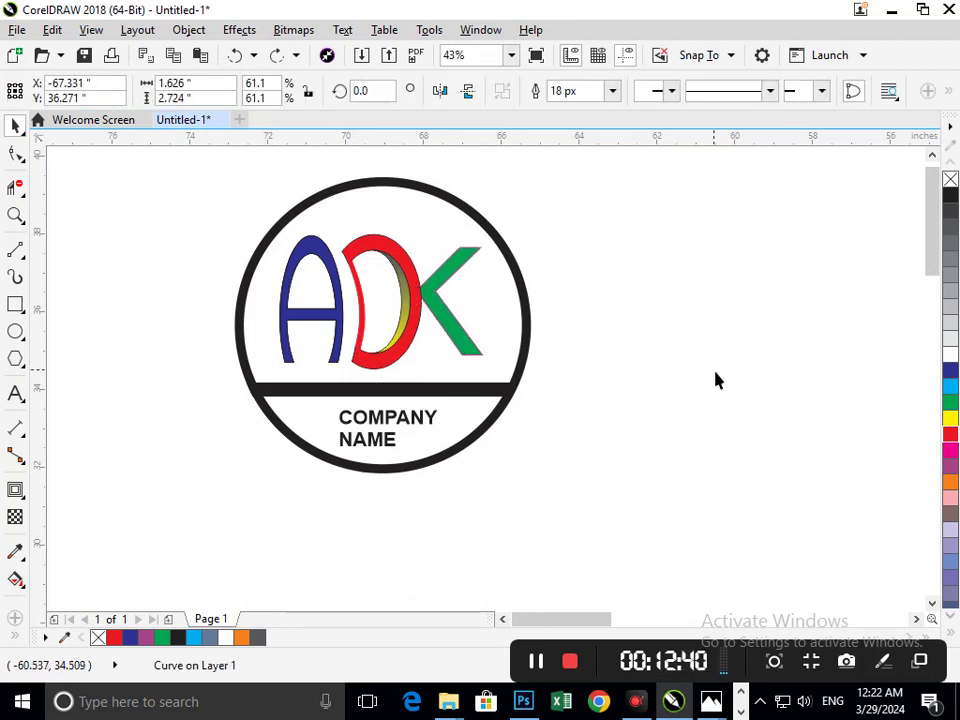
{"action": "left_click", "coordinate": [715, 379]}
Enlarge the company name to about 38.1 pt and give it a 5 px outline behind the fill that scales with the object
{"action": "left_click", "coordinate": [369, 448]}
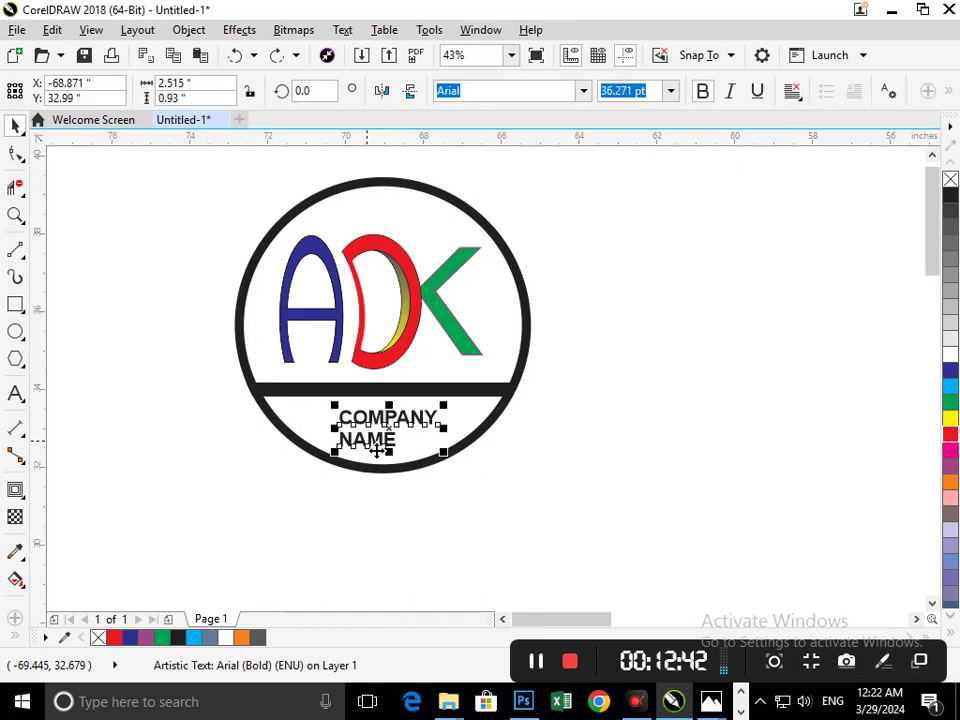
{"action": "left_click_drag", "start_coordinate": [340, 467], "coordinate": [341, 475]}
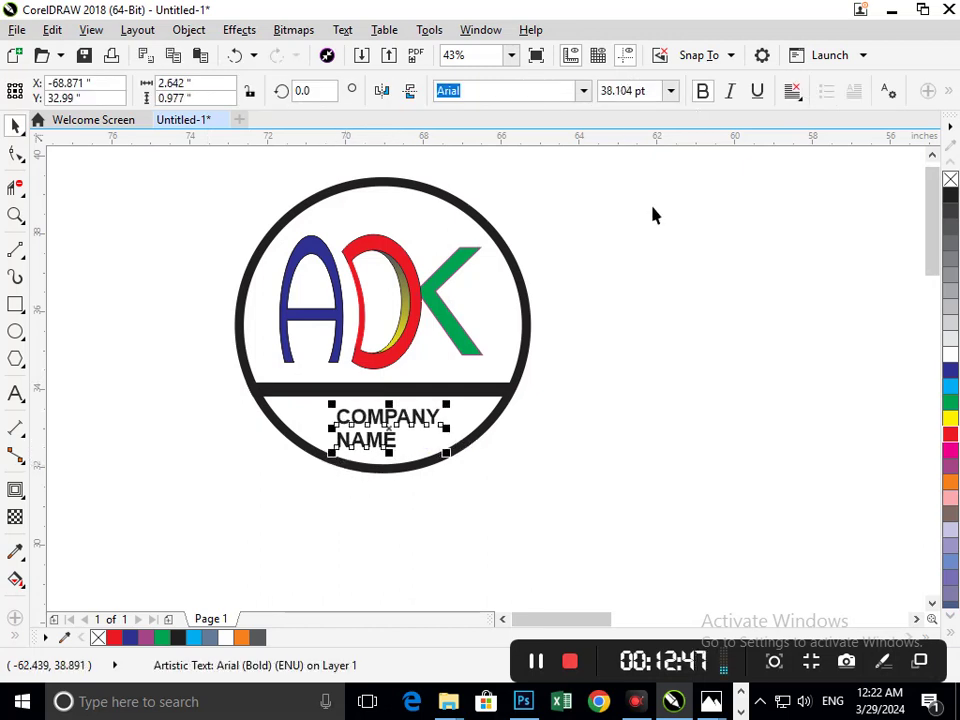
{"action": "key", "text": "F12"}
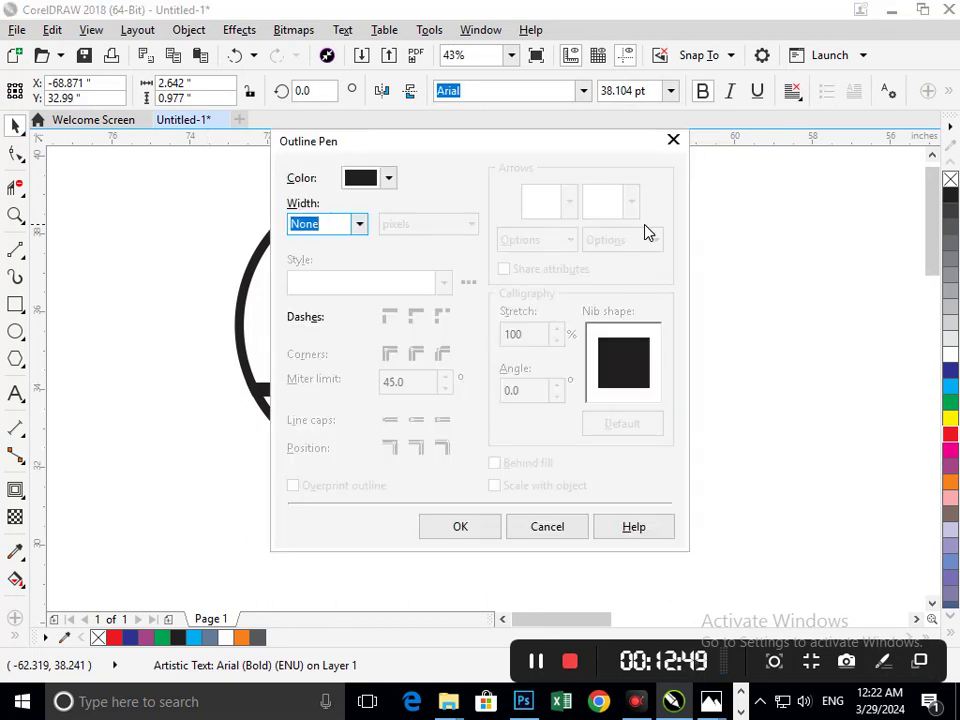
{"action": "left_click", "coordinate": [359, 224]}
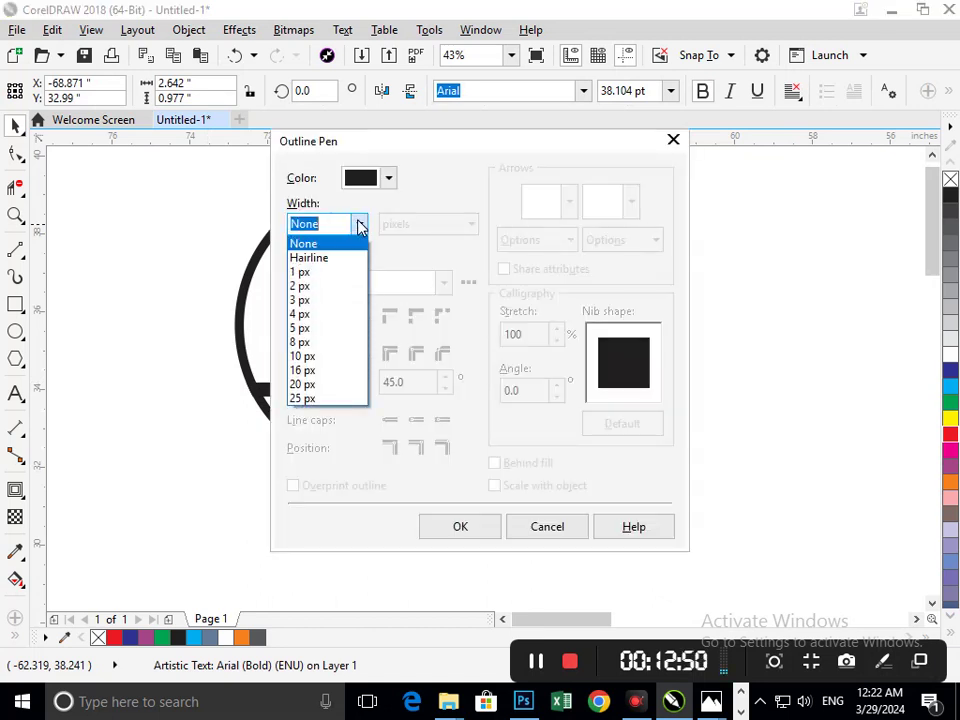
{"action": "left_click", "coordinate": [317, 330]}
{"action": "left_click", "coordinate": [516, 467]}
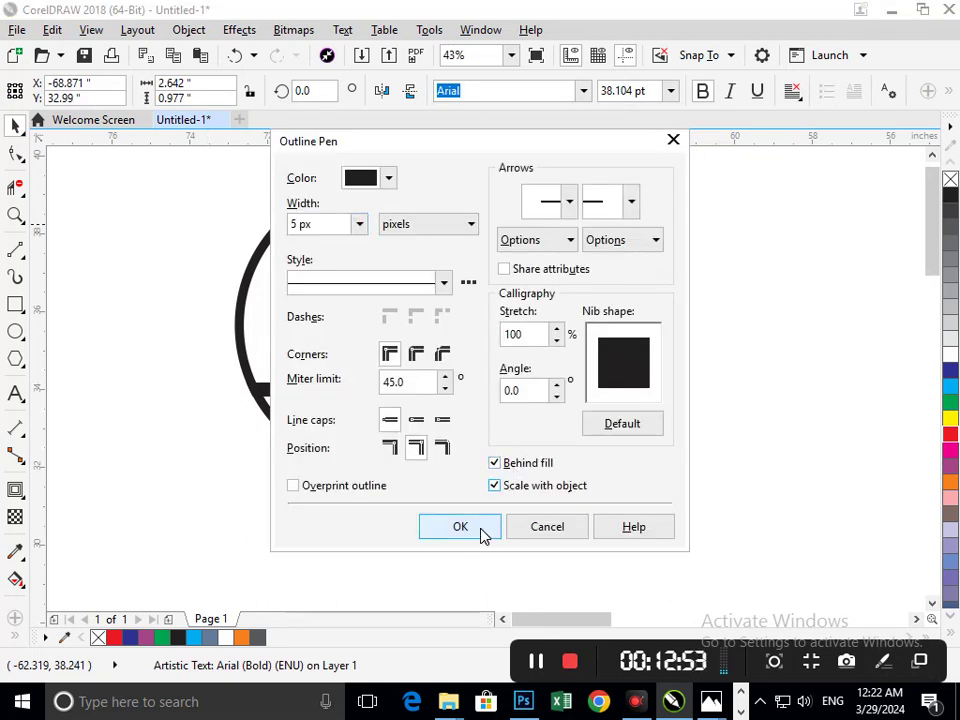
{"action": "left_click", "coordinate": [481, 529]}
{"action": "left_click", "coordinate": [484, 535]}
Color the word NAME in the company name text blue
{"action": "double_click", "coordinate": [395, 447]}
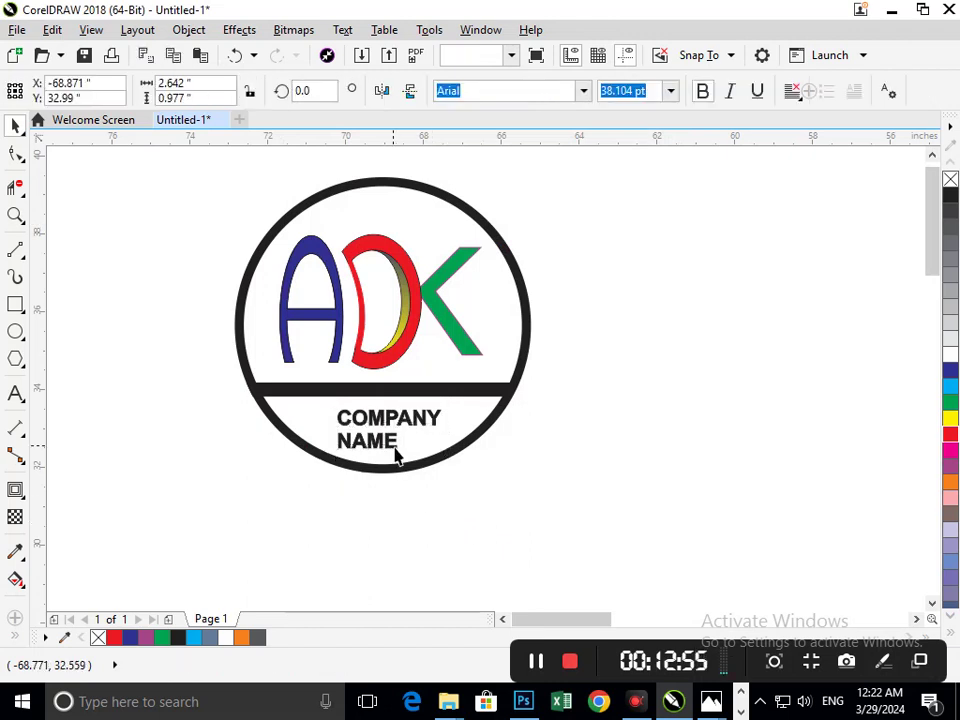
{"action": "left_click_drag", "start_coordinate": [403, 448], "coordinate": [334, 443]}
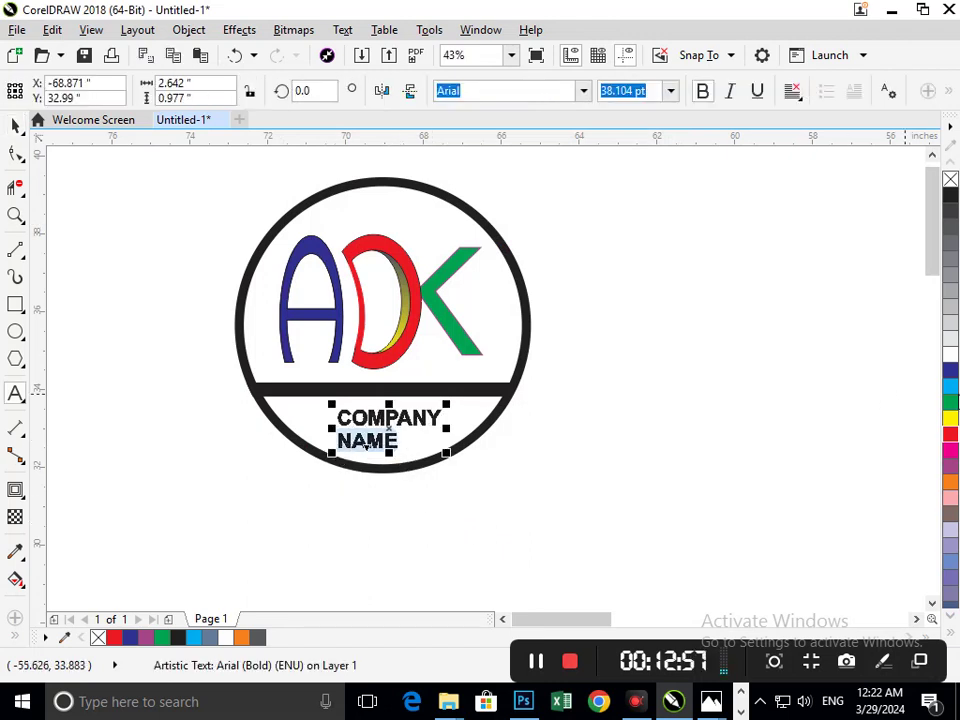
{"action": "left_click", "coordinate": [949, 373]}
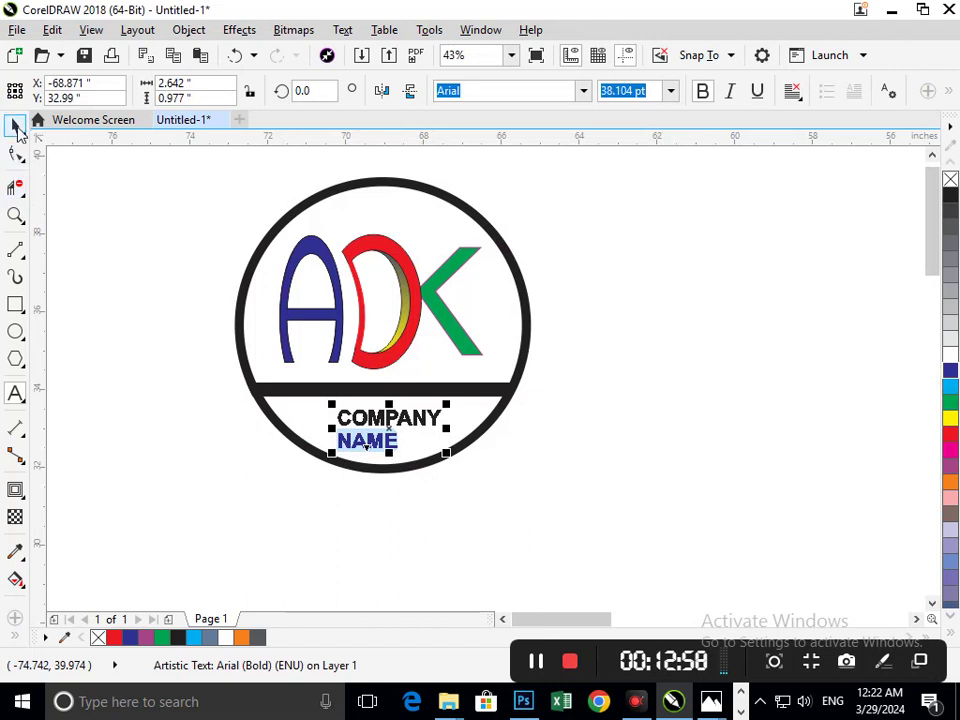
{"action": "left_click", "coordinate": [16, 128]}
{"action": "left_click", "coordinate": [116, 377]}
Color the word COMPANY in the company name text red
{"action": "double_click", "coordinate": [436, 426]}
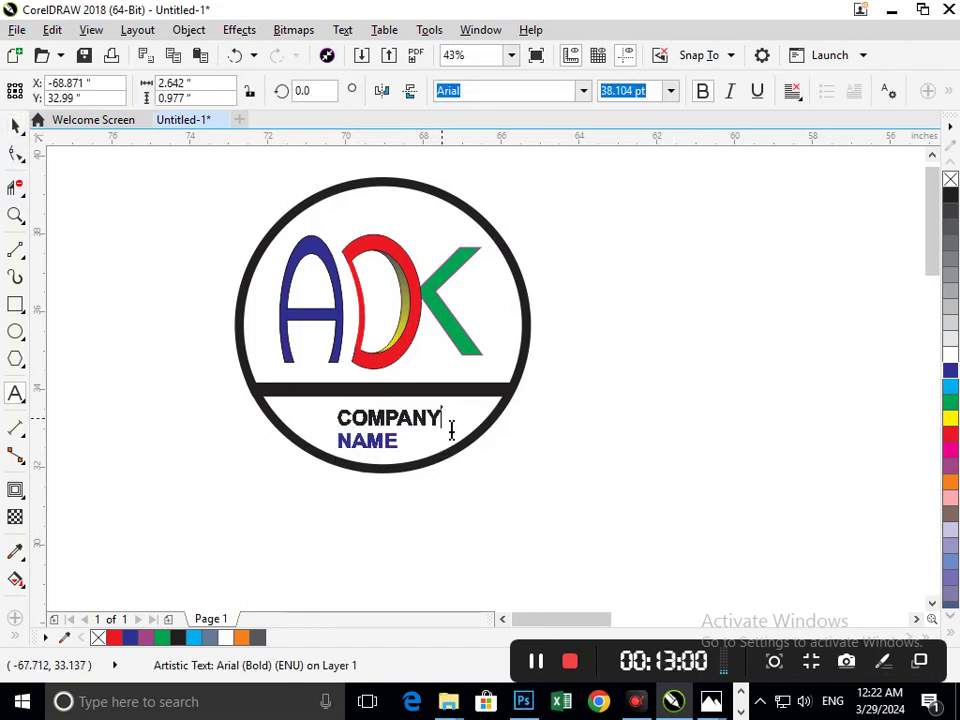
{"action": "left_click_drag", "start_coordinate": [451, 430], "coordinate": [321, 416]}
{"action": "left_click", "coordinate": [948, 445]}
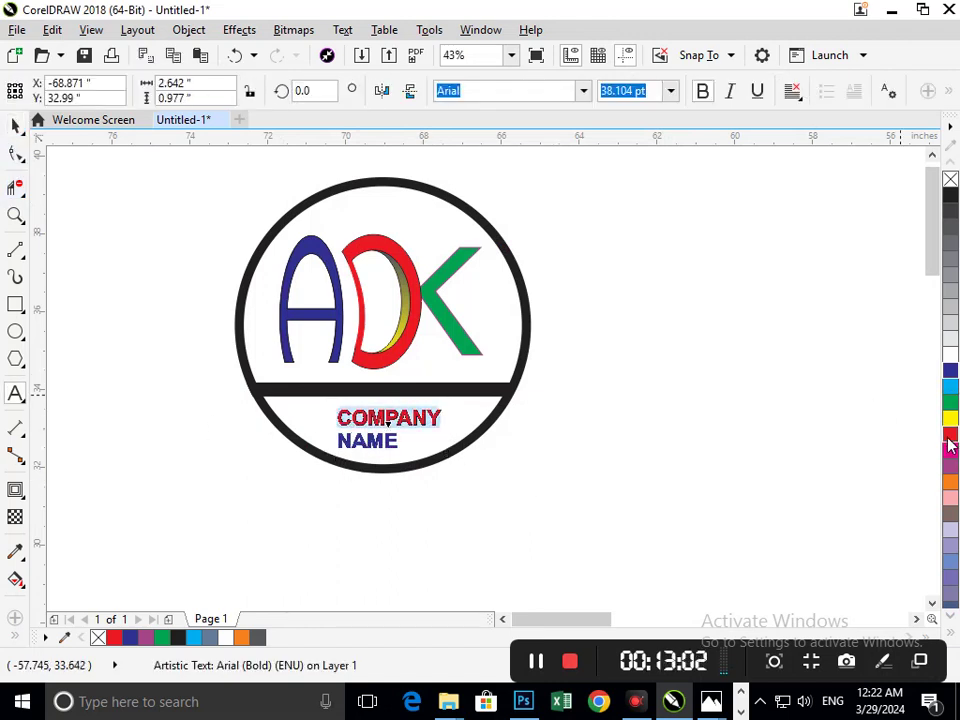
Color the word NAME green to match the letter K
{"action": "left_click_drag", "start_coordinate": [399, 455], "coordinate": [350, 446]}
{"action": "left_click", "coordinate": [949, 401]}
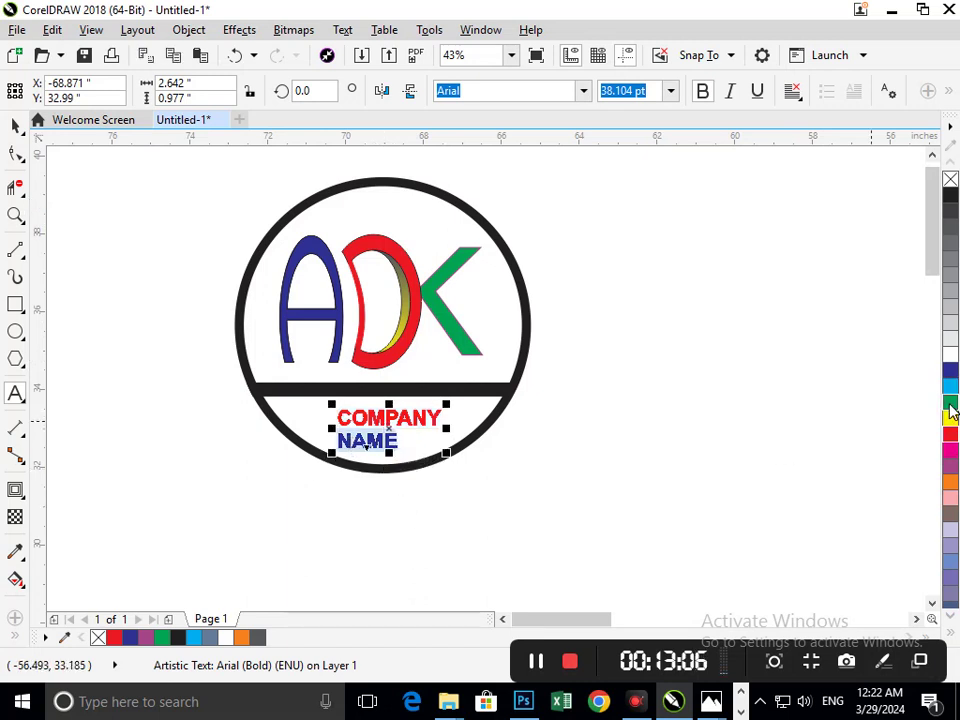
{"action": "left_click", "coordinate": [15, 126]}
{"action": "left_click", "coordinate": [146, 389]}
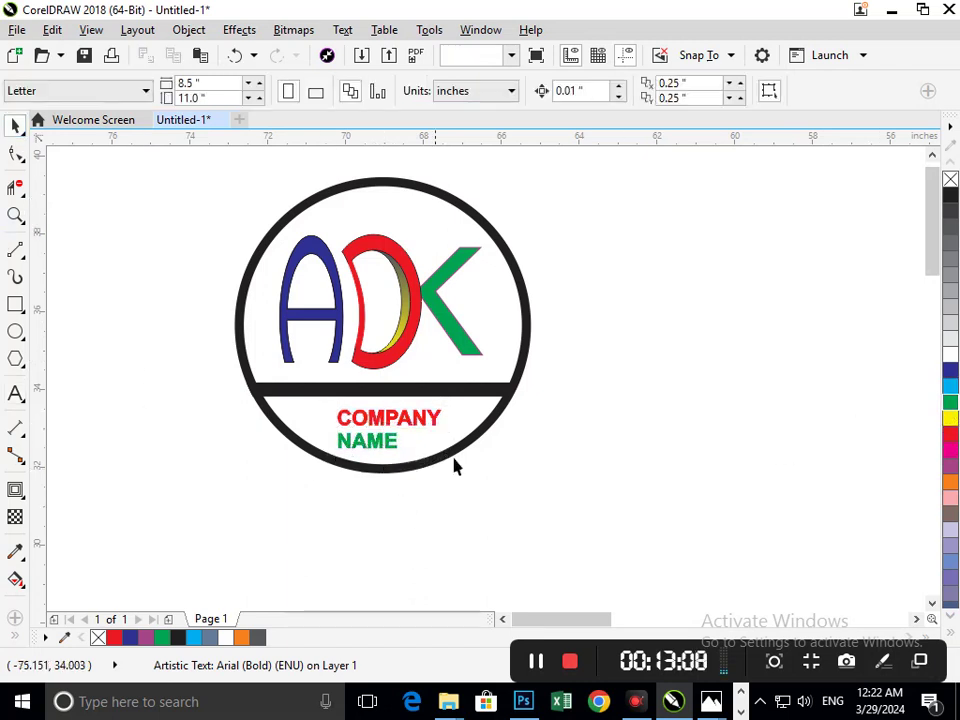
Enlarge the company name text about its center to about 43.8 pt
{"action": "left_click", "coordinate": [398, 451]}
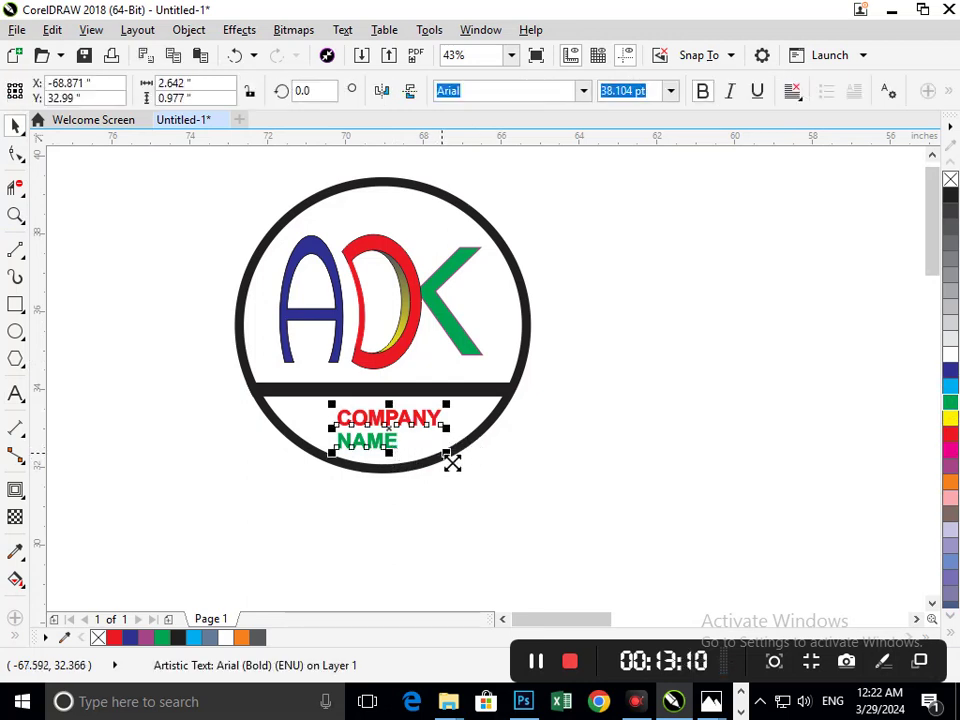
{"action": "left_click_drag", "start_coordinate": [450, 456], "coordinate": [462, 468]}
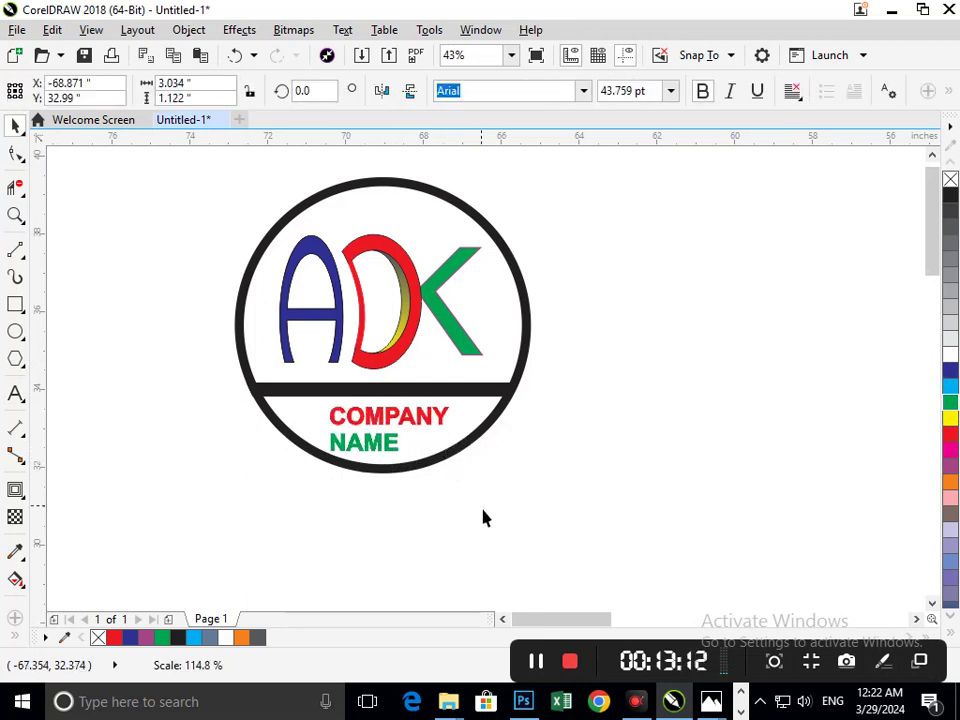
{"action": "left_click", "coordinate": [439, 501]}
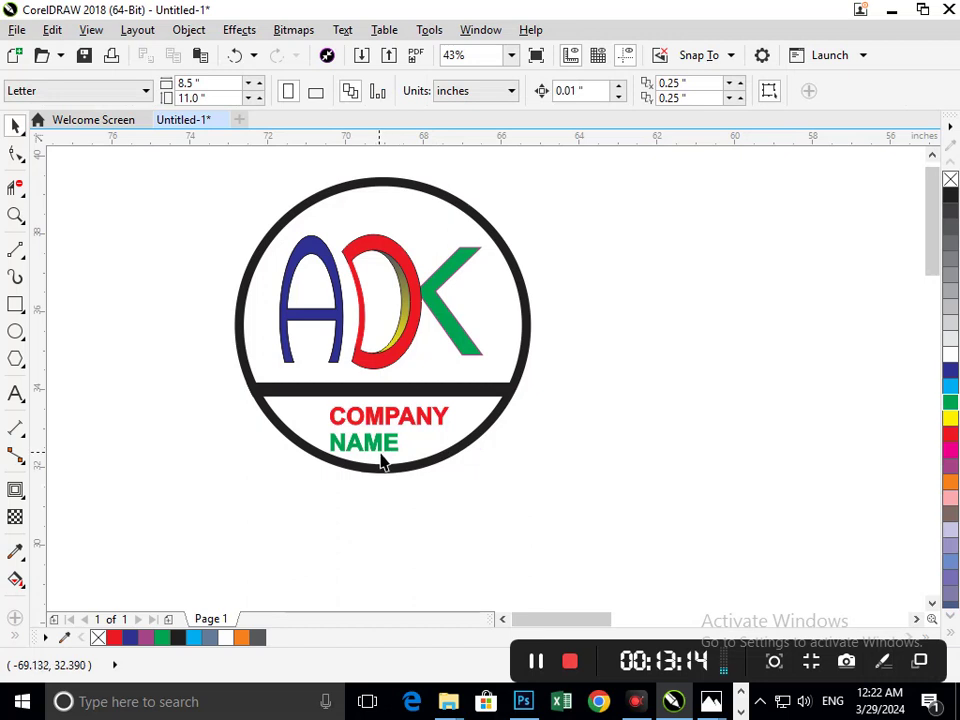
Reduce the line spacing between COMPANY and NAME slightly with the Shape tool
{"action": "left_click_drag", "start_coordinate": [449, 490], "coordinate": [439, 479]}
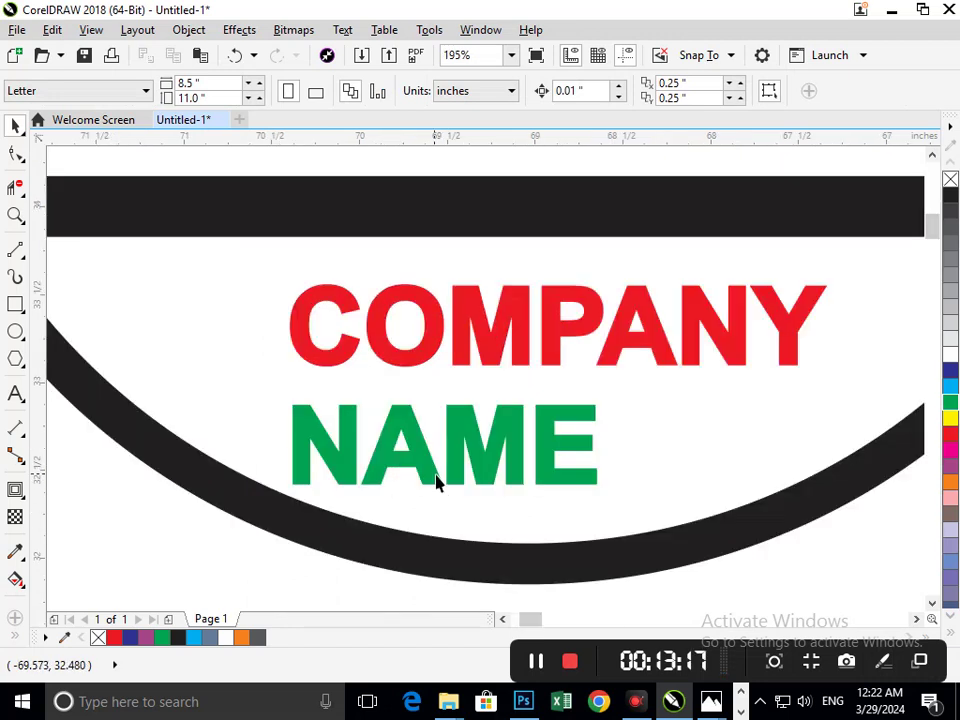
{"action": "left_click", "coordinate": [437, 481]}
{"action": "left_click", "coordinate": [15, 154]}
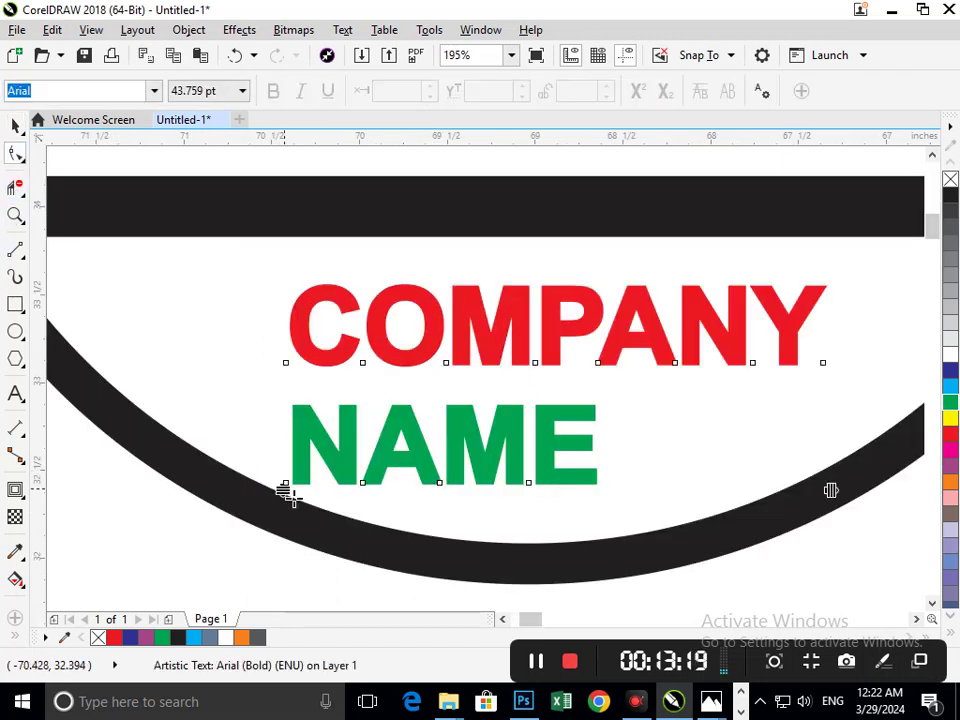
{"action": "mouse_move", "coordinate": [284, 490]}
{"action": "left_mouse_down"}
{"action": "mouse_move", "coordinate": [294, 456]}
{"action": "mouse_move", "coordinate": [290, 472]}
{"action": "left_mouse_up"}
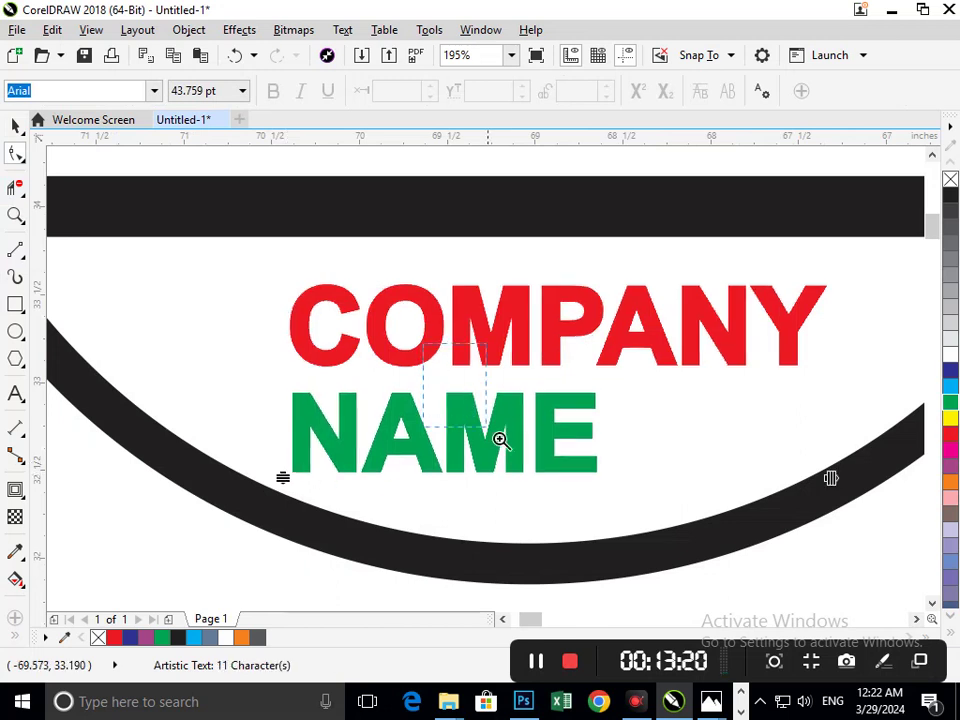
{"action": "key", "text": "F3"}
{"action": "left_click", "coordinate": [15, 125]}
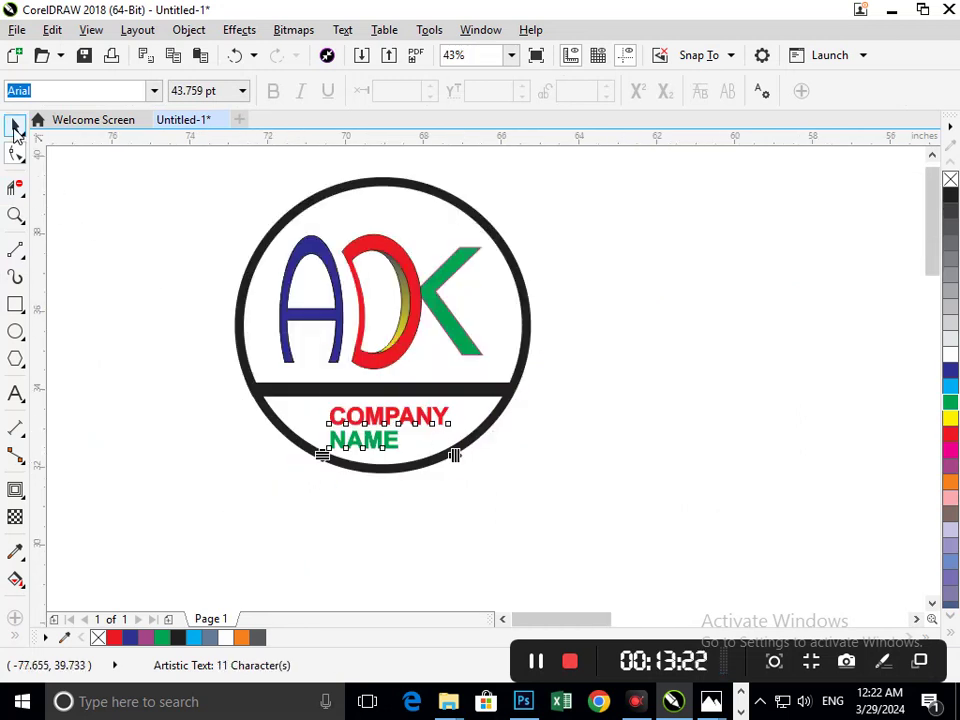
{"action": "left_click", "coordinate": [609, 516]}
Select every object of the circular logo and group them
{"action": "scroll", "coordinate": [425, 420], "scroll_direction": "down", "scroll_amount": 1}
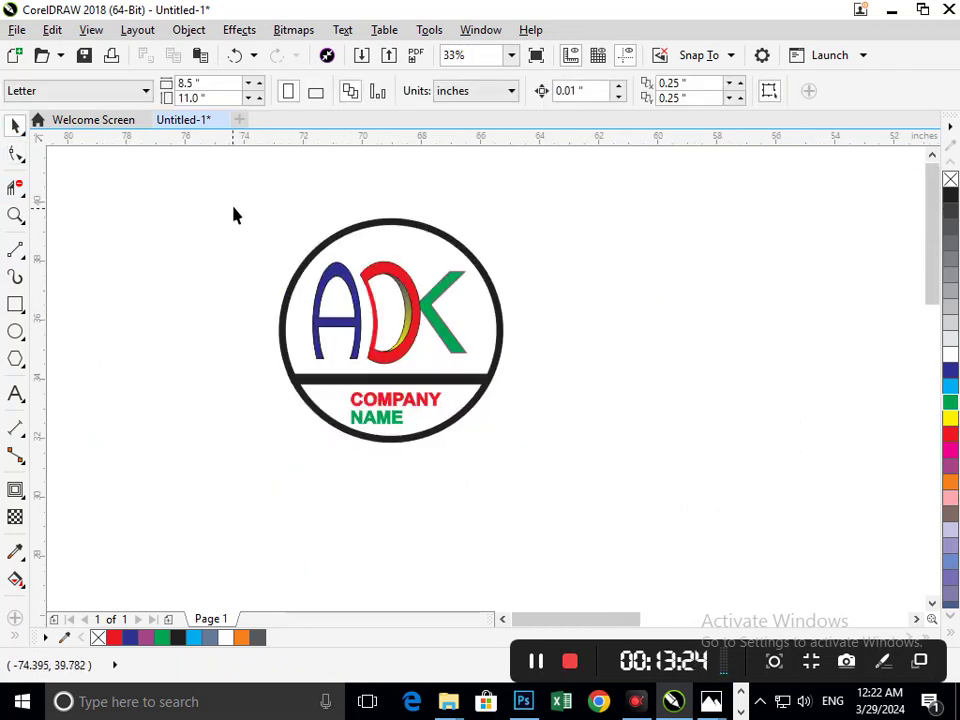
{"action": "left_click_drag", "start_coordinate": [485, 472], "coordinate": [534, 484]}
{"action": "key", "text": "ctrl+g"}
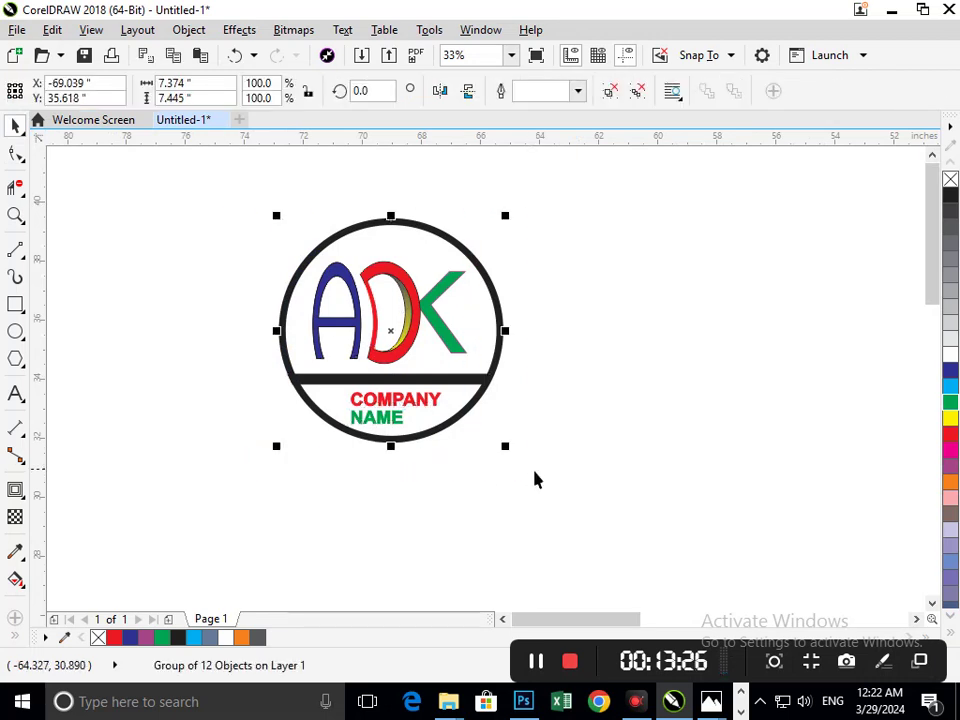
Enlarge the grouped logo and move it to the right
{"action": "left_click", "coordinate": [427, 425]}
{"action": "left_click", "coordinate": [427, 425]}
{"action": "left_click_drag", "start_coordinate": [505, 446], "coordinate": [540, 481]}
{"action": "left_click_drag", "start_coordinate": [461, 468], "coordinate": [569, 499]}
{"action": "left_click", "coordinate": [720, 491]}
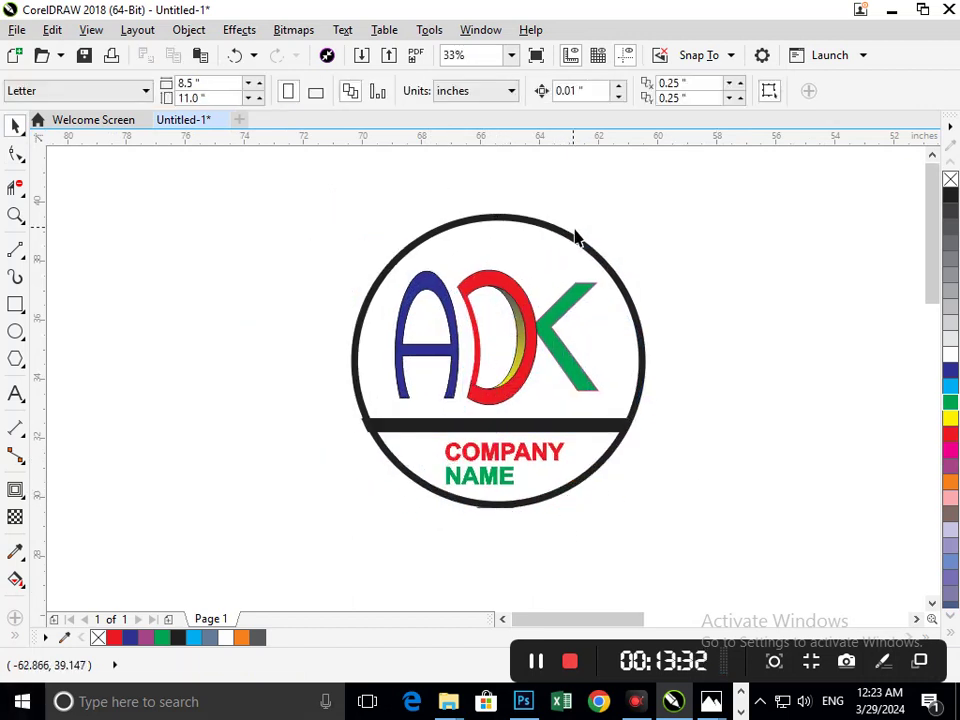
Ungroup all objects of the enlarged logo
{"action": "left_click", "coordinate": [463, 478]}
{"action": "left_click", "coordinate": [637, 90]}
{"action": "left_click", "coordinate": [489, 512]}
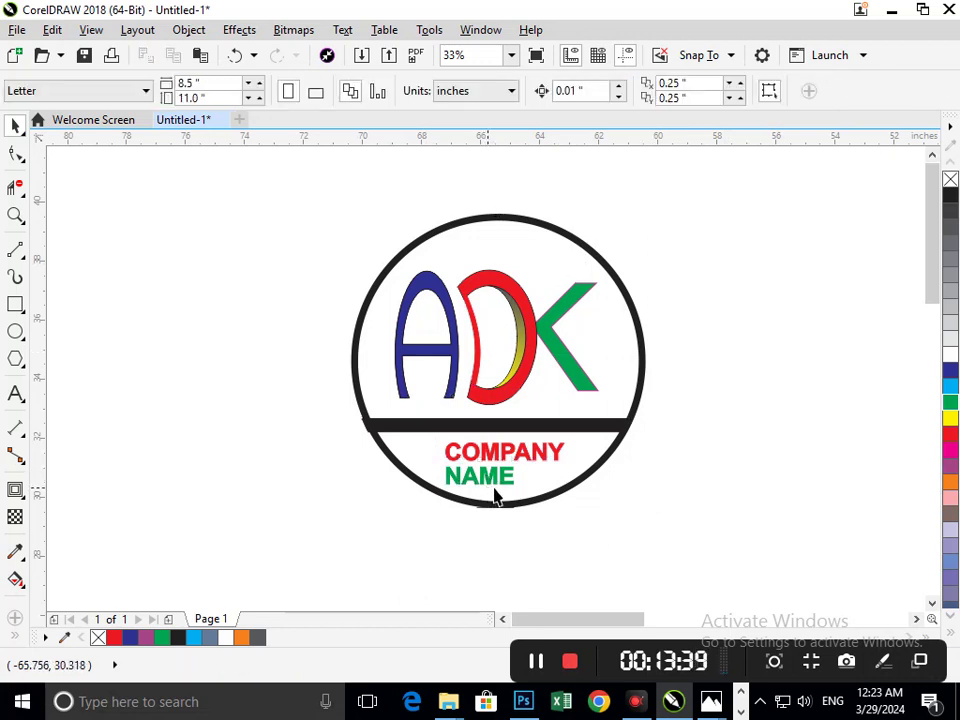
Recolor the word NAME beneath COMPANY blue to match the letter A
{"action": "double_click", "coordinate": [503, 483]}
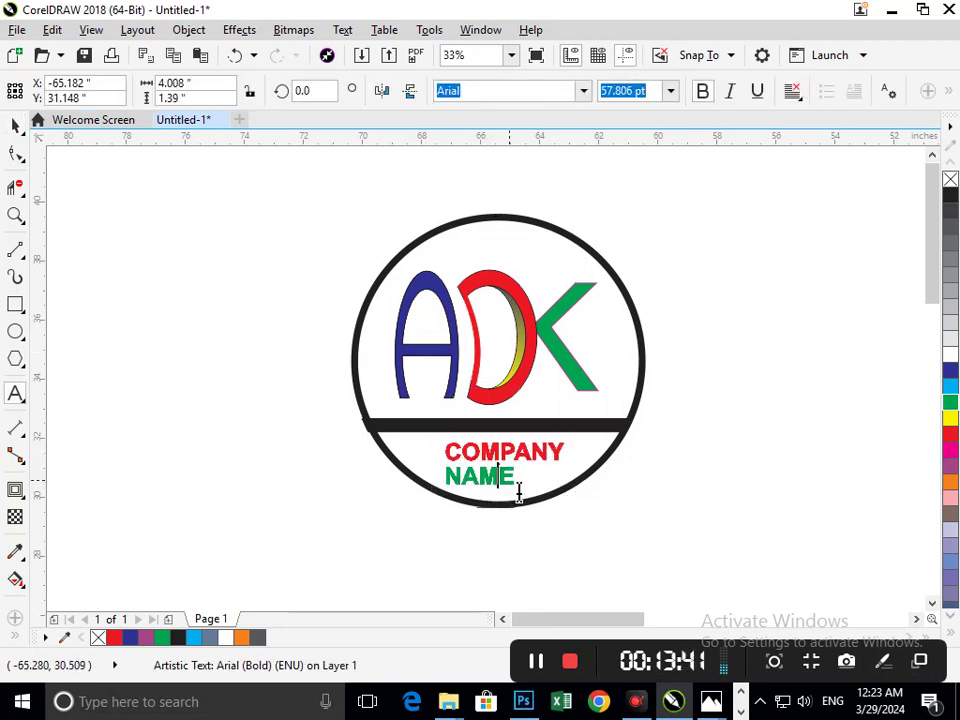
{"action": "left_click_drag", "start_coordinate": [521, 495], "coordinate": [452, 484]}
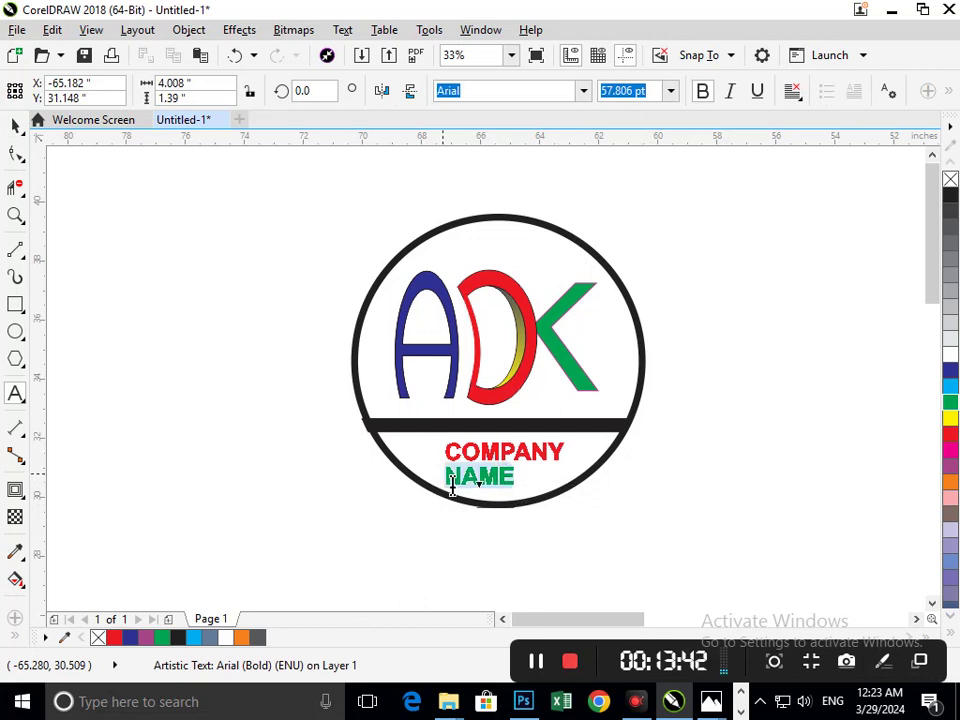
{"action": "left_click", "coordinate": [951, 371]}
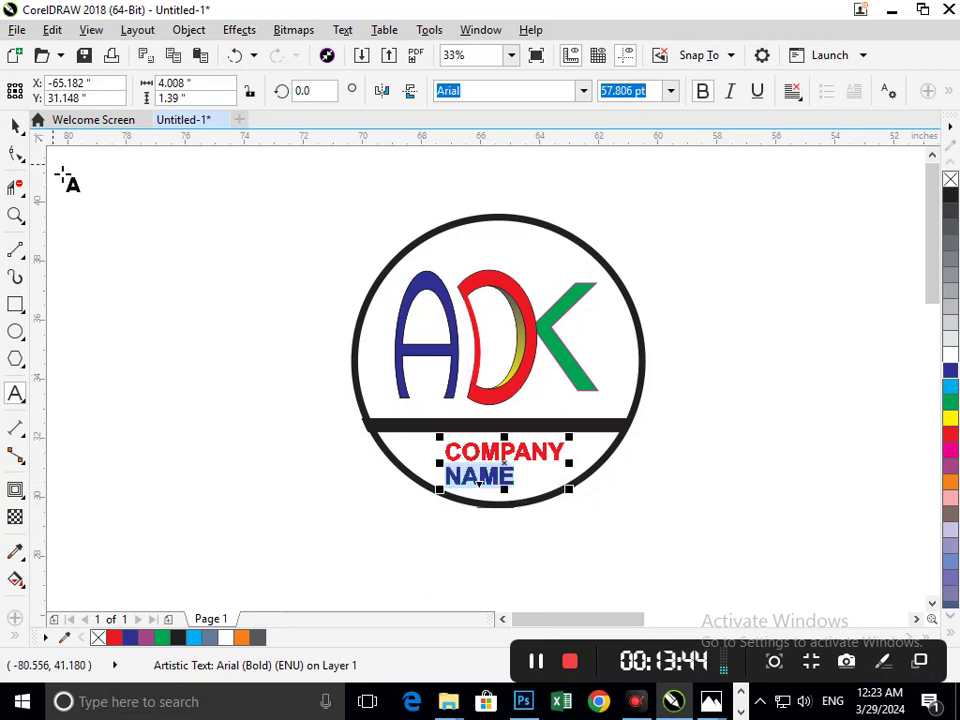
{"action": "left_click", "coordinate": [15, 125]}
{"action": "left_click", "coordinate": [131, 306]}
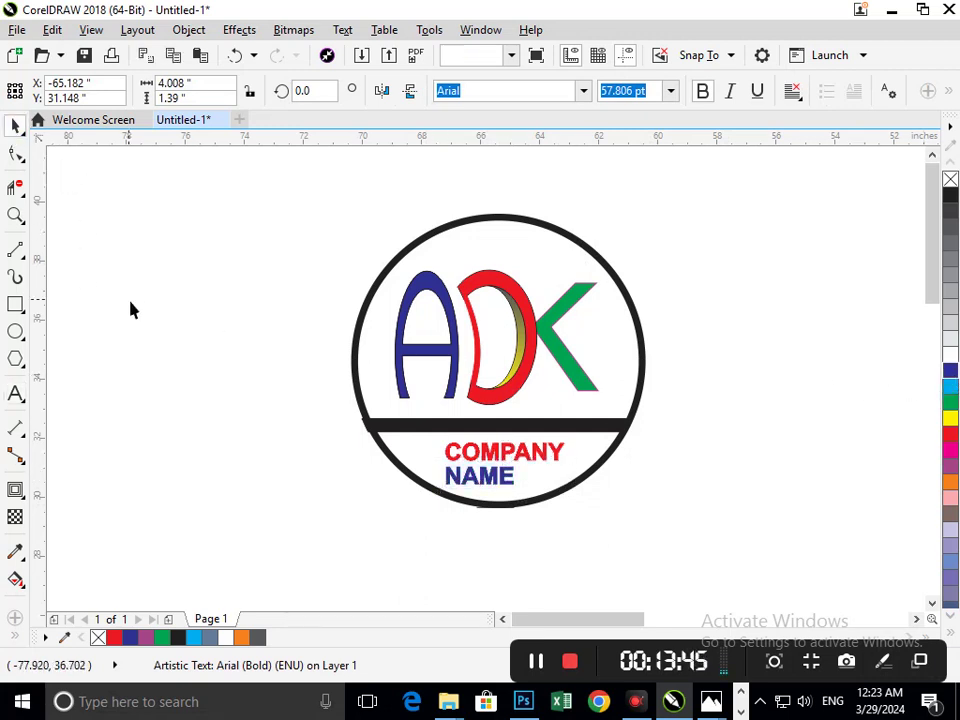
Recolor the word COMPANY green to match the letter K
{"action": "double_click", "coordinate": [529, 454]}
{"action": "double_click", "coordinate": [495, 451]}
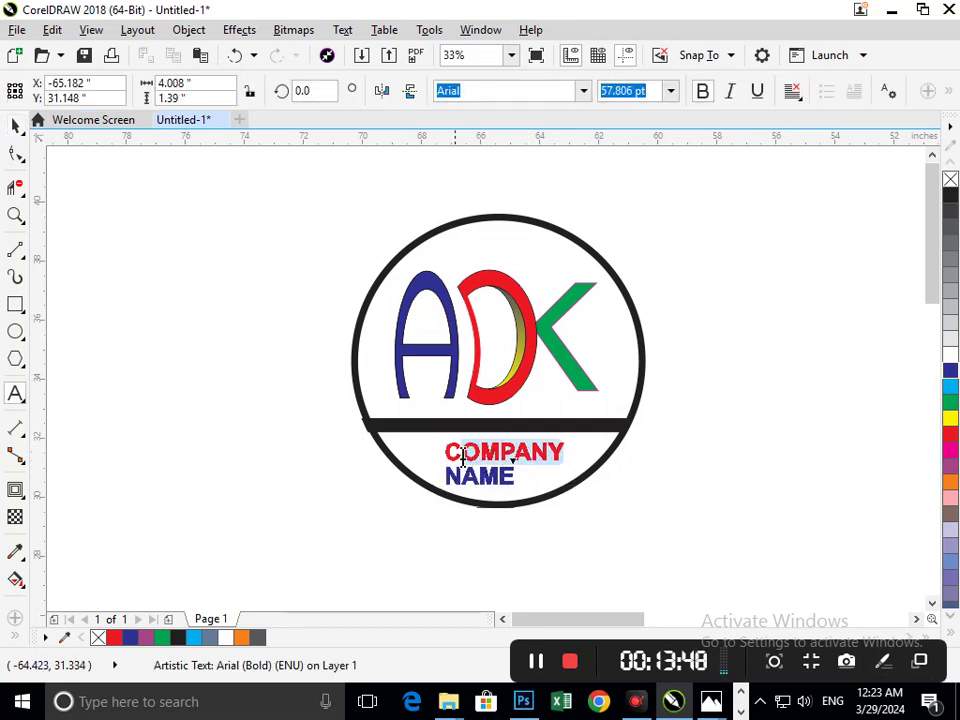
{"action": "left_click", "coordinate": [951, 405]}
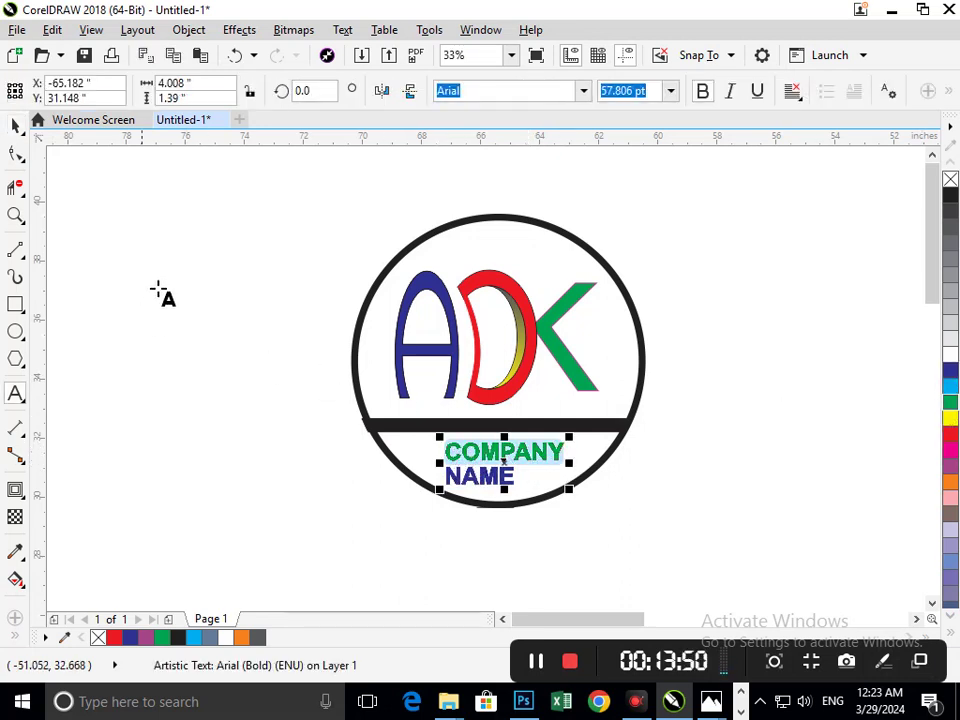
{"action": "left_click", "coordinate": [15, 125]}
{"action": "left_click", "coordinate": [56, 180]}
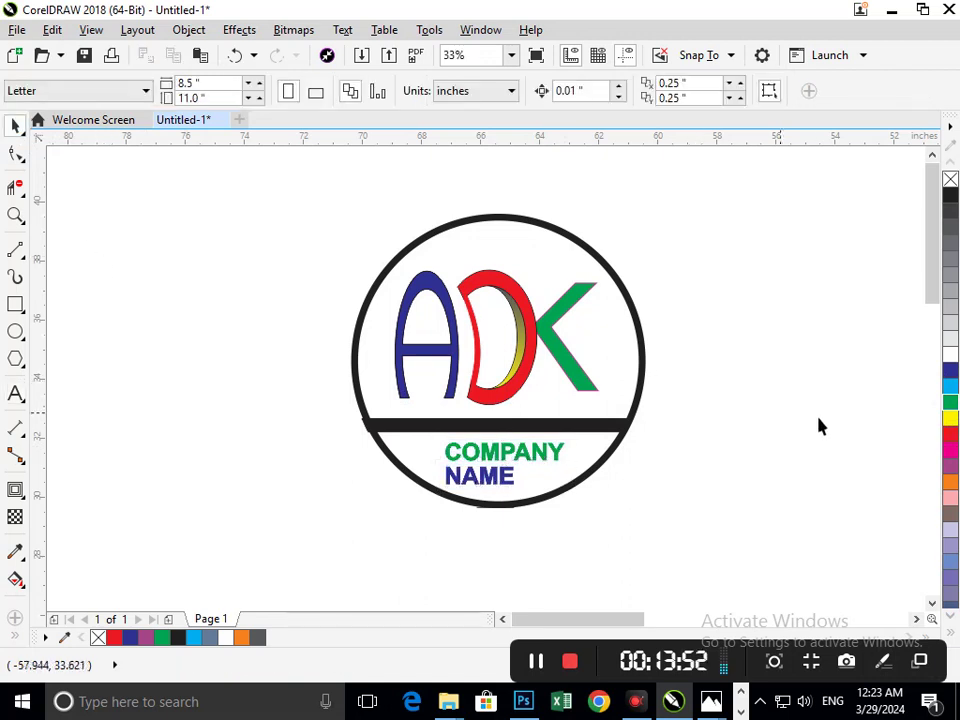
Recolor the word NAME red to match the letter D
{"action": "double_click", "coordinate": [513, 489]}
{"action": "left_click_drag", "start_coordinate": [483, 491], "coordinate": [455, 491]}
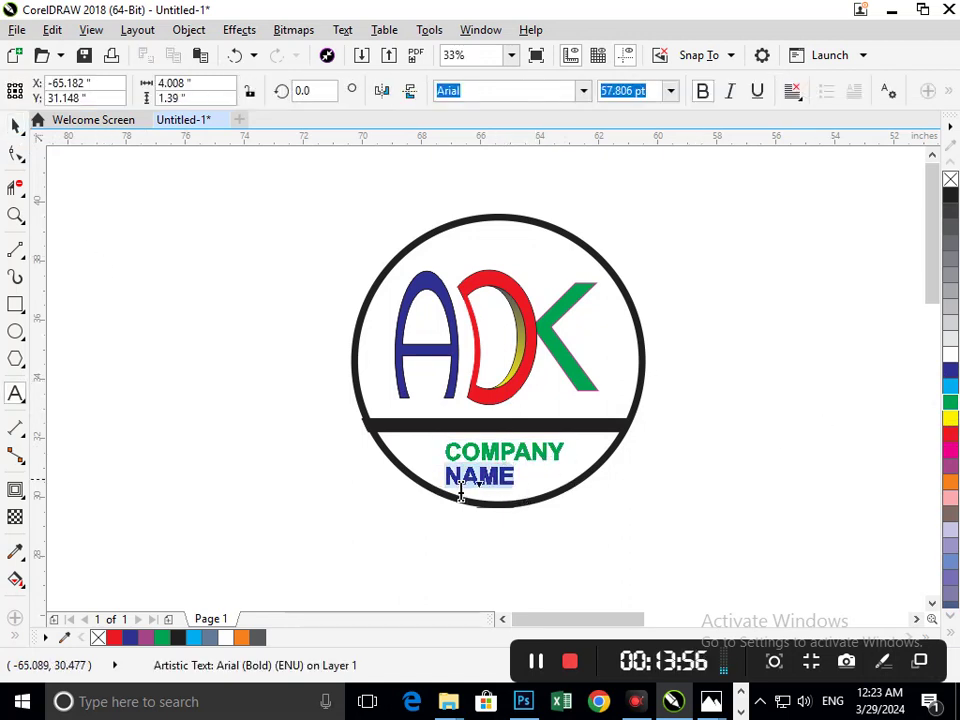
{"action": "left_click", "coordinate": [950, 436]}
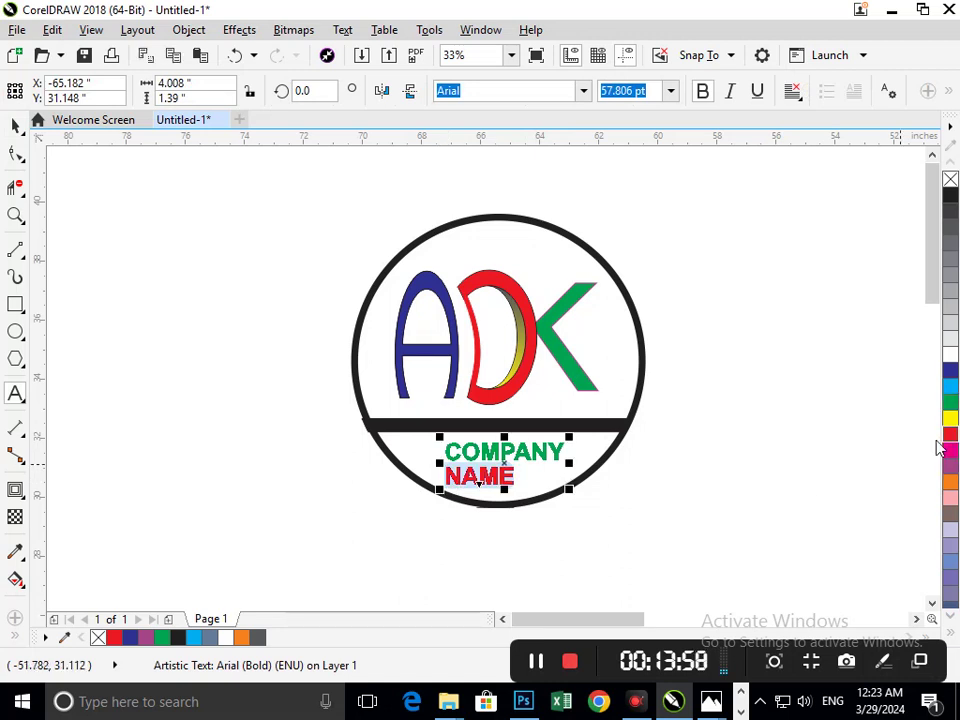
{"action": "left_click", "coordinate": [818, 486]}
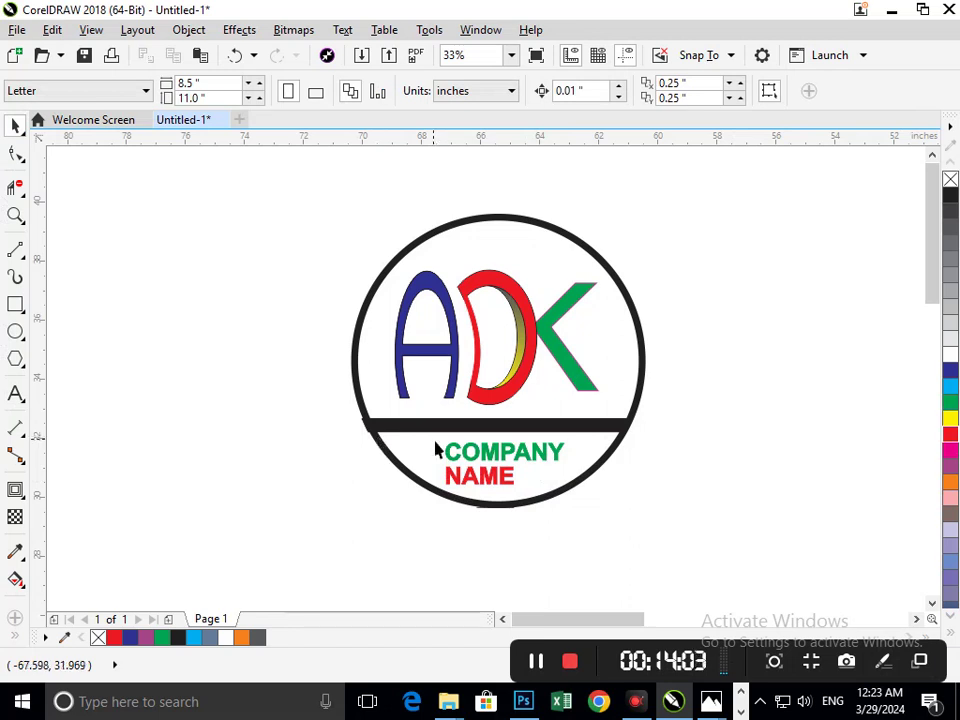
Try to shift the black circle so its outline meets the left end of the black strip
{"action": "scroll", "coordinate": [355, 415], "scroll_direction": "up", "scroll_amount": 5}
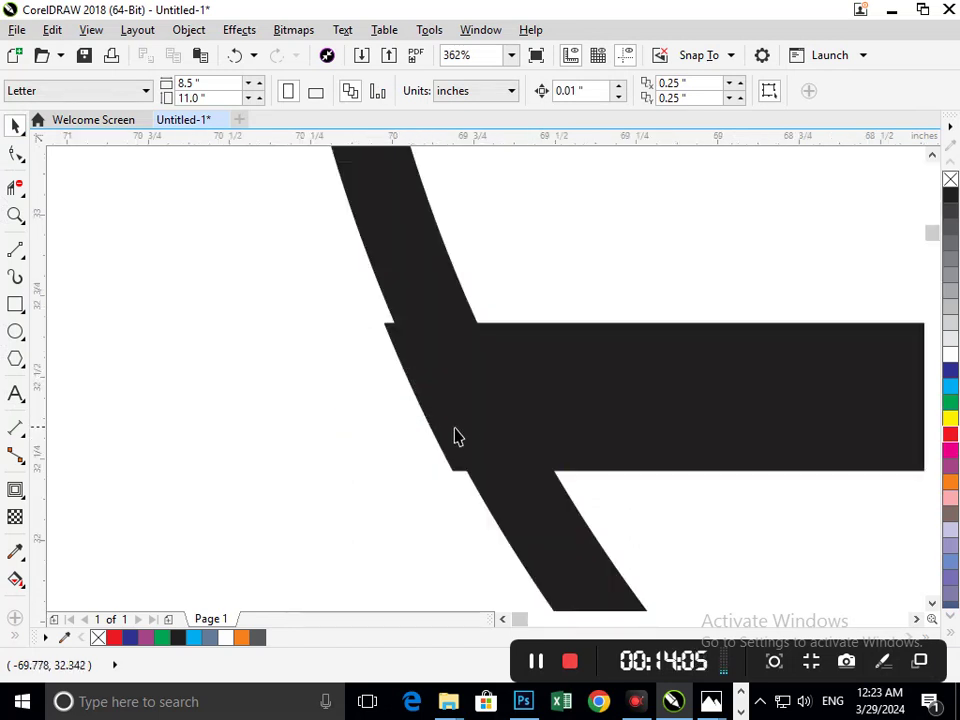
{"action": "left_click", "coordinate": [15, 155]}
{"action": "left_click", "coordinate": [396, 343]}
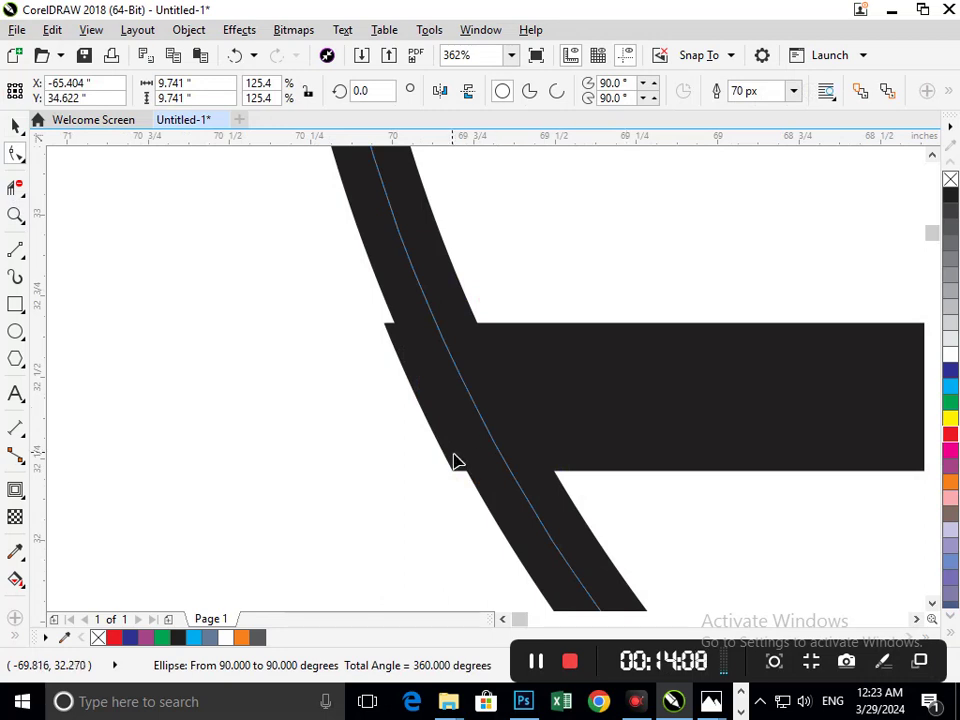
{"action": "left_click", "coordinate": [15, 125]}
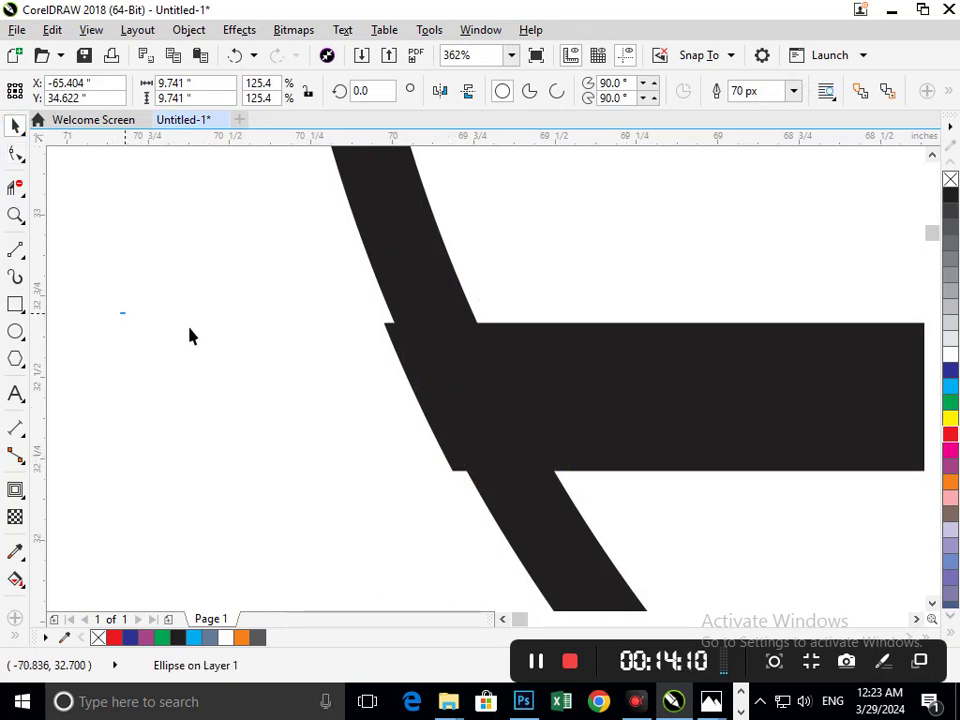
{"action": "left_click", "coordinate": [189, 334]}
{"action": "left_click", "coordinate": [585, 413]}
{"action": "left_click_drag", "start_coordinate": [586, 404], "coordinate": [600, 414]}
{"action": "key", "text": "ctrl+z"}
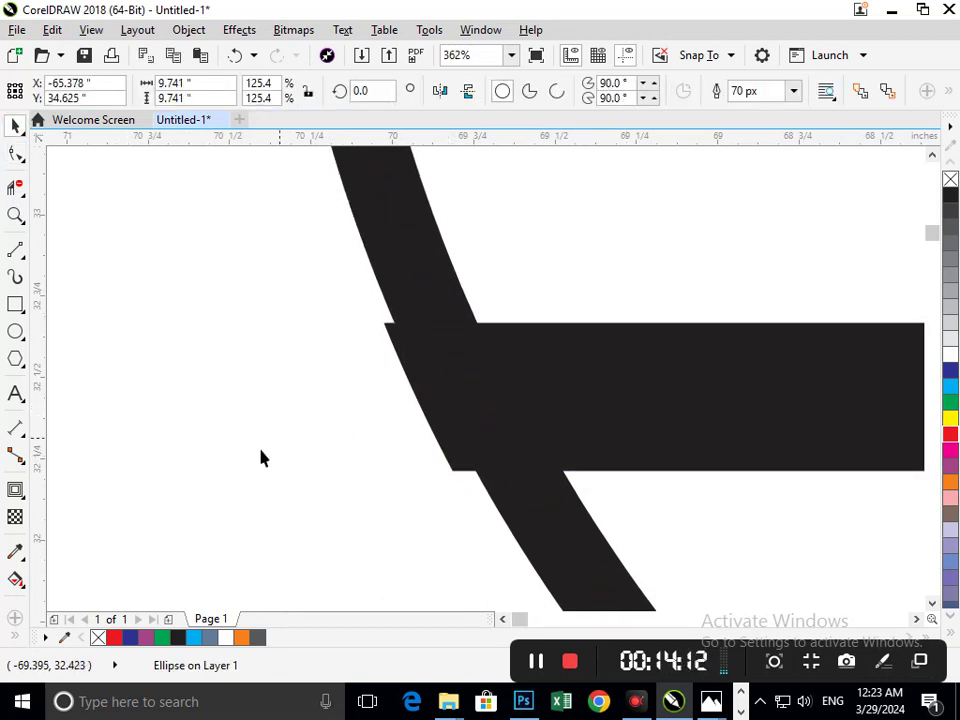
{"action": "left_click", "coordinate": [260, 456]}
{"action": "left_click", "coordinate": [453, 473]}
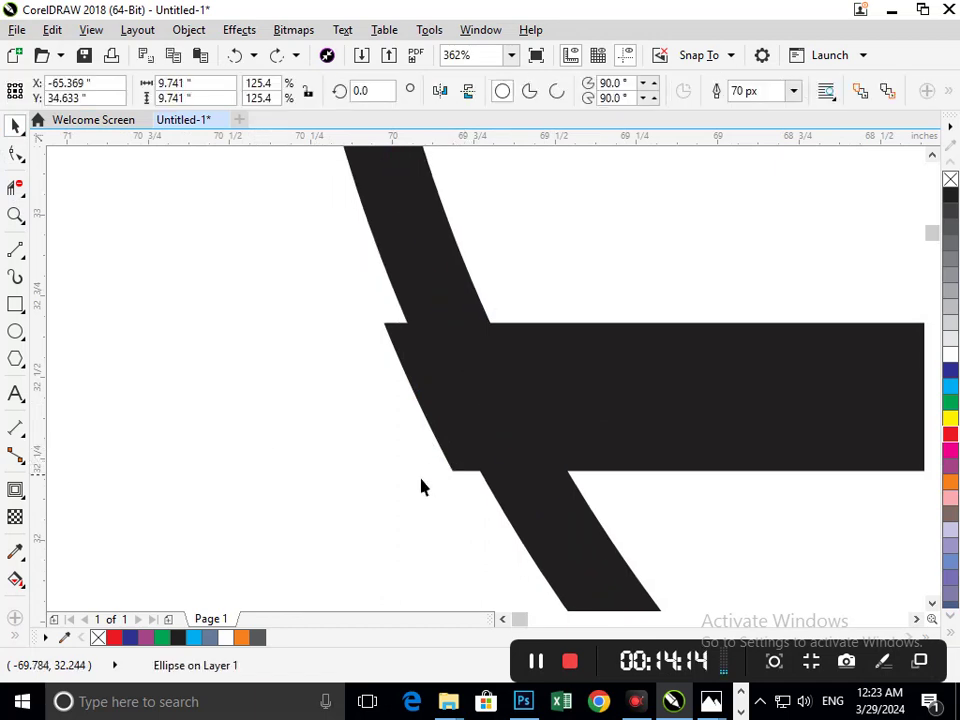
{"action": "left_click", "coordinate": [332, 500]}
{"action": "key", "text": "F3"}
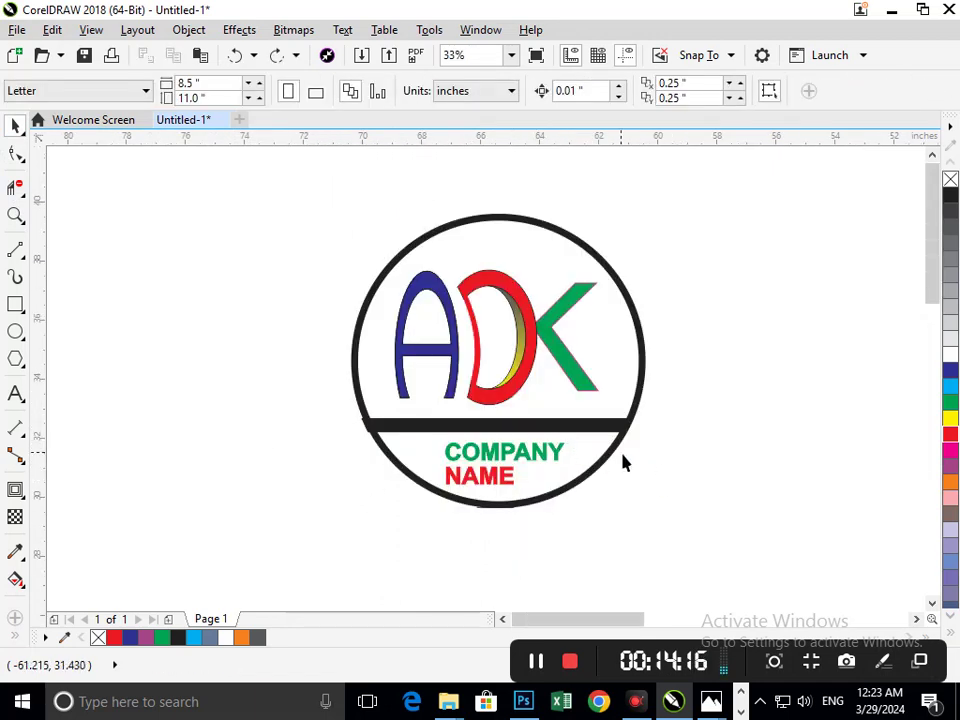
Try to reposition the circle against the right end of the black strip
{"action": "left_click", "coordinate": [620, 432]}
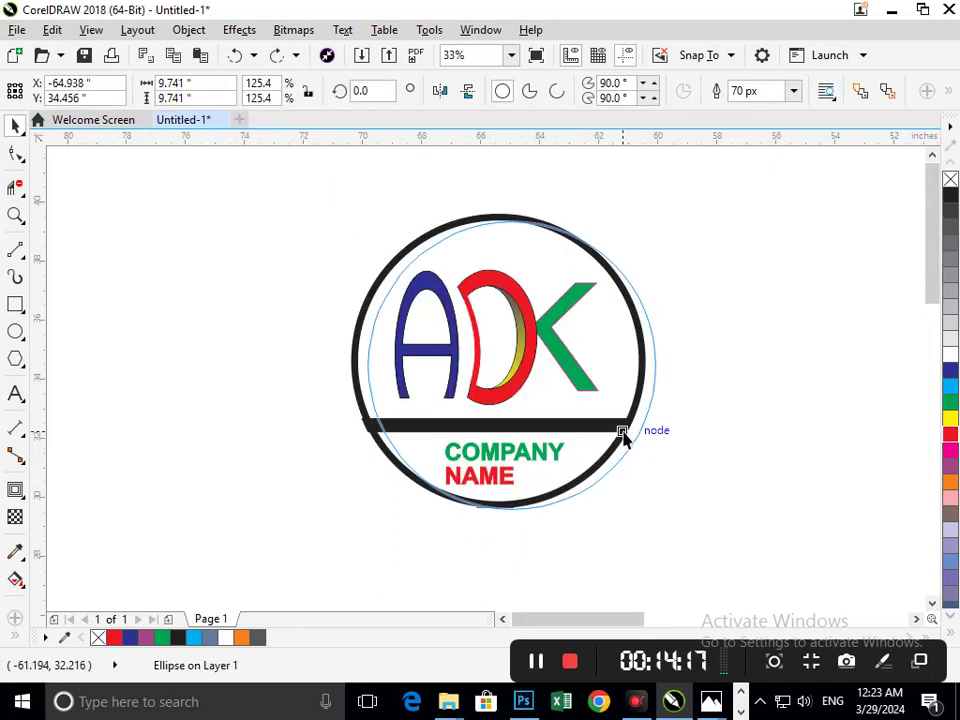
{"action": "left_click", "coordinate": [651, 481]}
{"action": "scroll", "coordinate": [630, 440], "scroll_direction": "up", "scroll_amount": 5}
{"action": "left_click", "coordinate": [561, 443]}
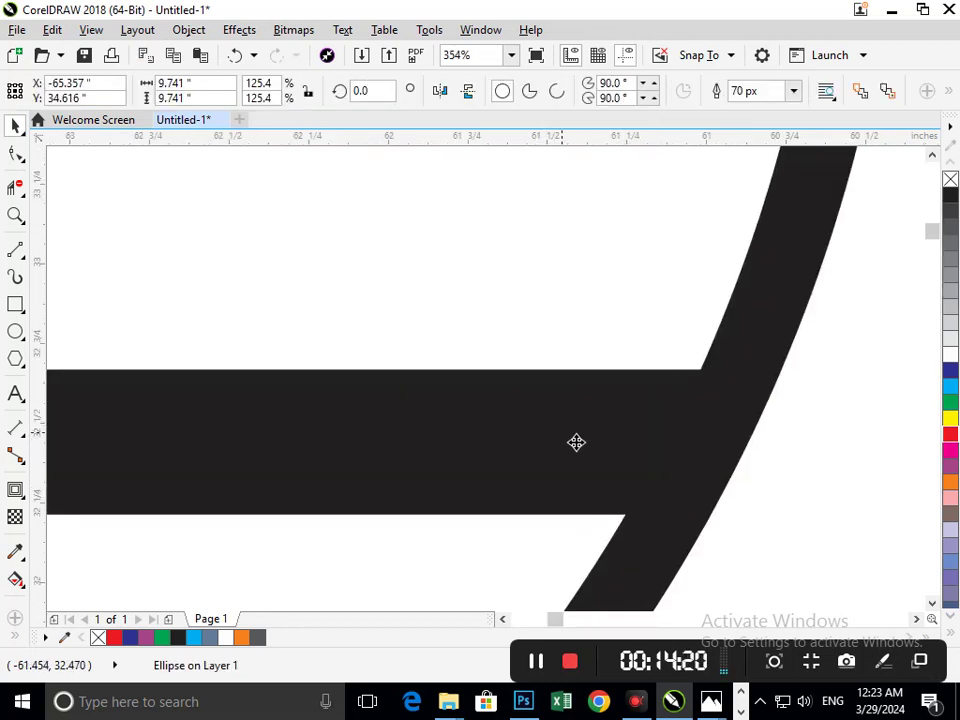
{"action": "scroll", "coordinate": [640, 434], "scroll_direction": "down", "scroll_amount": 5}
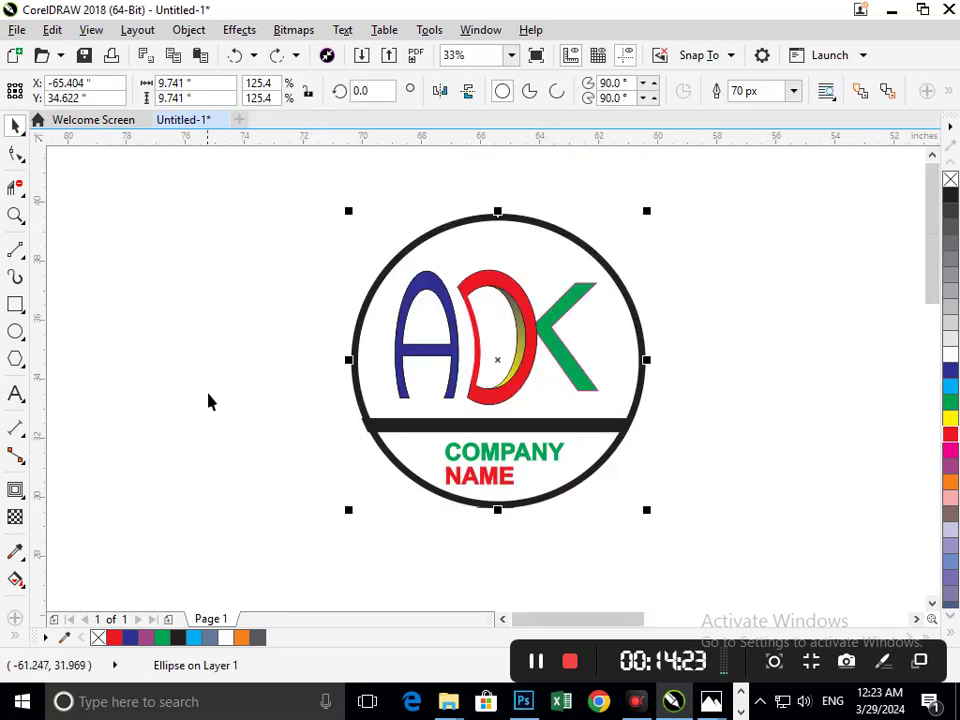
Try to fix the overlap at the strip's left end by reshaping the circle and shifting it left
{"action": "scroll", "coordinate": [355, 435], "scroll_direction": "up", "scroll_amount": 4}
{"action": "left_click", "coordinate": [16, 153]}
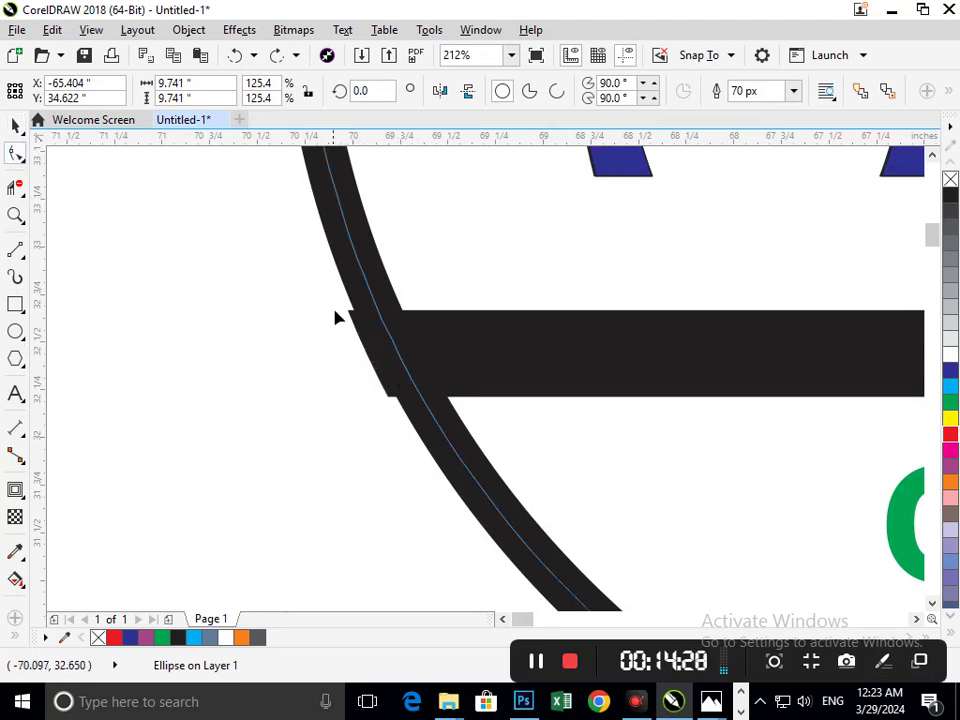
{"action": "left_click", "coordinate": [18, 131]}
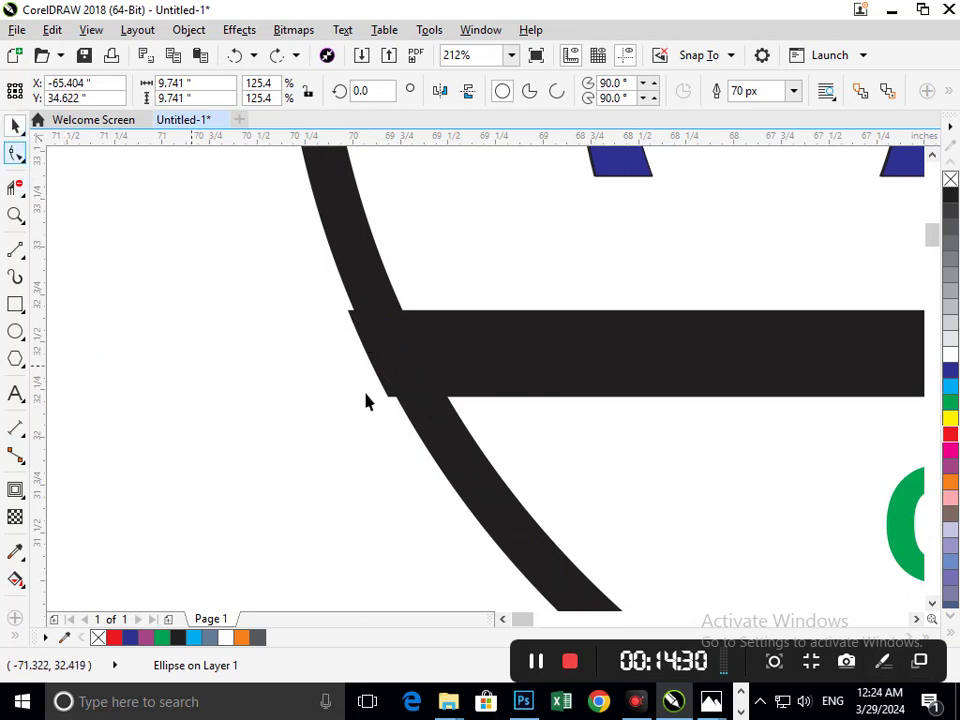
{"action": "left_click", "coordinate": [365, 436]}
{"action": "scroll", "coordinate": [365, 438], "scroll_direction": "down", "scroll_amount": 4}
{"action": "mouse_move", "coordinate": [619, 447]}
{"action": "left_mouse_down"}
{"action": "mouse_move", "coordinate": [621, 433]}
{"action": "mouse_move", "coordinate": [600, 435]}
{"action": "mouse_move", "coordinate": [617, 439]}
{"action": "mouse_move", "coordinate": [621, 454]}
{"action": "left_mouse_up"}
{"action": "left_click", "coordinate": [638, 464]}
{"action": "key", "text": "ctrl+z"}
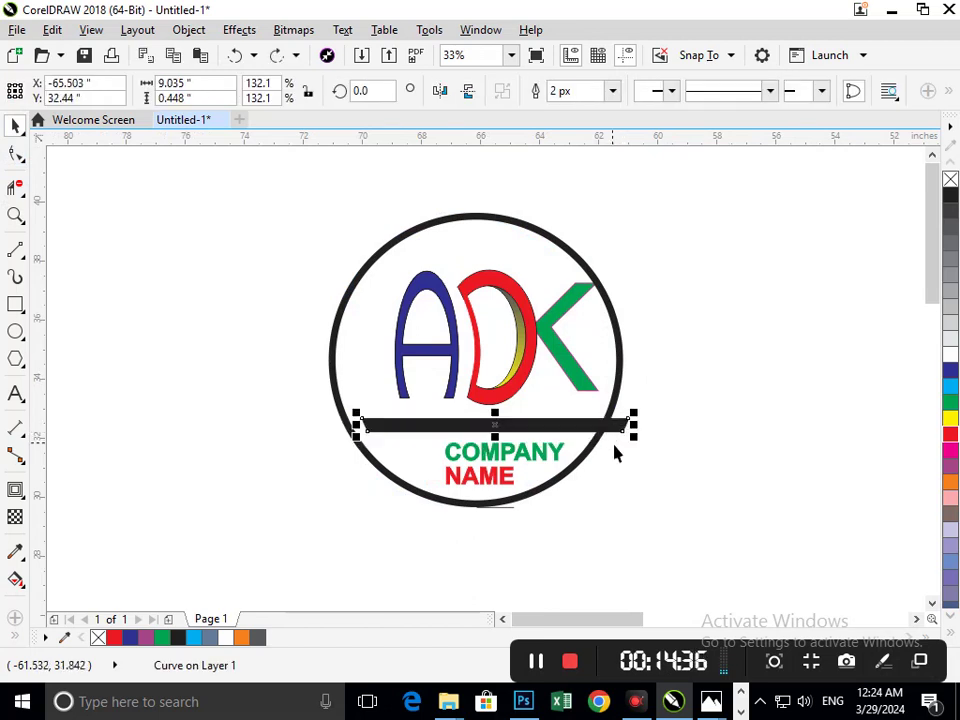
{"action": "key", "text": "F2"}
{"action": "left_click_drag", "start_coordinate": [348, 401], "coordinate": [402, 446]}
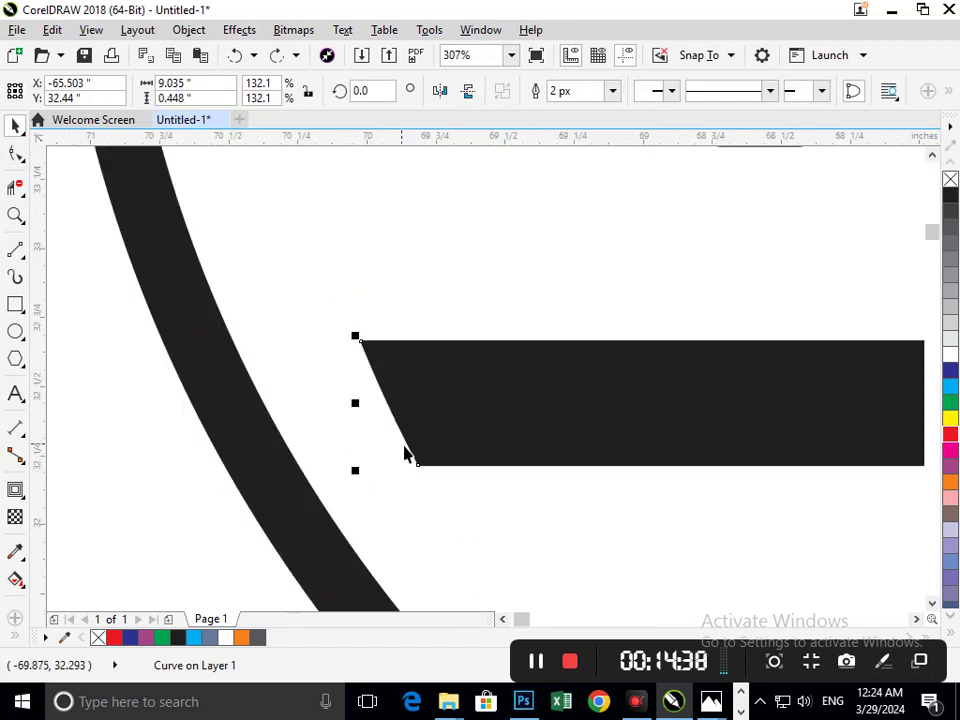
{"action": "key", "text": "F3"}
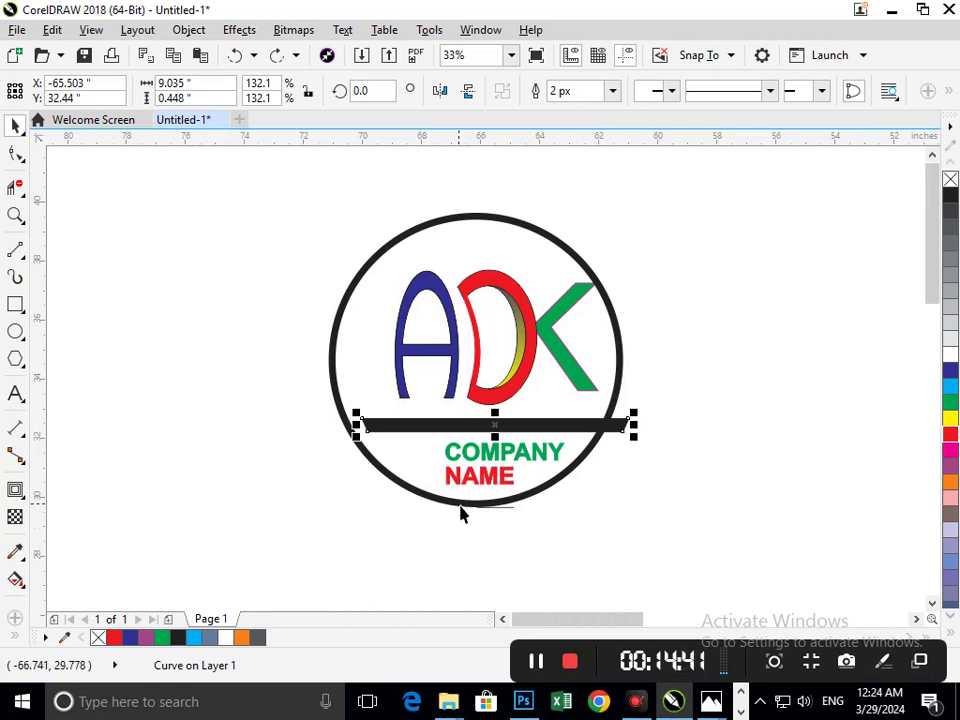
Move the circle back to the right and nudge it until its outline lines up with both strip ends
{"action": "left_click_drag", "start_coordinate": [460, 508], "coordinate": [484, 509]}
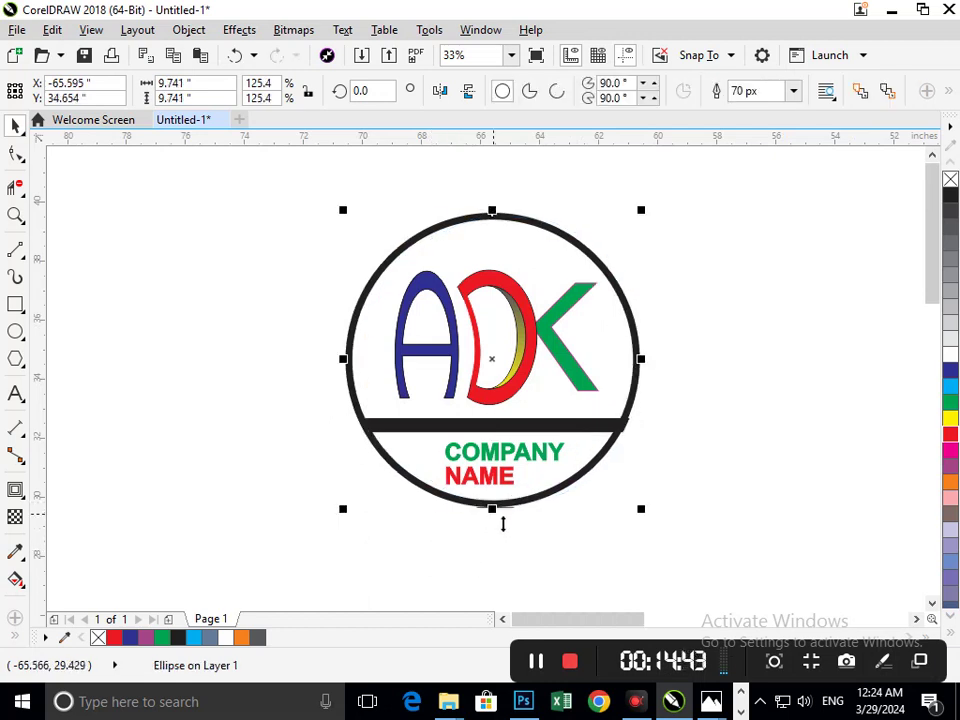
{"action": "key", "text": "Right"}
{"action": "key", "text": "Right"}
{"action": "key", "text": "Right"}
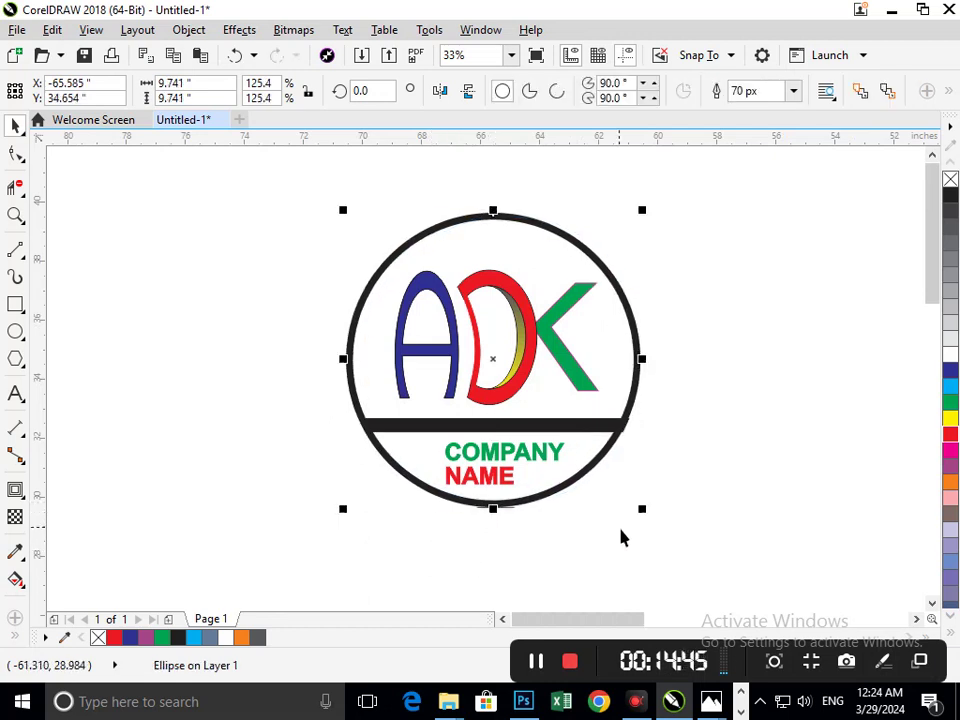
{"action": "key", "text": "Right"}
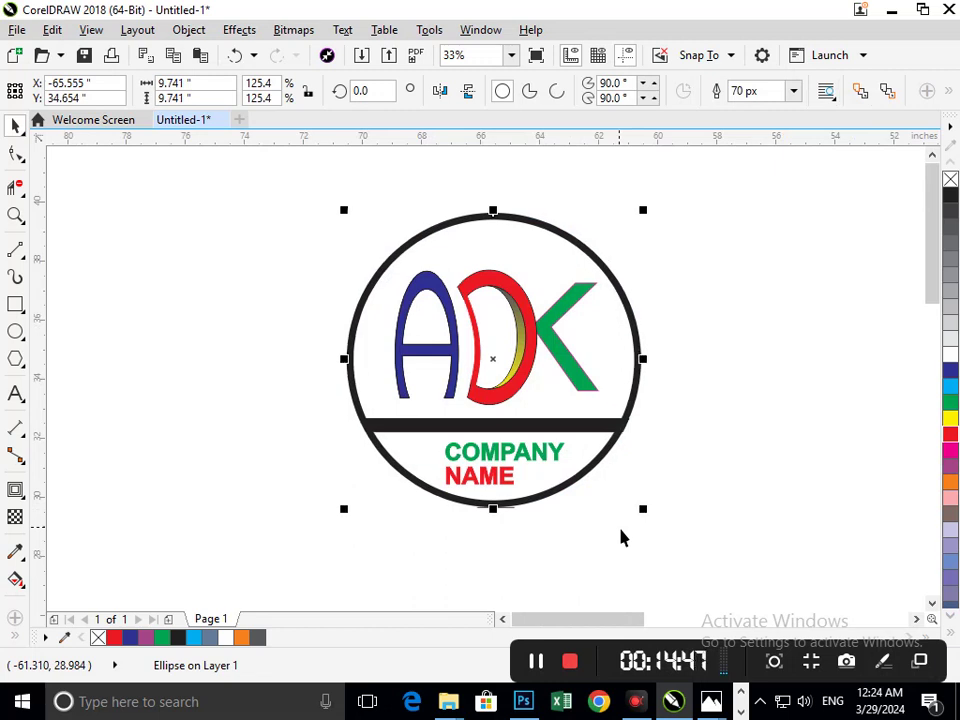
{"action": "left_click", "coordinate": [708, 508]}
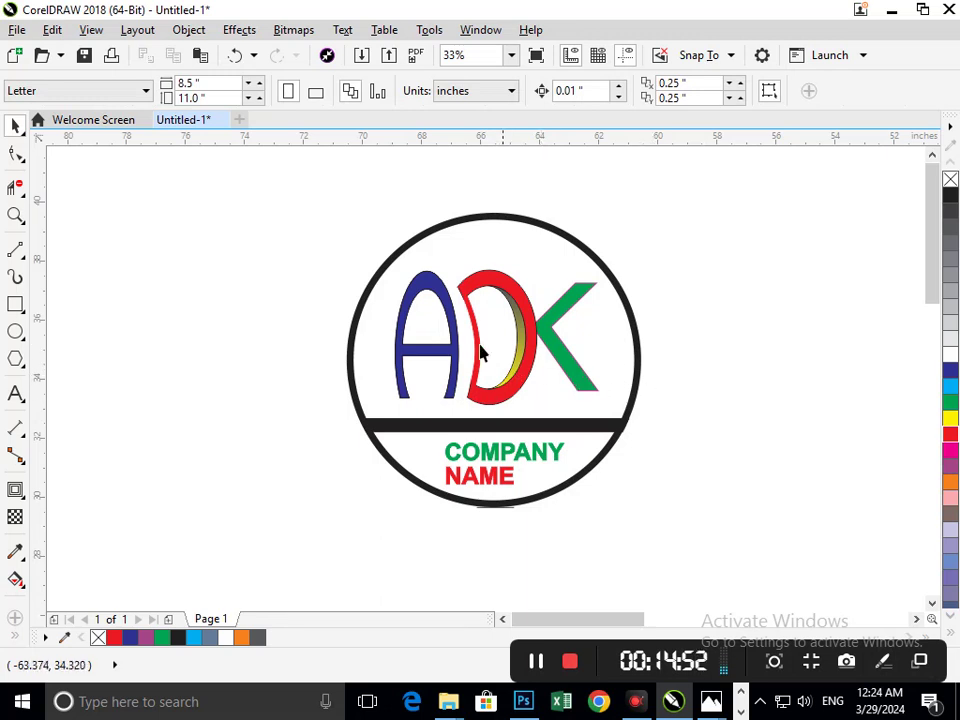
Delete the stray thin line beneath the bottom of the circle
{"action": "left_click_drag", "start_coordinate": [519, 408], "coordinate": [414, 305]}
{"action": "key", "text": "F2"}
{"action": "left_click_drag", "start_coordinate": [611, 561], "coordinate": [444, 476]}
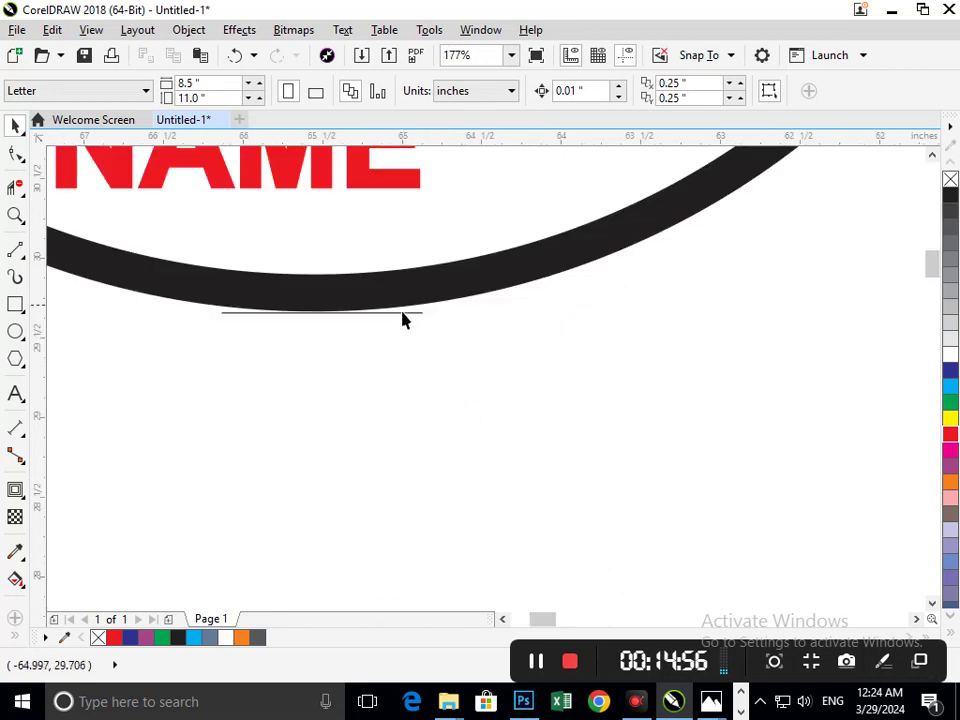
{"action": "left_click_drag", "start_coordinate": [409, 314], "coordinate": [335, 398]}
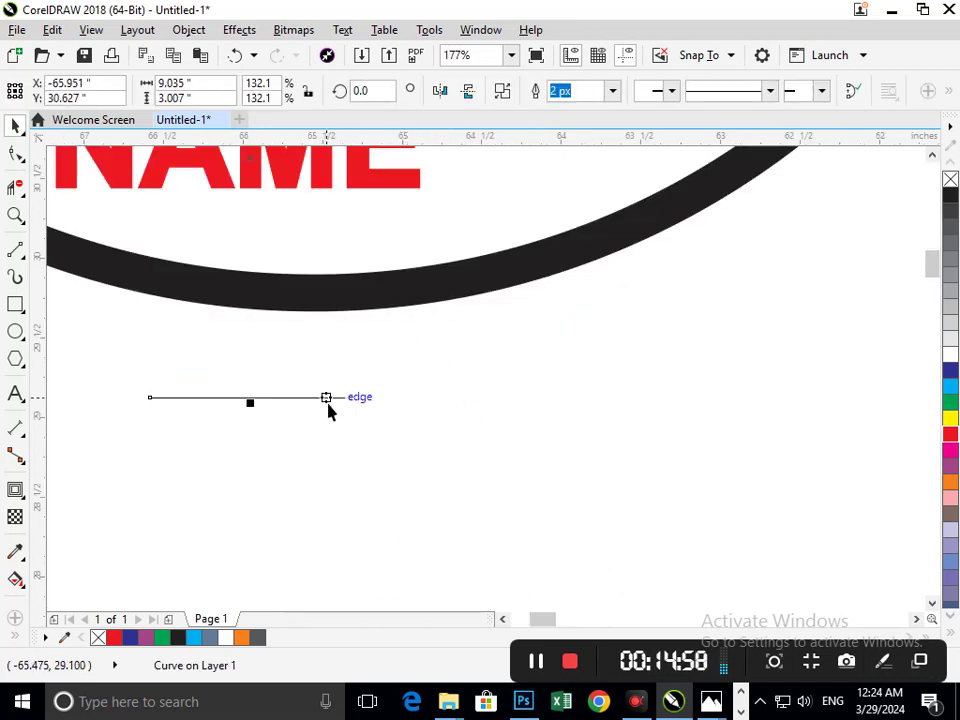
{"action": "key", "text": "Delete"}
{"action": "key", "text": "F2"}
{"action": "scroll", "coordinate": [408, 318], "scroll_direction": "down", "scroll_amount": 4}
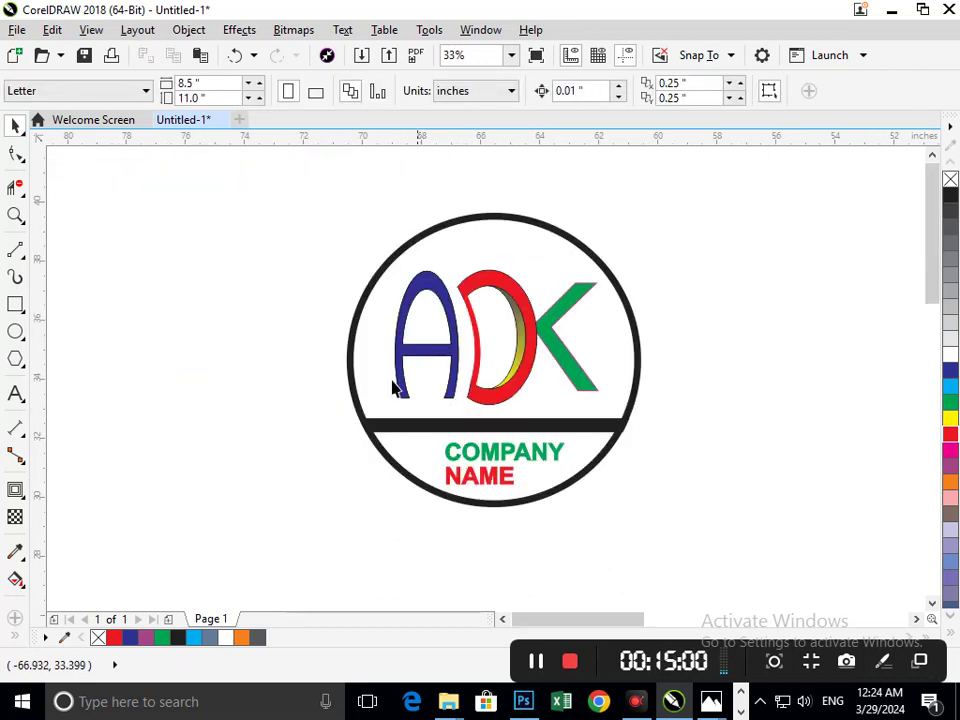
Select every object of the cleaned-up circular logo and group them
{"action": "left_click_drag", "start_coordinate": [317, 225], "coordinate": [580, 418]}
{"action": "left_click_drag", "start_coordinate": [343, 207], "coordinate": [660, 541]}
{"action": "key", "text": "ctrl+g"}
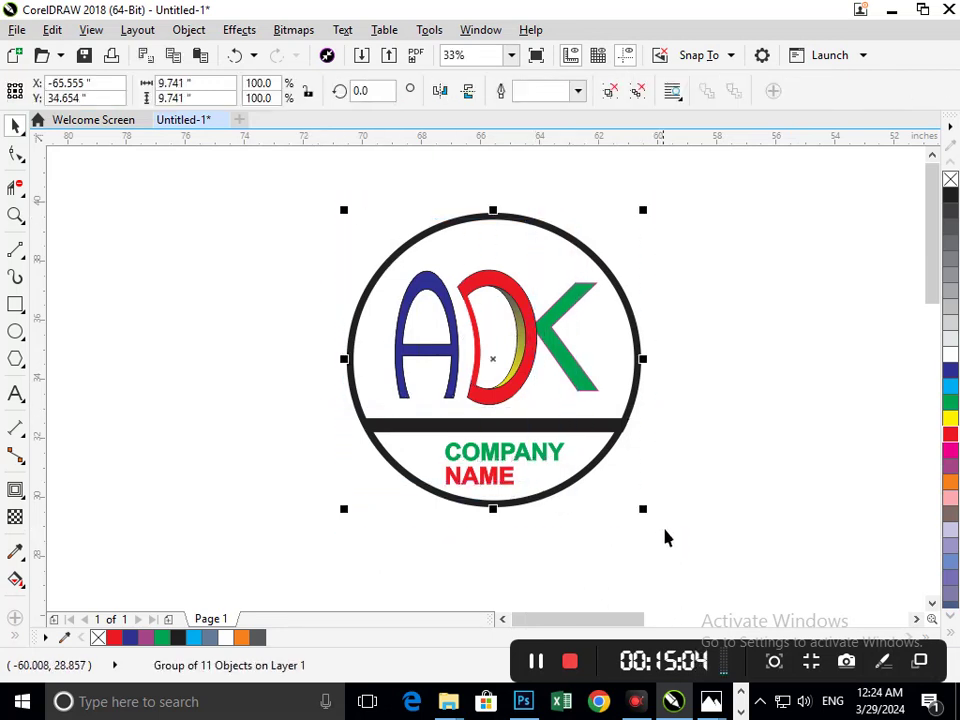
Enlarge the grouped logo to about 10.65 inches across and adjust its position on the drawing area
{"action": "left_click", "coordinate": [664, 531]}
{"action": "left_click_drag", "start_coordinate": [569, 473], "coordinate": [579, 484]}
{"action": "left_click", "coordinate": [578, 484]}
{"action": "mouse_move", "coordinate": [650, 519]}
{"action": "left_mouse_down"}
{"action": "mouse_move", "coordinate": [662, 536]}
{"action": "mouse_move", "coordinate": [642, 542]}
{"action": "left_mouse_up"}
{"action": "left_click_drag", "start_coordinate": [561, 506], "coordinate": [587, 531]}
{"action": "left_click", "coordinate": [707, 501]}
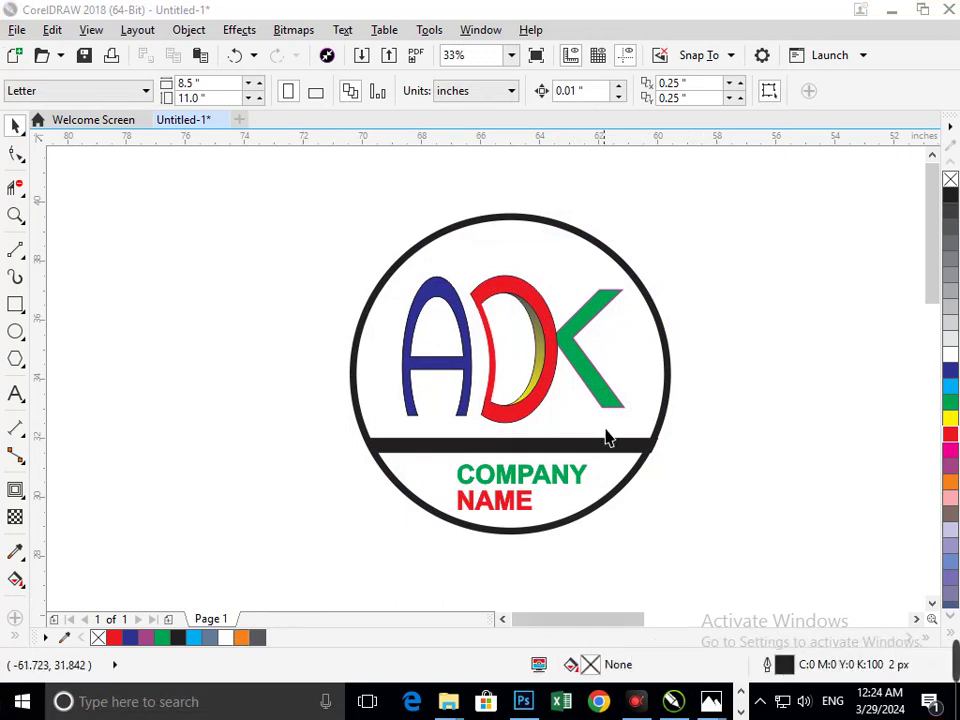
{"action": "left_click_drag", "start_coordinate": [605, 436], "coordinate": [729, 495]}
{"action": "left_click_drag", "start_coordinate": [656, 486], "coordinate": [586, 428]}
{"action": "left_click", "coordinate": [686, 491]}
Try to move the circle inside the group so it covers the strip's right end
{"action": "scroll", "coordinate": [650, 445], "scroll_direction": "up", "scroll_amount": 5}
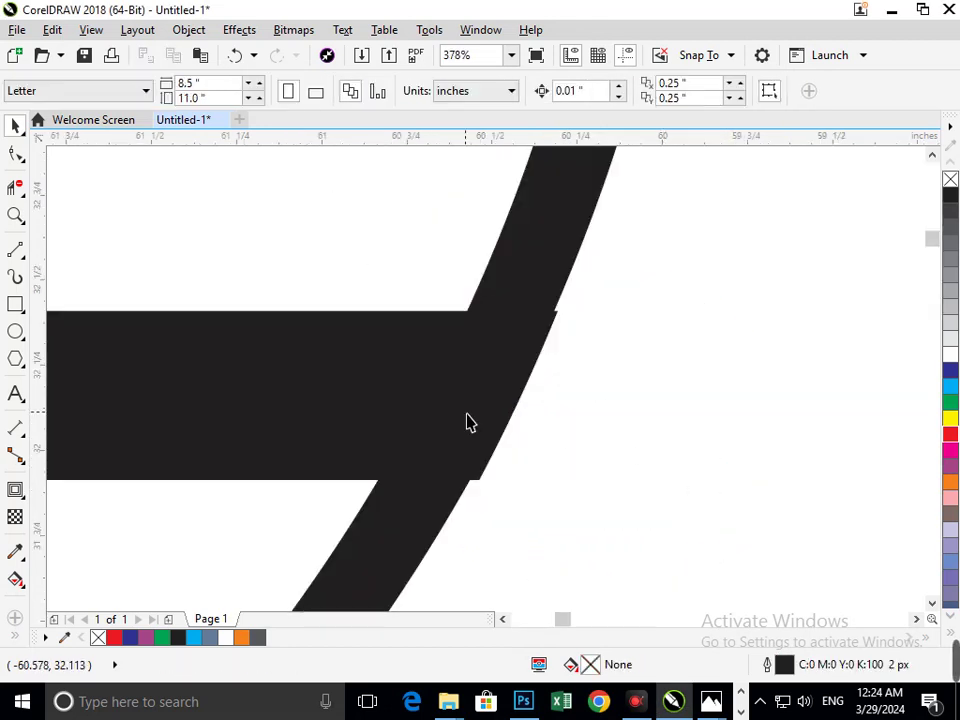
{"action": "left_click", "coordinate": [349, 392]}
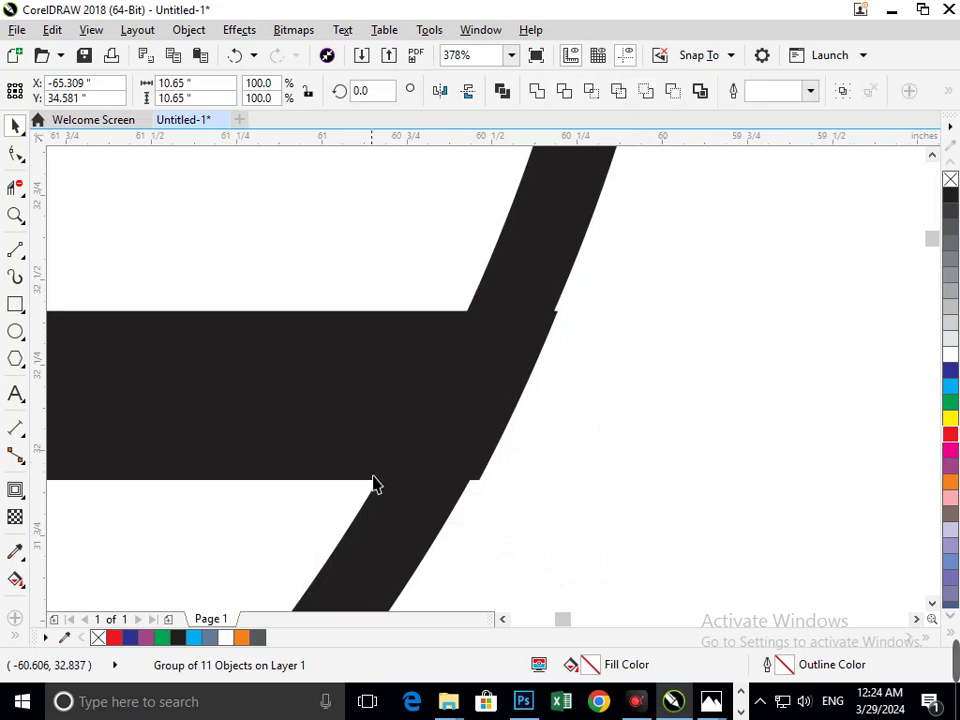
{"action": "left_click", "coordinate": [371, 423], "text": "ctrl"}
{"action": "left_click_drag", "start_coordinate": [390, 437], "coordinate": [354, 427]}
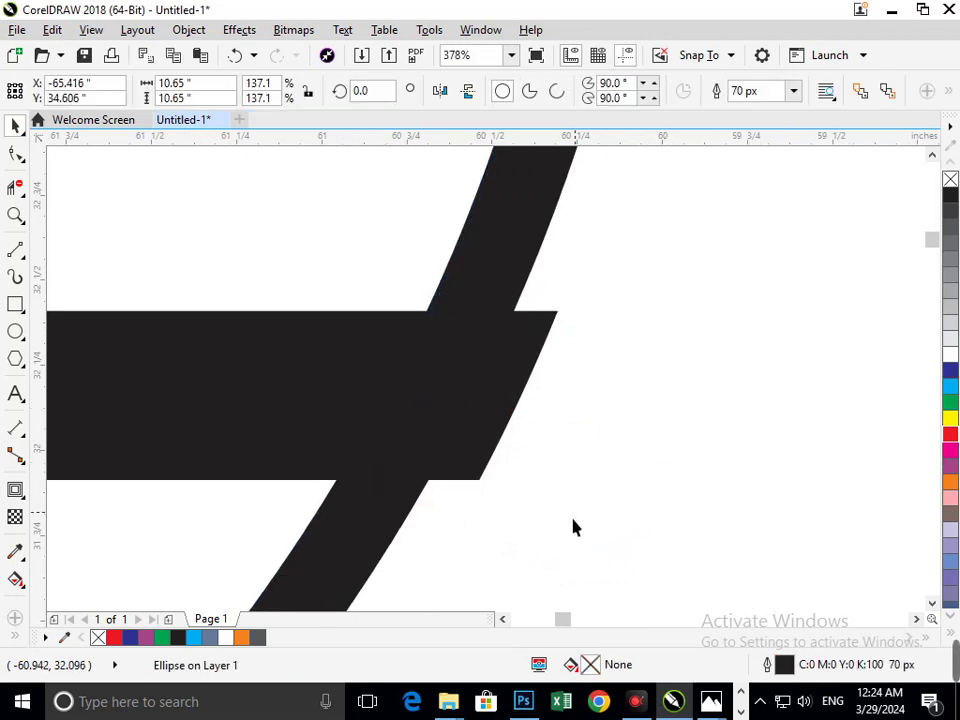
{"action": "key", "text": "ctrl+z"}
{"action": "left_click", "coordinate": [15, 154]}
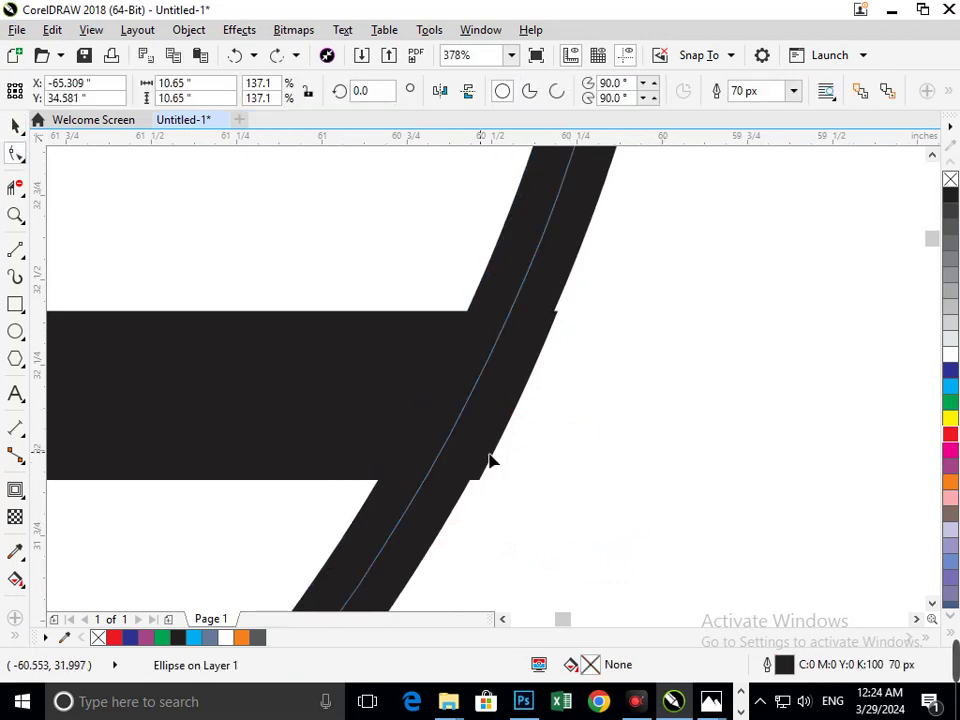
{"action": "key", "text": "F3"}
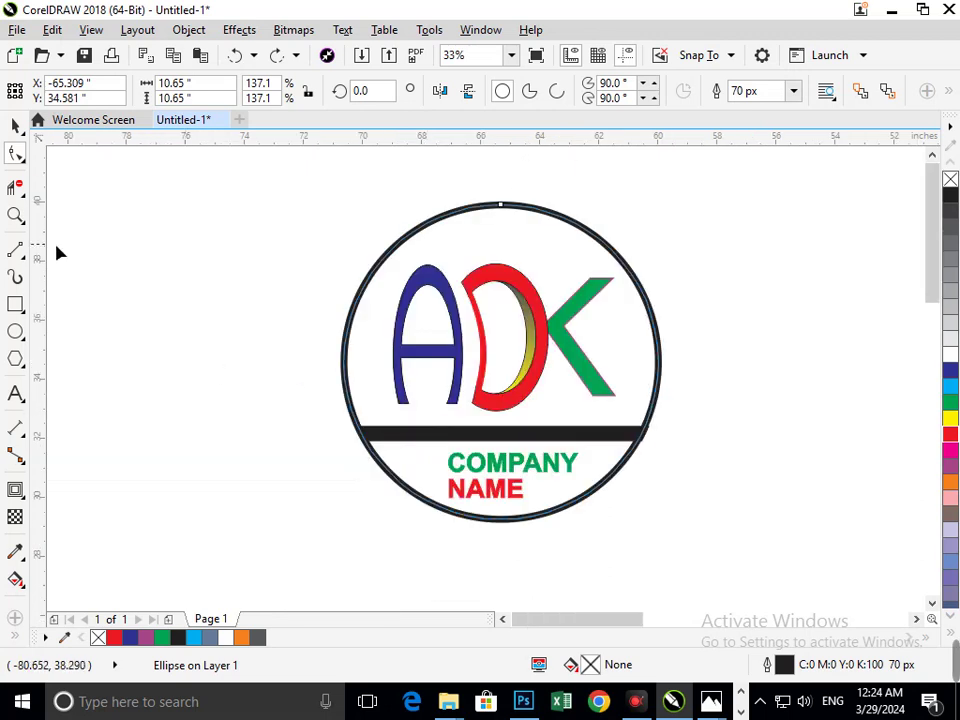
{"action": "left_click", "coordinate": [15, 127]}
{"action": "left_click", "coordinate": [120, 335]}
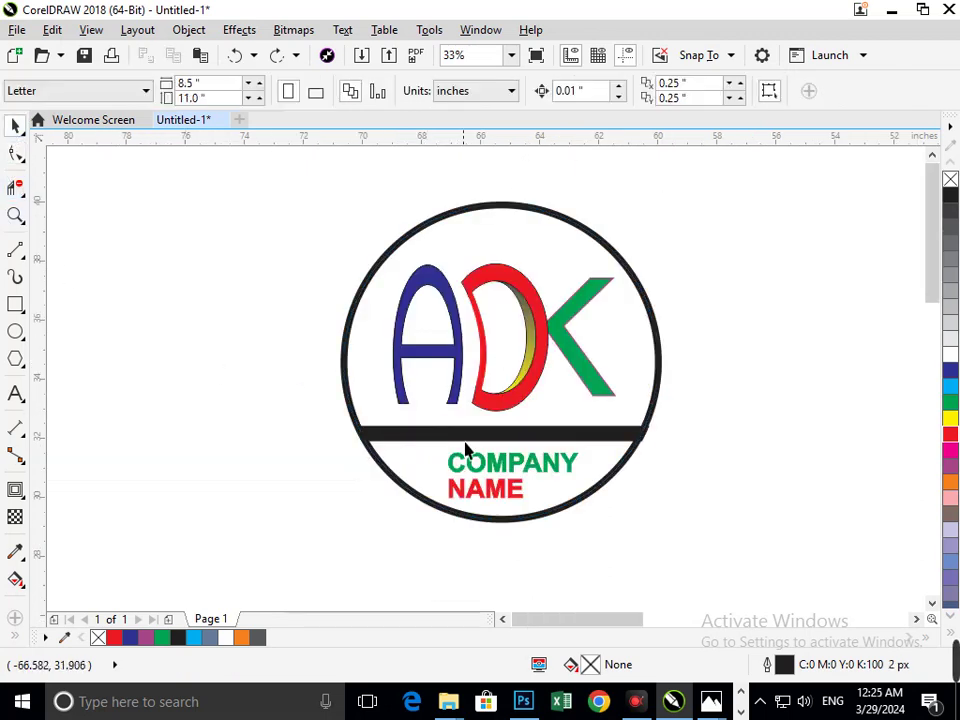
{"action": "left_click_drag", "start_coordinate": [465, 440], "coordinate": [454, 449]}
{"action": "left_click", "coordinate": [349, 460]}
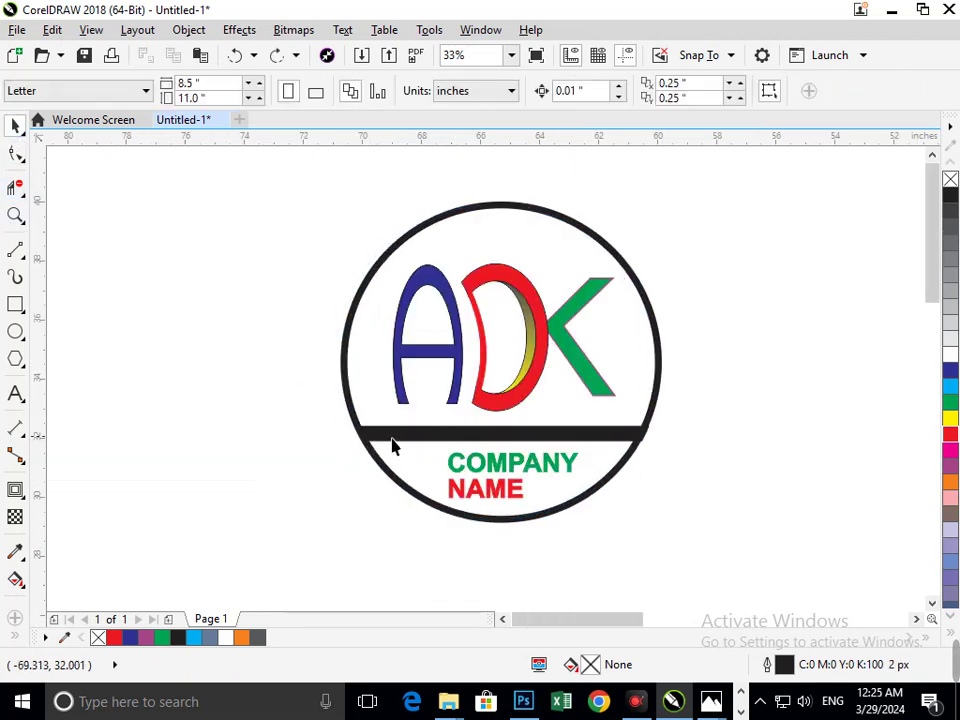
{"action": "left_click_drag", "start_coordinate": [392, 446], "coordinate": [396, 459]}
{"action": "left_click", "coordinate": [677, 486]}
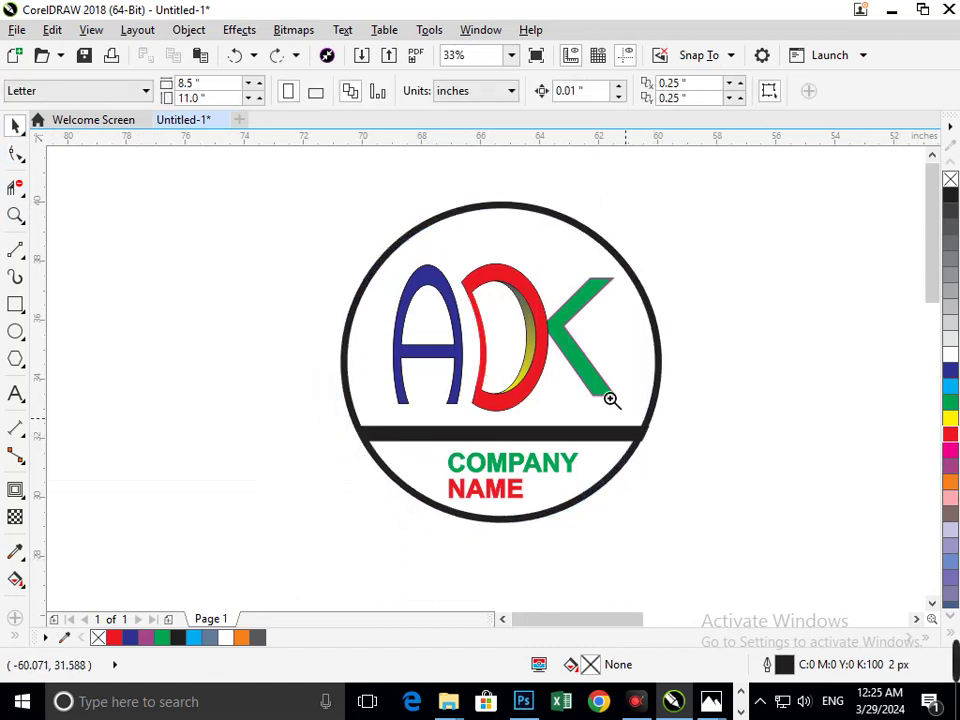
Try to adjust the lower right corner of the black strip where it sticks out past the circle
{"action": "left_click_drag", "start_coordinate": [609, 398], "coordinate": [707, 482]}
{"action": "key", "text": "F2"}
{"action": "left_click_drag", "start_coordinate": [445, 369], "coordinate": [554, 444]}
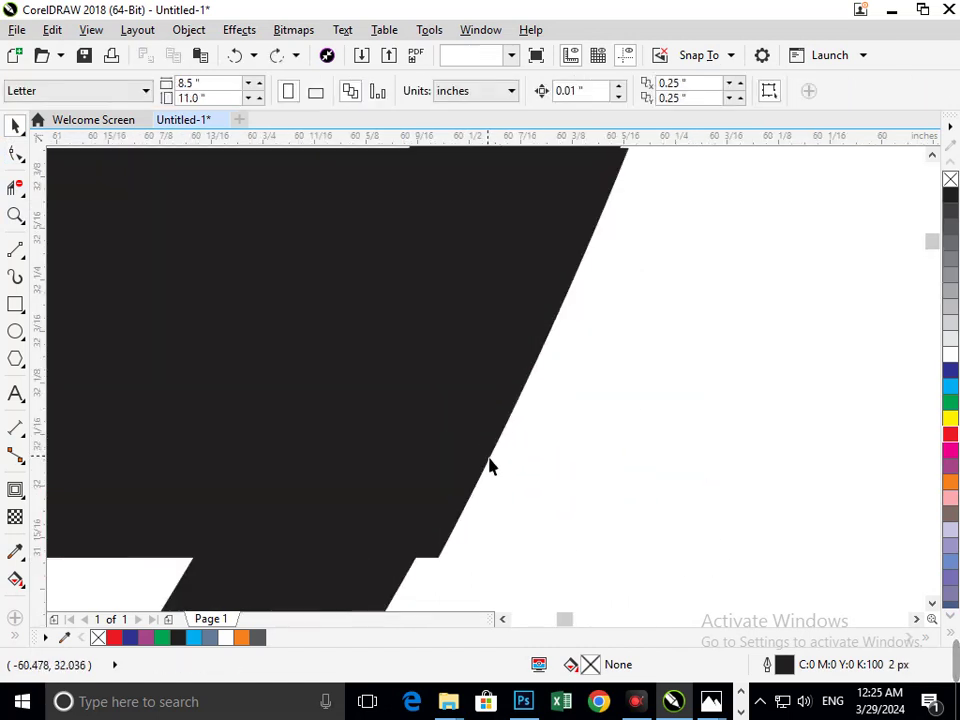
{"action": "left_click_drag", "start_coordinate": [489, 458], "coordinate": [503, 492]}
{"action": "key", "text": "ctrl+z"}
{"action": "left_click", "coordinate": [581, 604]}
{"action": "left_click_drag", "start_coordinate": [437, 559], "coordinate": [465, 593]}
{"action": "key", "text": "ctrl+z"}
{"action": "left_click", "coordinate": [484, 553]}
{"action": "key", "text": "F3"}
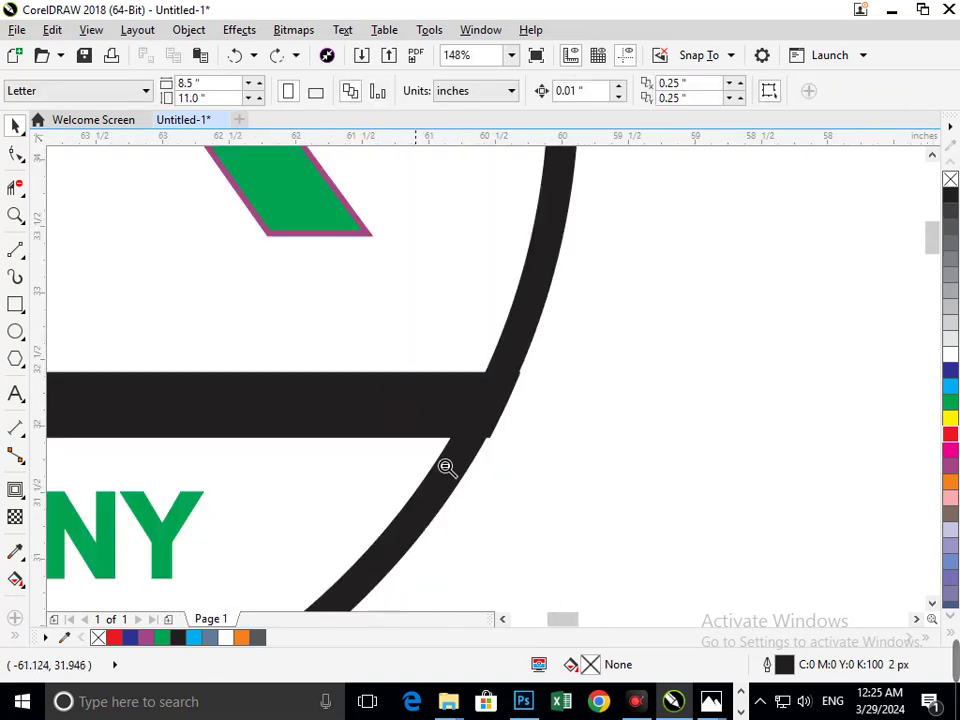
{"action": "key", "text": "F3"}
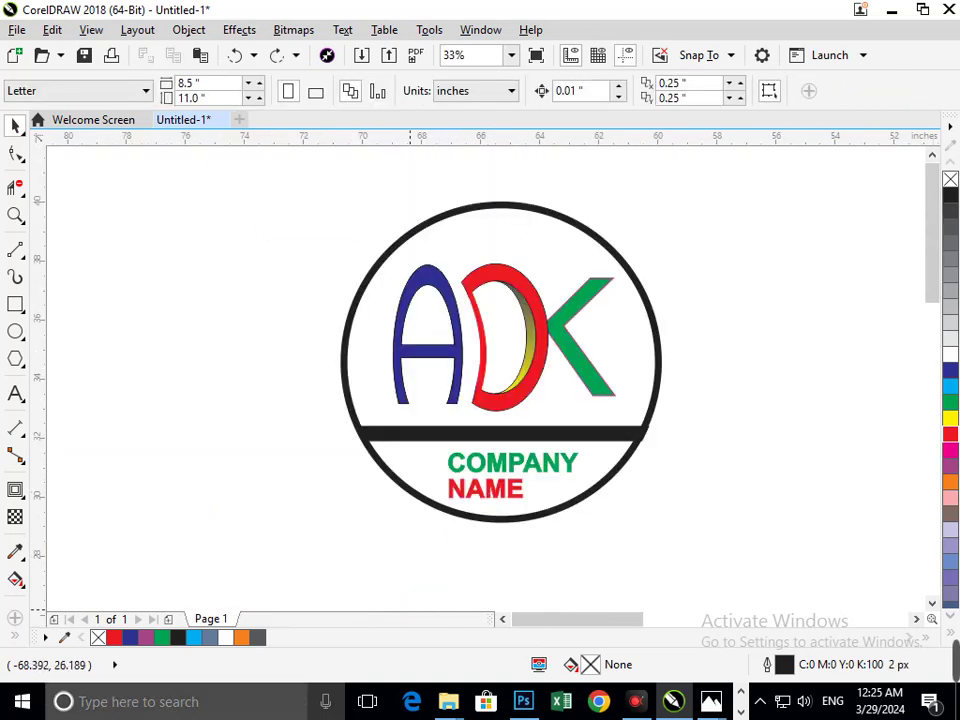